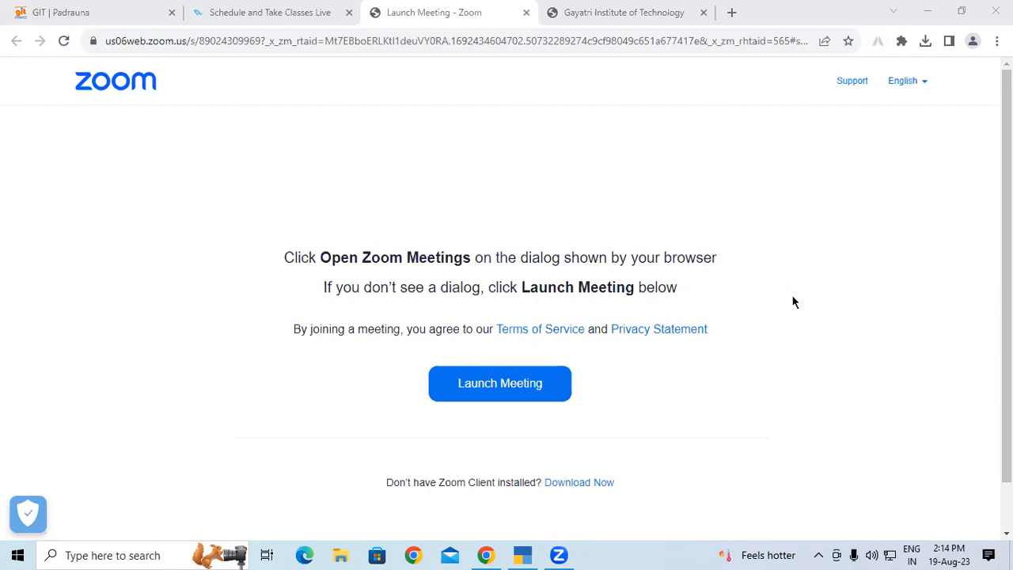
# Switch to TallyPrime and open the creation form for a new inventory unit.
pyautogui.click(522, 555)
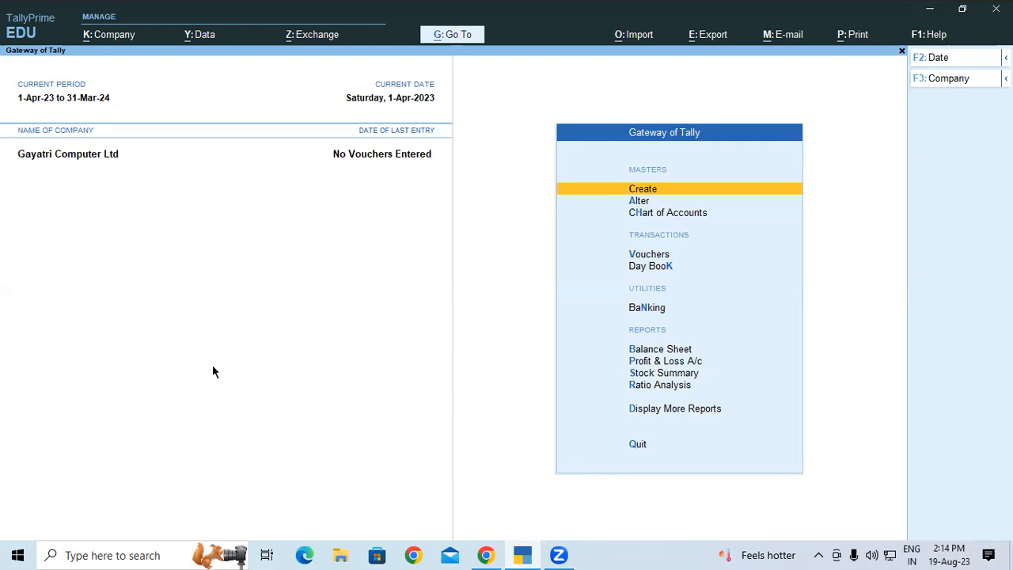
pyautogui.press('Return')
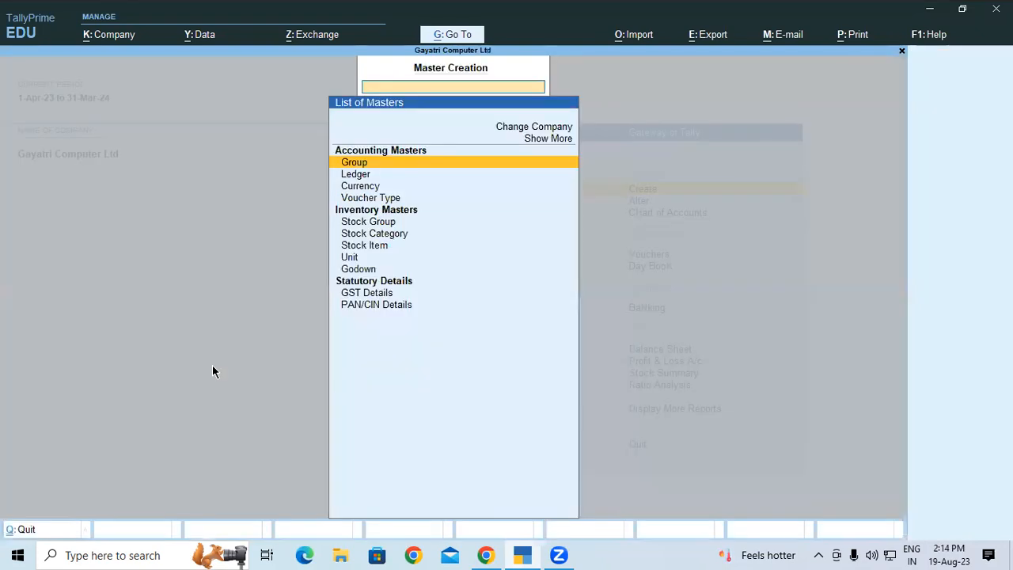
pyautogui.press('Down')
pyautogui.press('Down')
pyautogui.press('Down')
pyautogui.press('Down')
pyautogui.press('Down')
pyautogui.press('Down')
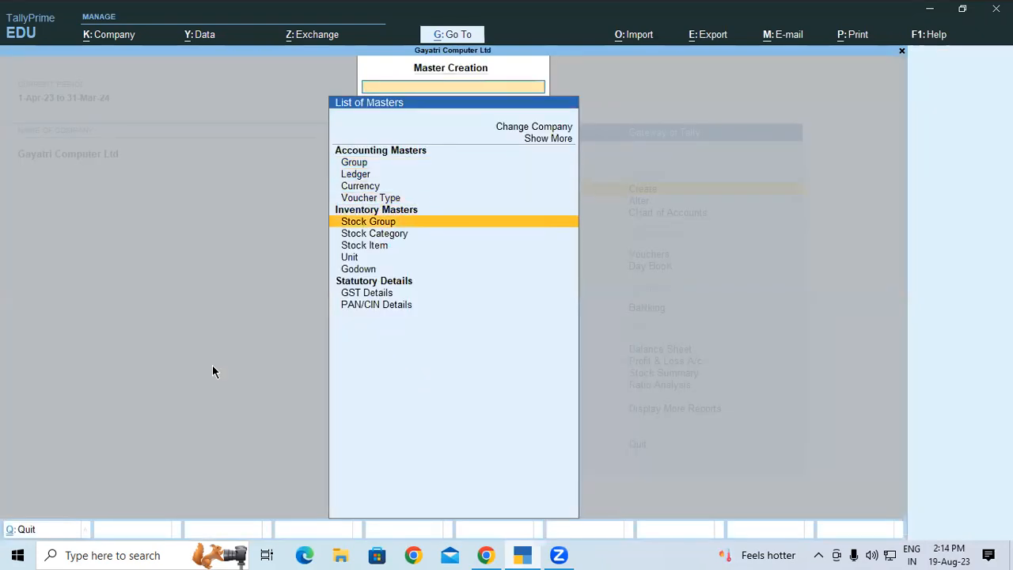
pyautogui.press('Down')
pyautogui.press('Return')
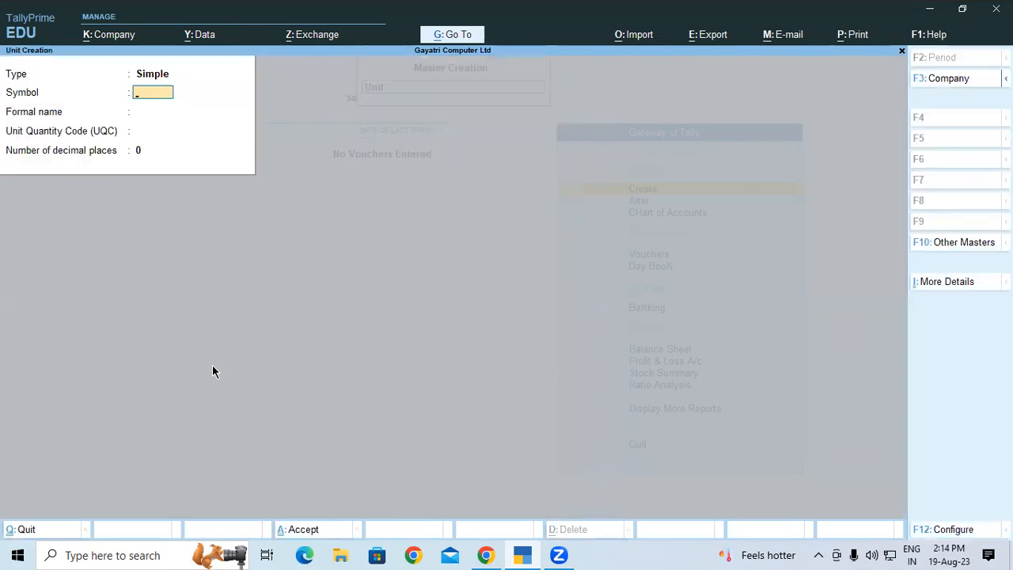
# Give the new simple unit the symbol Box, without a formal name, and choose BOX-BOX as its unit quantity code.
pyautogui.write('Box')
pyautogui.press('Return')
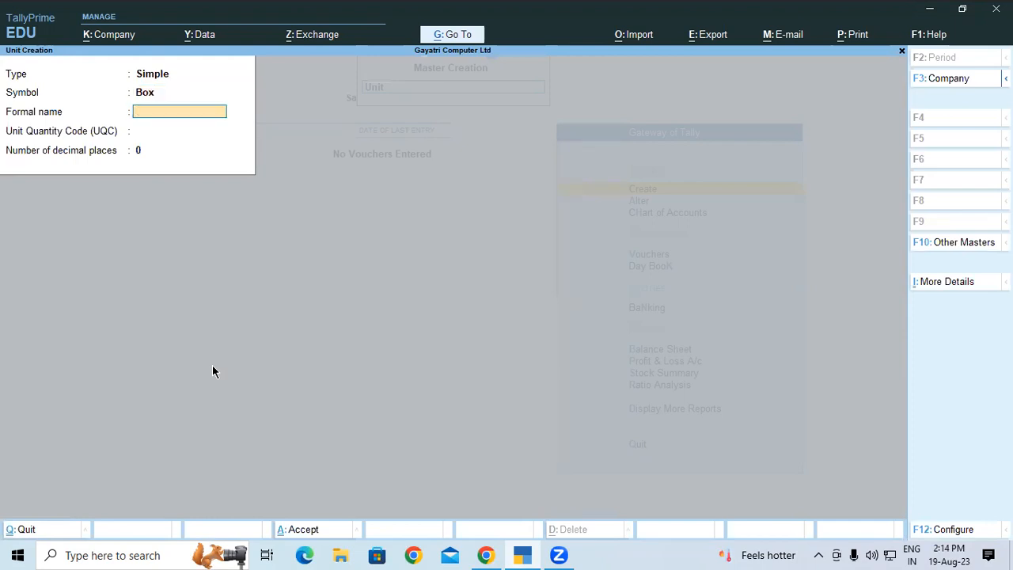
pyautogui.press('Return')
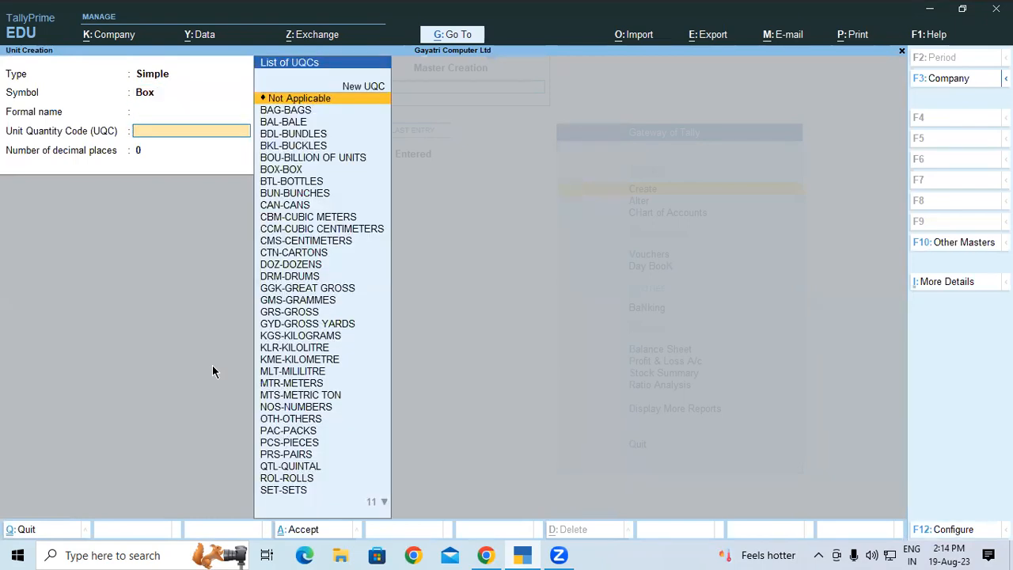
pyautogui.write('b')
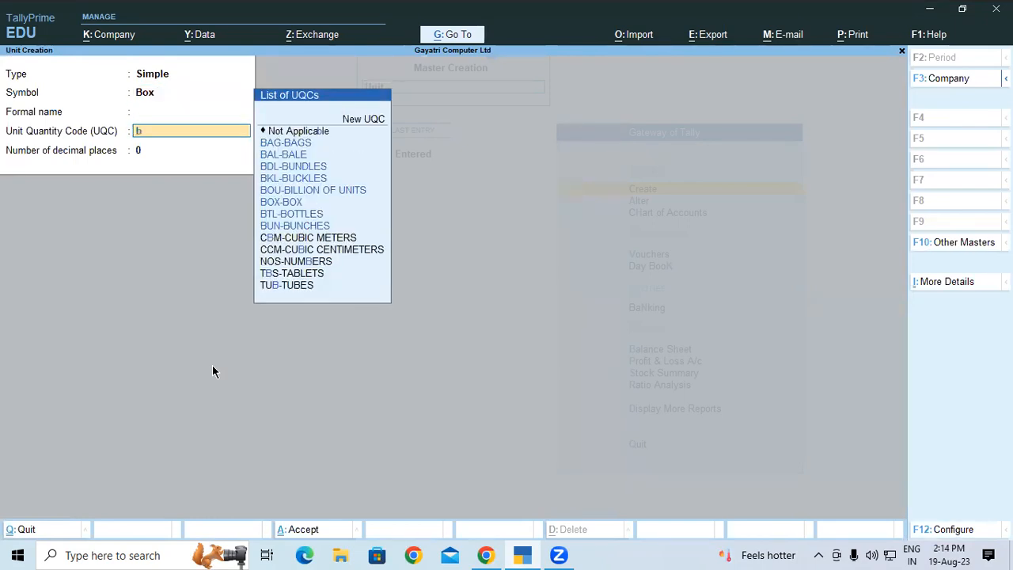
pyautogui.press('Down')
pyautogui.press('Down')
pyautogui.press('Down')
pyautogui.press('Down')
pyautogui.press('Down')
pyautogui.press('Down')
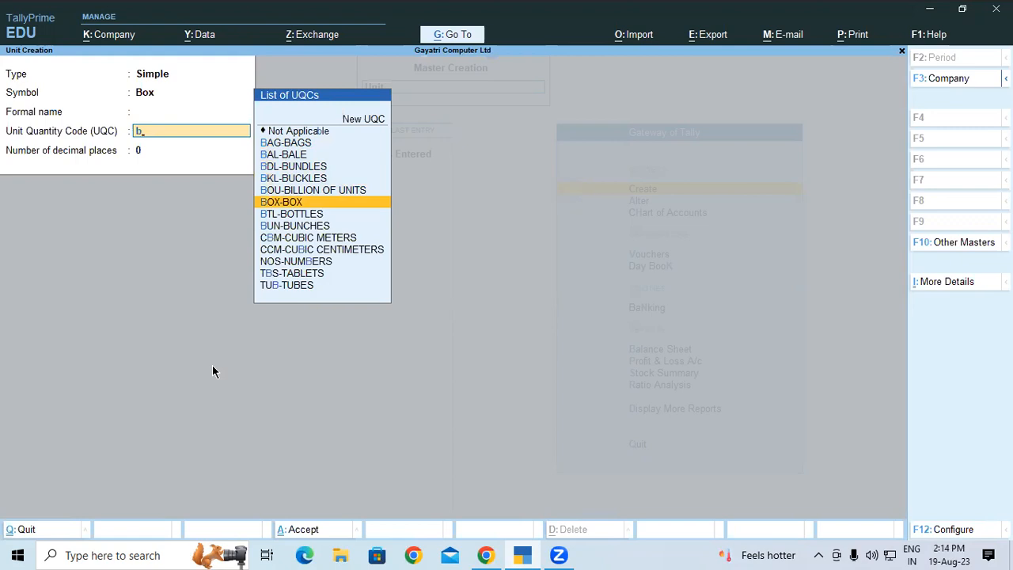
pyautogui.press('Return')
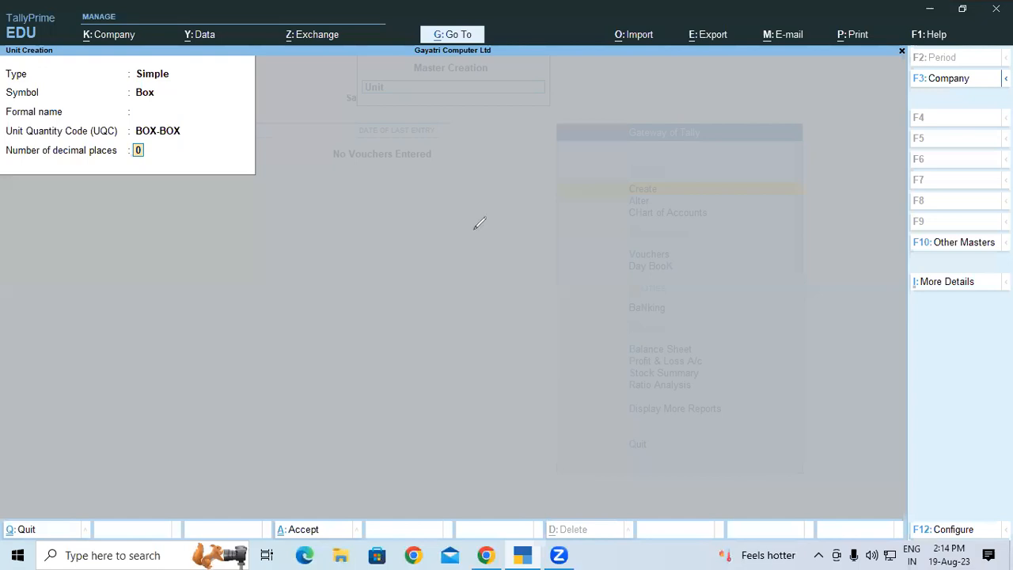
pyautogui.moveTo(473, 227); pyautogui.dragTo(501, 259)
pyautogui.click(514, 253)
pyautogui.moveTo(525, 214)
pyautogui.mouseDown()
pyautogui.moveTo(558, 204)
pyautogui.moveTo(525, 211)
pyautogui.mouseUp()
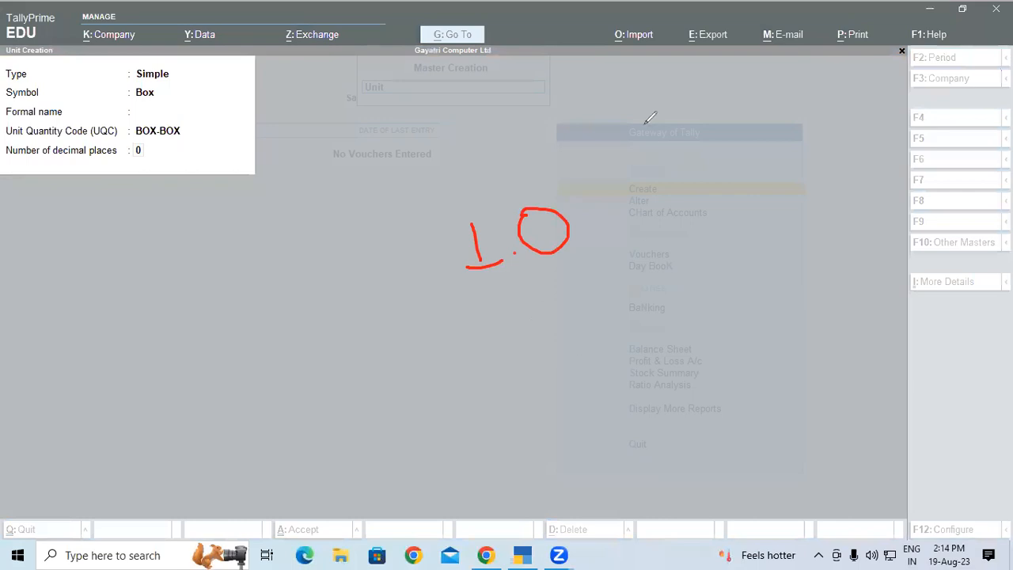
pyautogui.press('Escape')
# Set the Box unit's number of decimal places to 1 and save the unit.
pyautogui.click(158, 149)
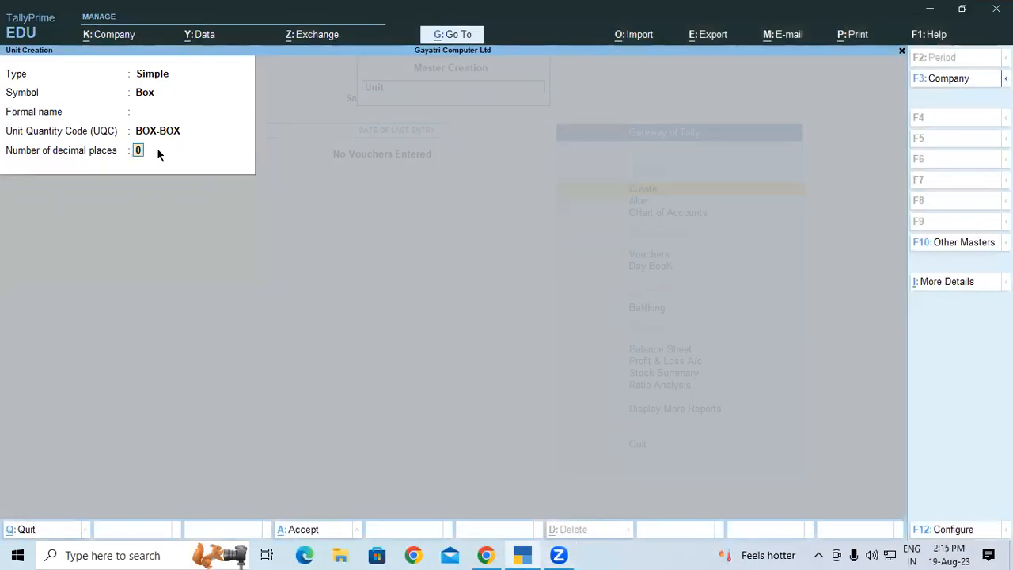
pyautogui.write('1')
pyautogui.press('Return')
pyautogui.press('Return')
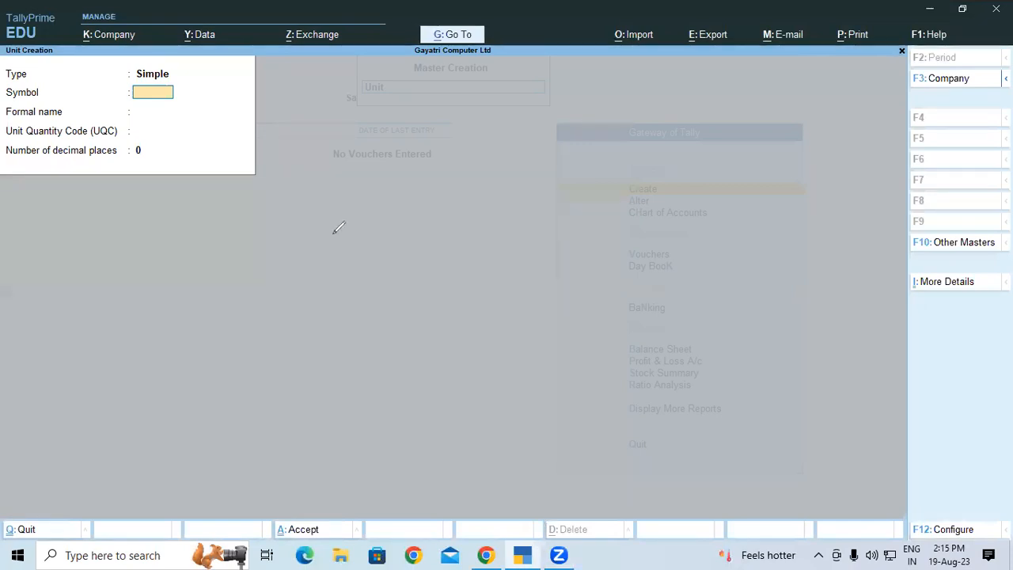
pyautogui.moveTo(326, 232)
pyautogui.mouseDown()
pyautogui.moveTo(412, 255)
pyautogui.moveTo(466, 213)
pyautogui.mouseUp()
pyautogui.moveTo(510, 167)
pyautogui.mouseDown()
pyautogui.moveTo(524, 210)
pyautogui.moveTo(544, 200)
pyautogui.mouseUp()
pyautogui.moveTo(557, 143); pyautogui.dragTo(579, 190)
pyautogui.moveTo(609, 158)
pyautogui.mouseDown()
pyautogui.moveTo(633, 167)
pyautogui.moveTo(608, 156)
pyautogui.mouseUp()
pyautogui.moveTo(658, 136)
pyautogui.mouseDown()
pyautogui.moveTo(647, 170)
pyautogui.moveTo(671, 169)
pyautogui.mouseUp()
pyautogui.moveTo(408, 348)
pyautogui.mouseDown()
pyautogui.moveTo(440, 386)
pyautogui.moveTo(472, 365)
pyautogui.mouseUp()
pyautogui.moveTo(499, 345); pyautogui.dragTo(531, 323)
pyautogui.moveTo(634, 243); pyautogui.dragTo(681, 290)
pyautogui.moveTo(672, 238)
pyautogui.mouseDown()
pyautogui.moveTo(699, 267)
pyautogui.moveTo(721, 245)
pyautogui.mouseUp()
pyautogui.moveTo(744, 196); pyautogui.dragTo(774, 252)
pyautogui.moveTo(756, 207)
pyautogui.mouseDown()
pyautogui.moveTo(789, 208)
pyautogui.moveTo(779, 226)
pyautogui.mouseUp()
pyautogui.moveTo(801, 181); pyautogui.dragTo(811, 229)
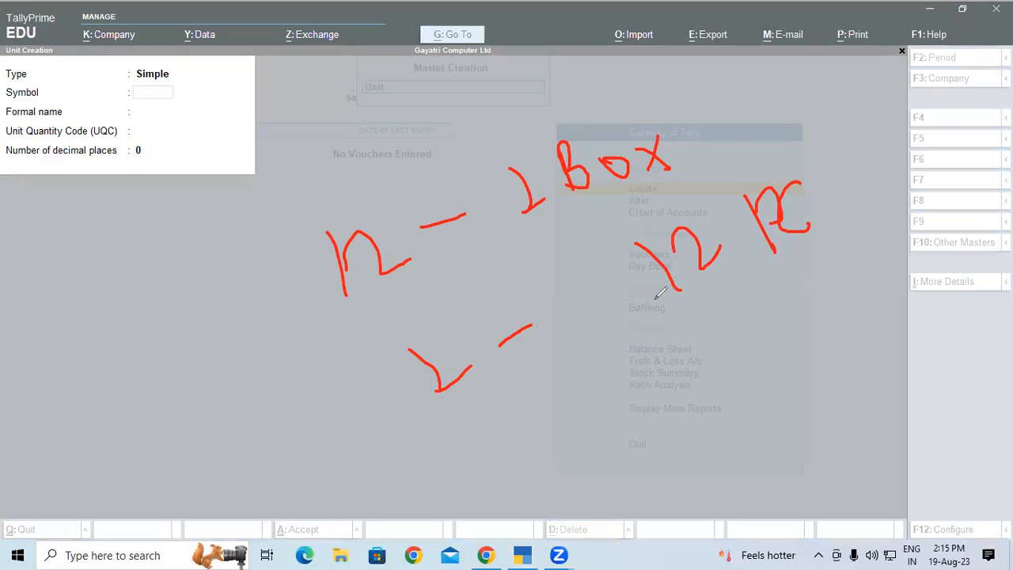
pyautogui.click(765, 125)
# Change the type of the new unit to Compound.
pyautogui.click(201, 94)
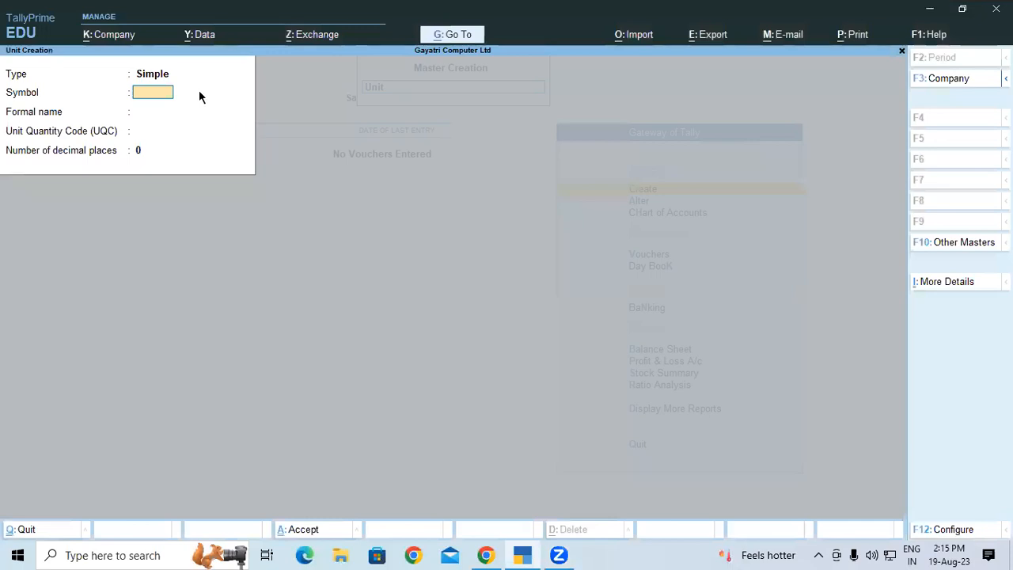
pyautogui.press('BackSpace')
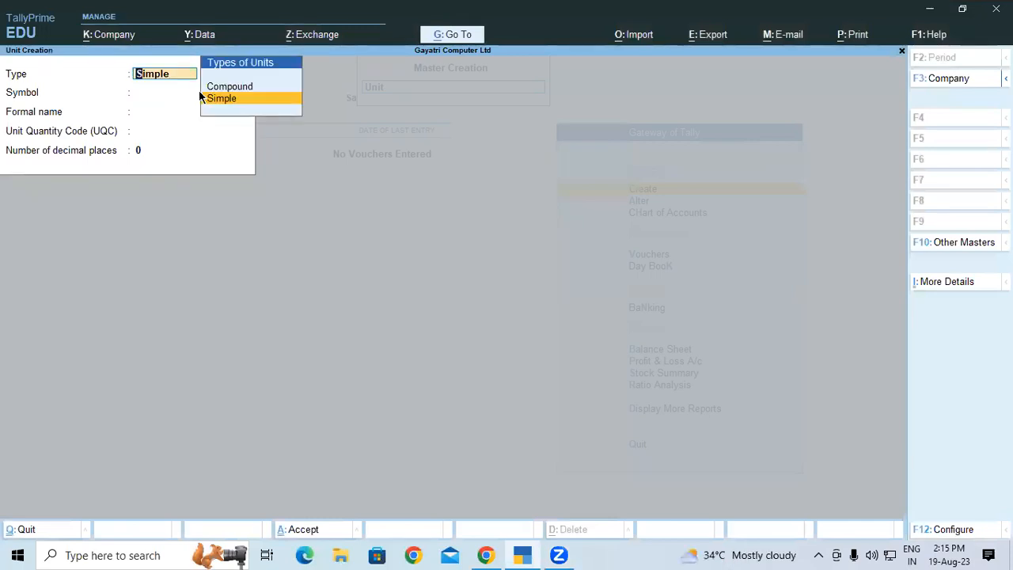
pyautogui.press('Up')
pyautogui.press('Return')
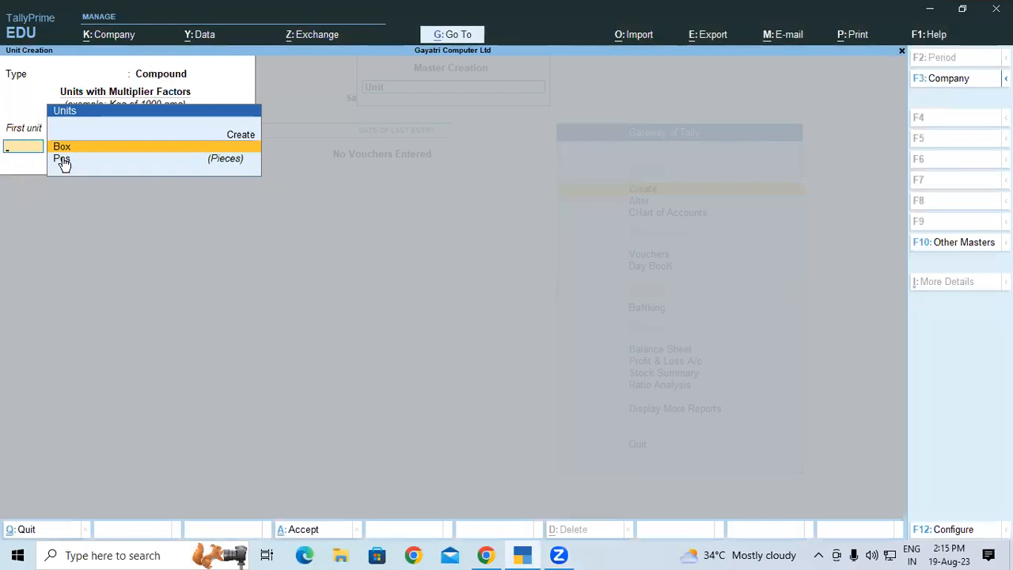
# Define the compound unit as Pcs of 12 Box, save it and return to the Gateway of Tally.
pyautogui.press('Down')
pyautogui.press('Return')
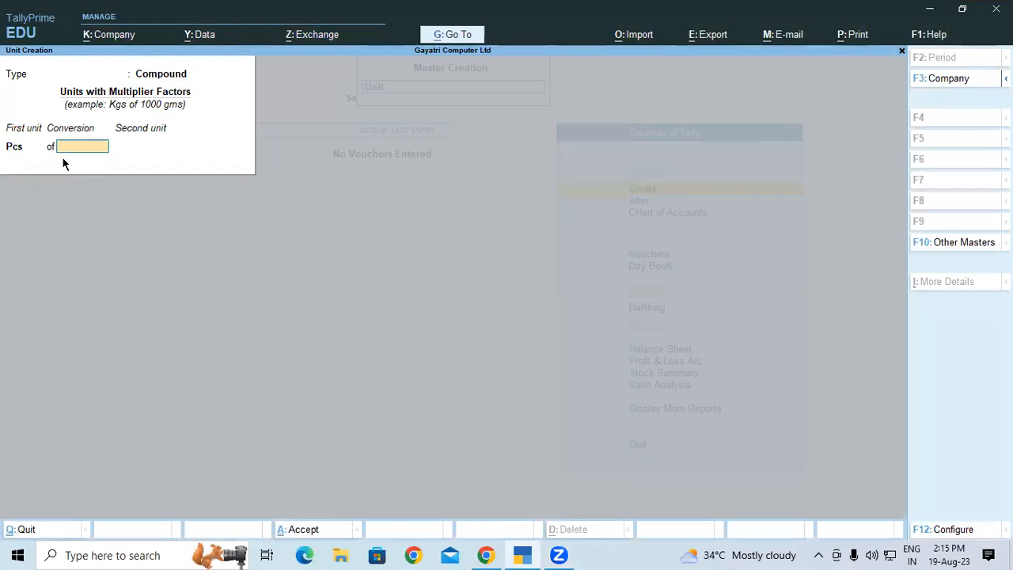
pyautogui.write('12')
pyautogui.press('Return')
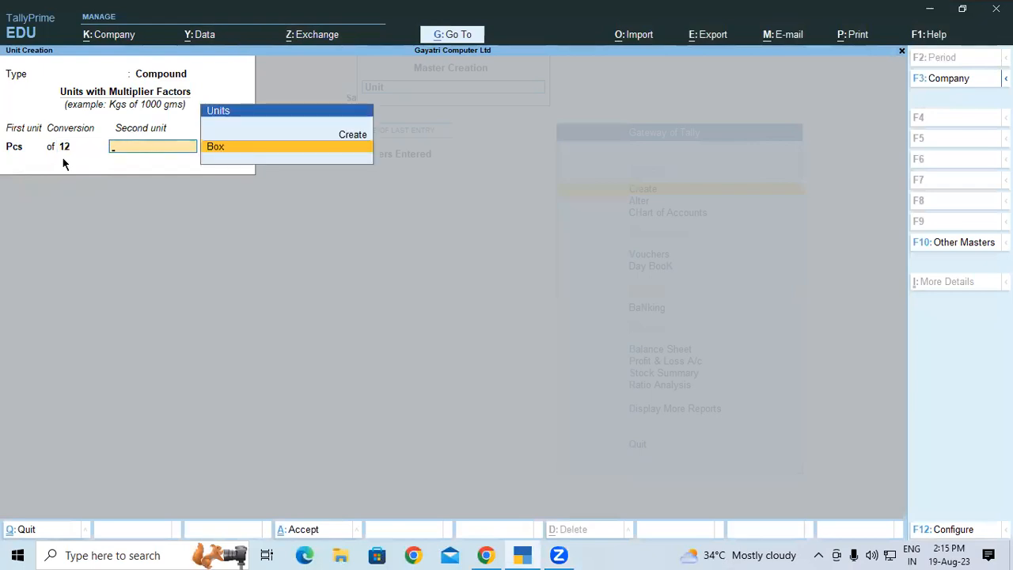
pyautogui.press('Return')
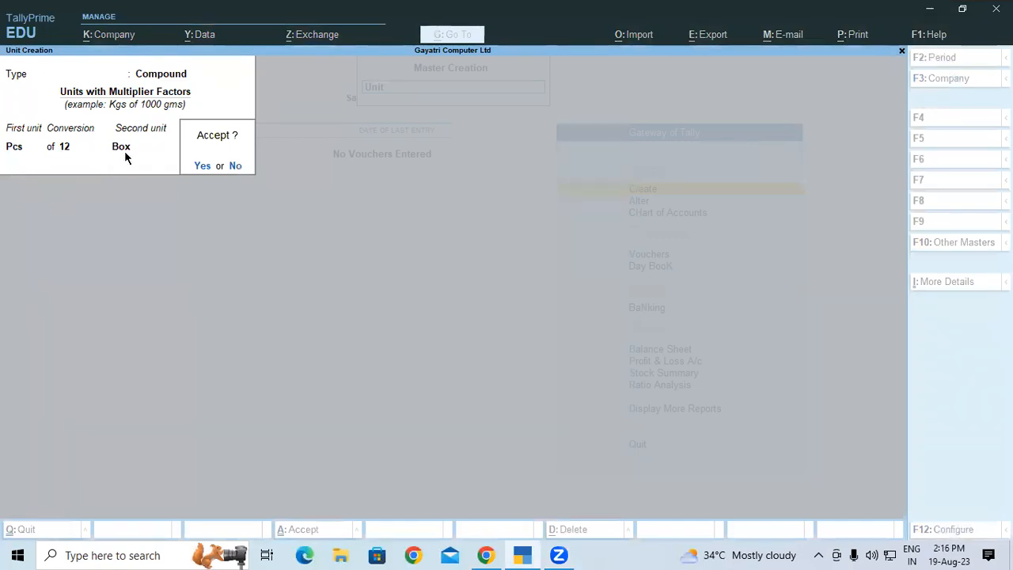
pyautogui.click(201, 166)
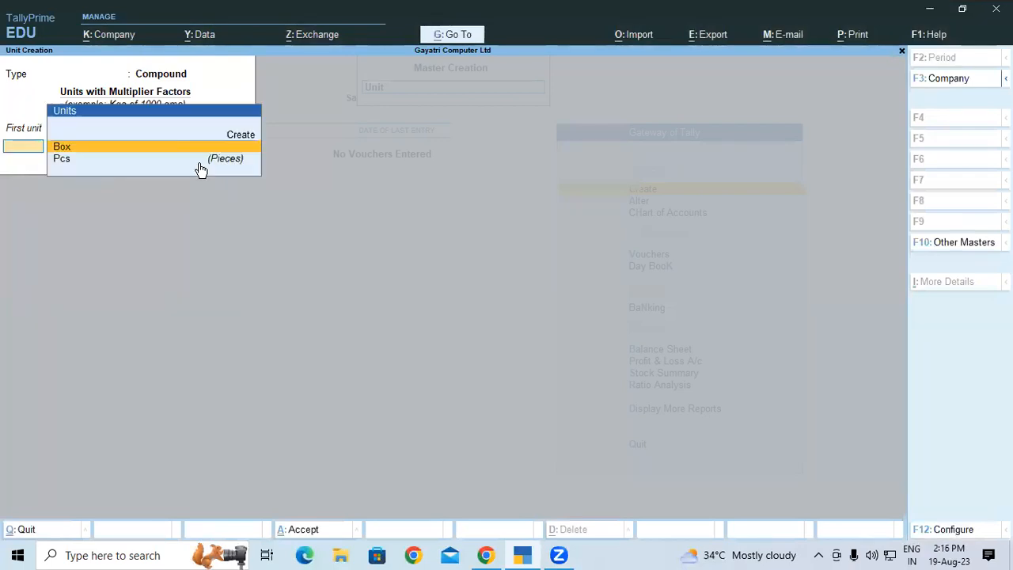
pyautogui.press('Escape')
pyautogui.press('y')
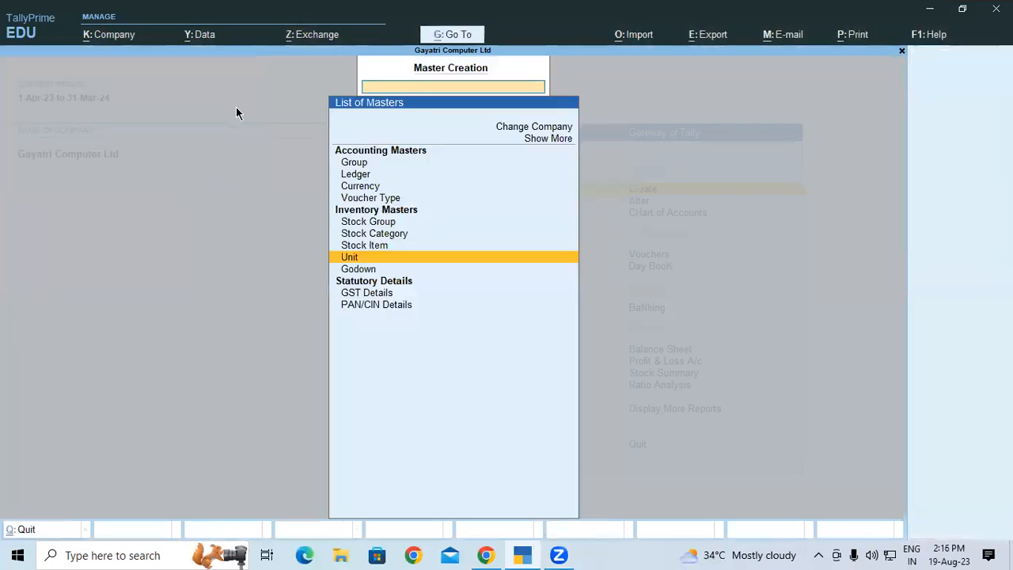
pyautogui.press('Escape')
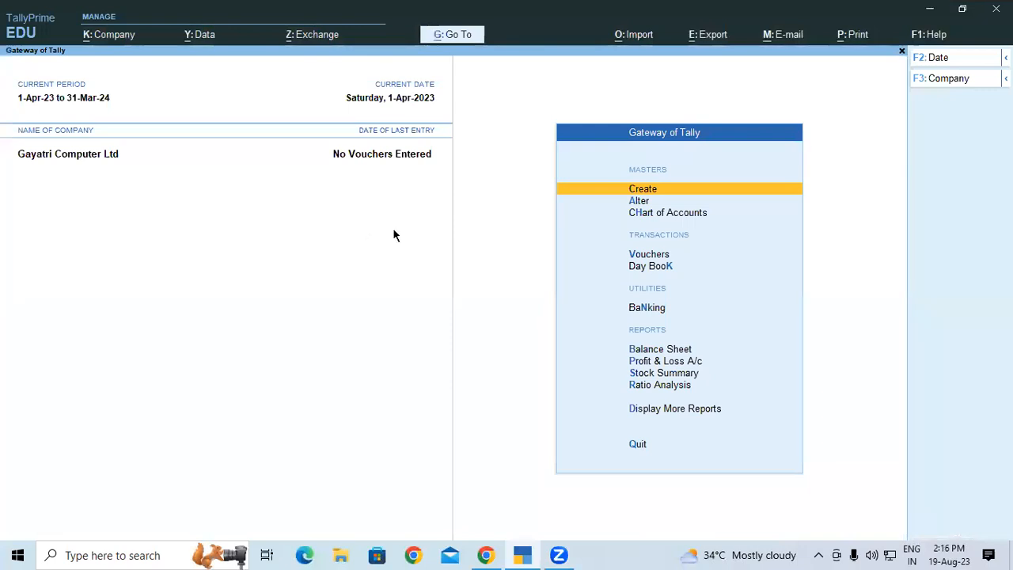
# Alter the compound unit Pcs of 12 Box to Box of 12 Pcs, save it and return to the list of masters.
pyautogui.click(644, 202)
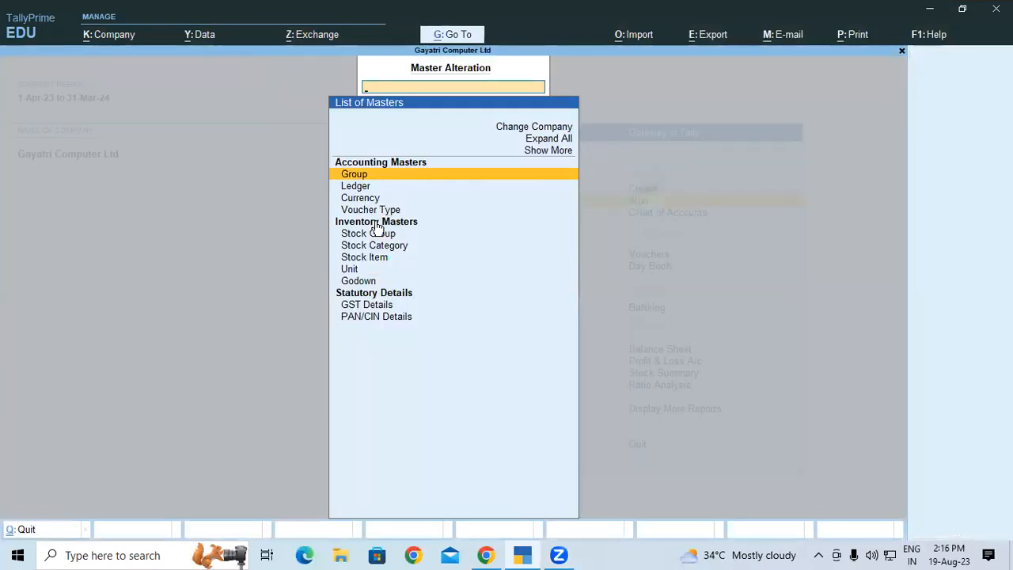
pyautogui.click(351, 269)
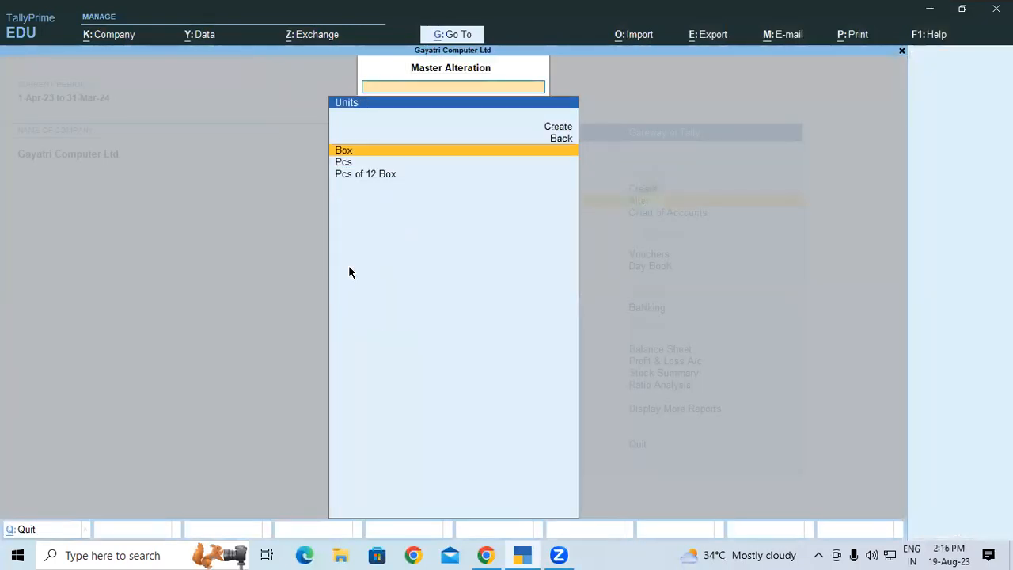
pyautogui.click(383, 179)
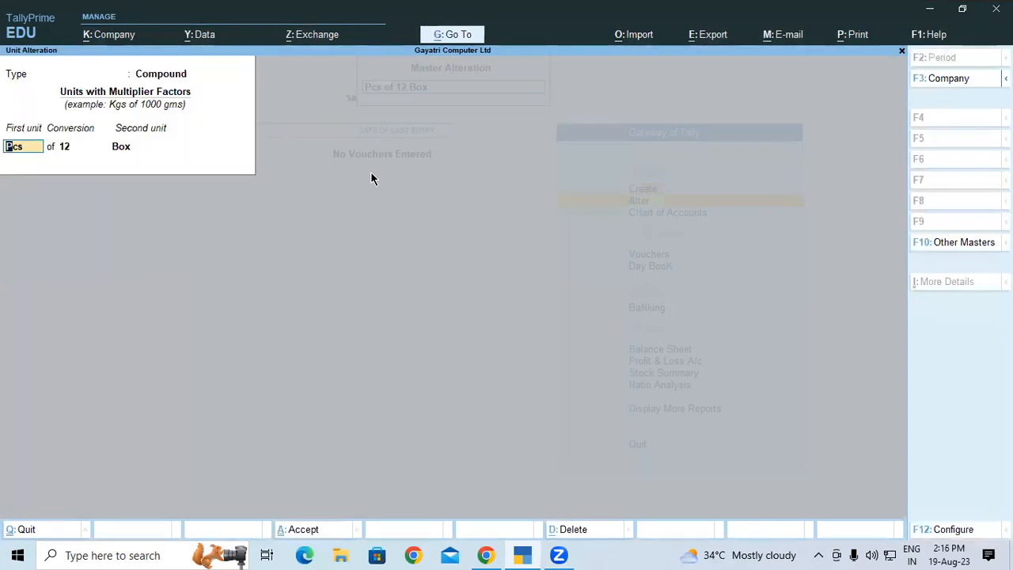
pyautogui.write('bo')
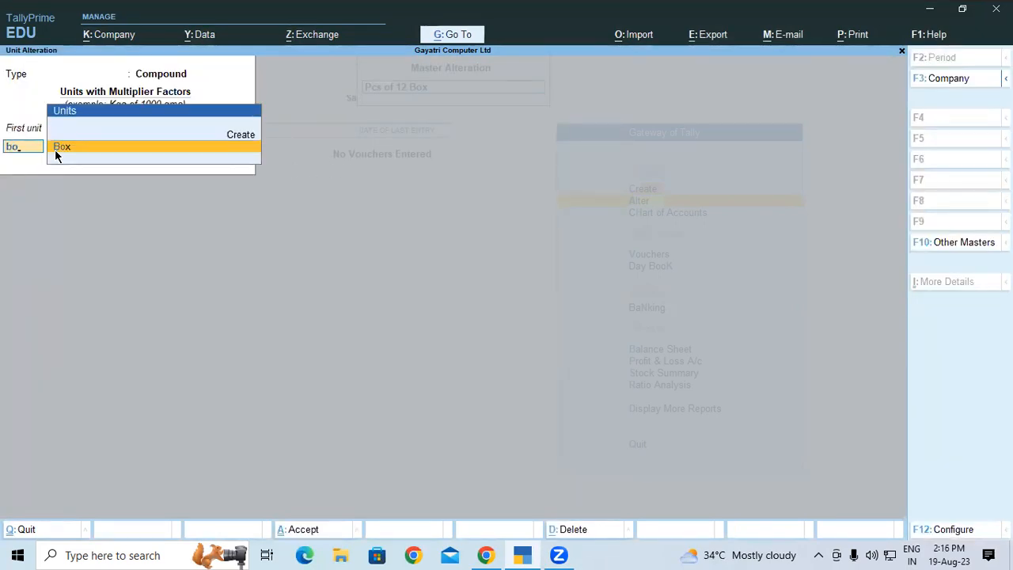
pyautogui.click(57, 152)
pyautogui.press('Return')
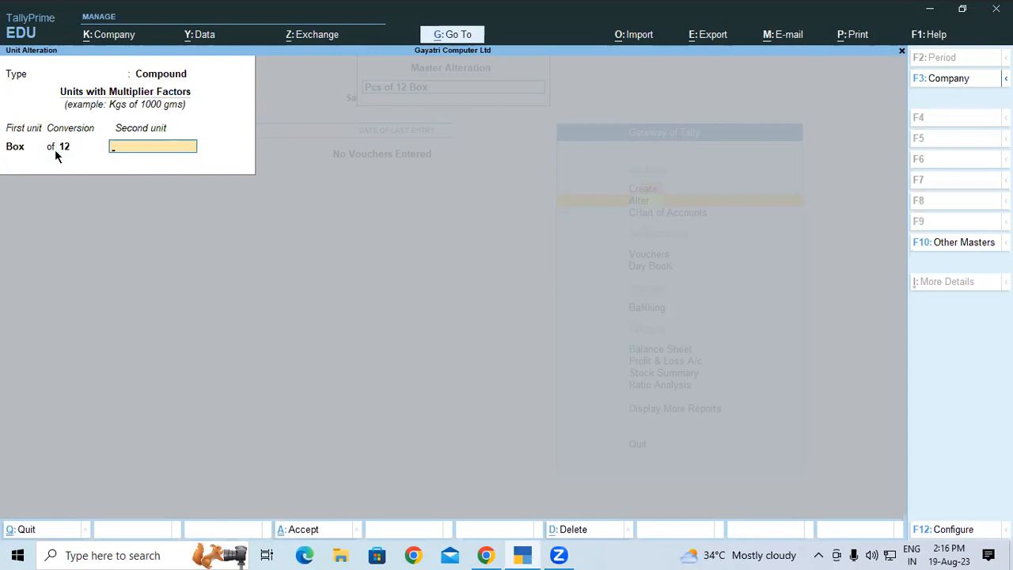
pyautogui.write('p')
pyautogui.press('Return')
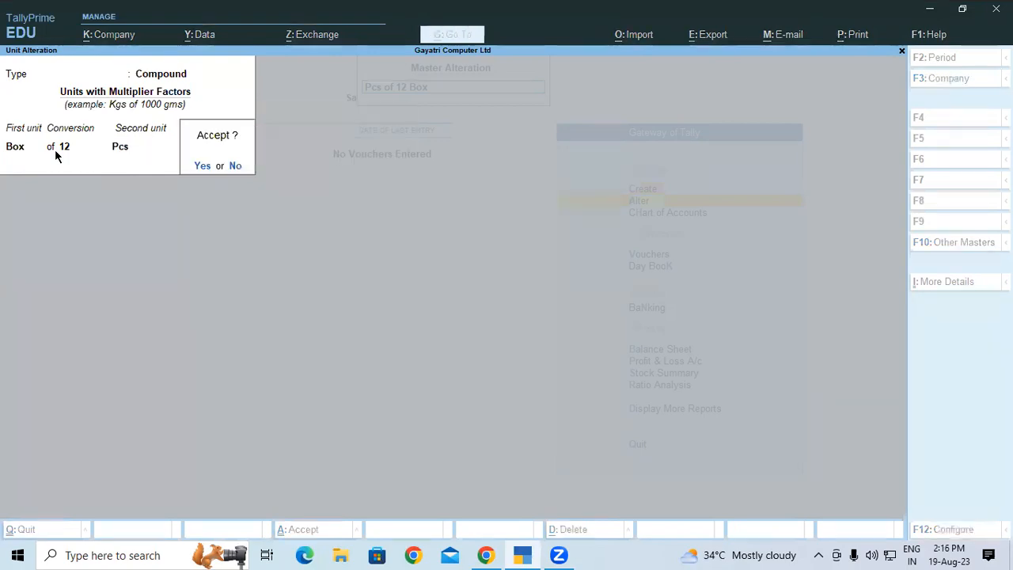
pyautogui.press('Return')
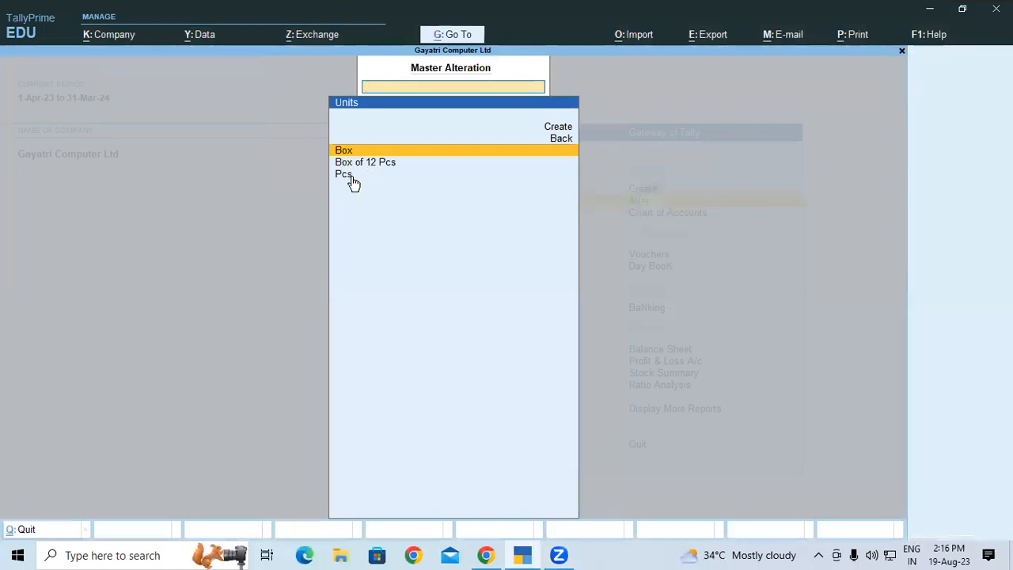
pyautogui.press('Escape')
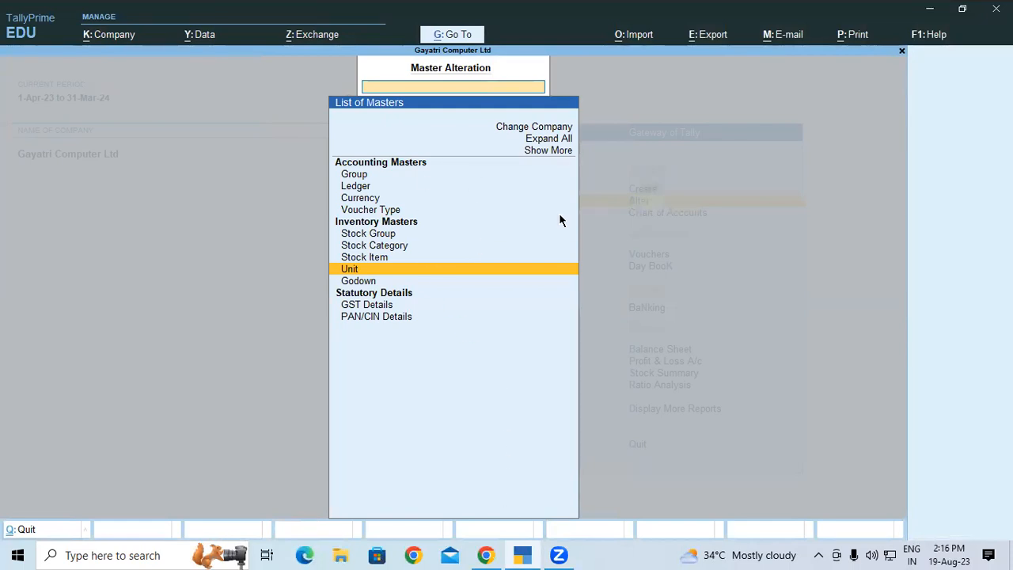
# Switch to the PDF in Chrome and examine the Lab Practices 03 closing stock table, including the Lenovo k6 Note quantity.
pyautogui.hotkey('alt', 'Tab')
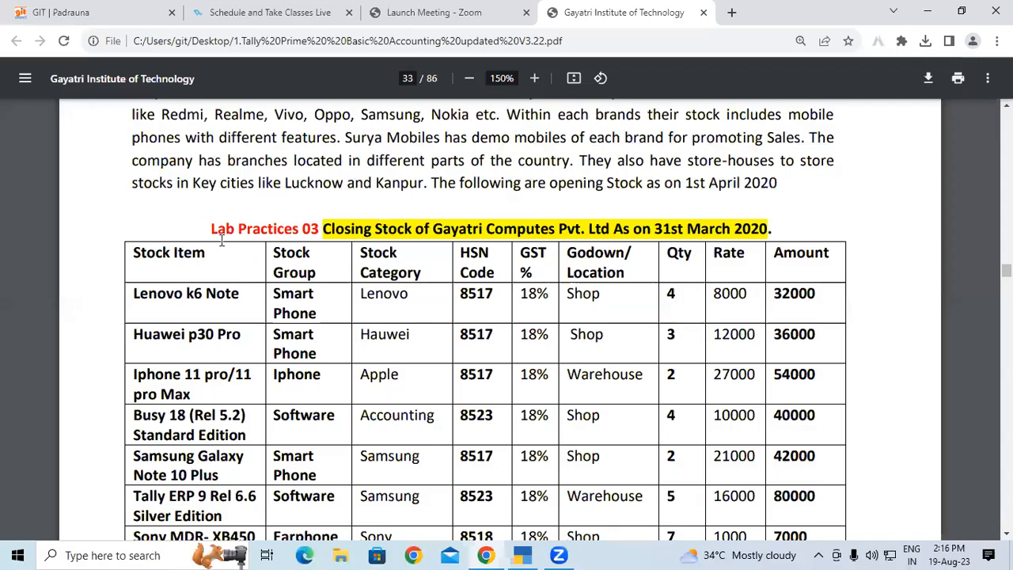
pyautogui.moveTo(210, 229); pyautogui.dragTo(304, 232)
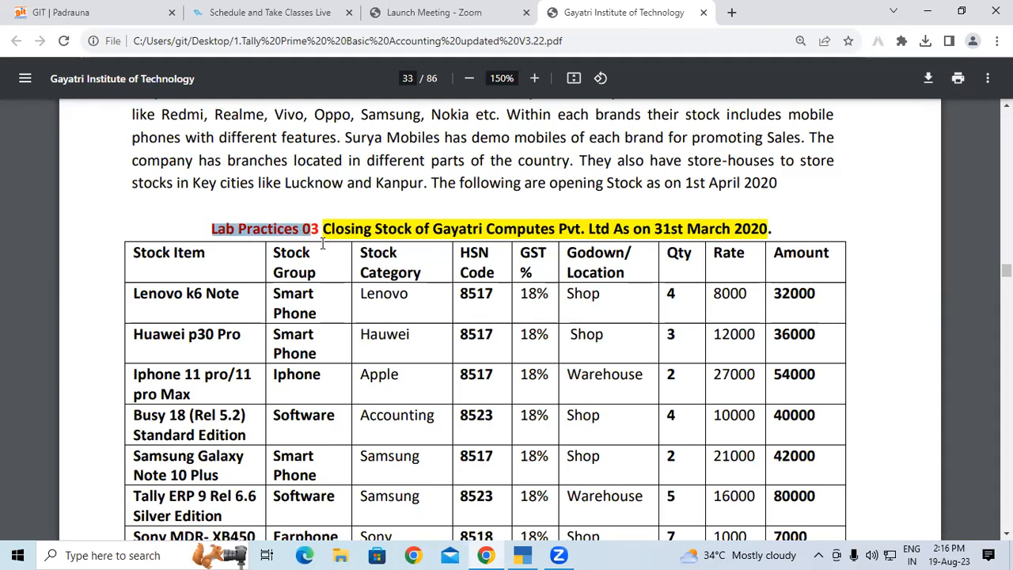
pyautogui.moveTo(676, 293); pyautogui.dragTo(664, 297)
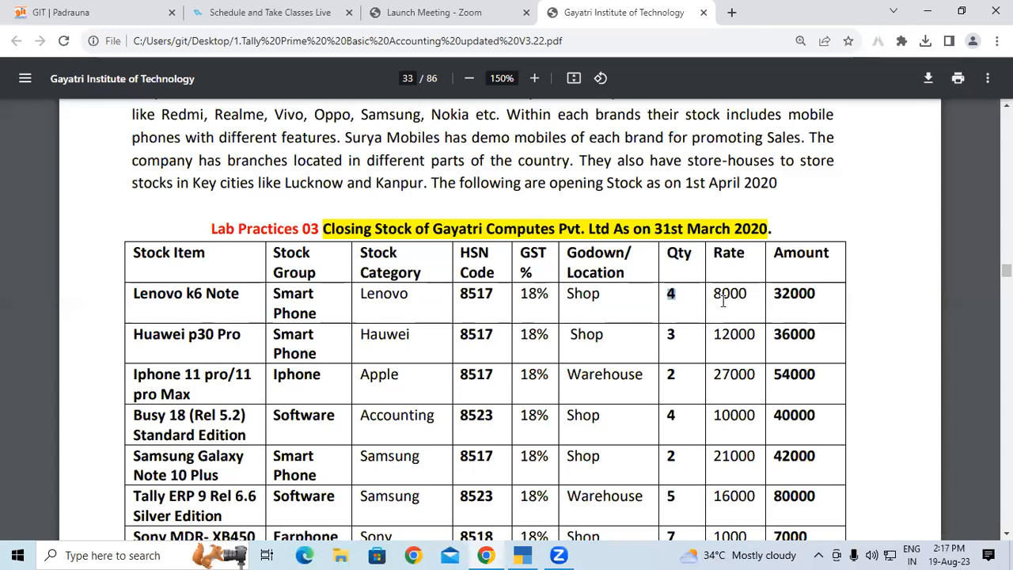
# Switch to TallyPrime, open a new stock item and enable alternative units in its configuration, with more configurations shown.
pyautogui.click(529, 551)
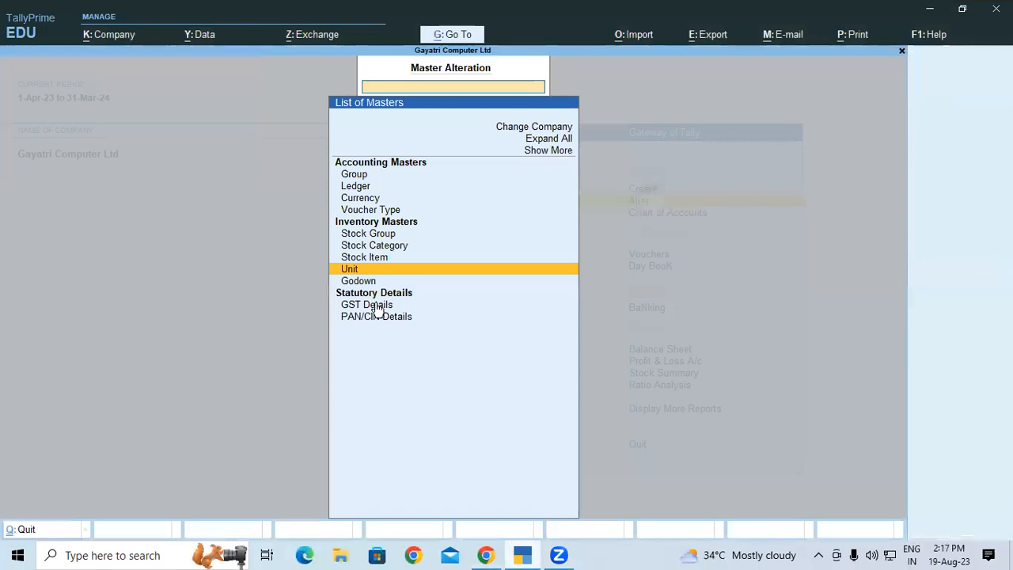
pyautogui.click(354, 258)
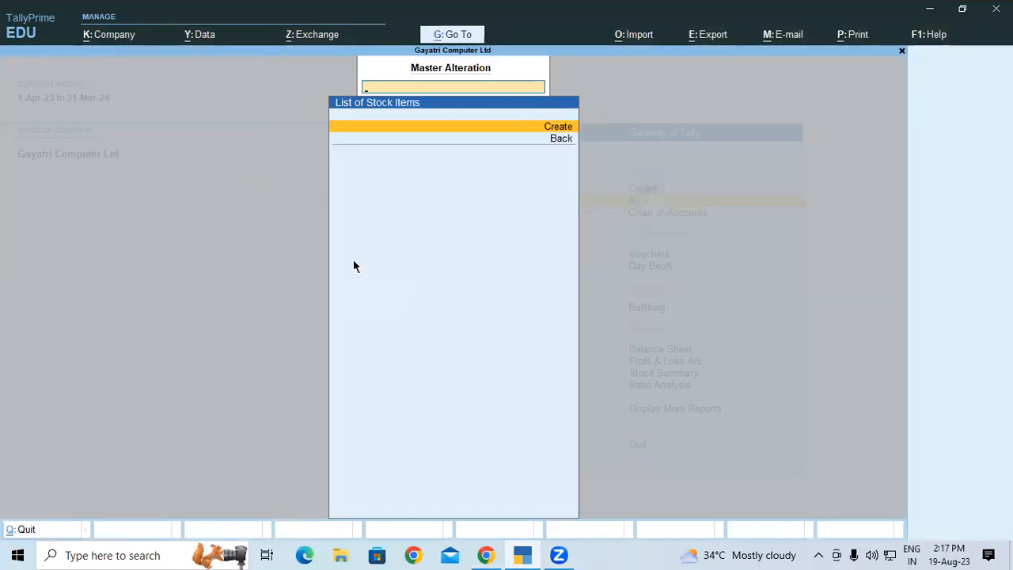
pyautogui.press('Return')
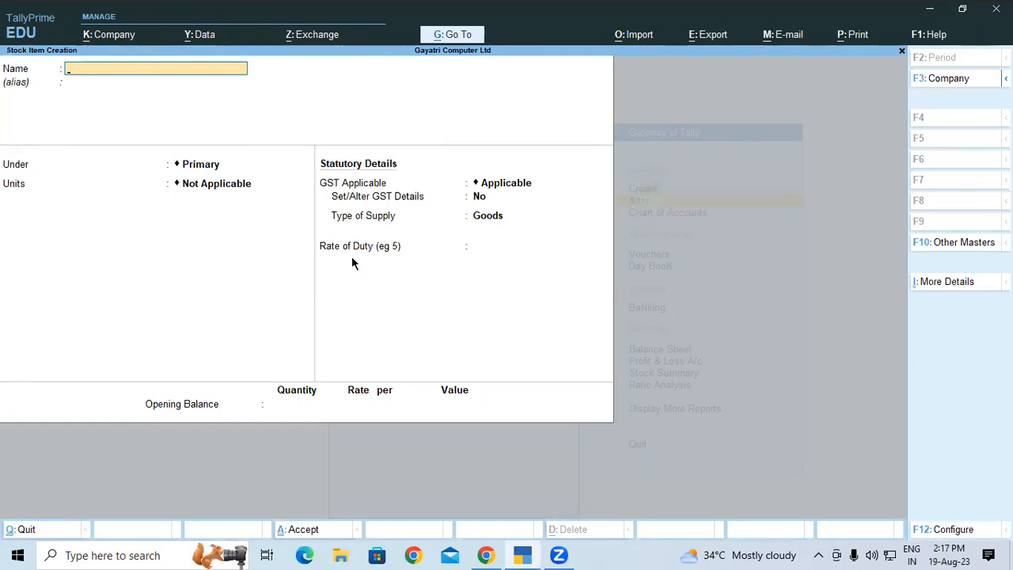
pyautogui.click(941, 535)
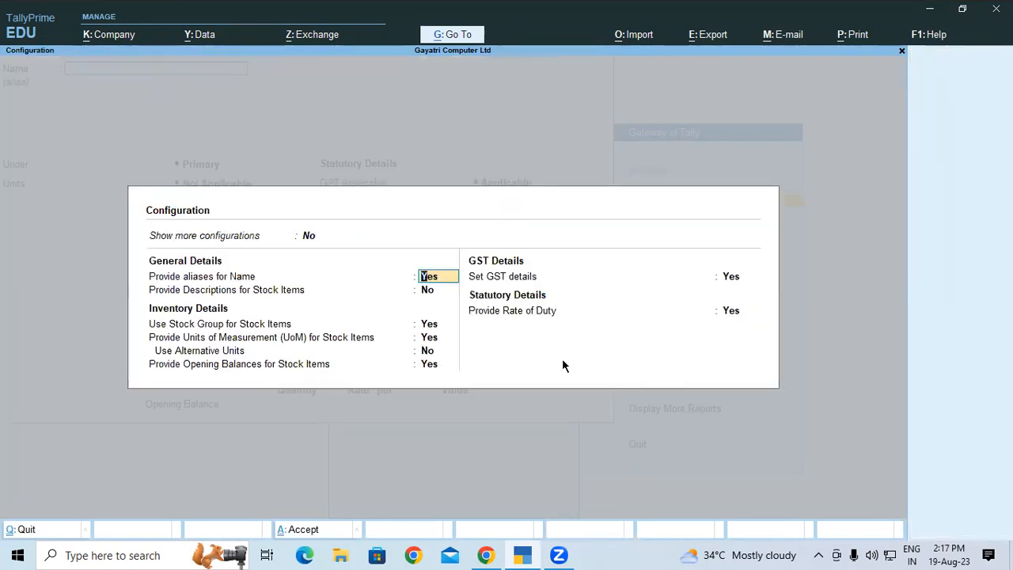
pyautogui.click(307, 235)
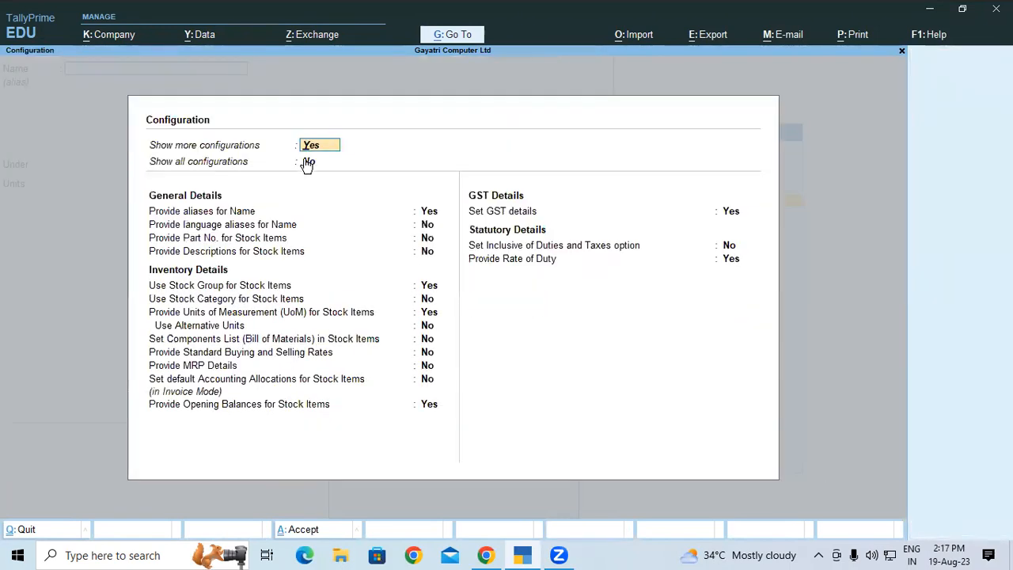
pyautogui.click(190, 328)
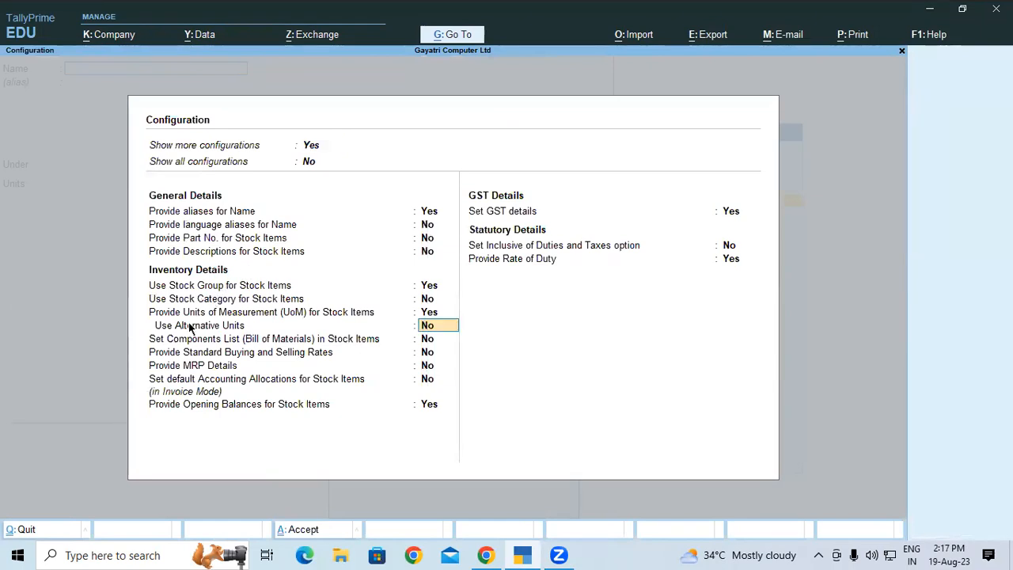
pyautogui.press('y')
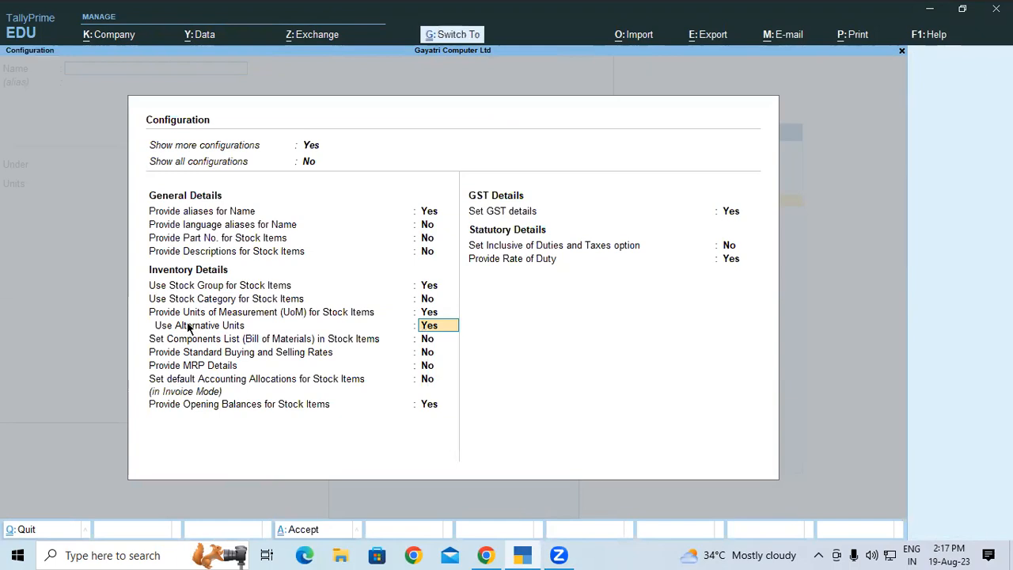
pyautogui.hotkey('ctrl', 'a')
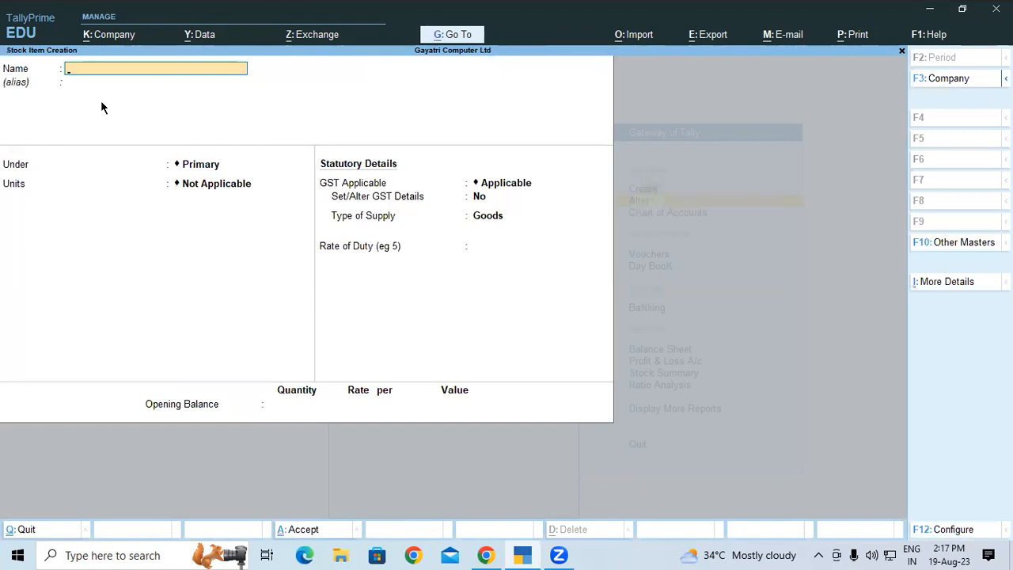
# Name the new stock item Pen Drive and place it under the Smart Phone group.
pyautogui.write('Pen')
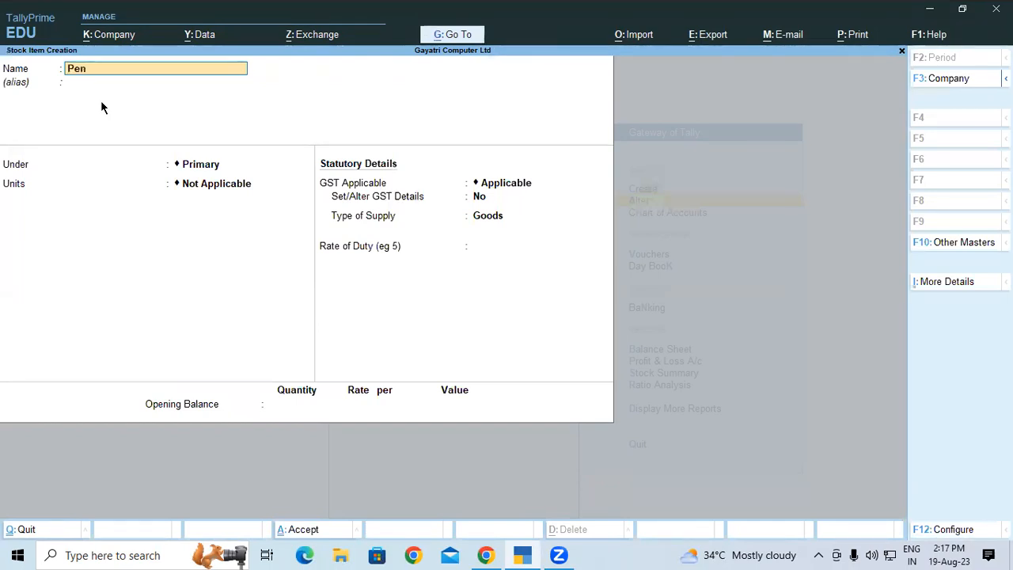
pyautogui.write(' drive')
pyautogui.press('Return')
pyautogui.press('Return')
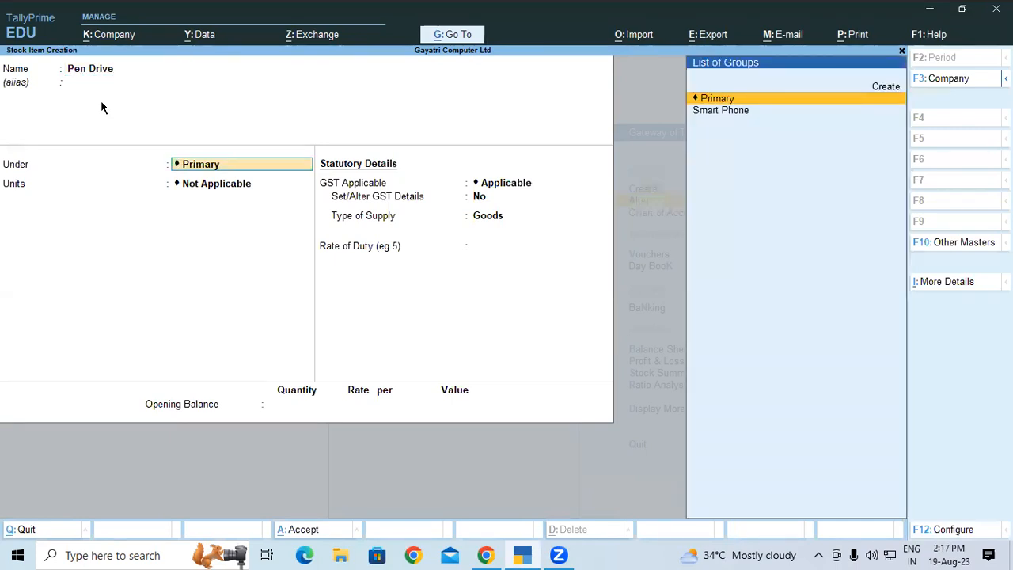
pyautogui.press('Down')
pyautogui.press('Return')
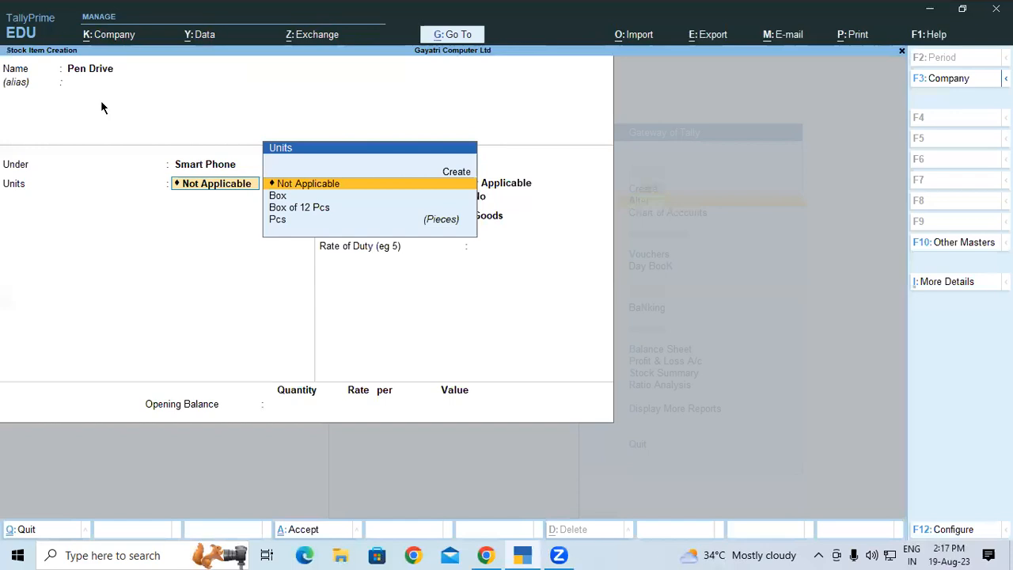
# Set the stock item's unit to Pcs and try Box of 12 Pcs as its alternate unit.
pyautogui.press('Down')
pyautogui.press('Down')
pyautogui.press('Down')
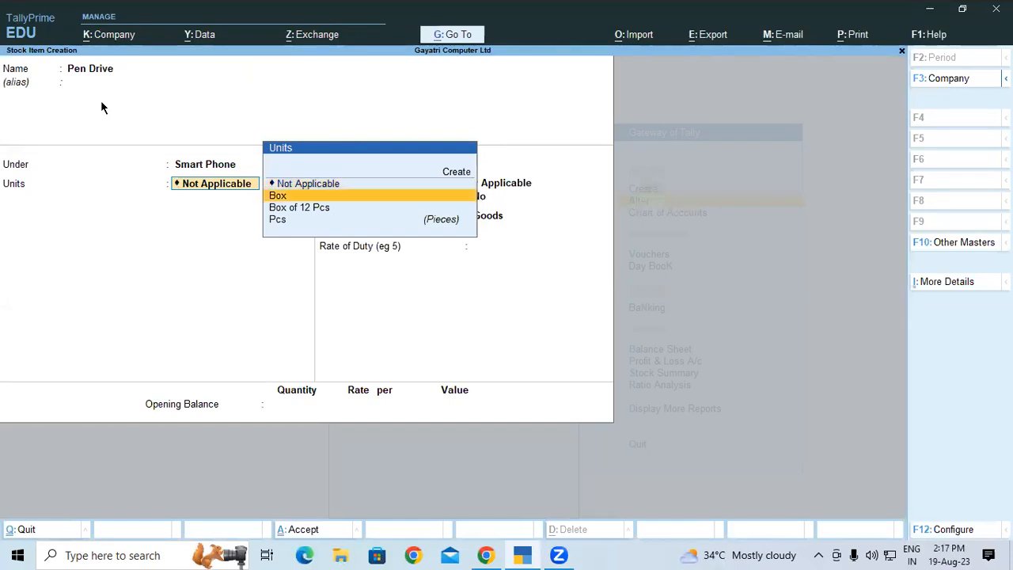
pyautogui.press('Return')
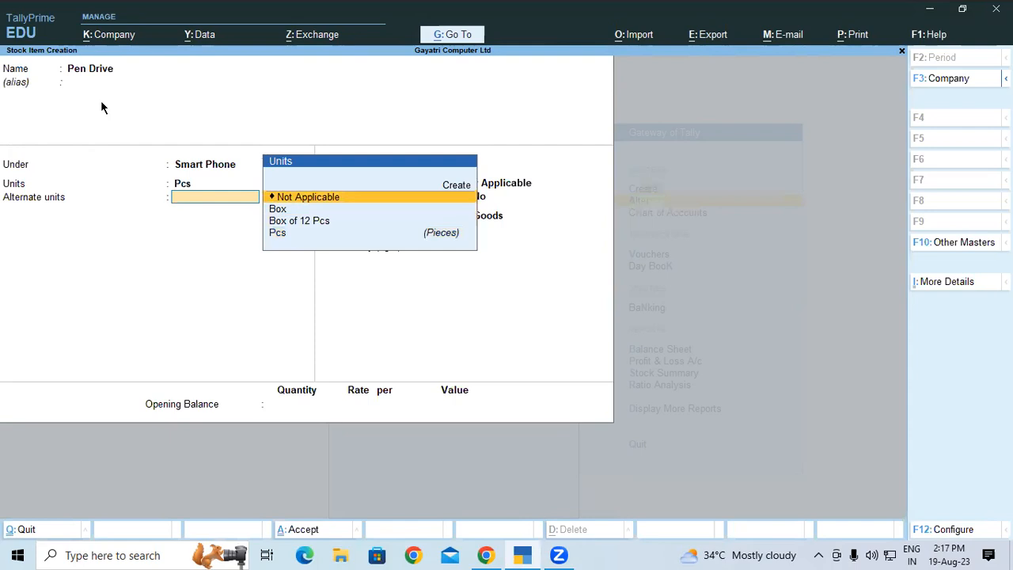
pyautogui.press('Down')
pyautogui.press('Down')
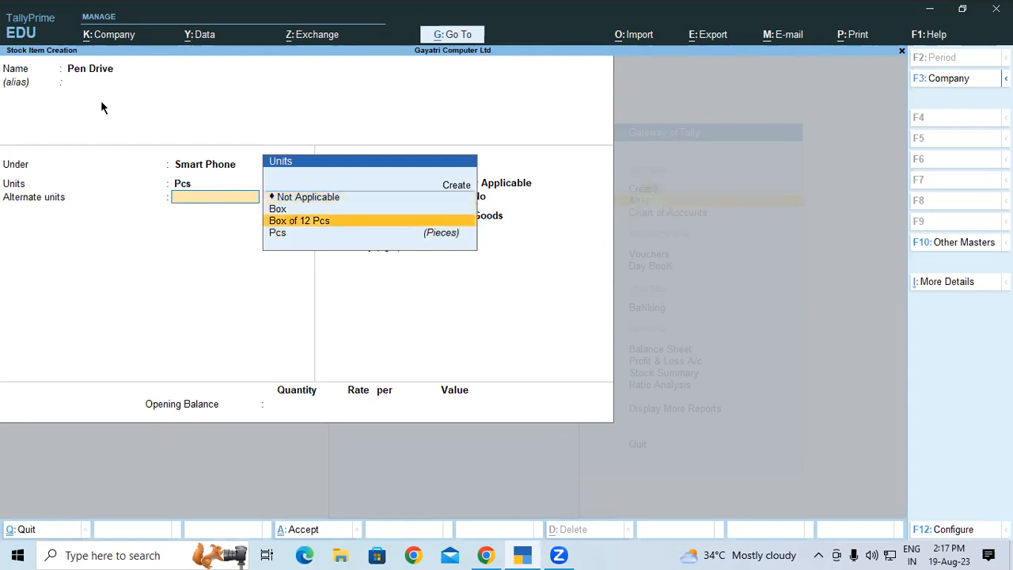
pyautogui.press('Return')
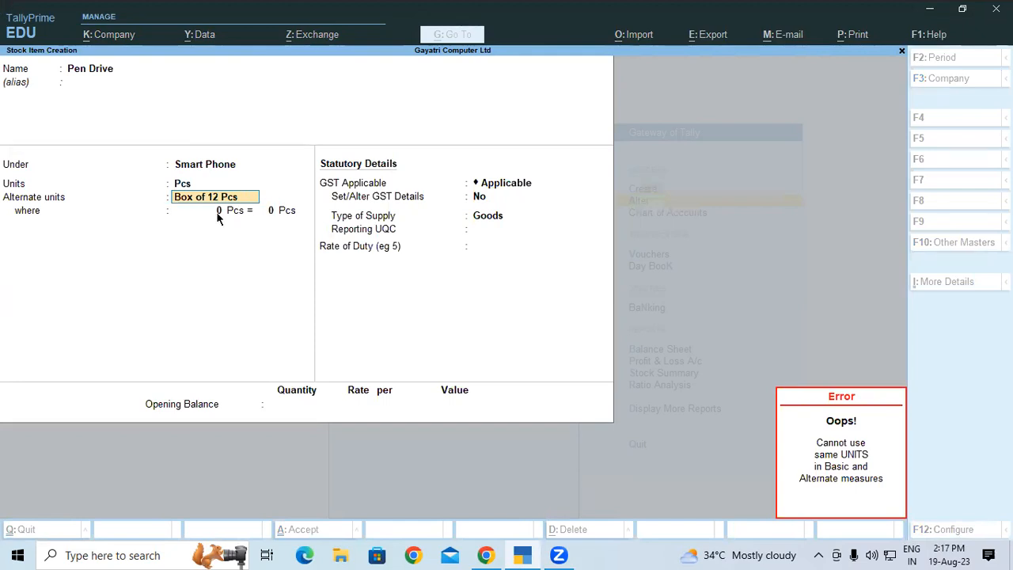
# Set the alternate unit to Box, with a conversion of 1 Box = 12 Pcs.
pyautogui.press('Escape')
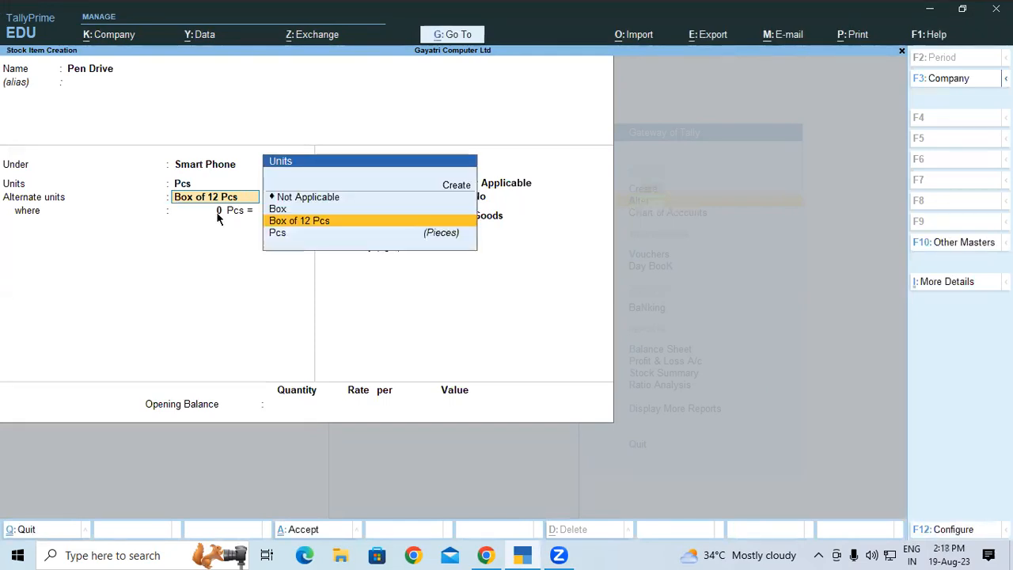
pyautogui.press('Up')
pyautogui.press('Return')
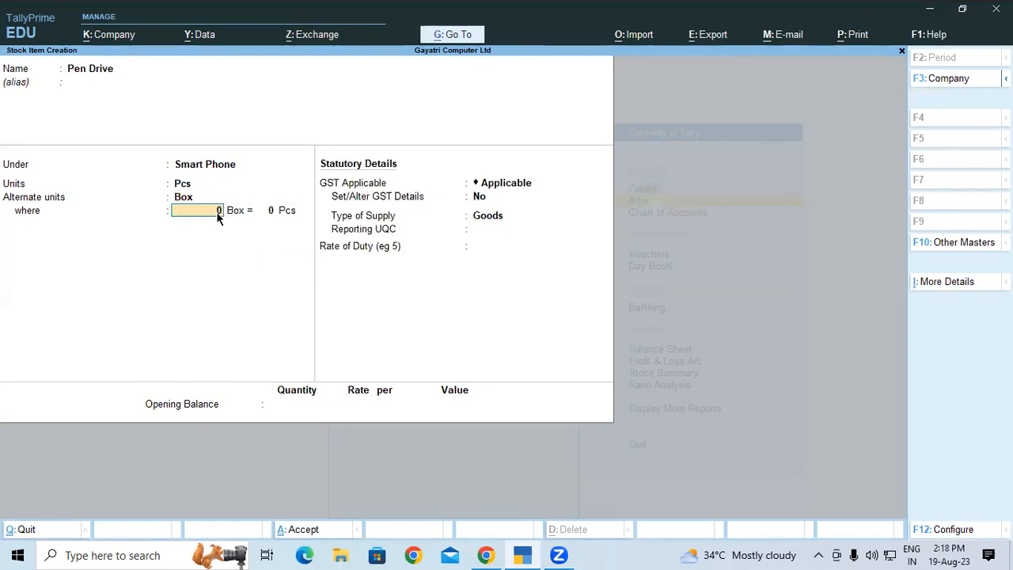
pyautogui.press('Return')
pyautogui.write('12')
pyautogui.press('Return')
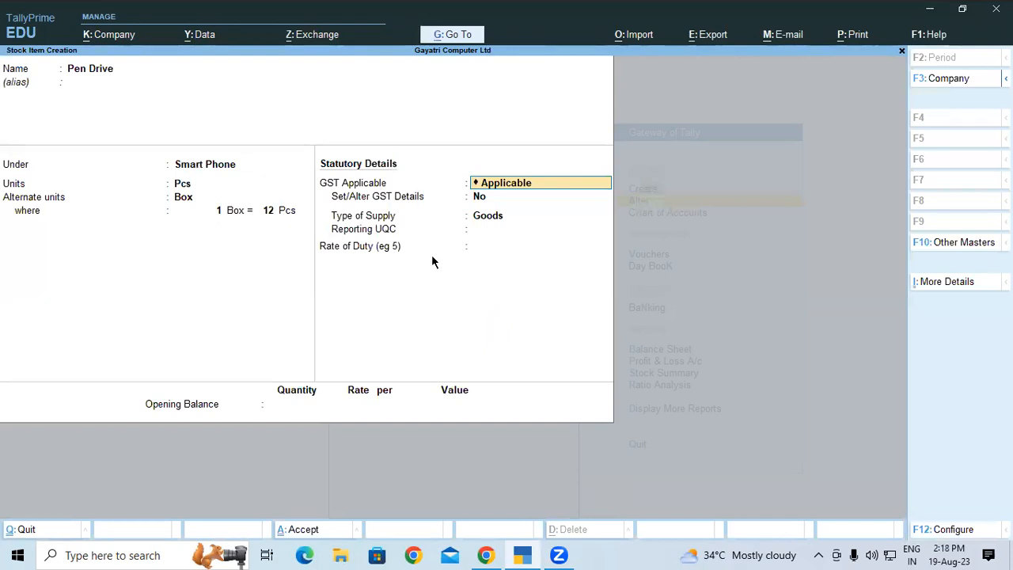
# Discard the Pen Drive stock item and return to the list of stock items.
pyautogui.press('Escape')
pyautogui.press('Escape')
pyautogui.press('y')
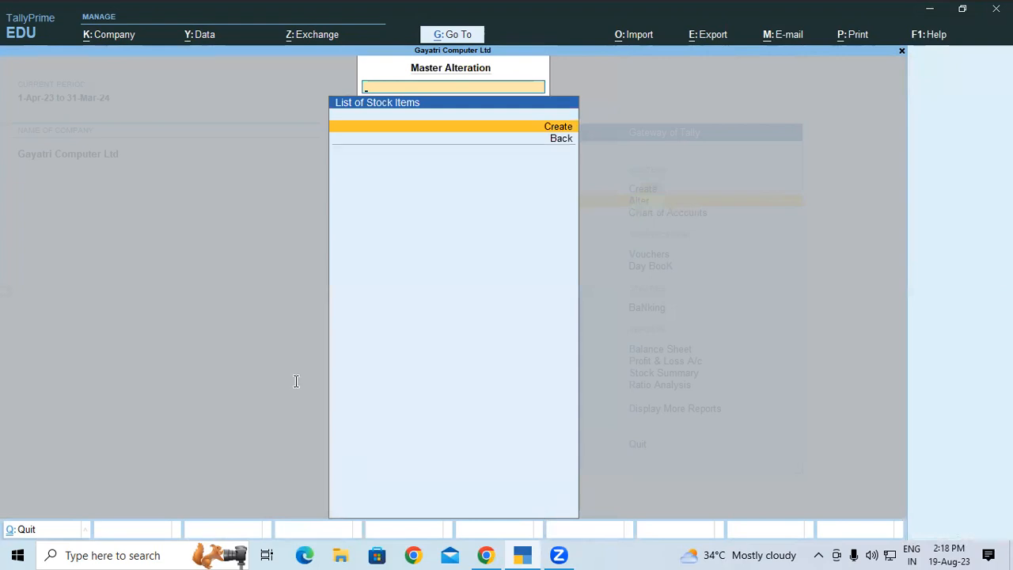
# Switch to the PDF in Chrome and copy the stock group name Iphone from the closing stock table.
pyautogui.hotkey('alt', 'Tab')
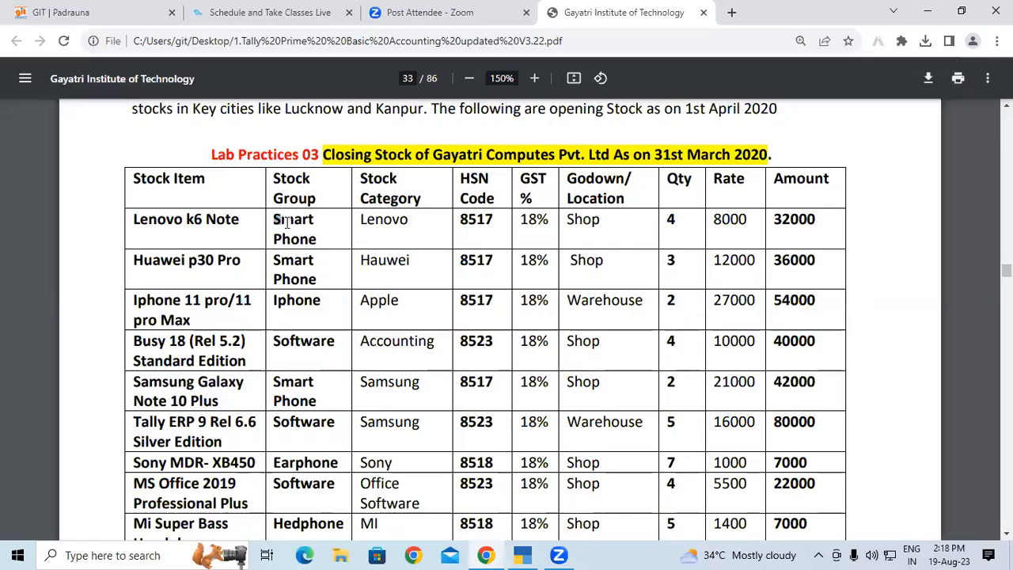
pyautogui.moveTo(273, 219); pyautogui.dragTo(328, 247)
pyautogui.click(306, 287)
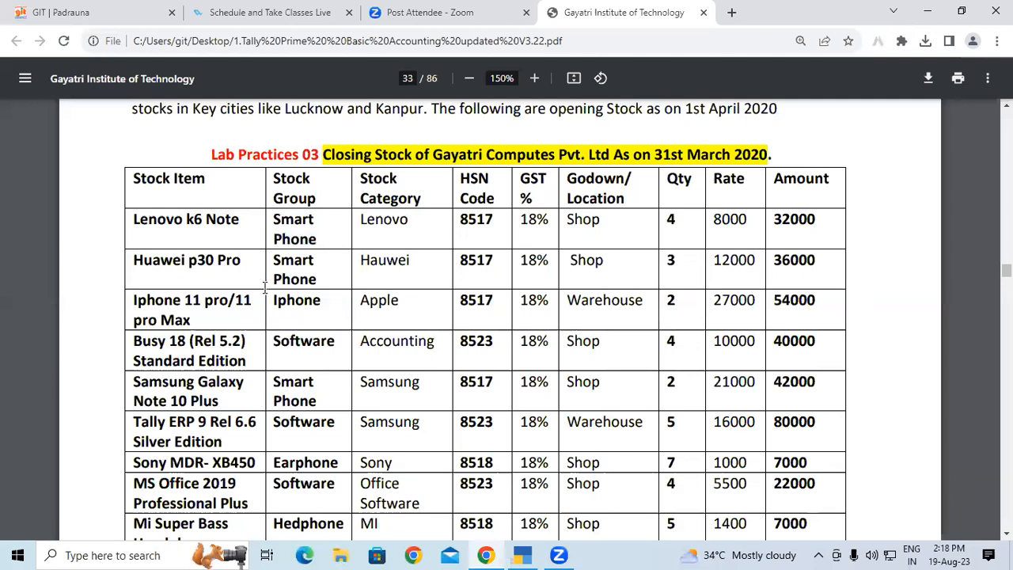
pyautogui.doubleClick(281, 303)
pyautogui.hotkey('ctrl', 'c')
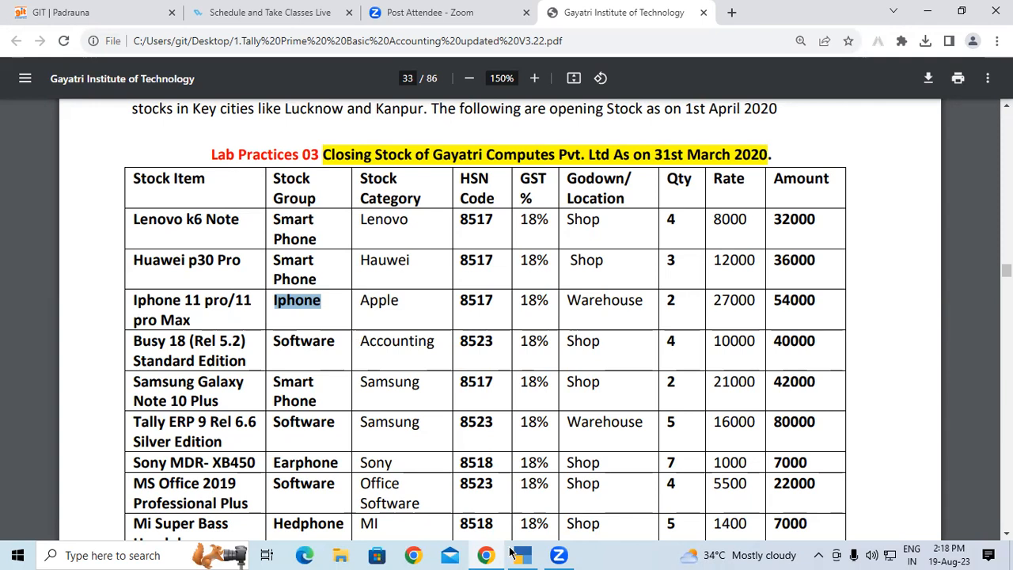
# Switch to TallyPrime, leave the stock item form and begin a new stock group named Iphone under Primary.
pyautogui.hotkey('alt', 'Tab')
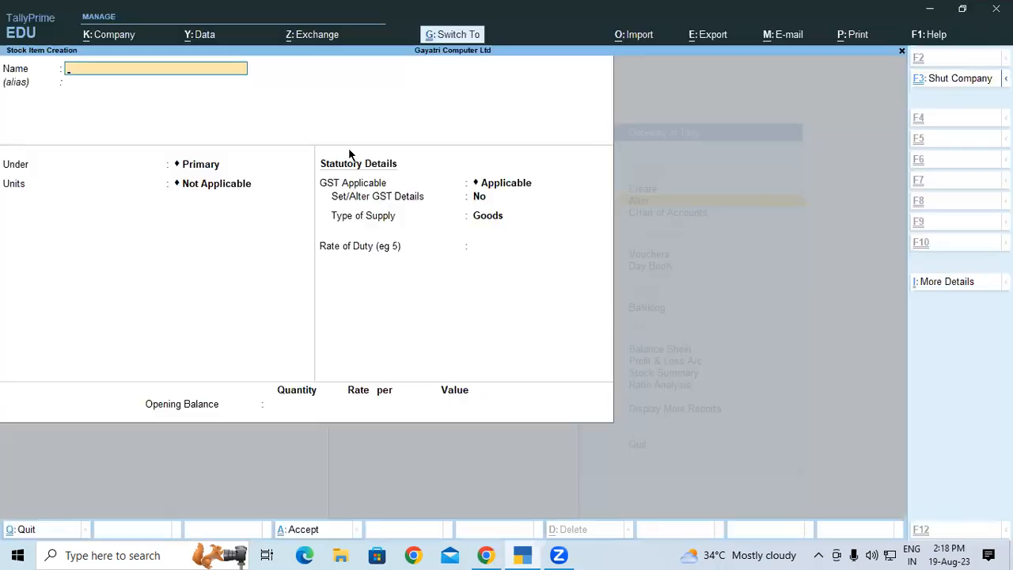
pyautogui.press('Escape')
pyautogui.press('y')
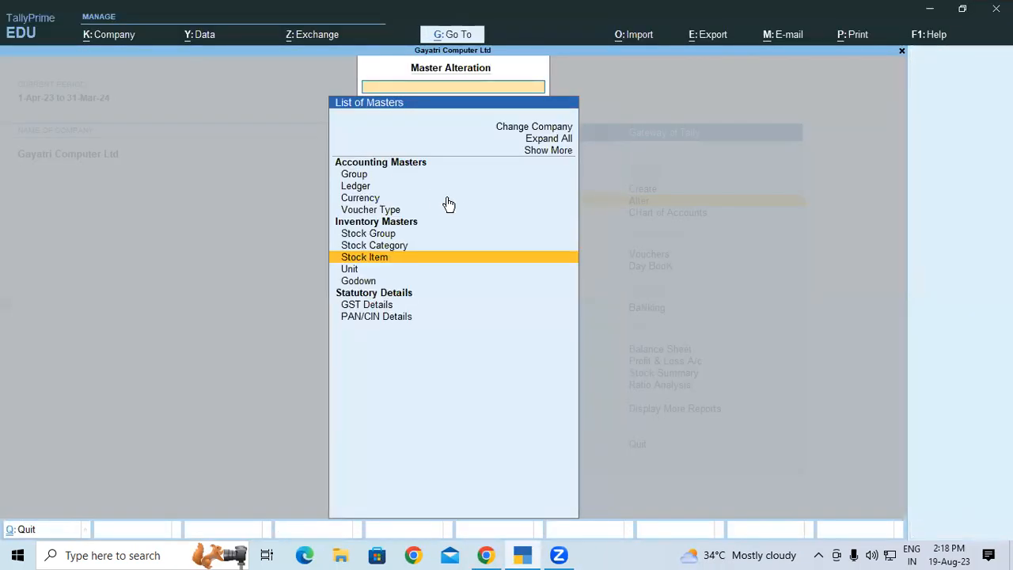
pyautogui.press('Escape')
pyautogui.click(633, 190)
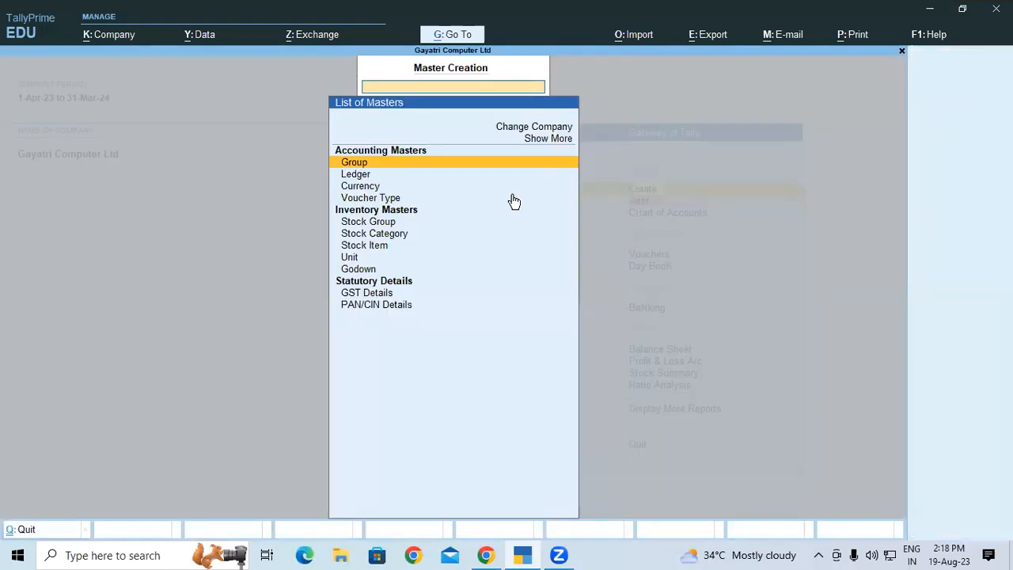
pyautogui.click(360, 223)
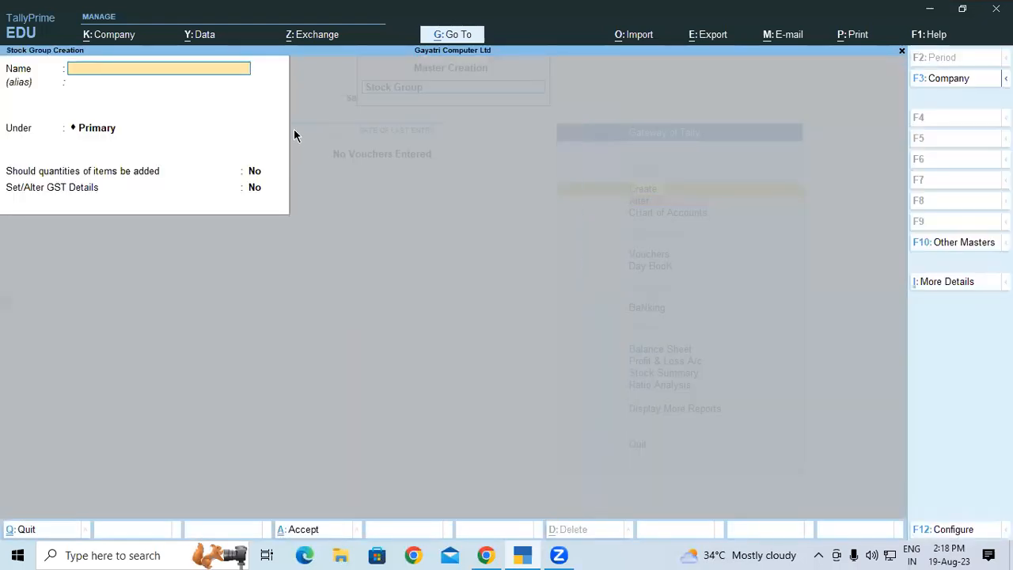
pyautogui.write('Iphone')
pyautogui.press('Return')
pyautogui.press('Return')
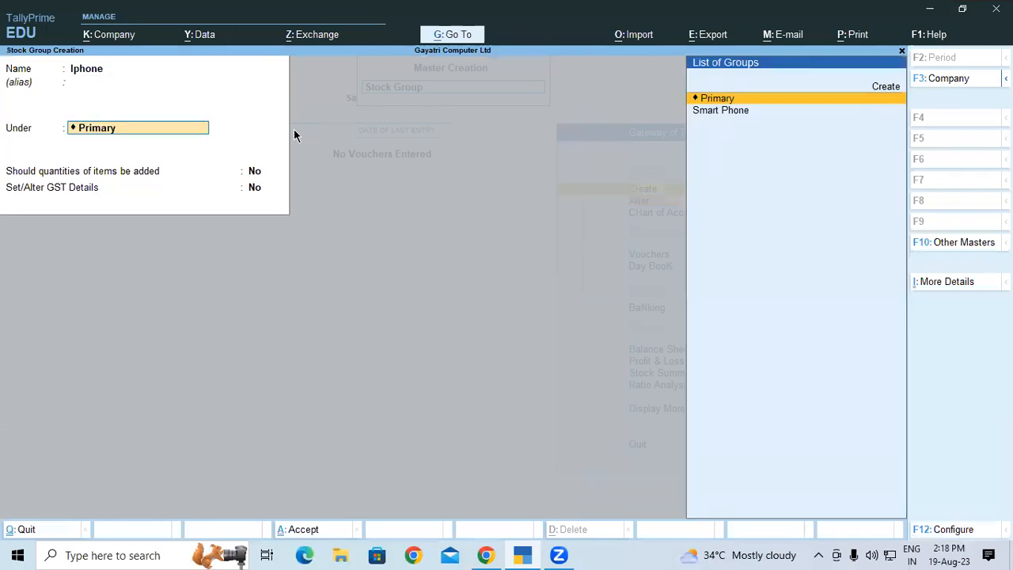
pyautogui.press('Return')
# Enable adding item quantities and setting GST details for the Iphone group, and paste Iphone as the GST description.
pyautogui.write('y')
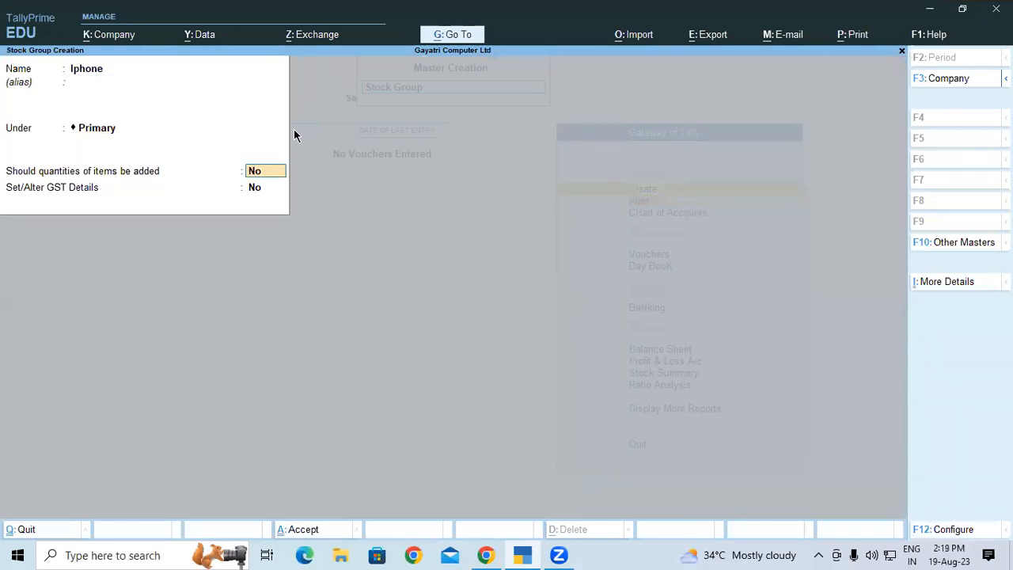
pyautogui.press('Return')
pyautogui.write('y')
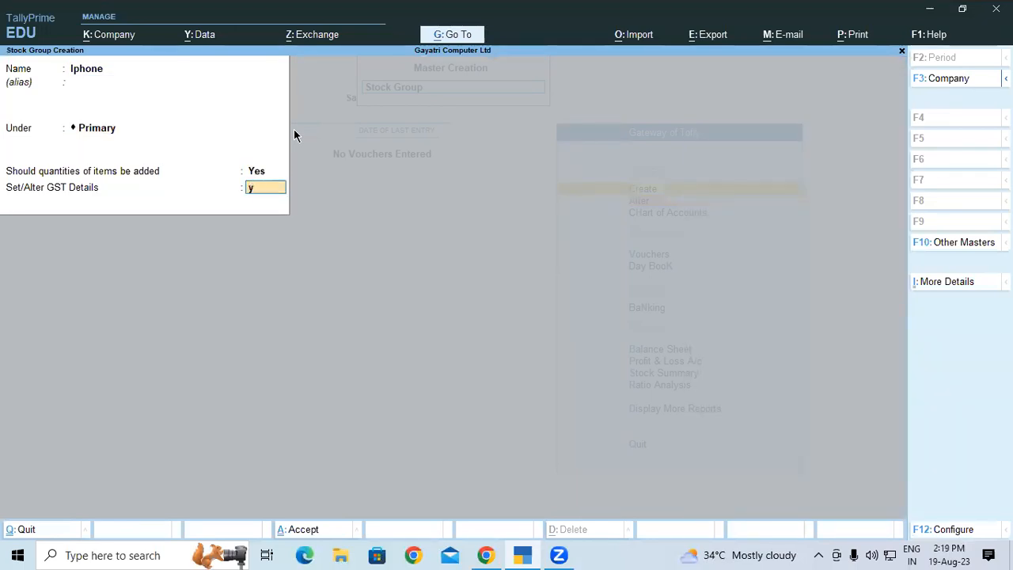
pyautogui.press('Return')
pyautogui.hotkey('ctrl', 'v')
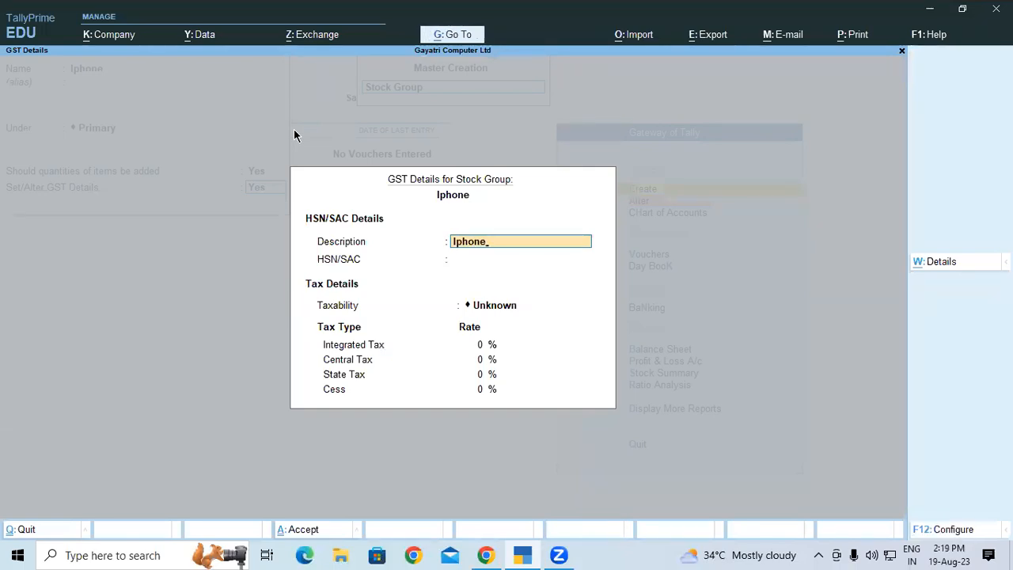
# Look up the Iphone row's HSN code in the PDF and enter 8517 as the HSN/SAC in TallyPrime.
pyautogui.hotkey('alt', 'Tab')
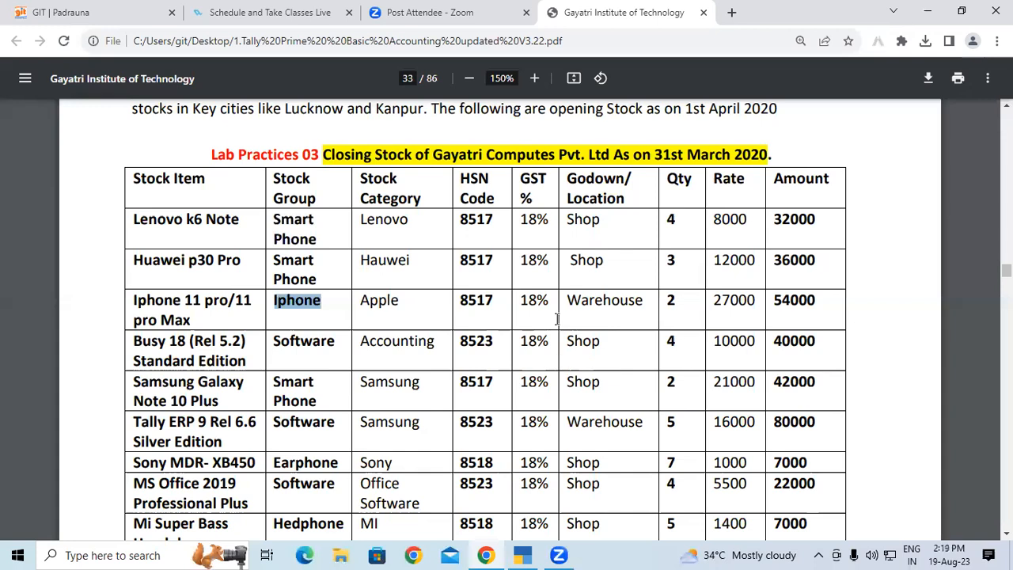
pyautogui.click(428, 315)
pyautogui.moveTo(459, 303); pyautogui.dragTo(516, 310)
pyautogui.hotkey('ctrl', 'c')
pyautogui.hotkey('alt', 'Tab')
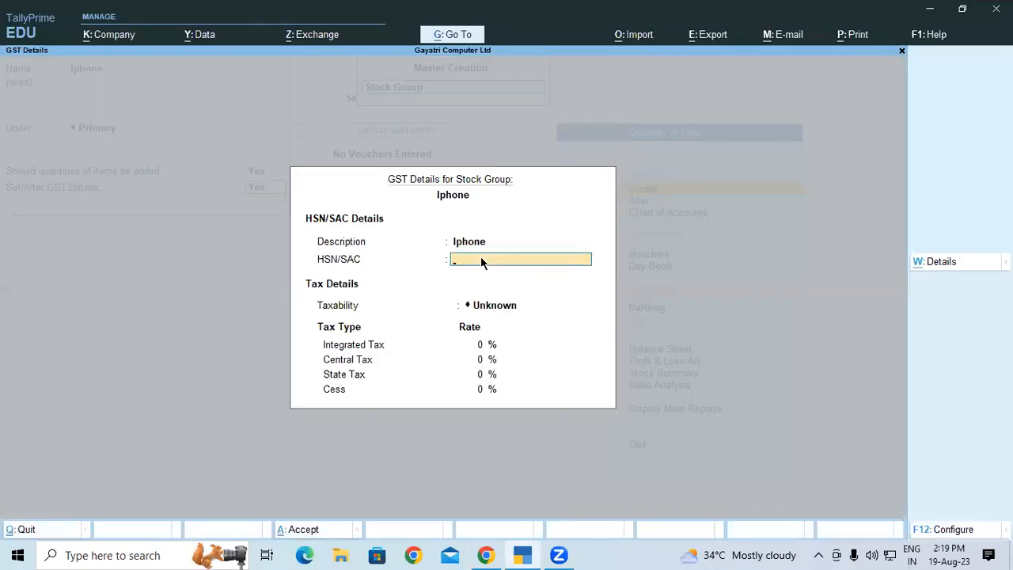
pyautogui.write('8517')
pyautogui.press('Return')
# Set the Iphone group's taxability to Taxable with 18% integrated tax and accept the GST details.
pyautogui.press('Down')
pyautogui.press('Down')
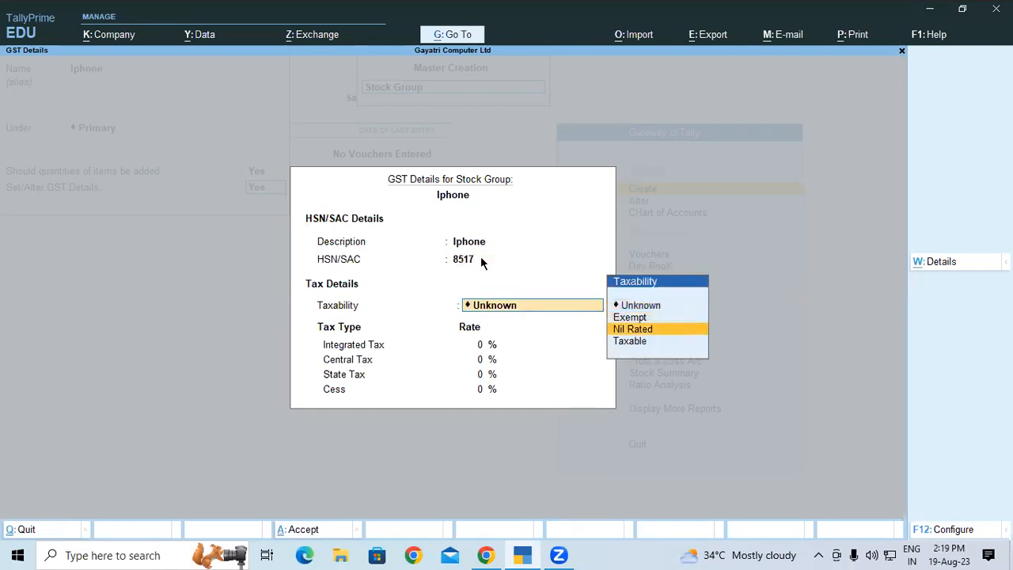
pyautogui.press('Down')
pyautogui.press('Return')
pyautogui.write('18')
pyautogui.press('Return')
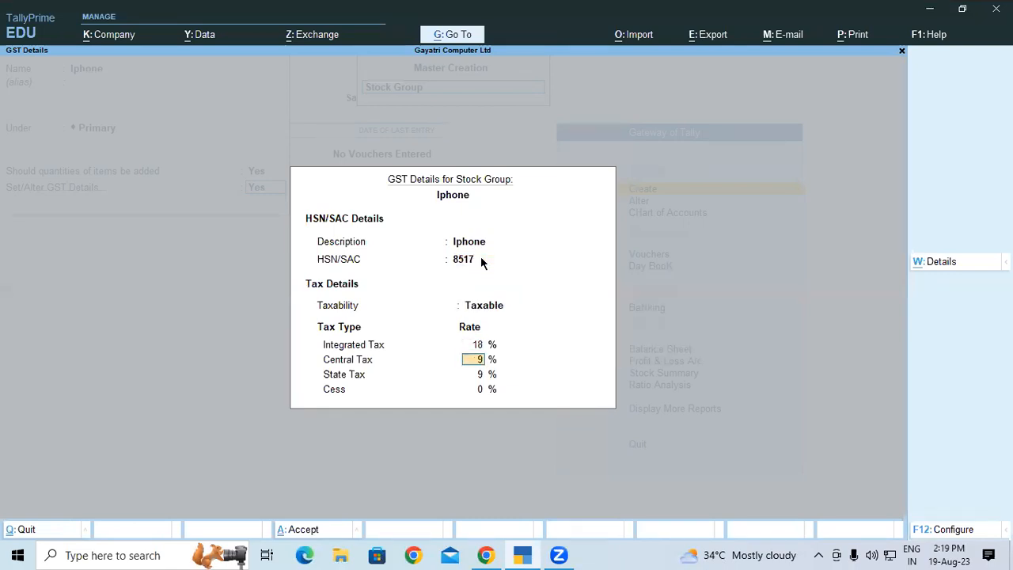
pyautogui.press('Return')
pyautogui.press('Return')
pyautogui.press('Return')
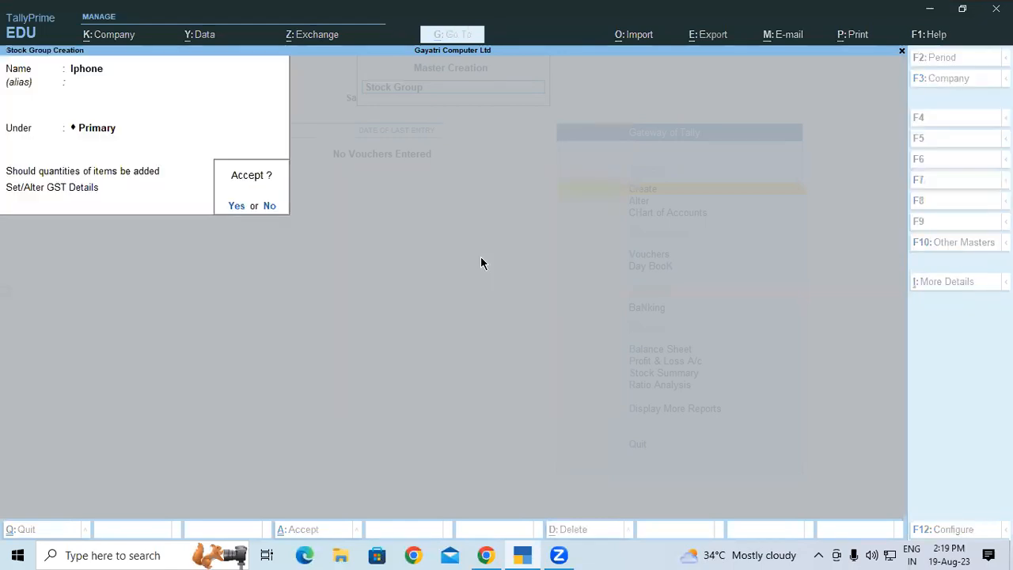
# Save the Iphone stock group, switch to the PDF in Chrome and copy the group name Software from the Busy 18 row.
pyautogui.press('Return')
pyautogui.hotkey('alt', 'Tab')
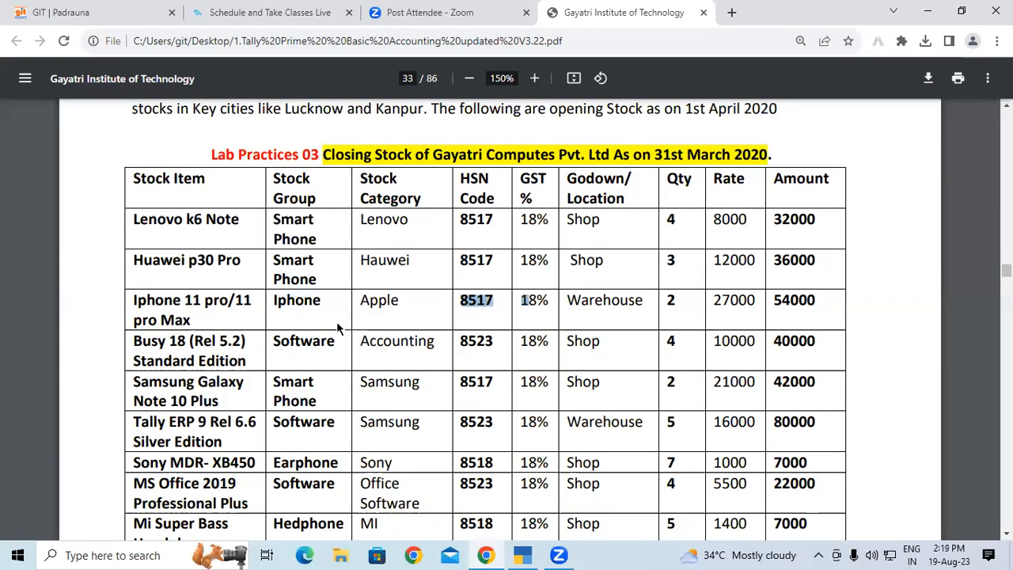
pyautogui.scroll(-1, 338, 328)
pyautogui.moveTo(273, 268); pyautogui.dragTo(340, 278)
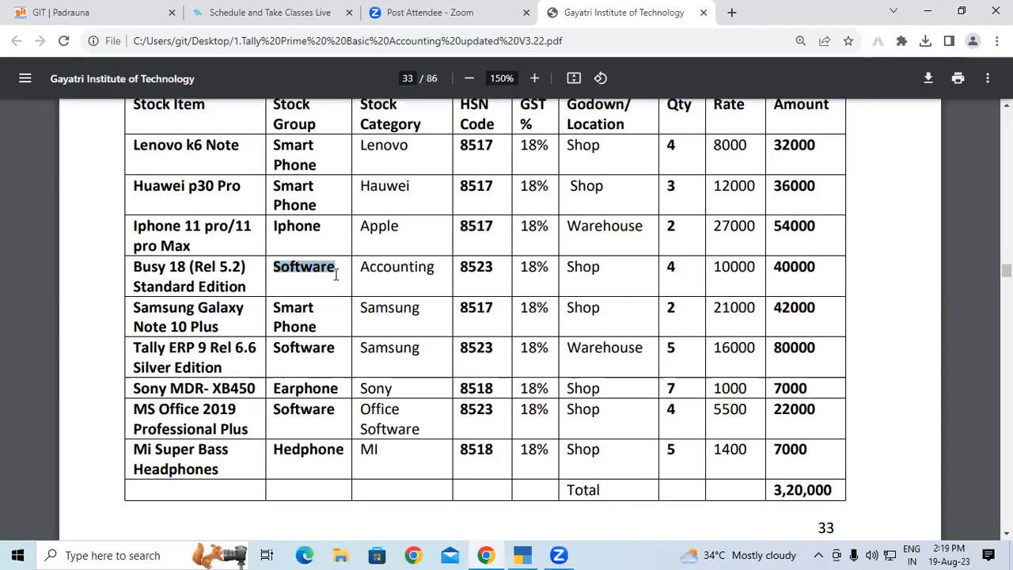
# Switch to TallyPrime, name the new stock group Software under Primary and enable adding item quantities.
pyautogui.hotkey('alt', 'Tab')
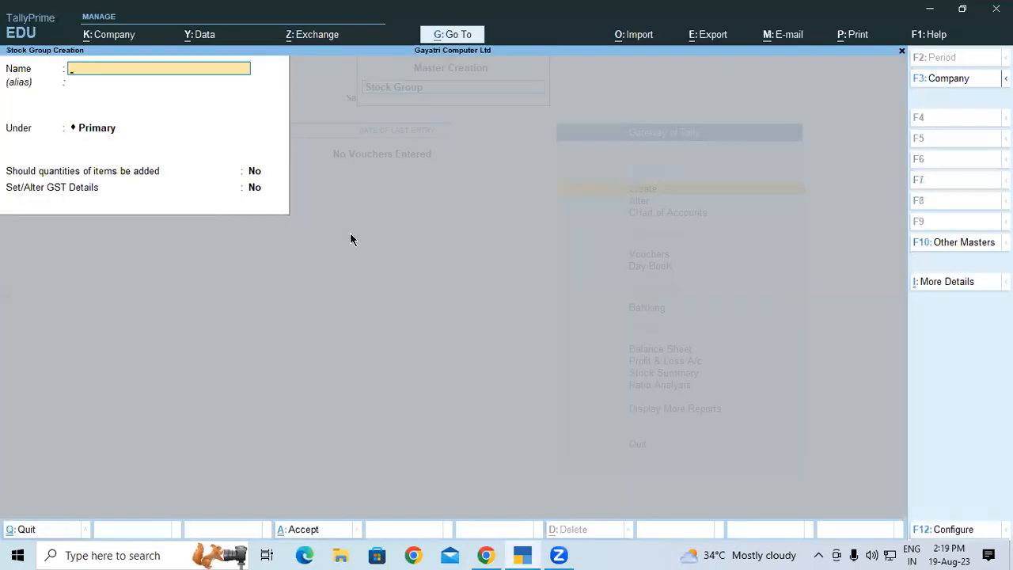
pyautogui.hotkey('ctrl', 'v')
pyautogui.press('Return')
pyautogui.press('Return')
pyautogui.press('Return')
pyautogui.write('y')
pyautogui.press('BackSpace')
pyautogui.write('y')
pyautogui.press('Return')
# Enable GST details for the Software group, with Software as the description and 8523 from the PDF as the HSN/SAC.
pyautogui.write('y')
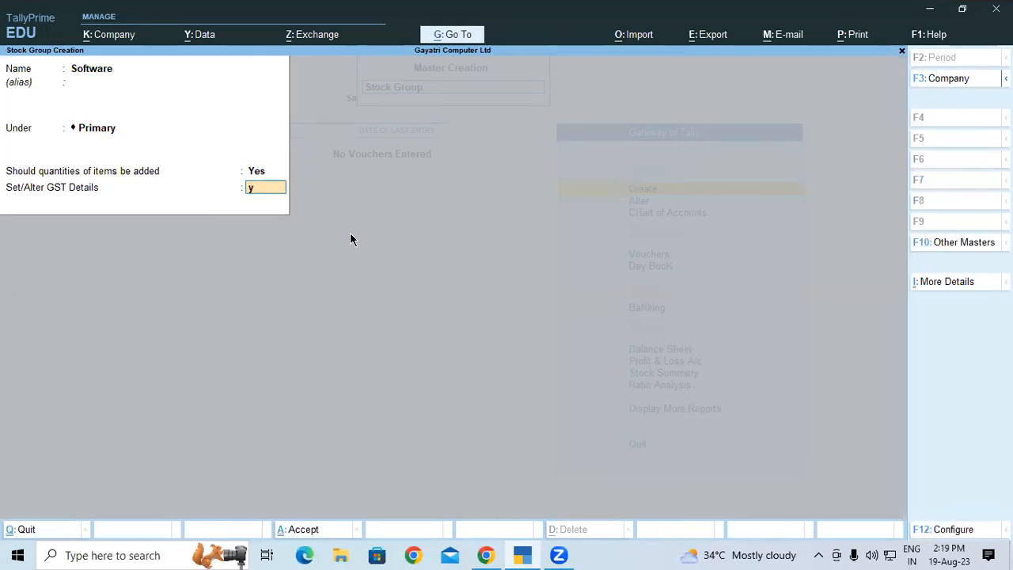
pyautogui.press('Return')
pyautogui.press('ctrl')
pyautogui.hotkey('ctrl', 'v')
pyautogui.press('Return')
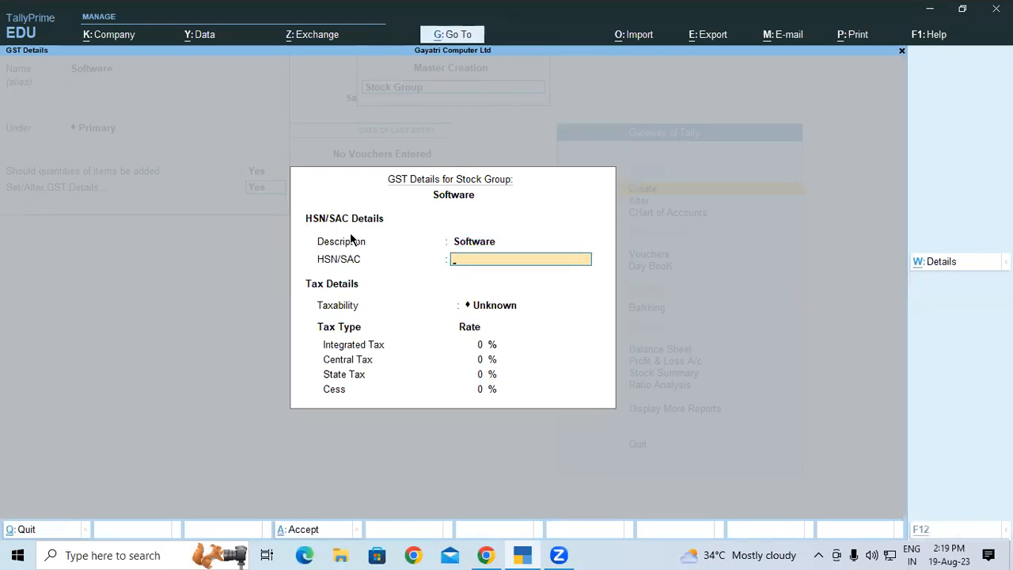
pyautogui.hotkey('alt', 'Tab')
pyautogui.hotkey('alt', 'Tab')
pyautogui.write('8523')
pyautogui.press('Return')
# Set the Software group's taxability to Taxable with 18% integrated tax, and save the group.
pyautogui.press('Down')
pyautogui.press('Down')
pyautogui.press('Down')
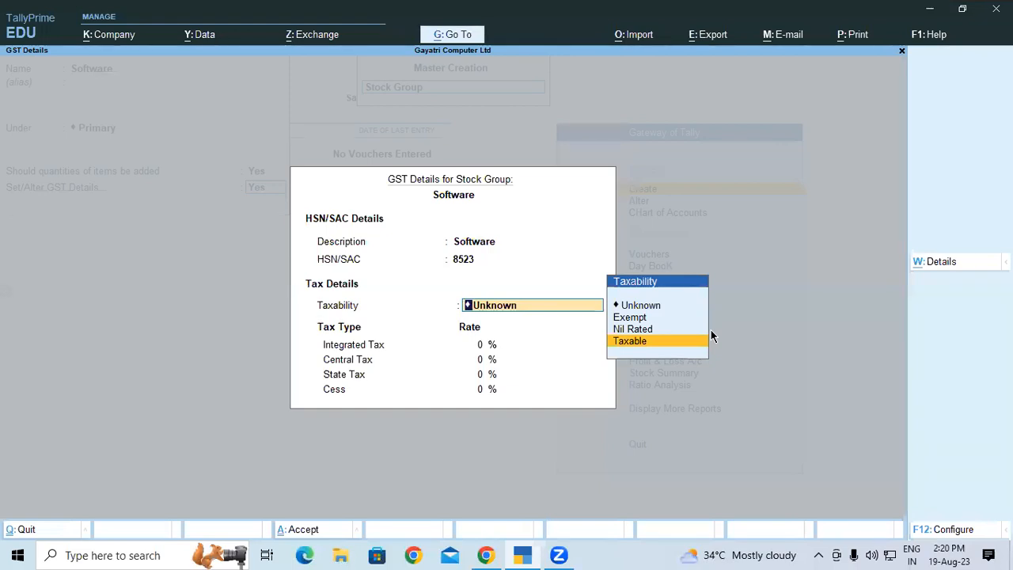
pyautogui.press('Return')
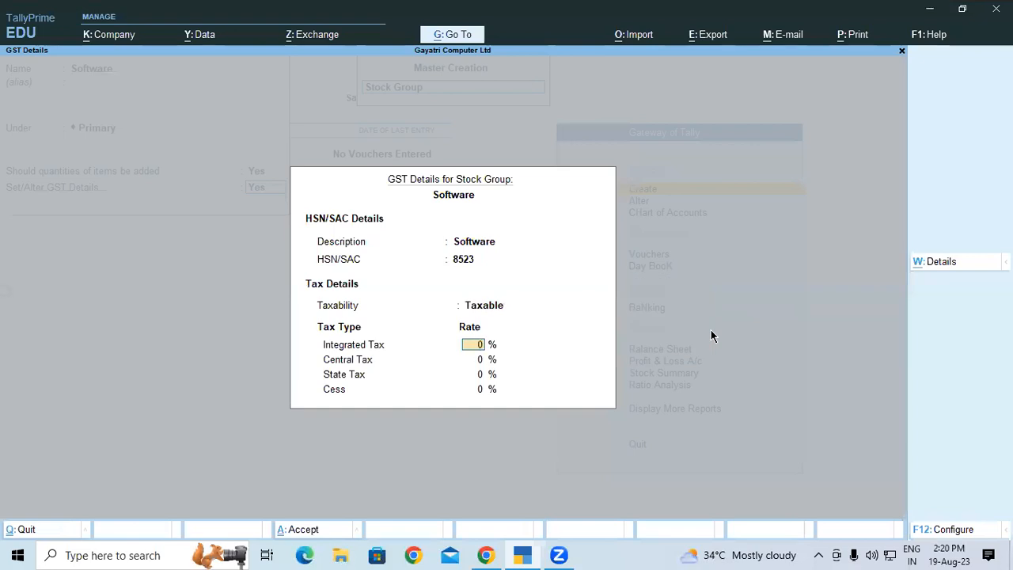
pyautogui.write('18')
pyautogui.press('Return')
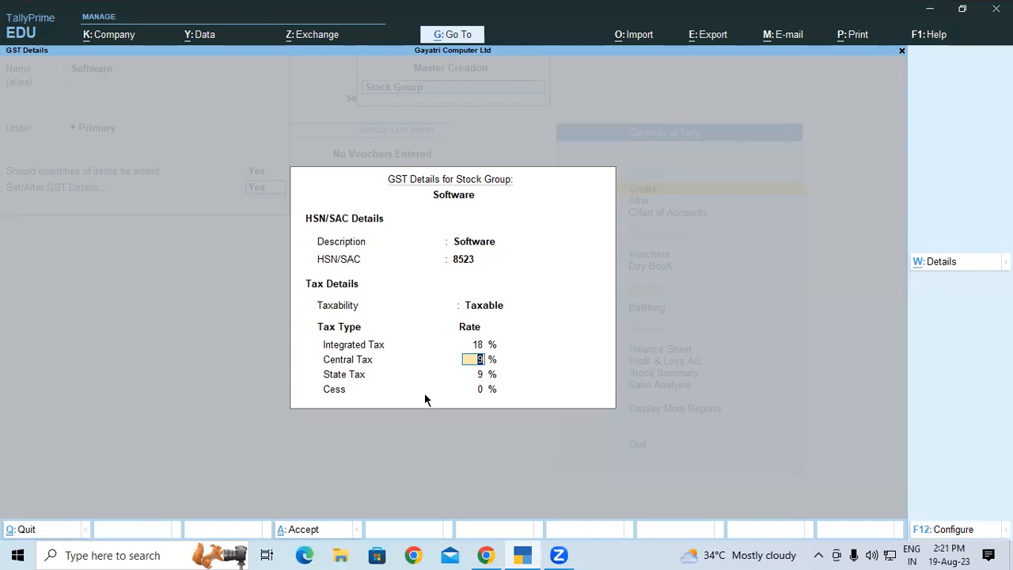
pyautogui.press('ctrl')
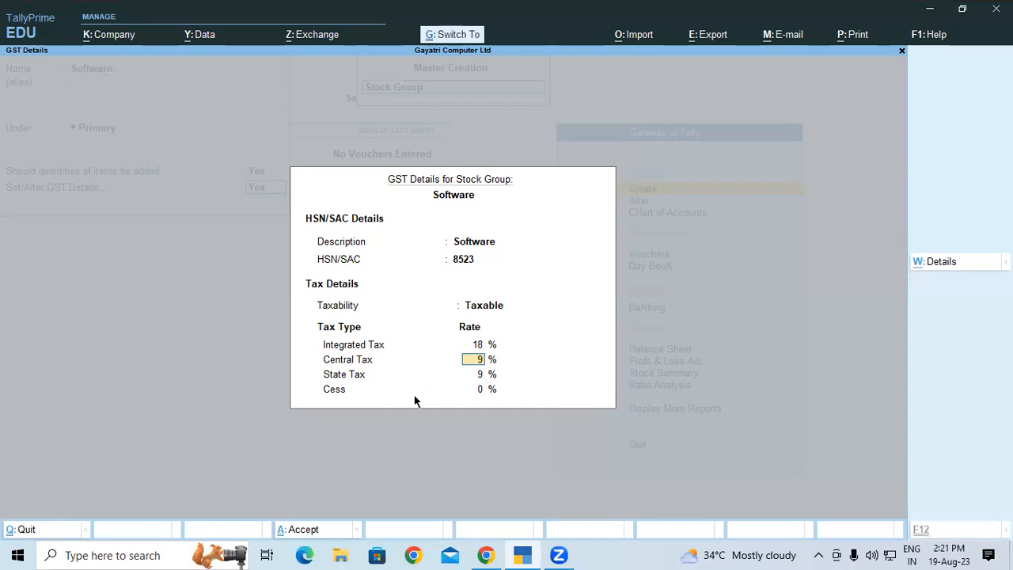
pyautogui.hotkey('ctrl', 'a')
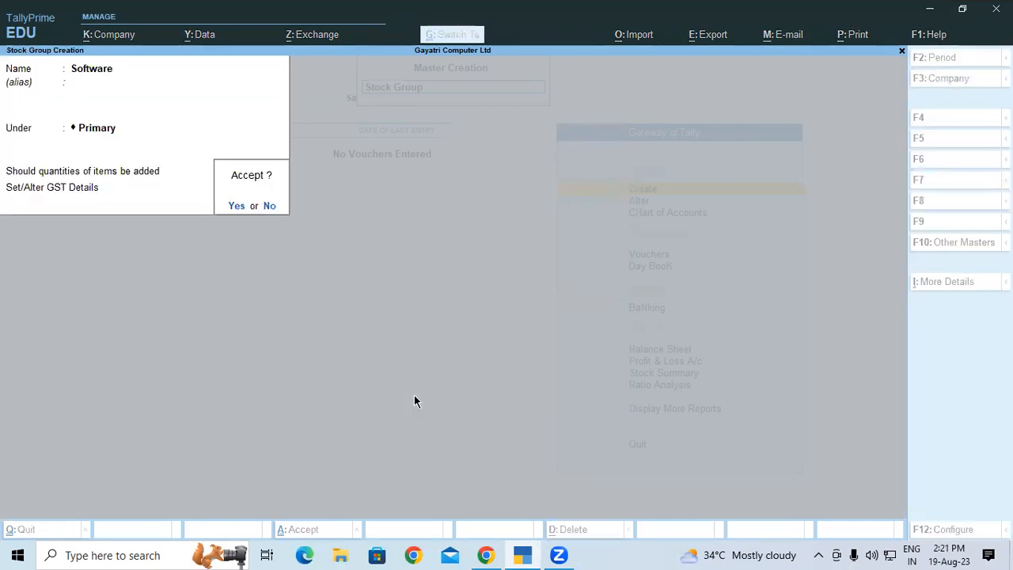
pyautogui.hotkey('ctrl', 'a')
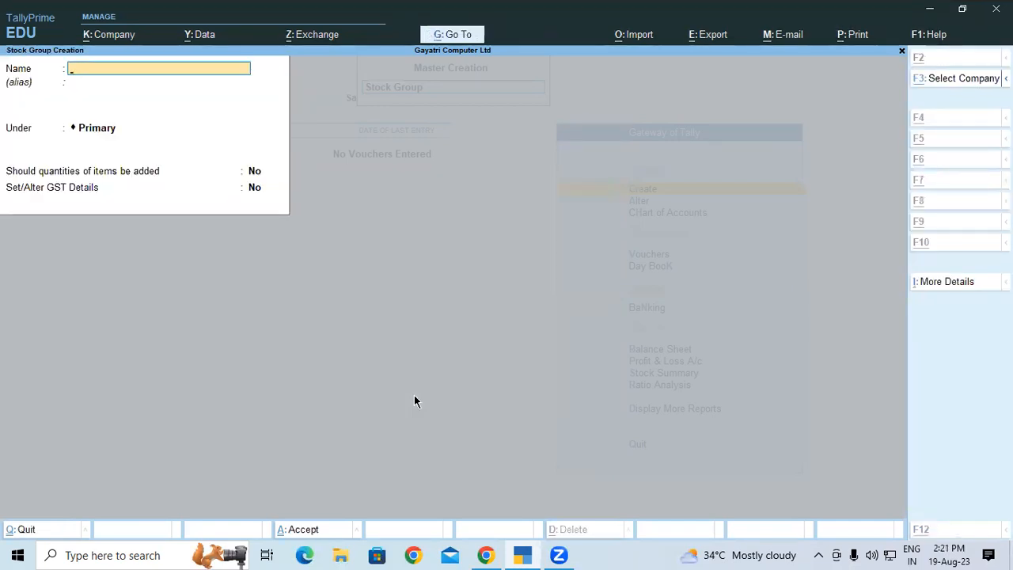
# Copy Earphone from the PDF and use it in TallyPrime to name a new group under Primary with item quantities added.
pyautogui.hotkey('alt', 'Tab')
pyautogui.moveTo(274, 388); pyautogui.dragTo(338, 395)
pyautogui.hotkey('ctrl', 'c')
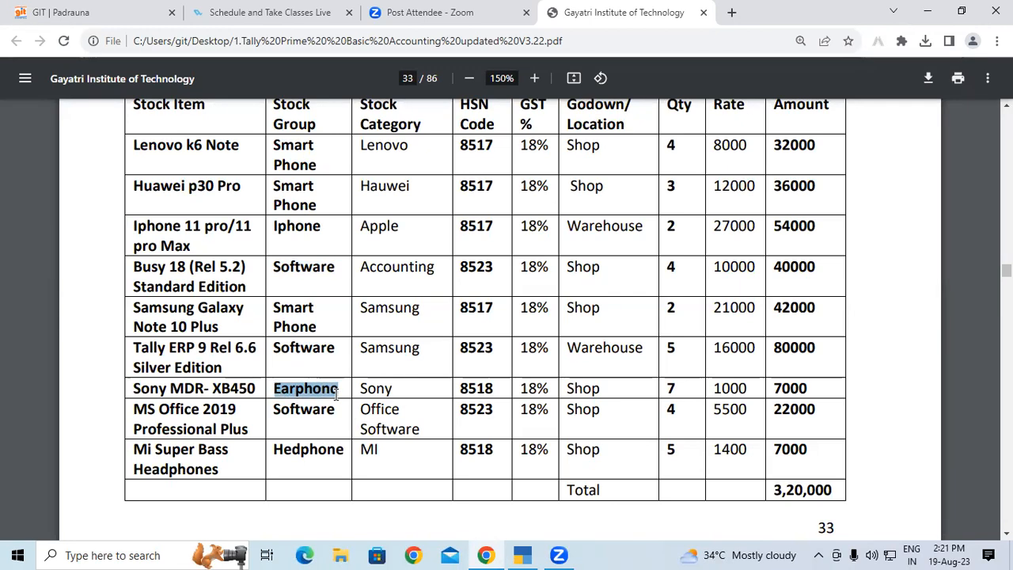
pyautogui.hotkey('alt', 'Tab')
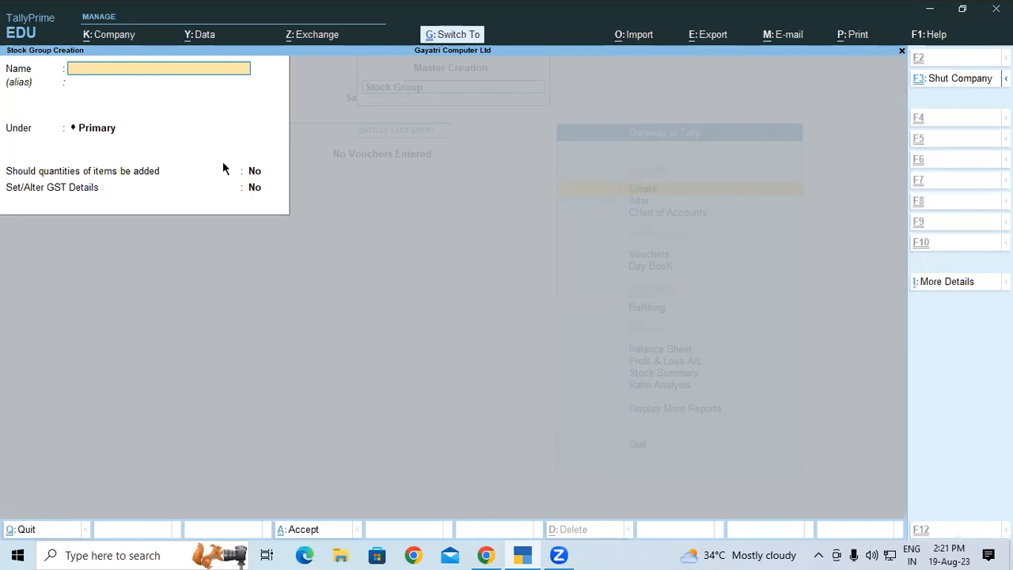
pyautogui.hotkey('ctrl', 'v')
pyautogui.press('Return')
pyautogui.press('Return')
pyautogui.press('Return')
pyautogui.write('y')
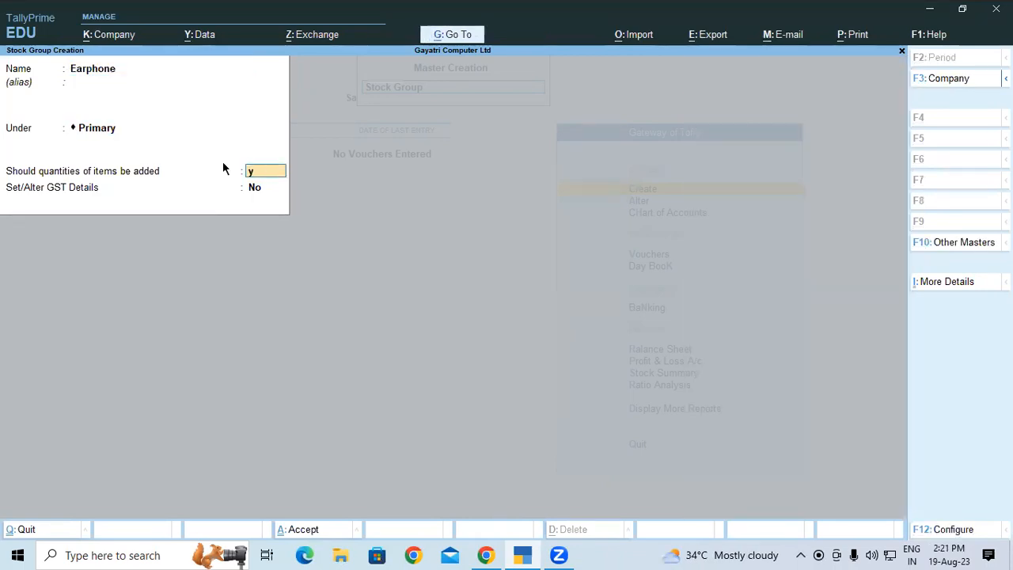
pyautogui.press('Return')
# Enable GST details for the Earphone group, with Earphone as the description and 8518 from the PDF as the HSN/SAC.
pyautogui.write('y')
pyautogui.press('Return')
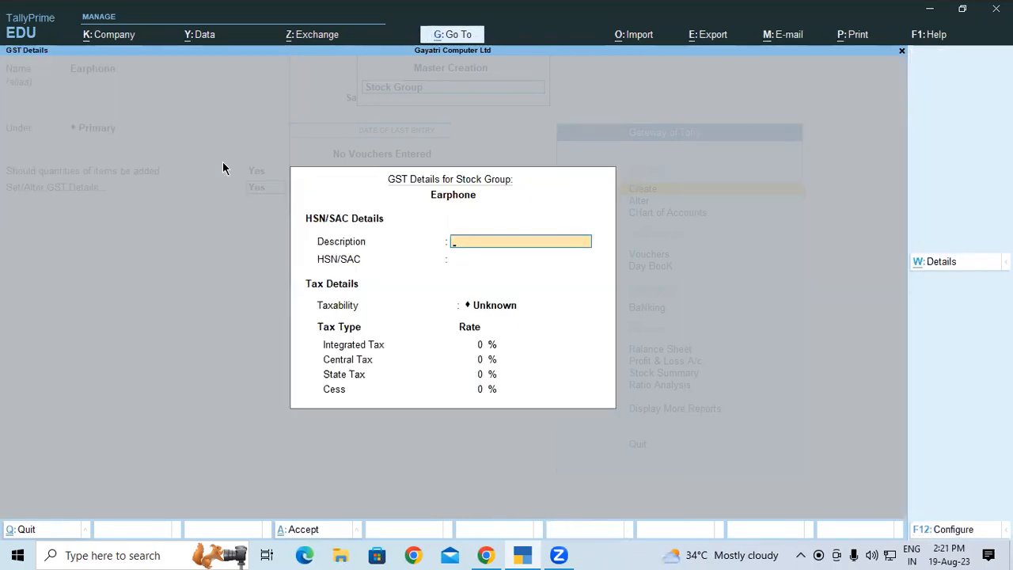
pyautogui.hotkey('ctrl', 'v')
pyautogui.hotkey('alt', 'Tab')
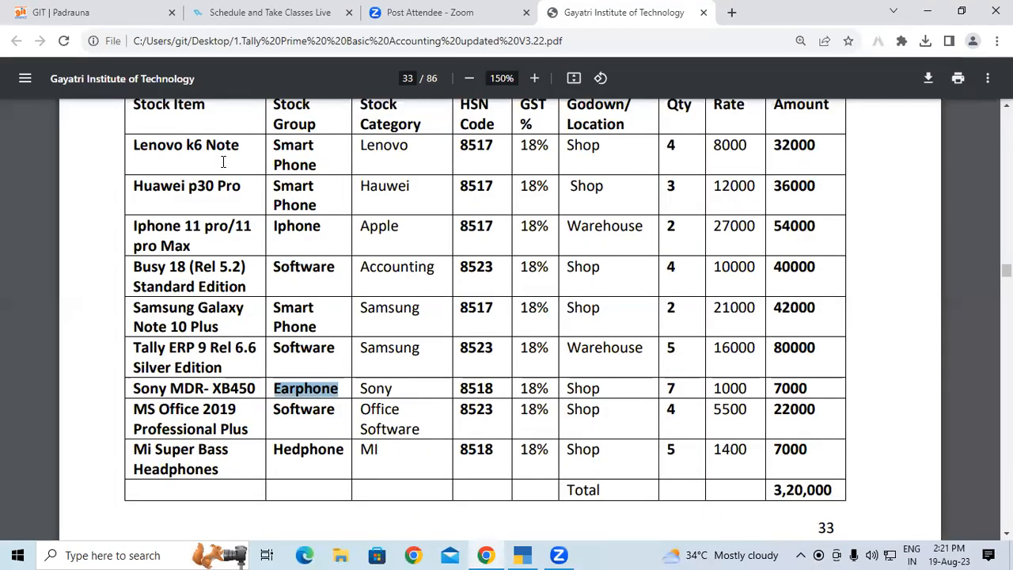
pyautogui.hotkey('alt', 'Tab')
pyautogui.press('Return')
pyautogui.write('8518')
pyautogui.press('Return')
# Set the Earphone group's taxability to Taxable with 18% integrated tax, and save the group.
pyautogui.press('Down')
pyautogui.press('Down')
pyautogui.press('Down')
pyautogui.press('Return')
pyautogui.write('18')
pyautogui.press('Return')
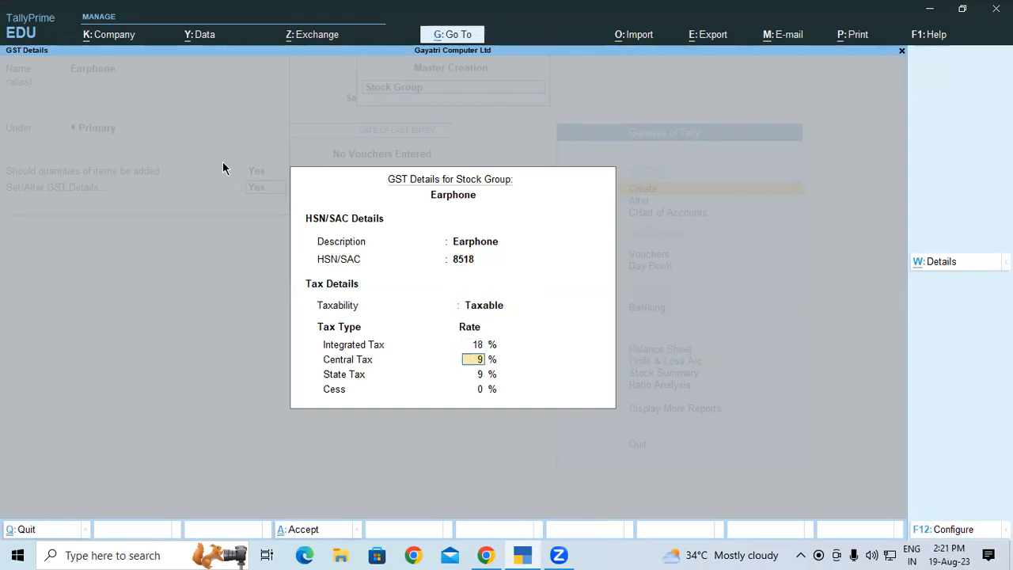
pyautogui.press('Return')
pyautogui.press('Return')
pyautogui.press('Return')
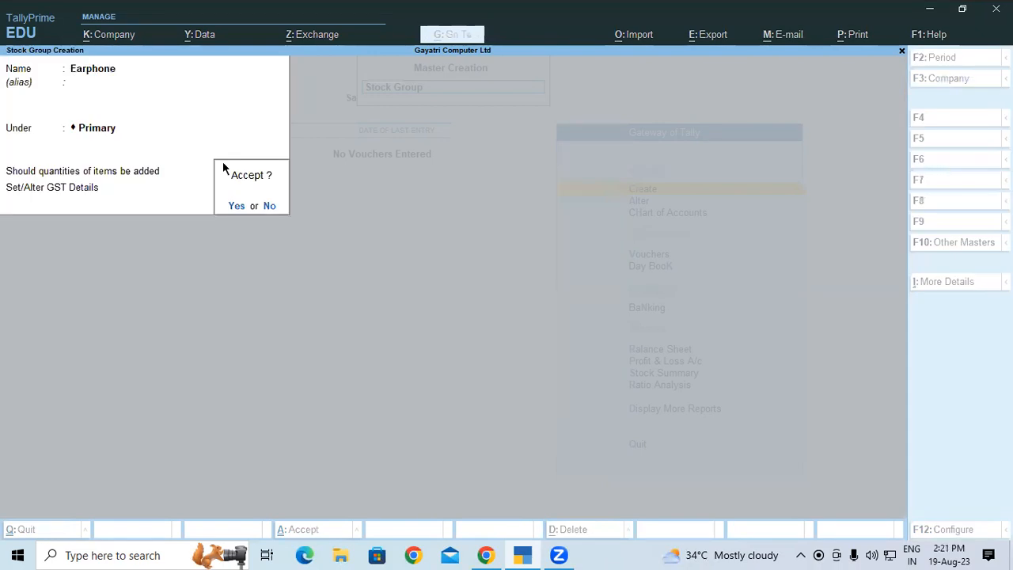
pyautogui.press('Return')
# Copy Hedphone from the PDF and use it in TallyPrime to name a new group under Primary with item quantities added.
pyautogui.hotkey('alt', 'Tab')
pyautogui.moveTo(274, 449); pyautogui.dragTo(343, 451)
pyautogui.hotkey('ctrl', 'c')
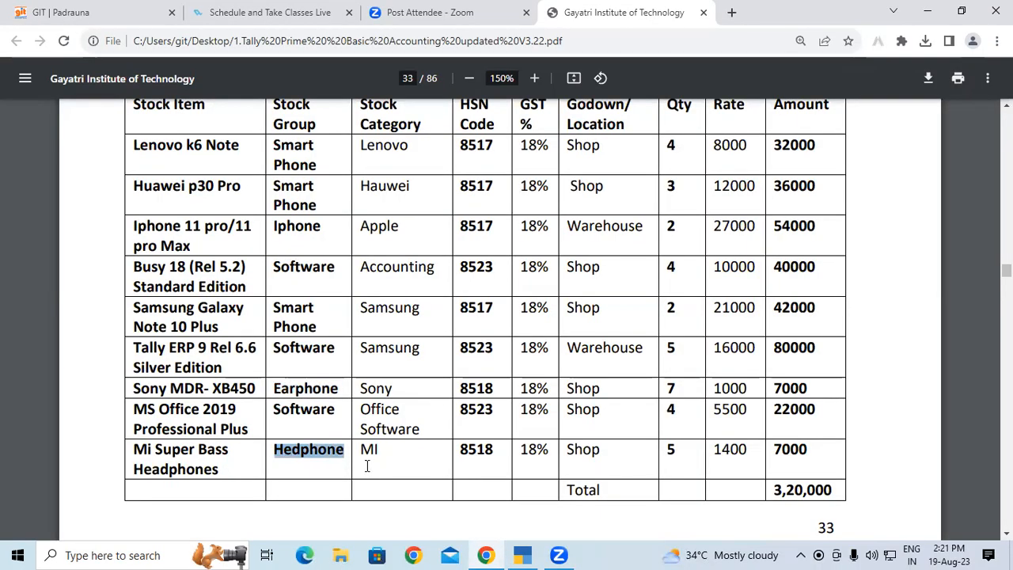
pyautogui.hotkey('alt', 'Tab')
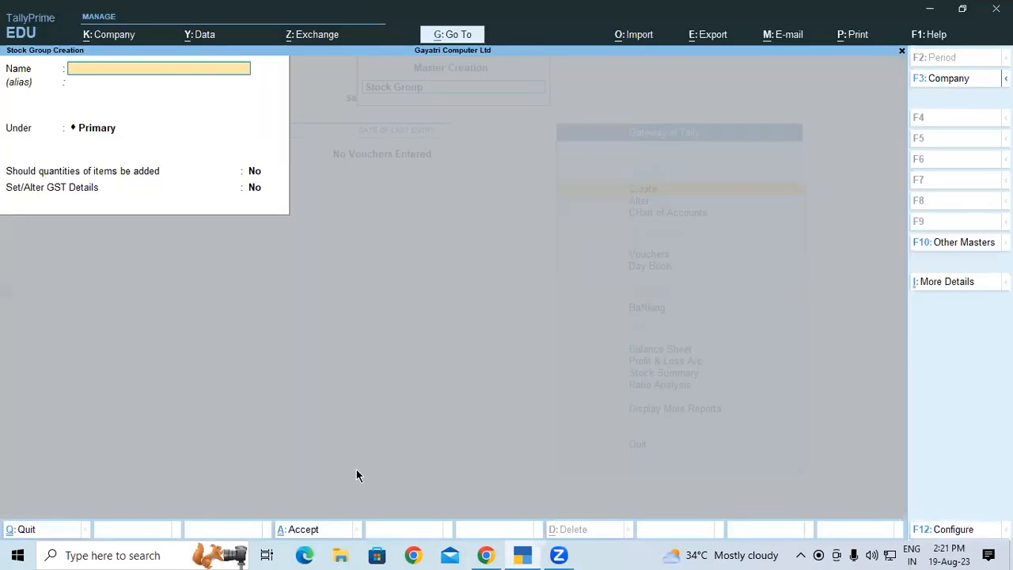
pyautogui.hotkey('ctrl', 'v')
pyautogui.press('Return')
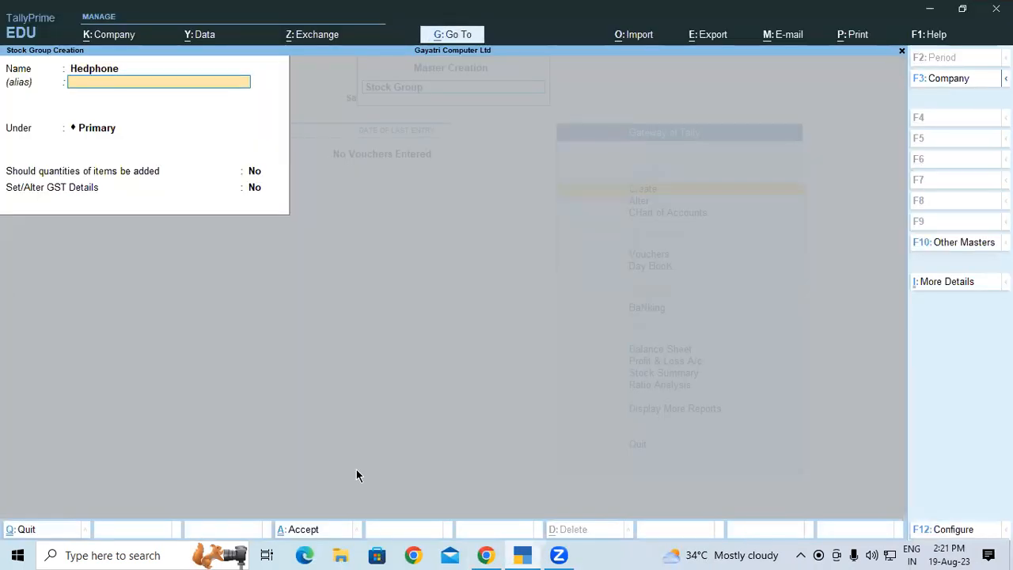
pyautogui.press('Return')
pyautogui.press('Return')
pyautogui.press('y')
pyautogui.press('Return')
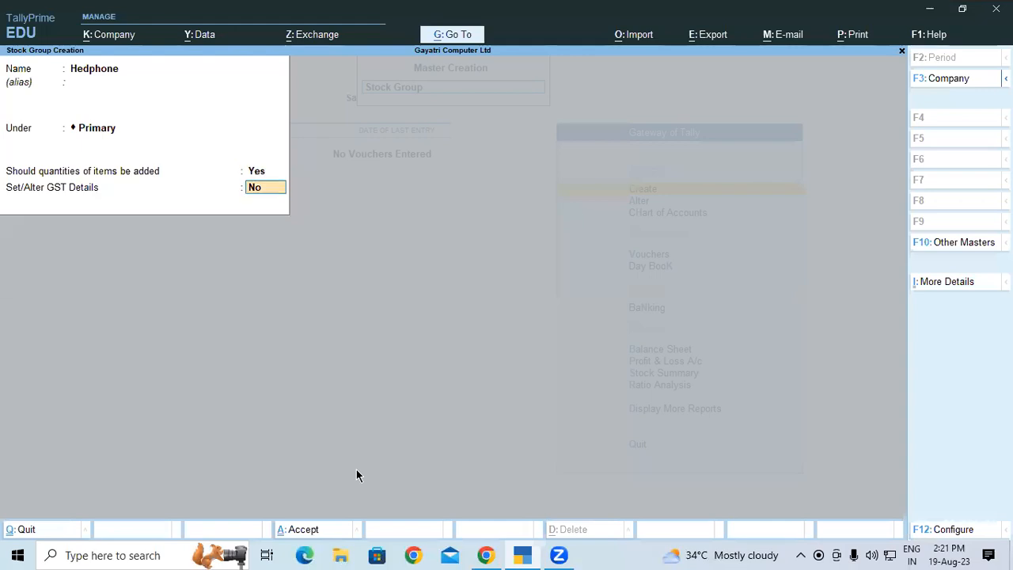
# Enable GST details for the Hedphone group, with Hedphone as the description and 8518 from the PDF as the HSN/SAC.
pyautogui.press('y')
pyautogui.press('Return')
pyautogui.hotkey('ctrl', 'v')
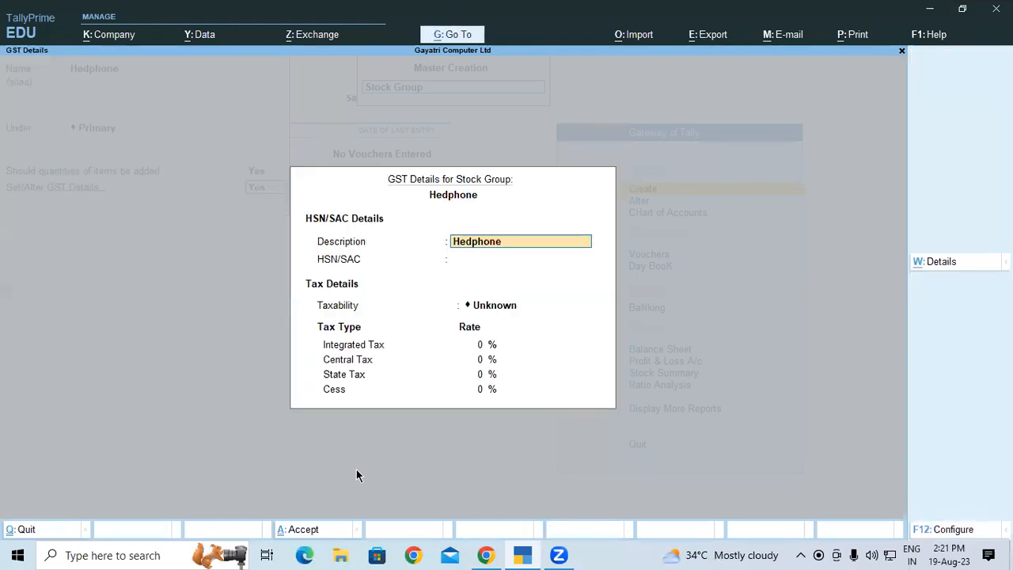
pyautogui.press('Return')
pyautogui.hotkey('alt', 'Tab')
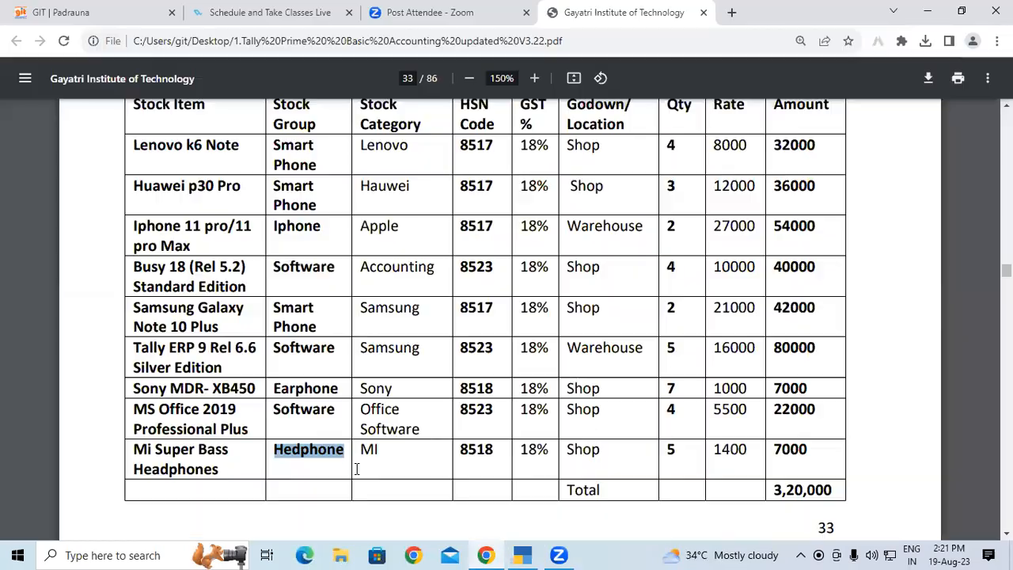
pyautogui.hotkey('alt', 'Tab')
pyautogui.write('8518')
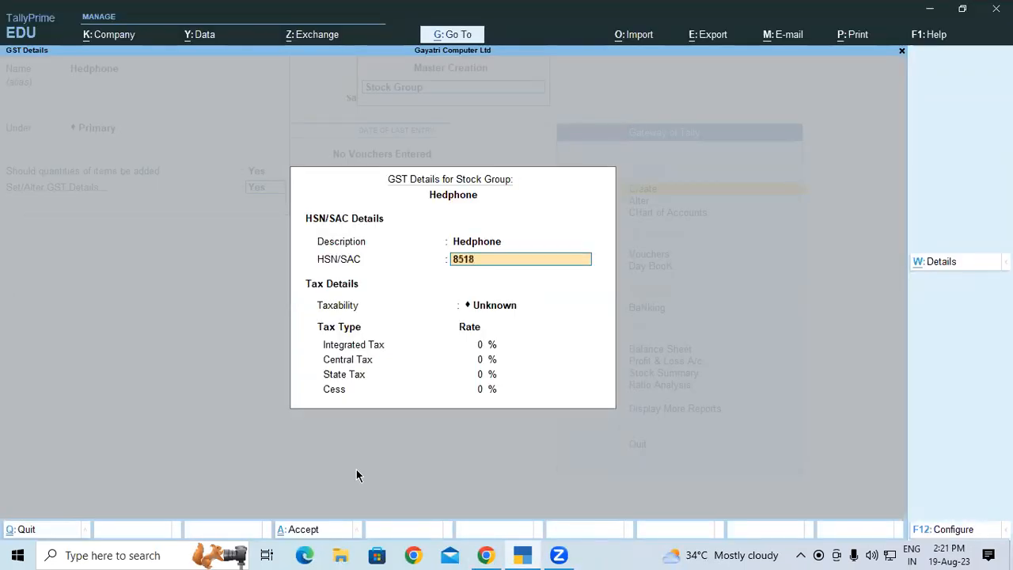
pyautogui.press('Return')
# Set the Hedphone group's taxability to Taxable with 18% integrated tax, and save the group.
pyautogui.press('Down')
pyautogui.press('Down')
pyautogui.press('Return')
pyautogui.write('18')
pyautogui.press('Return')
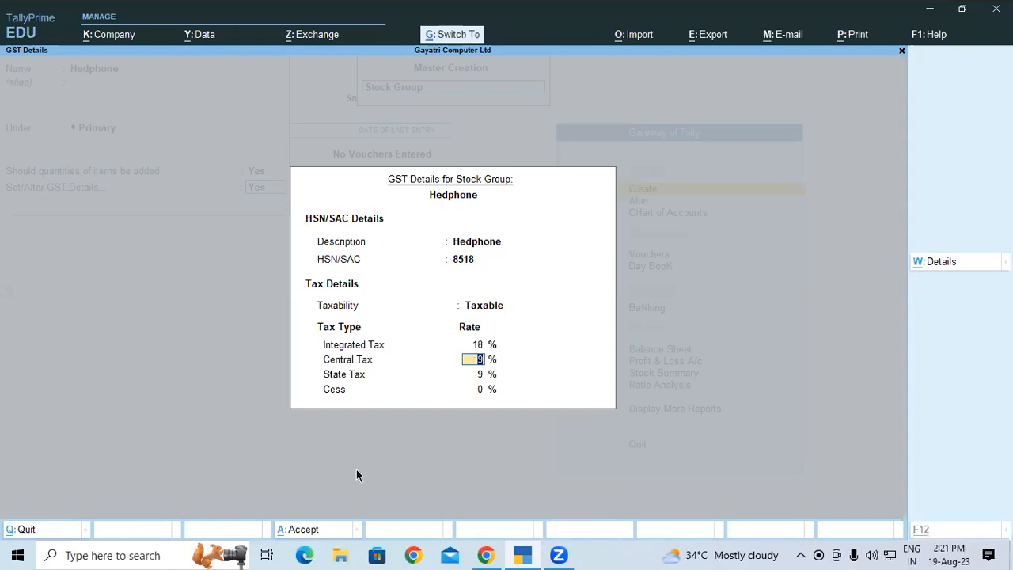
pyautogui.hotkey('ctrl', 'a')
pyautogui.press('Return')
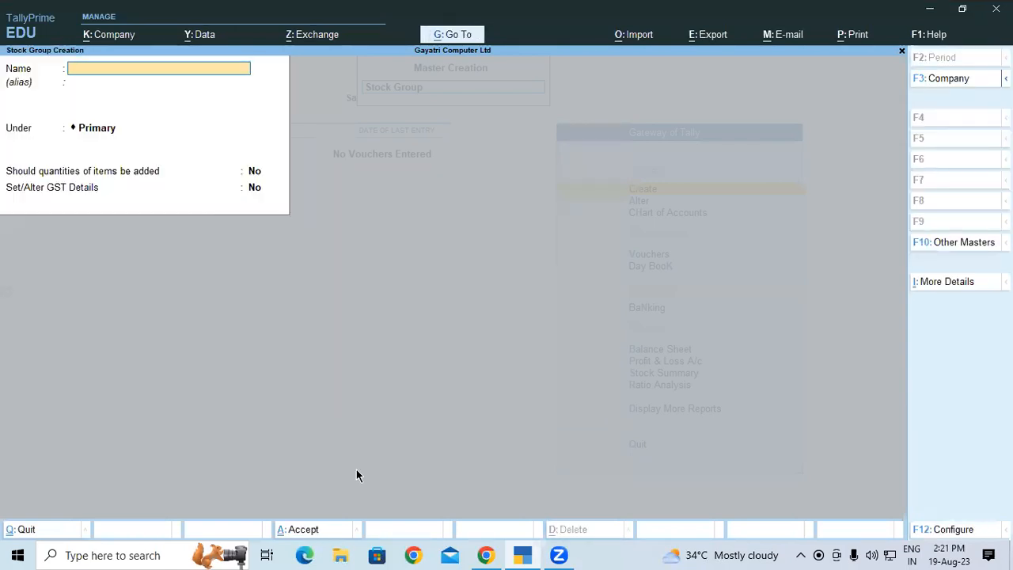
# Leave stock group creation and return to the Gateway of Tally.
pyautogui.press('Escape')
pyautogui.press('Return')
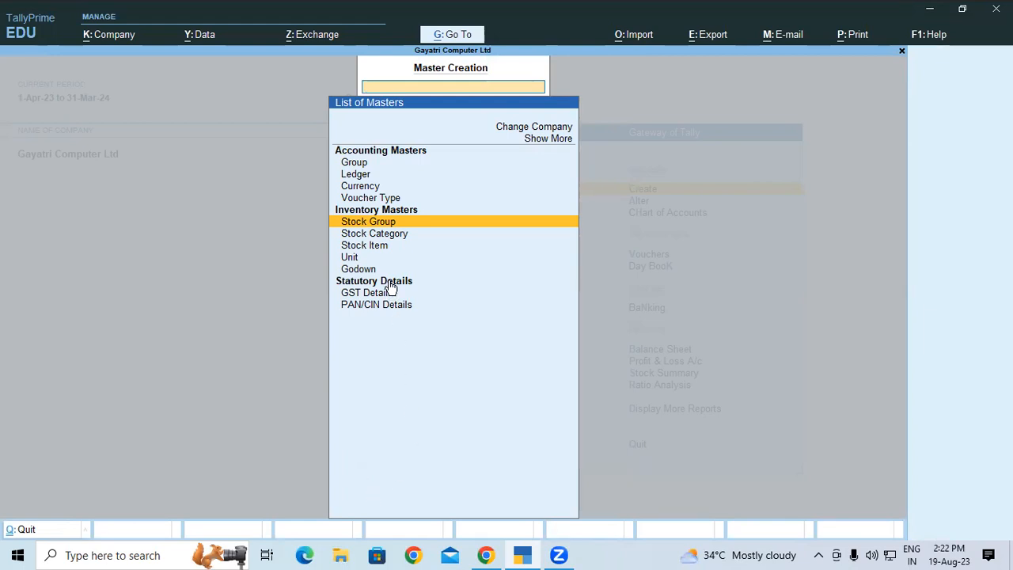
pyautogui.click(390, 222)
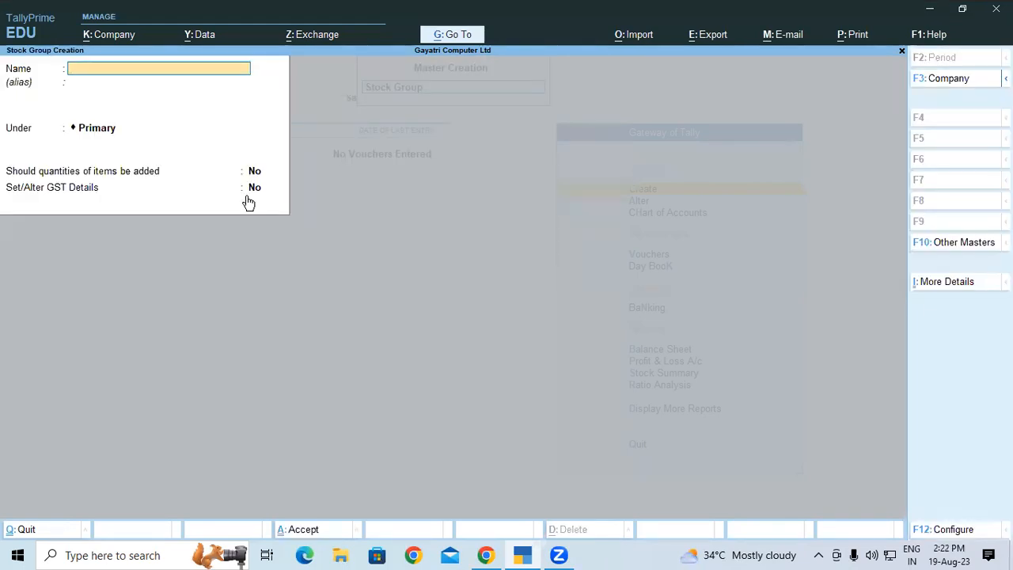
pyautogui.press('Escape')
pyautogui.press('Escape')
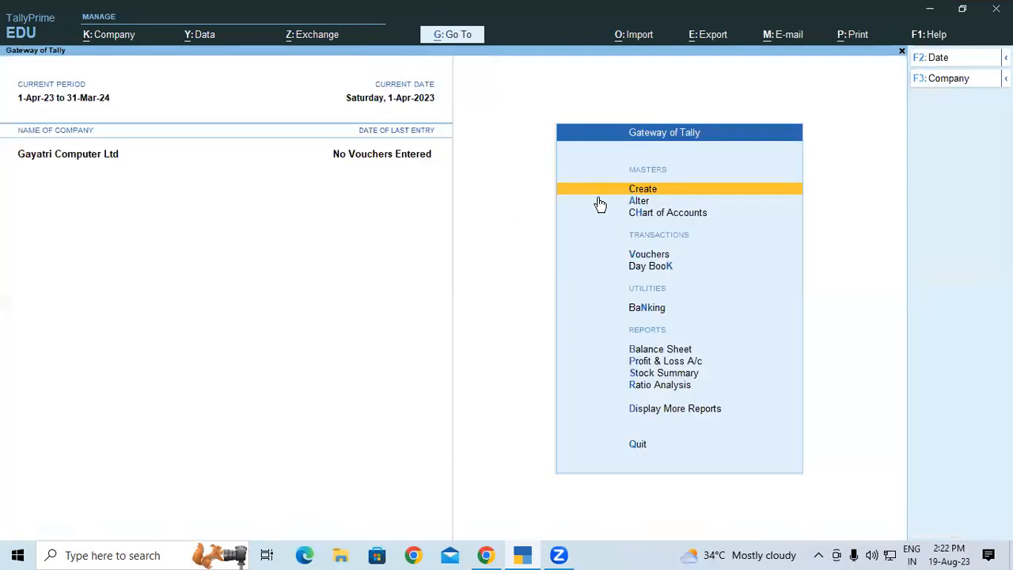
# Open the Software stock group for alteration and bring up its GST details for review.
pyautogui.click(645, 203)
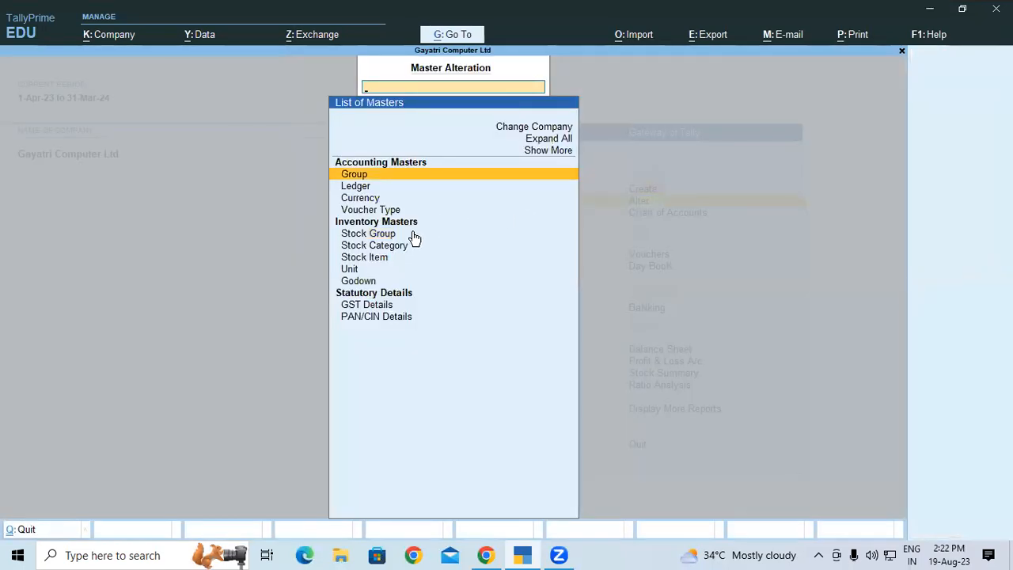
pyautogui.click(387, 233)
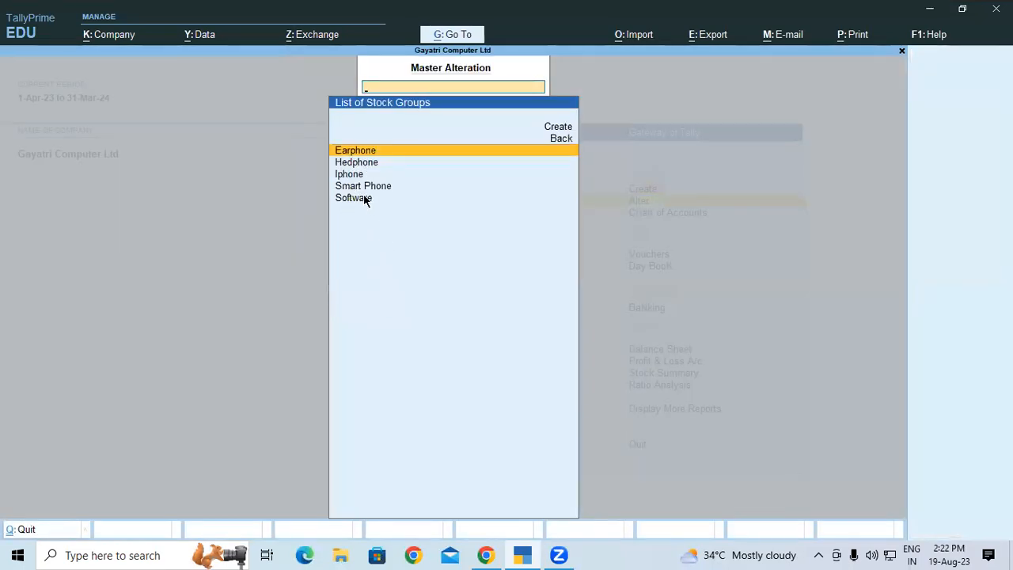
pyautogui.click(366, 198)
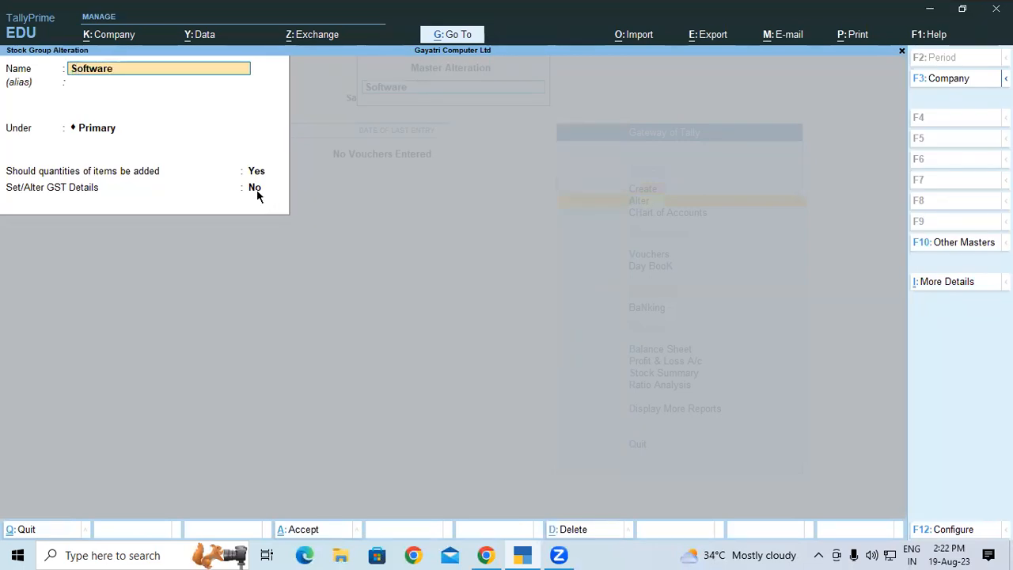
pyautogui.click(257, 195)
pyautogui.write('y')
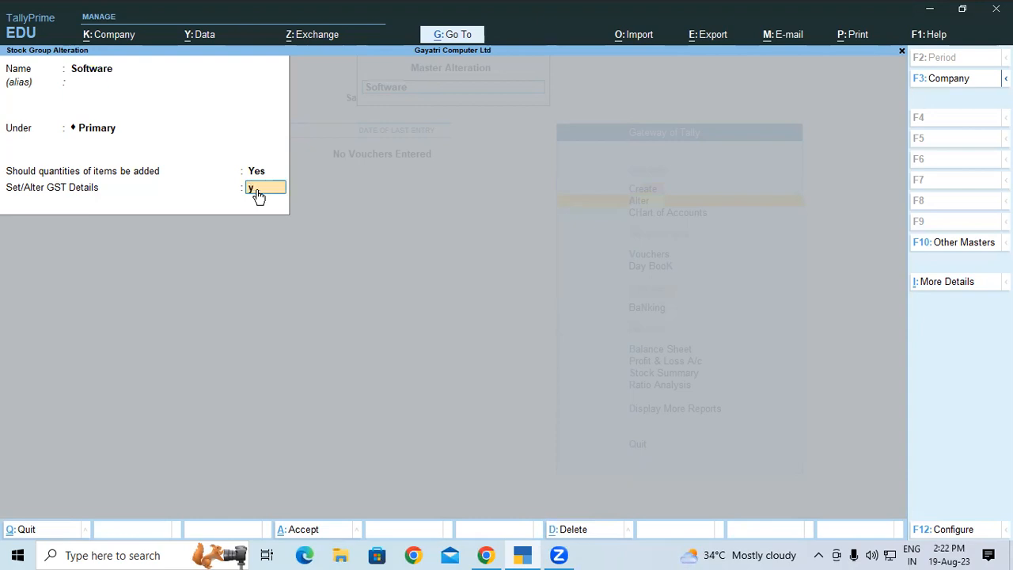
pyautogui.press('Return')
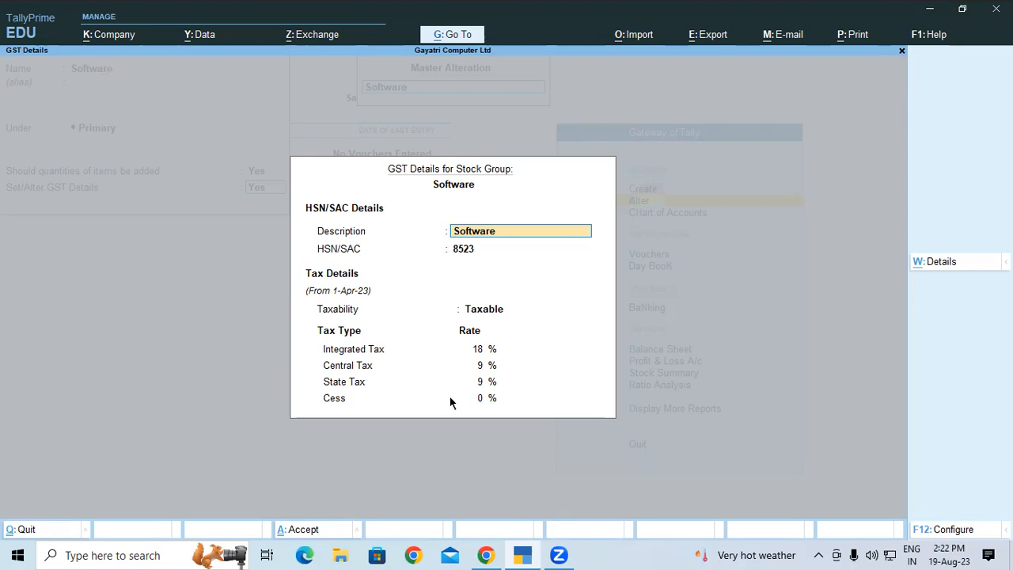
# Recheck the Software stock group's GST details and accept the group as it stands.
pyautogui.press('BackSpace')
pyautogui.hotkey('ctrl', 'a')
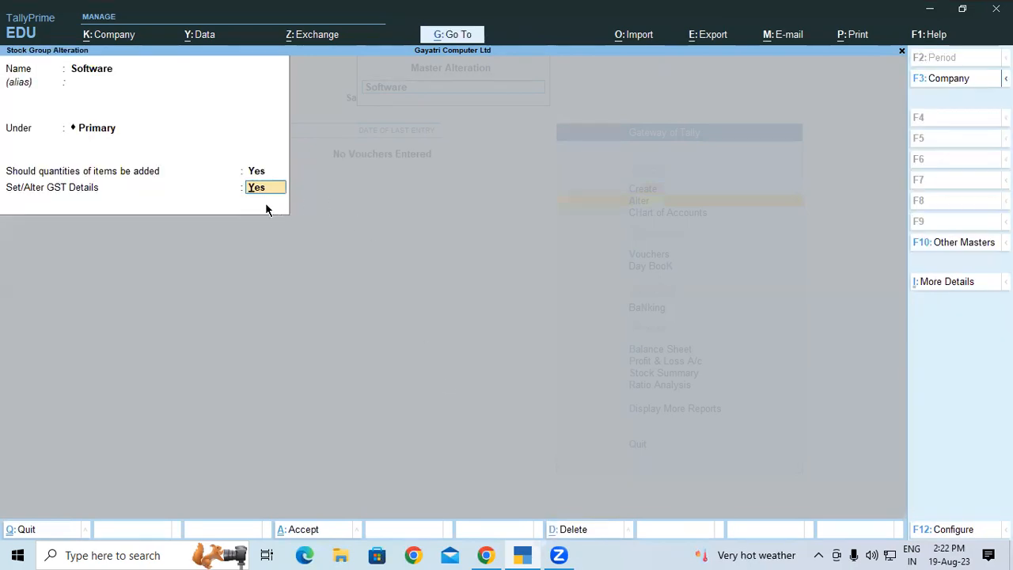
pyautogui.press('Return')
pyautogui.press('Return')
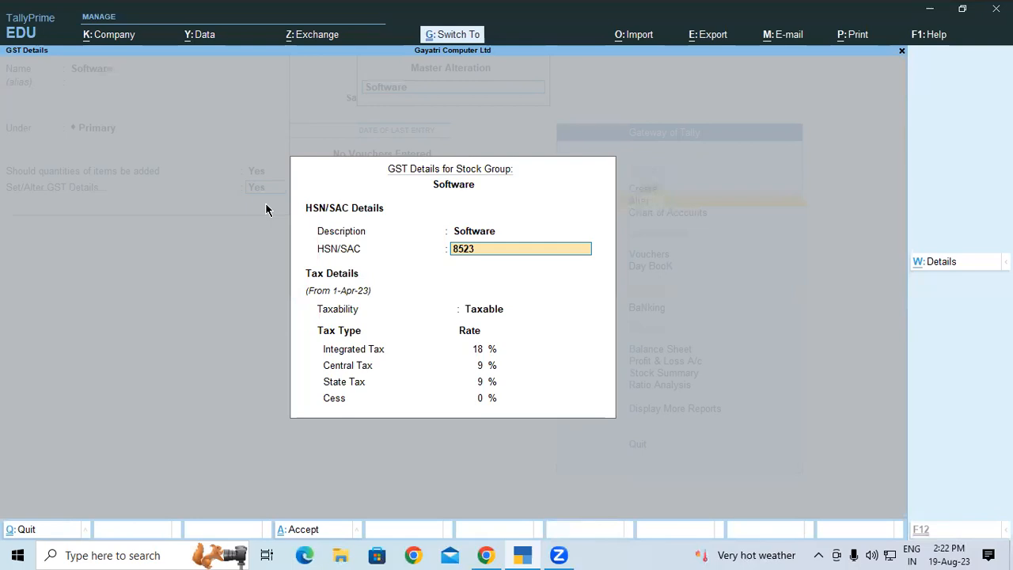
pyautogui.hotkey('ctrl', 'a')
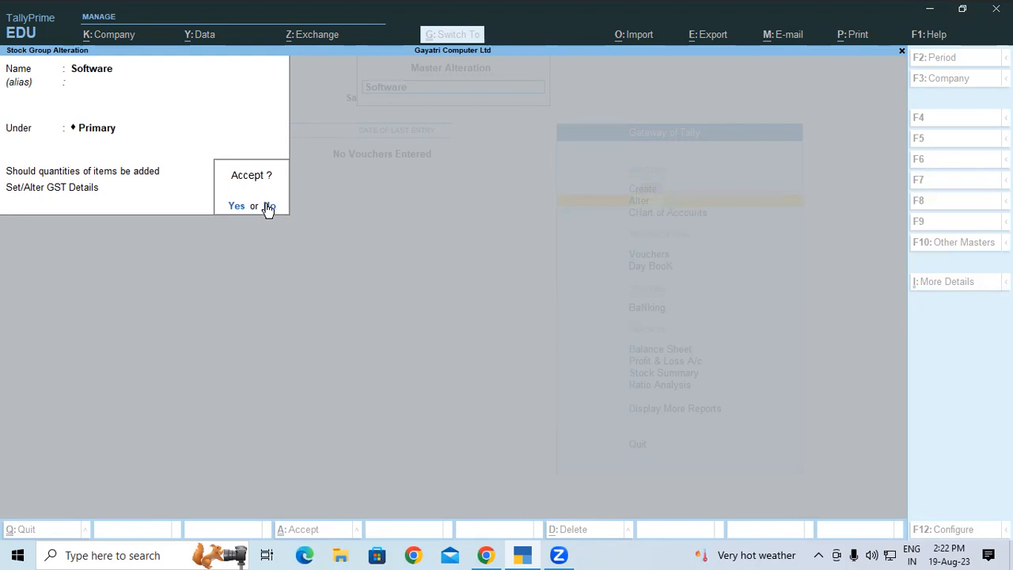
pyautogui.press('Return')
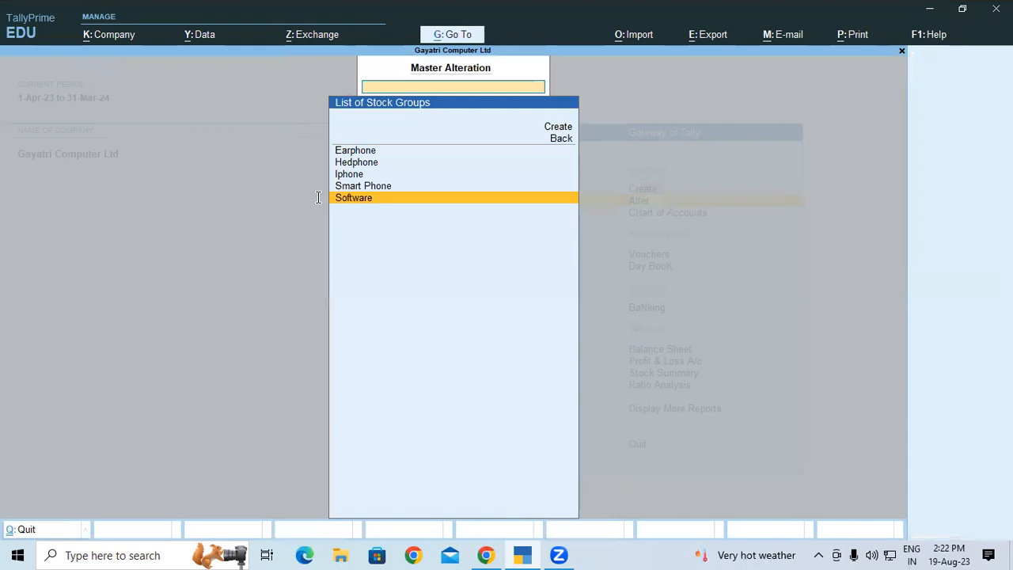
# Switch to the PDF in Chrome and examine the closing stock table's Stock Category column alongside Stock Group, HSN Code and GST %.
pyautogui.hotkey('alt', 'Tab')
pyautogui.scroll(2, 310, 293)
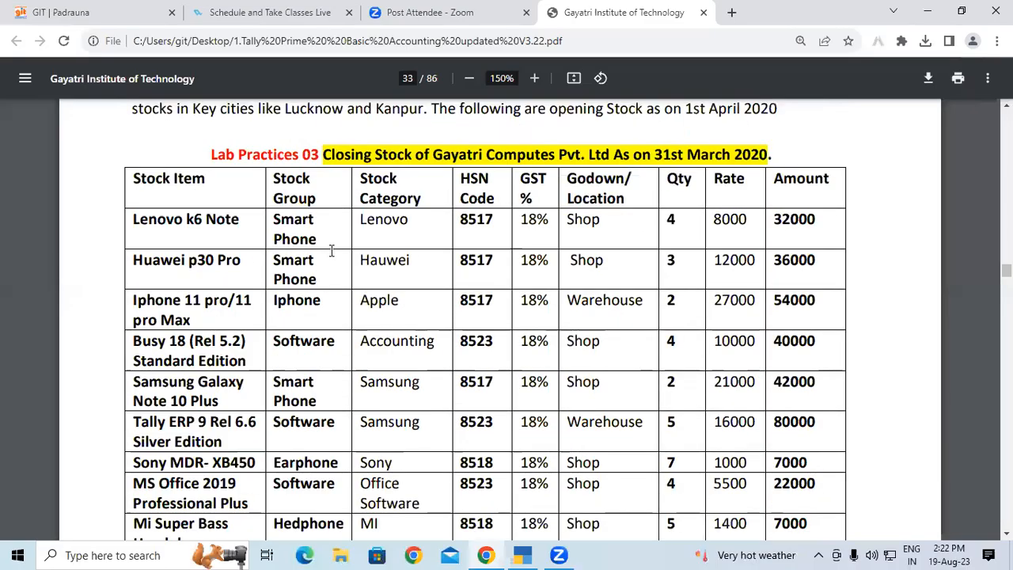
pyautogui.moveTo(360, 178); pyautogui.dragTo(421, 199)
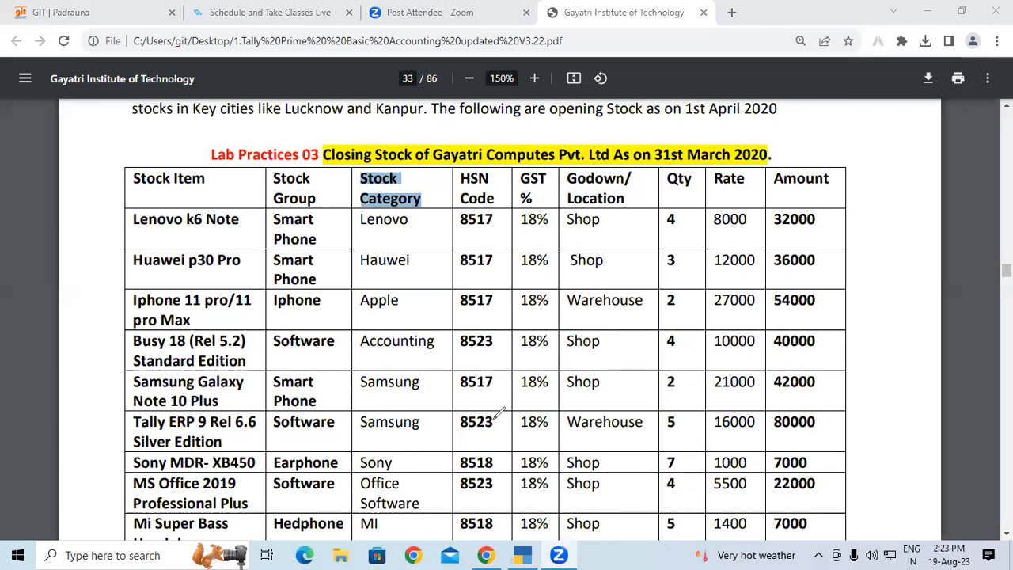
pyautogui.moveTo(295, 213)
pyautogui.mouseDown()
pyautogui.moveTo(312, 264)
pyautogui.moveTo(282, 220)
pyautogui.moveTo(299, 239)
pyautogui.mouseUp()
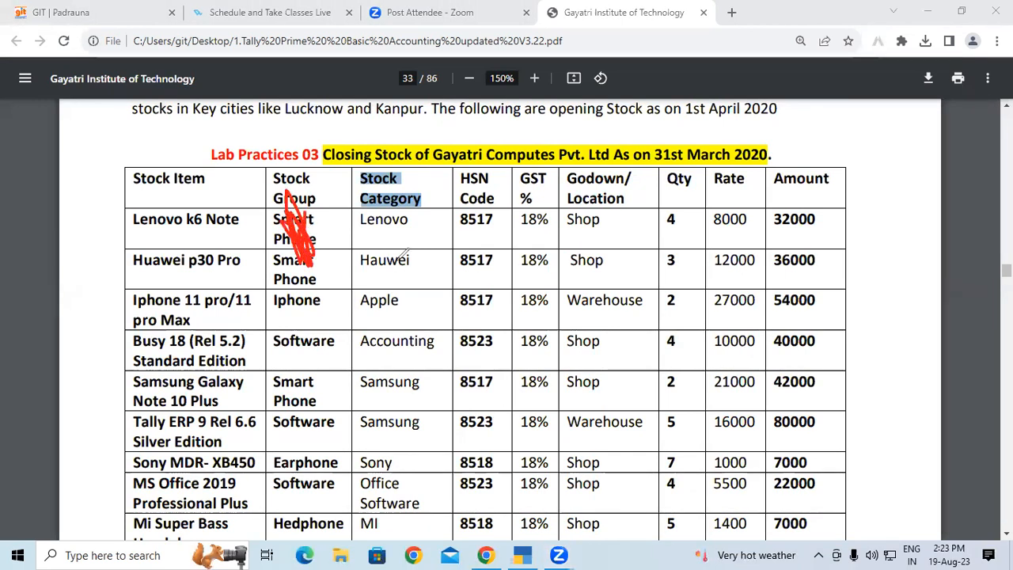
pyautogui.moveTo(479, 193)
pyautogui.mouseDown()
pyautogui.moveTo(513, 311)
pyautogui.moveTo(530, 155)
pyautogui.moveTo(522, 207)
pyautogui.moveTo(464, 172)
pyautogui.mouseUp()
pyautogui.moveTo(307, 169)
pyautogui.mouseDown()
pyautogui.moveTo(277, 186)
pyautogui.moveTo(323, 171)
pyautogui.moveTo(299, 159)
pyautogui.mouseUp()
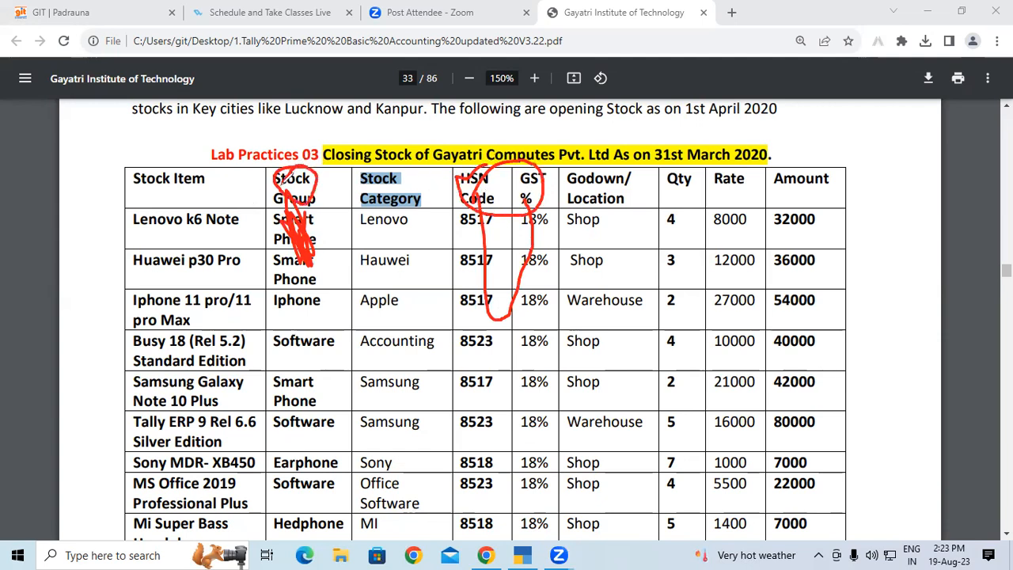
pyautogui.click(650, 120)
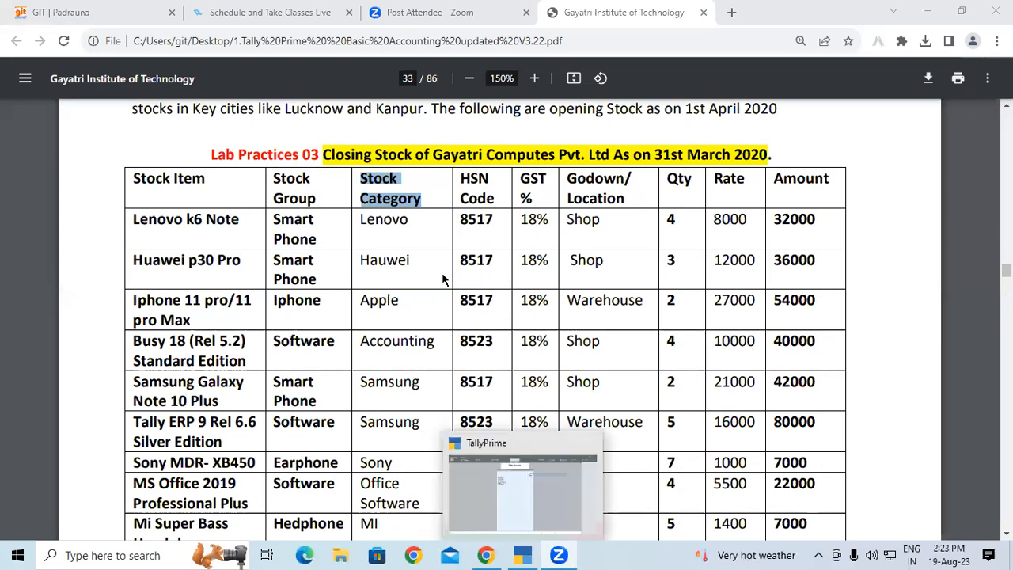
pyautogui.click(413, 224)
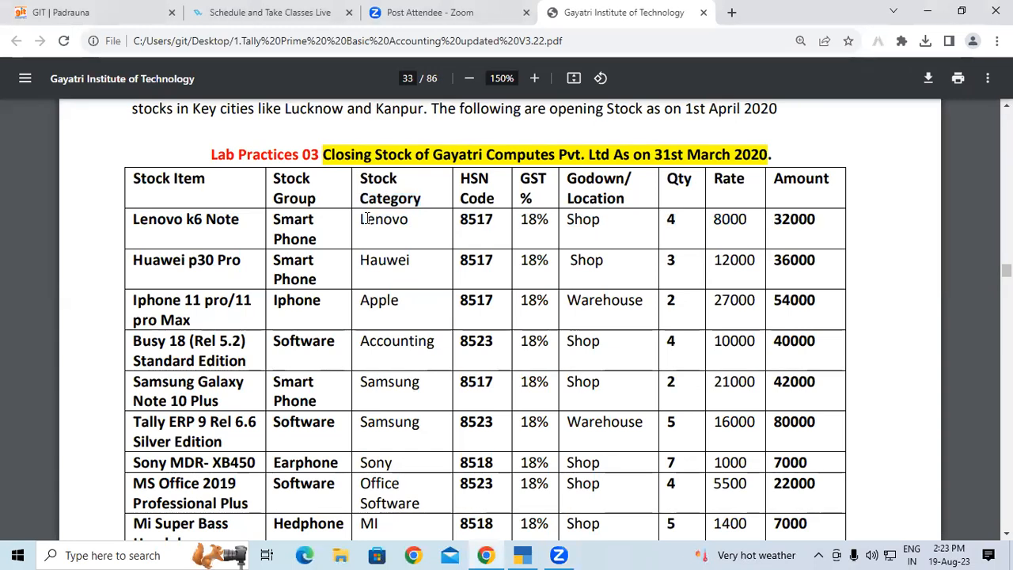
# Copy Lenovo from the PDF's Stock Category column and open a new stock category form in TallyPrime.
pyautogui.doubleClick(385, 224)
pyautogui.hotkey('ctrl', 'c')
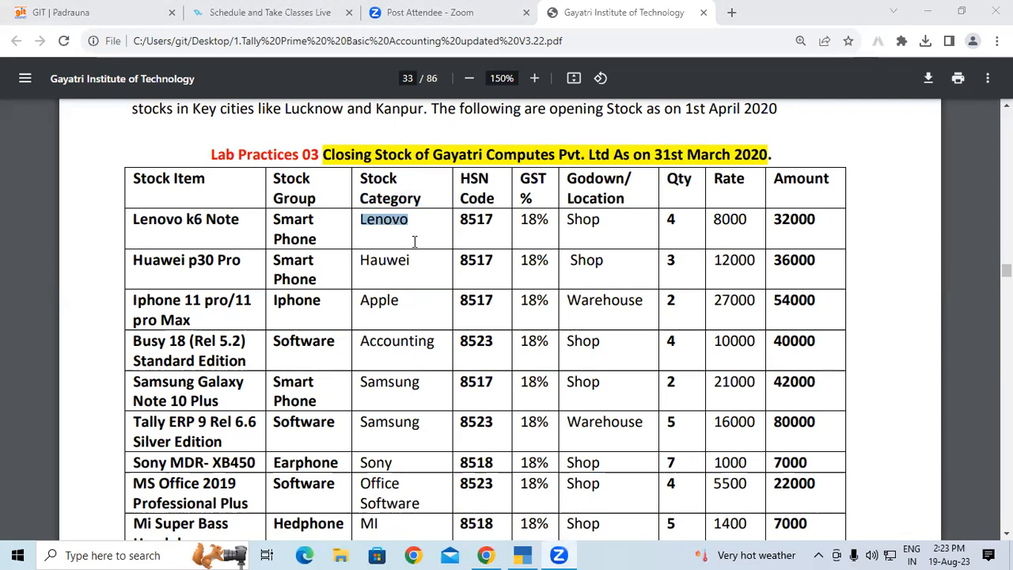
pyautogui.hotkey('alt', 'Tab')
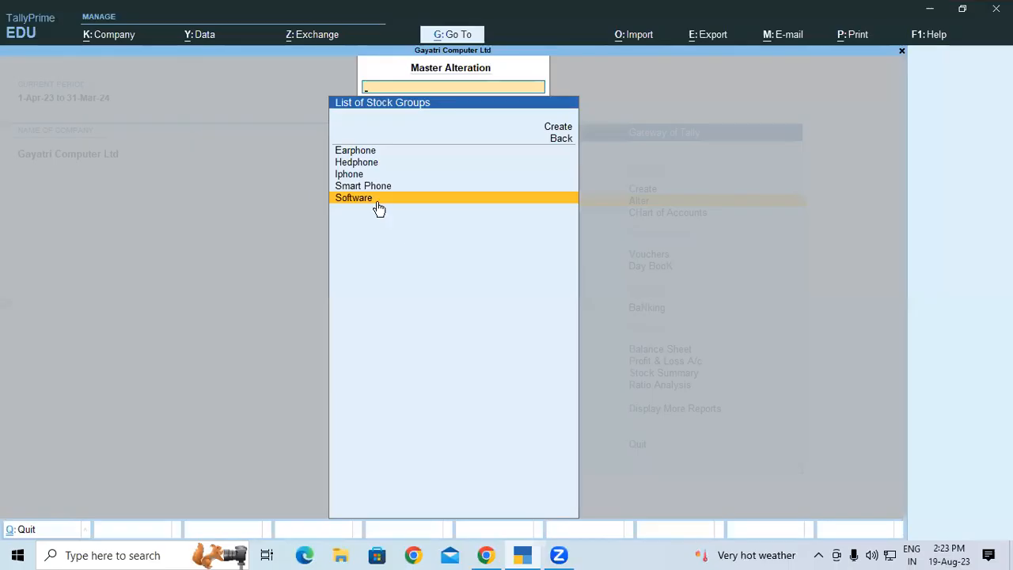
pyautogui.press('Escape')
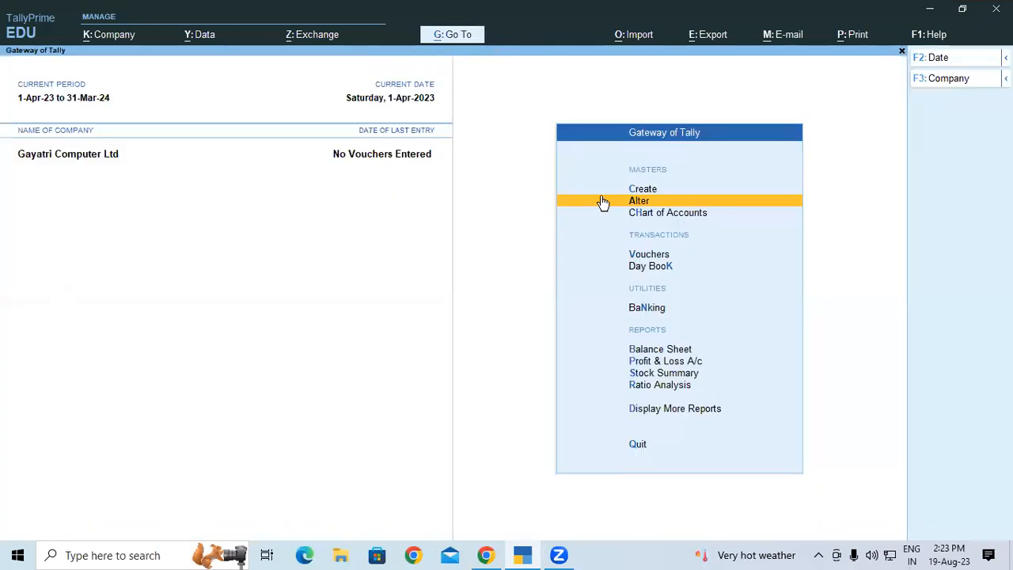
pyautogui.click(643, 190)
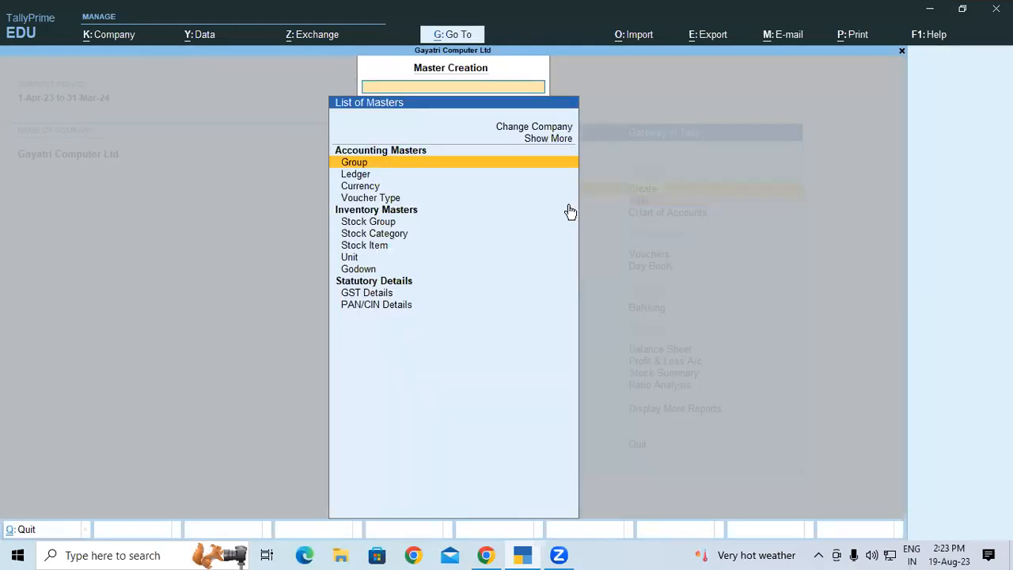
pyautogui.click(374, 236)
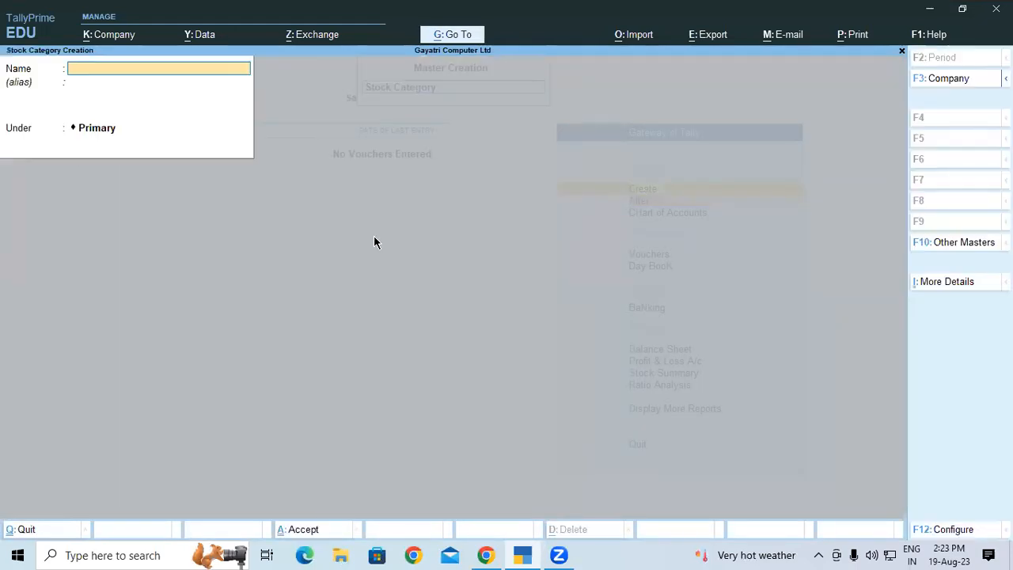
# Create the Lenovo stock category under Primary, leaving a blank form without any duplicate entry.
pyautogui.press('ctrl')
pyautogui.hotkey('ctrl', 'v')
pyautogui.press('Return')
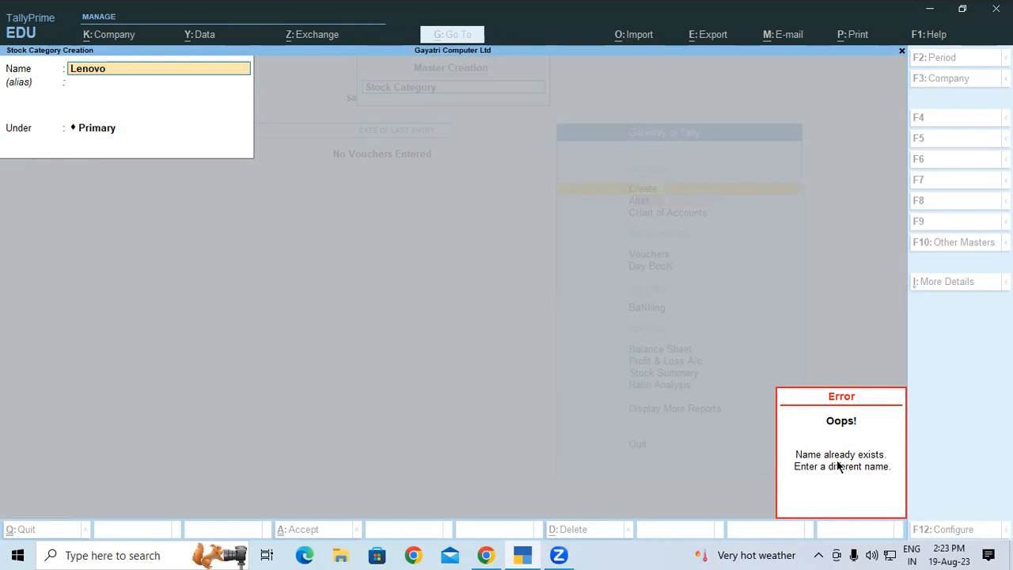
pyautogui.press('Escape')
pyautogui.press('Escape')
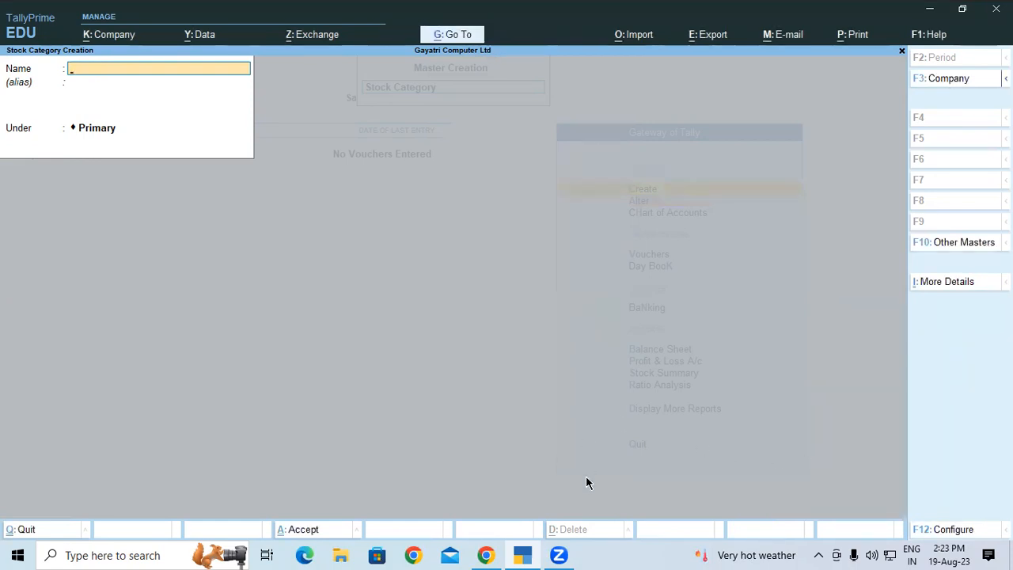
# Take the category name Hauwei from the PDF and save it in TallyPrime as a stock category under Primary.
pyautogui.click(494, 553)
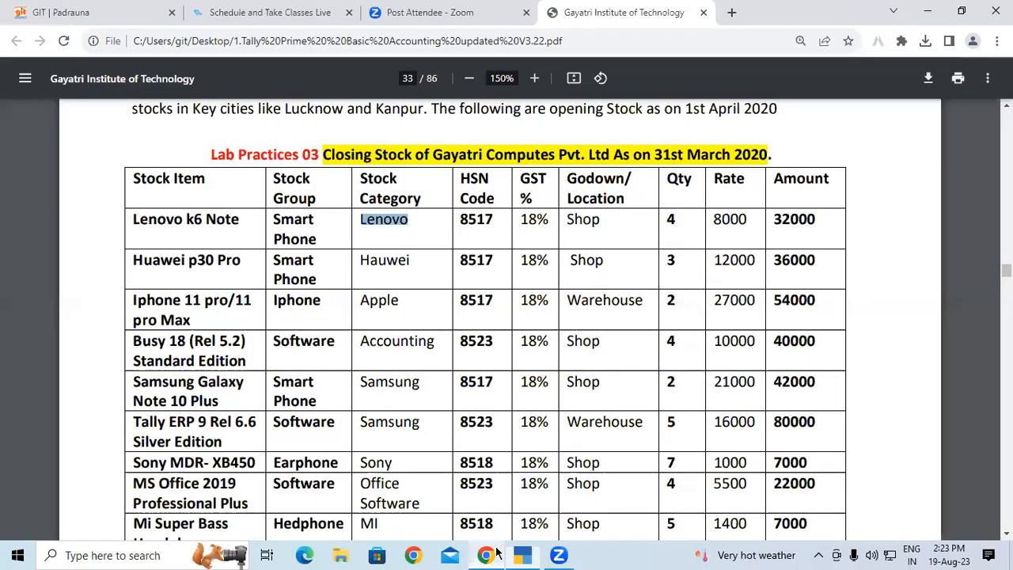
pyautogui.moveTo(361, 261); pyautogui.dragTo(402, 261)
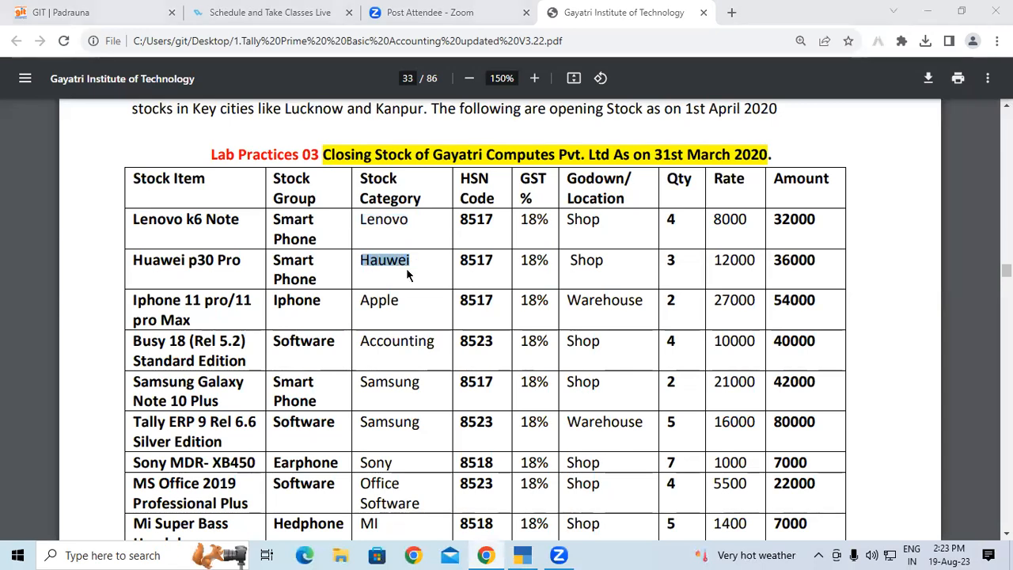
pyautogui.hotkey('alt', 'Tab')
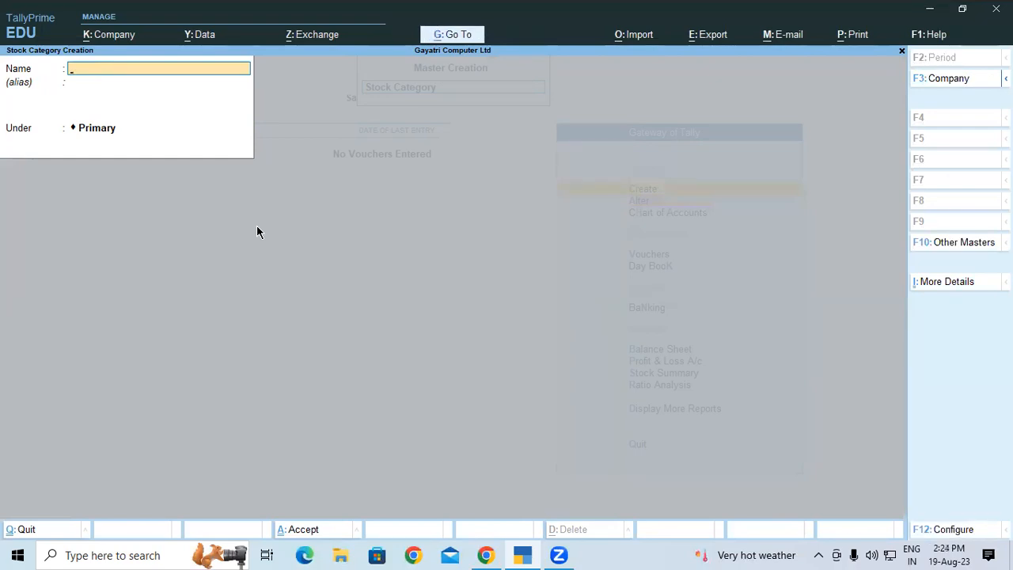
pyautogui.hotkey('ctrl', 'v')
pyautogui.hotkey('alt', 'Tab')
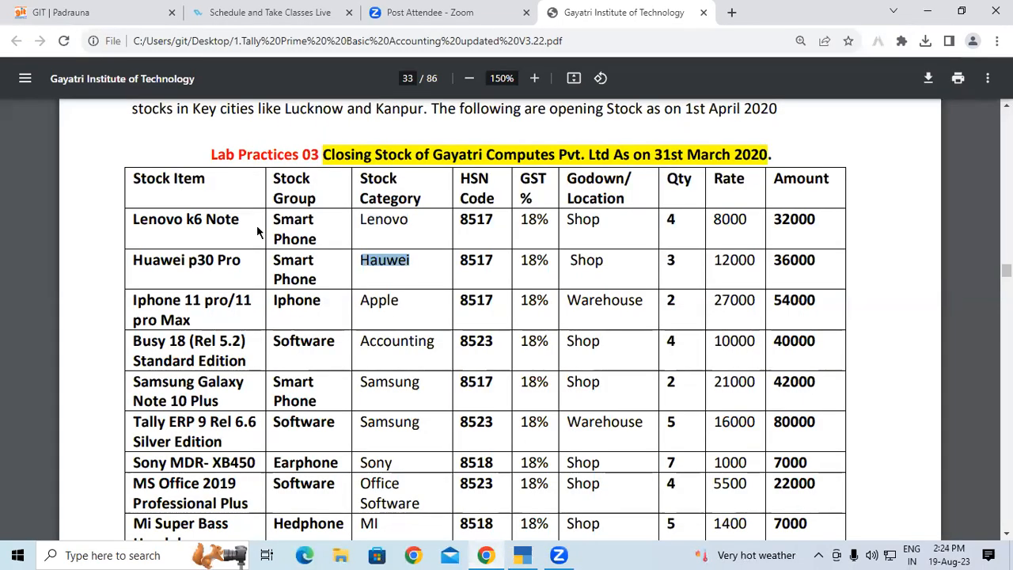
pyautogui.hotkey('alt', 'Tab')
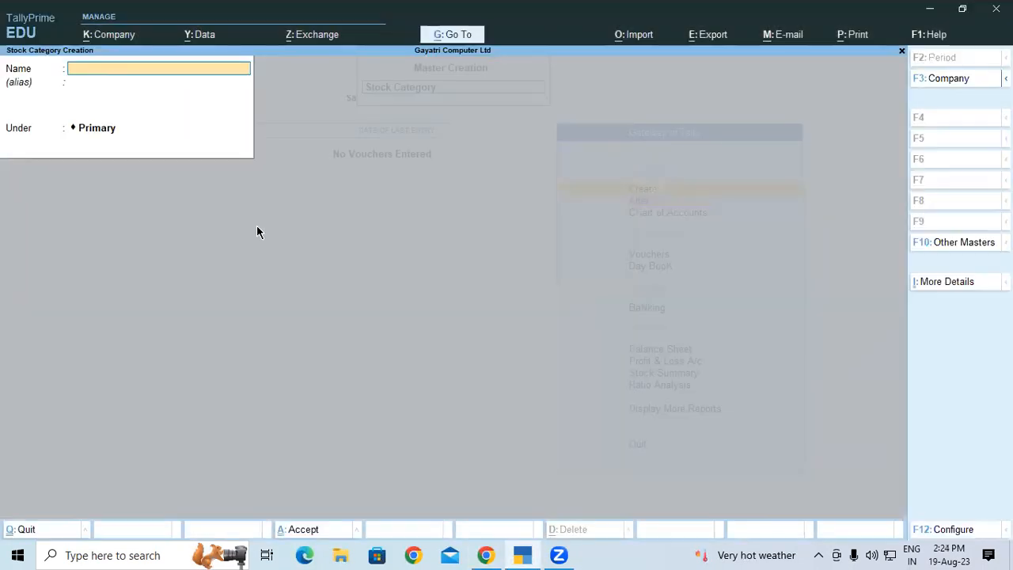
pyautogui.write('Hauwei')
pyautogui.press('Return')
pyautogui.press('Return')
pyautogui.press('Return')
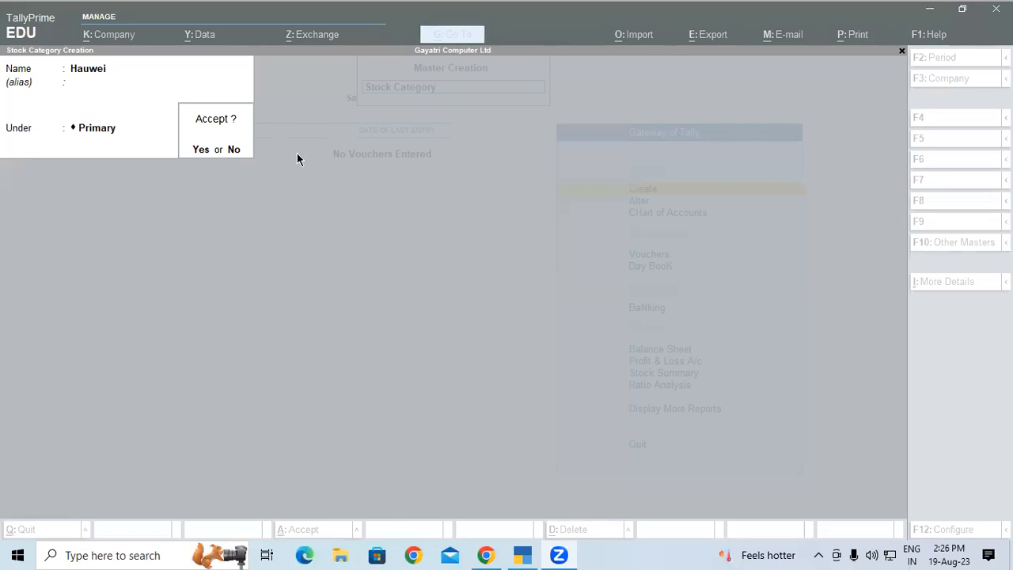
pyautogui.click(297, 153)
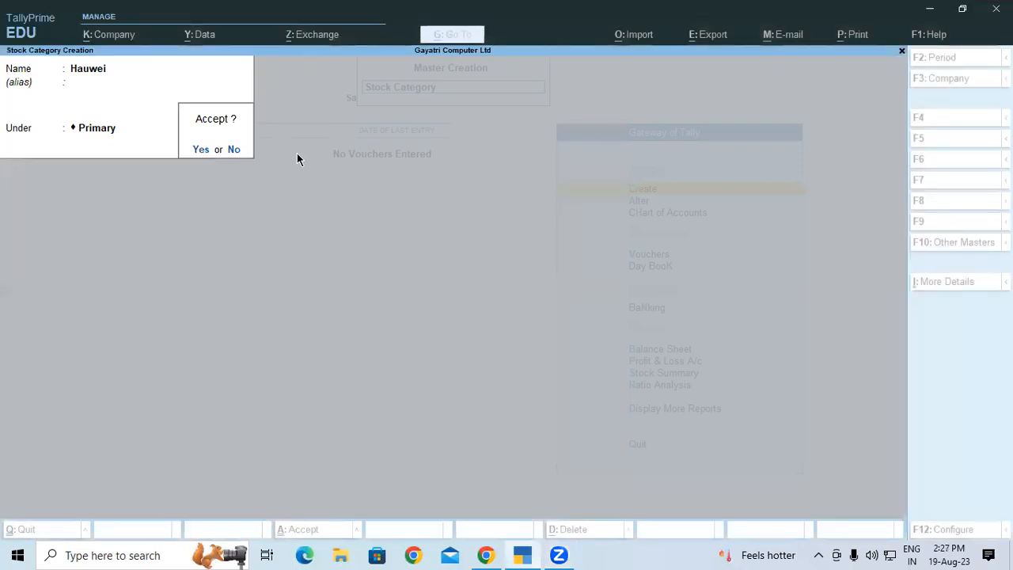
pyautogui.press('Return')
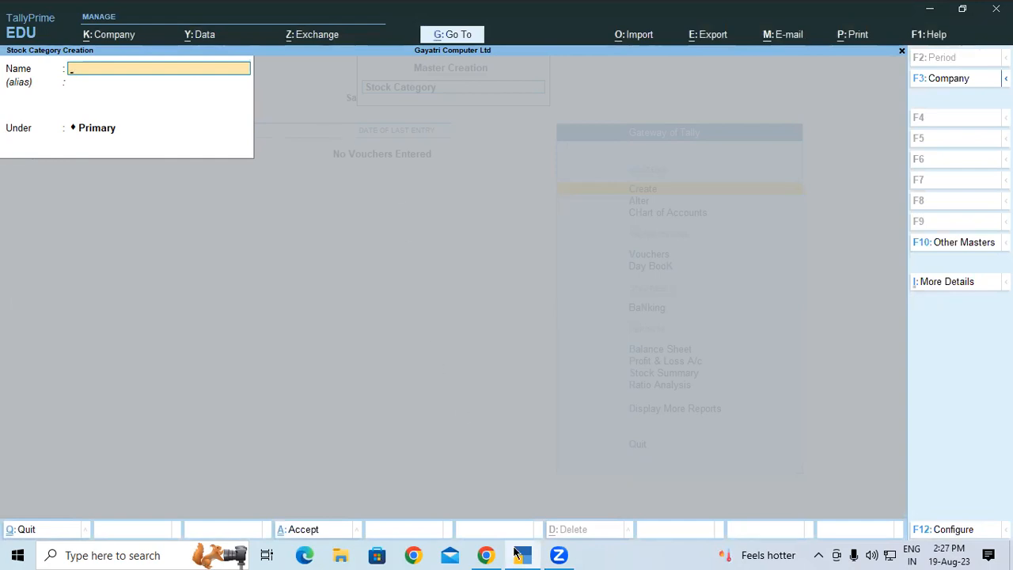
# Copy Apple from the PDF's Stock Category column and save it in TallyPrime as a stock category under Primary.
pyautogui.hotkey('alt', 'Tab')
pyautogui.doubleClick(392, 300)
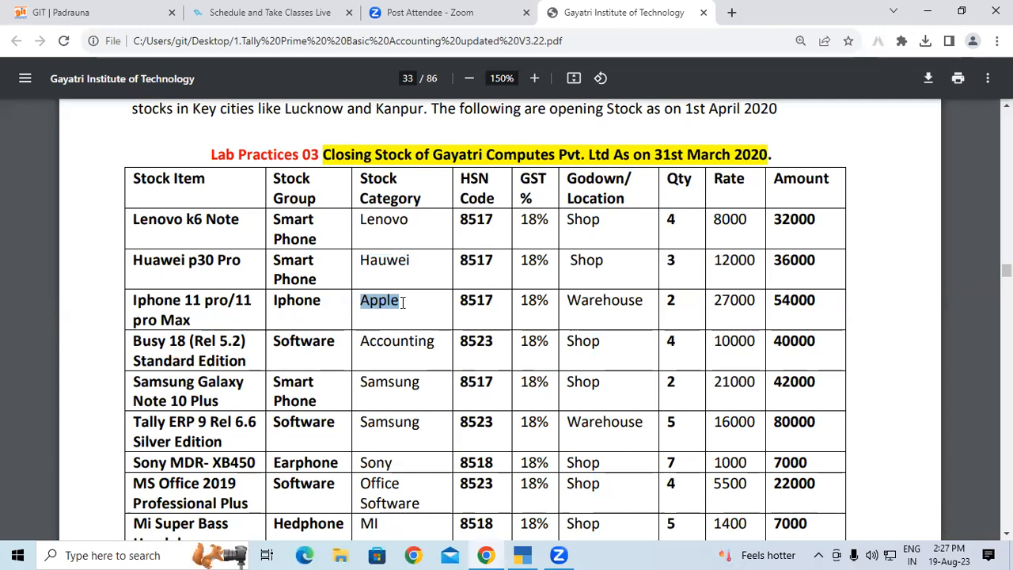
pyautogui.hotkey('alt', 'Tab')
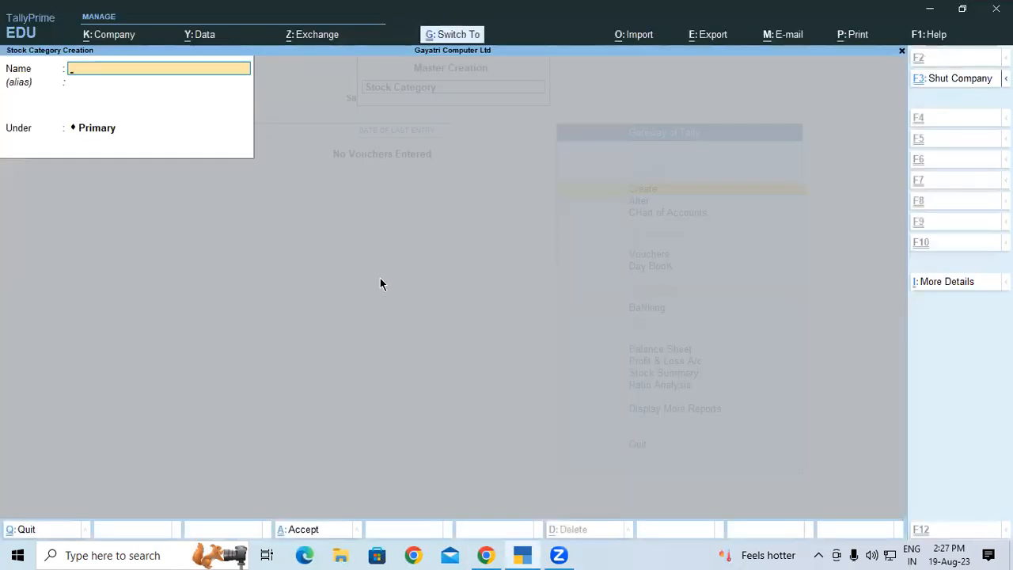
pyautogui.hotkey('ctrl', 'alt', 'v')
pyautogui.press('Return')
pyautogui.press('Return')
pyautogui.press('Return')
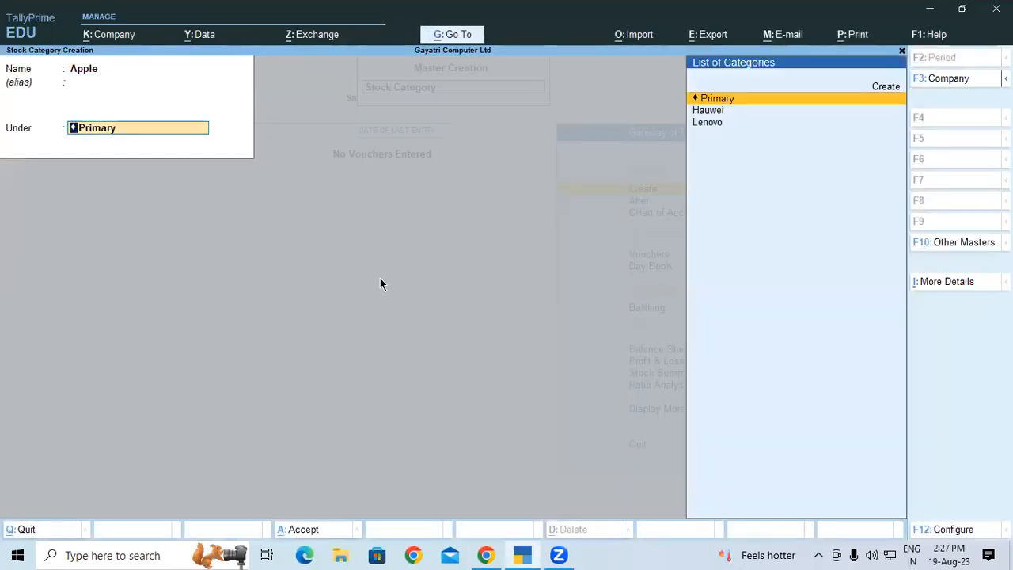
pyautogui.press('Return')
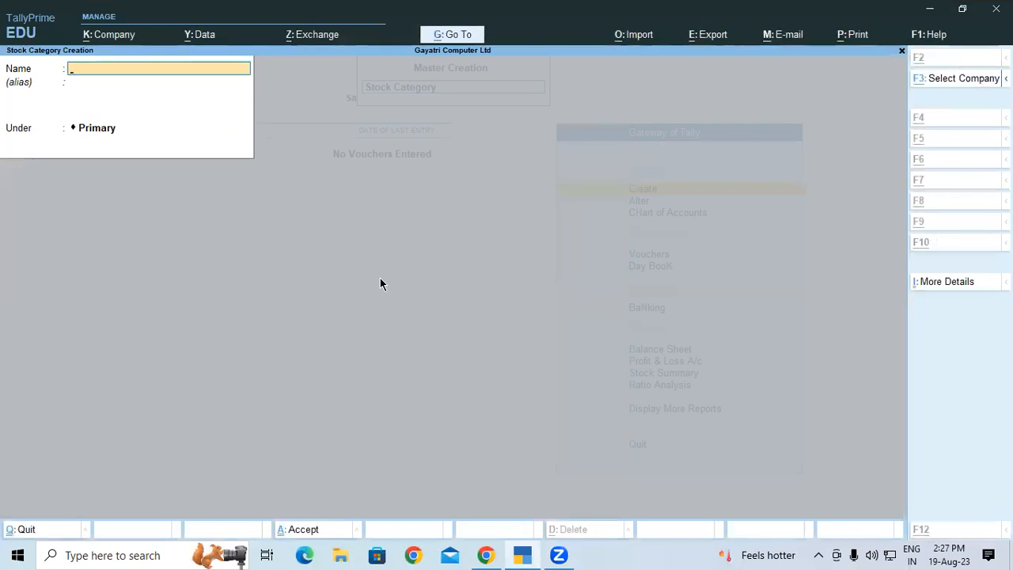
# Copy Accounting from the PDF's Stock Category column and save it in TallyPrime as a stock category under Primary.
pyautogui.hotkey('alt', 'Tab')
pyautogui.moveTo(360, 341); pyautogui.dragTo(433, 350)
pyautogui.hotkey('ctrl', 'c')
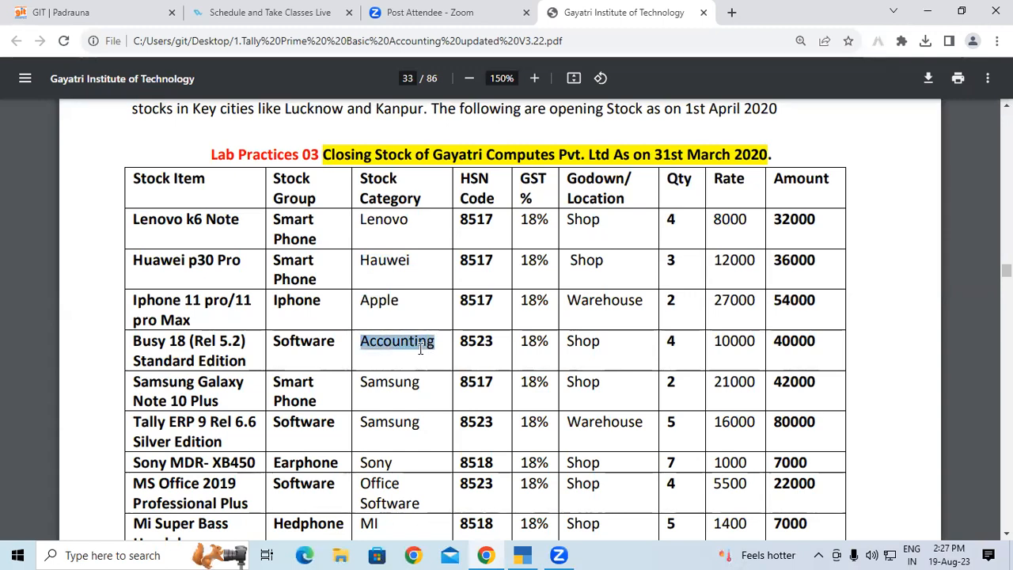
pyautogui.hotkey('alt', 'Tab')
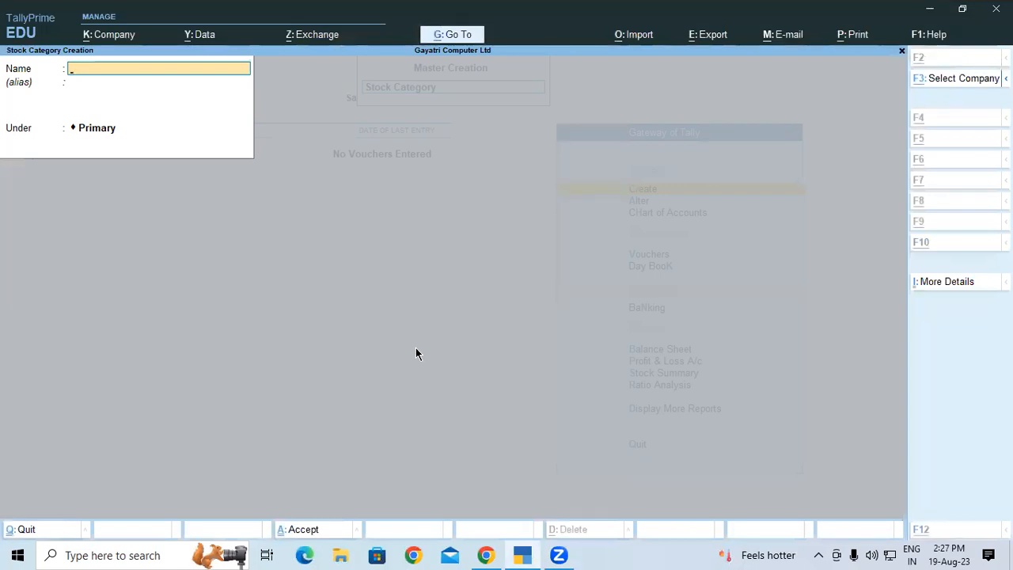
pyautogui.hotkey('alt', 'Tab')
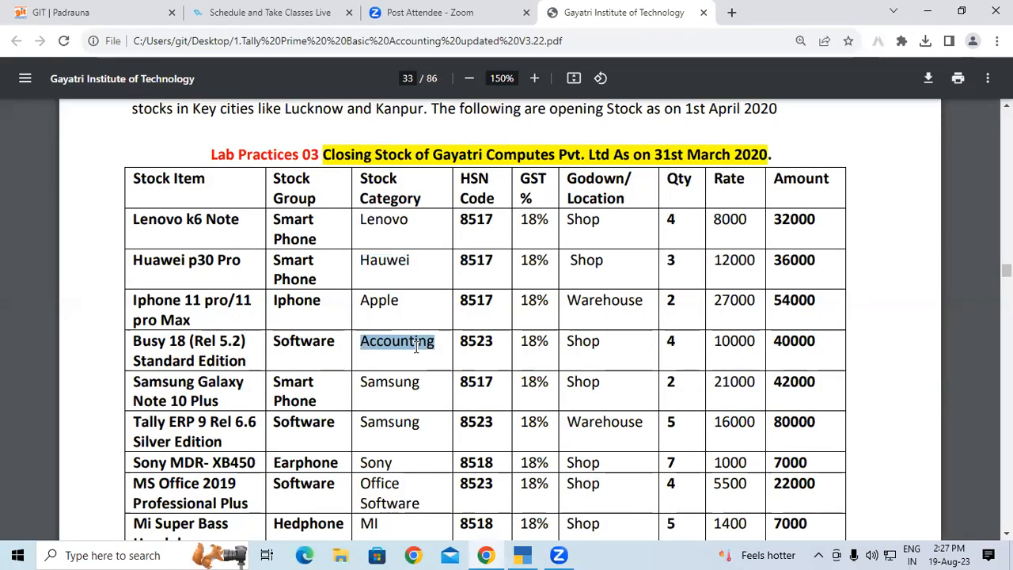
pyautogui.hotkey('alt', 'Tab')
pyautogui.hotkey('ctrl', 'v')
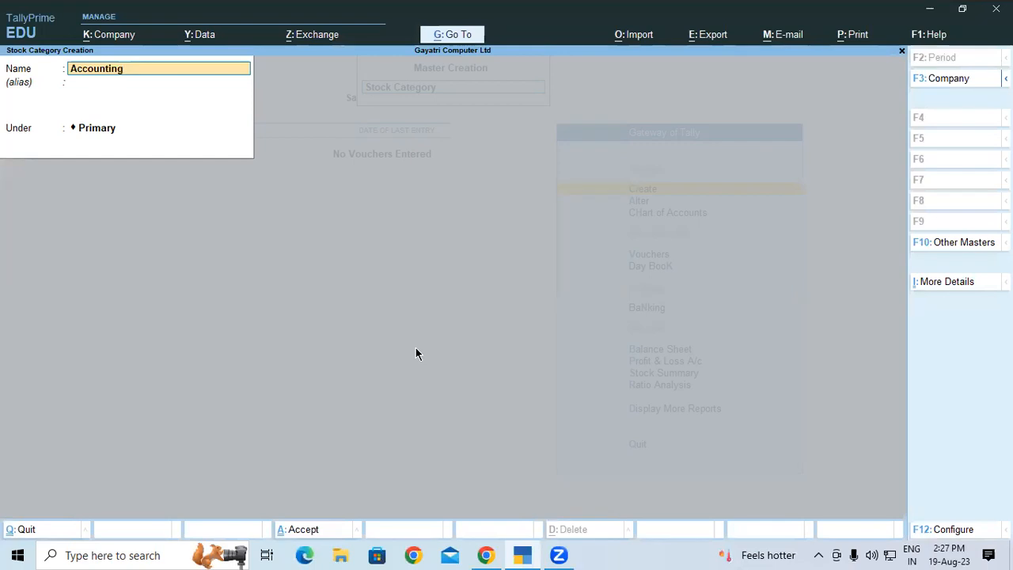
pyautogui.press('Return')
pyautogui.press('Return')
pyautogui.press('Return')
pyautogui.press('Return')
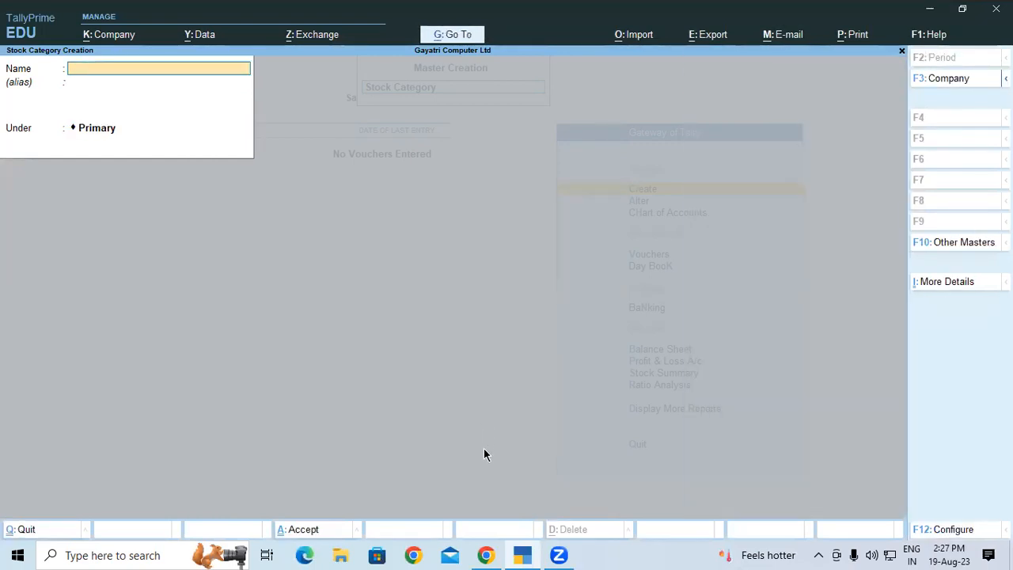
# Copy Samsung from the PDF's Stock Category column and save it in TallyPrime as a stock category under Primary.
pyautogui.hotkey('alt', 'Tab')
pyautogui.doubleClick(382, 387)
pyautogui.hotkey('ctrl', 'c')
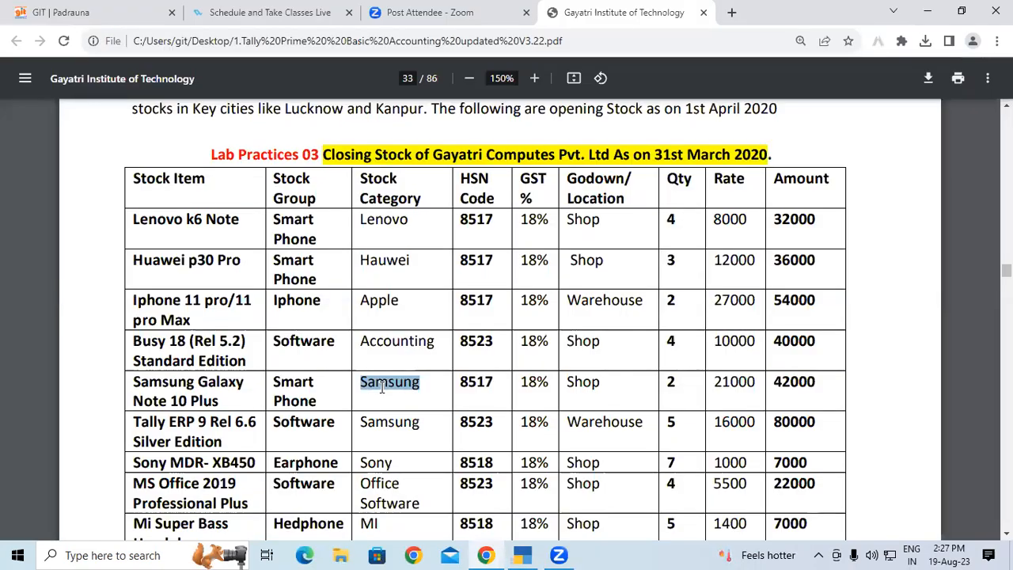
pyautogui.hotkey('alt', 'Tab')
pyautogui.hotkey('ctrl', 'v')
pyautogui.press('Return')
pyautogui.press('Return')
pyautogui.press('Return')
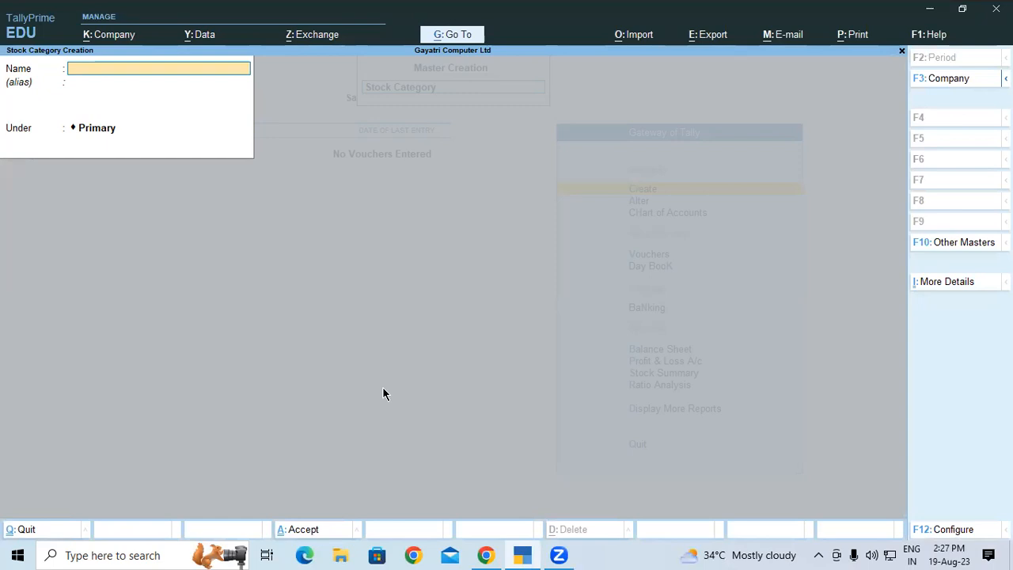
# Copy Sony from the PDF's Stock Category column and save it in TallyPrime as a stock category under Primary.
pyautogui.hotkey('alt', 'Tab')
pyautogui.scroll(-1, 411, 428)
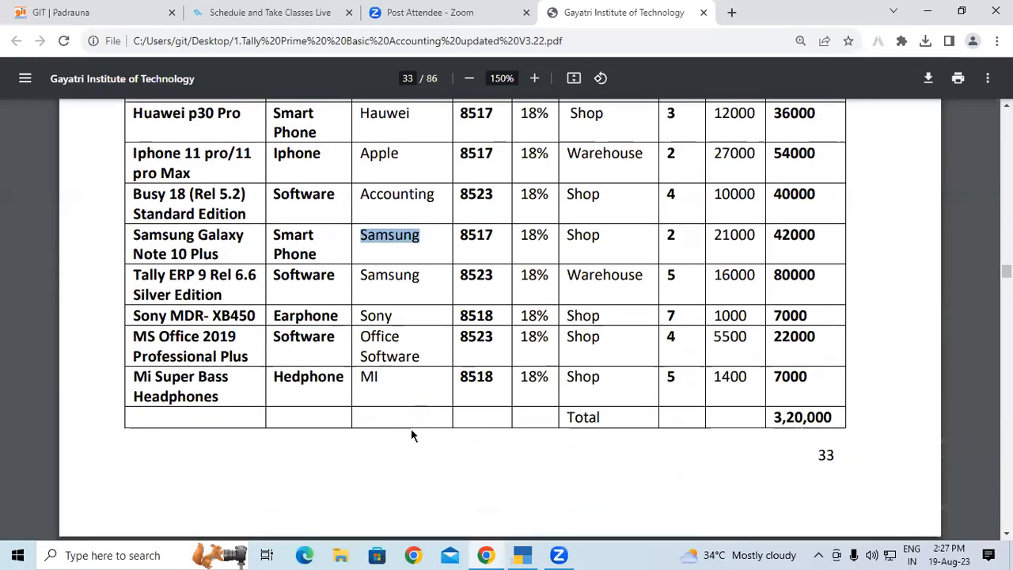
pyautogui.moveTo(362, 314); pyautogui.dragTo(398, 314)
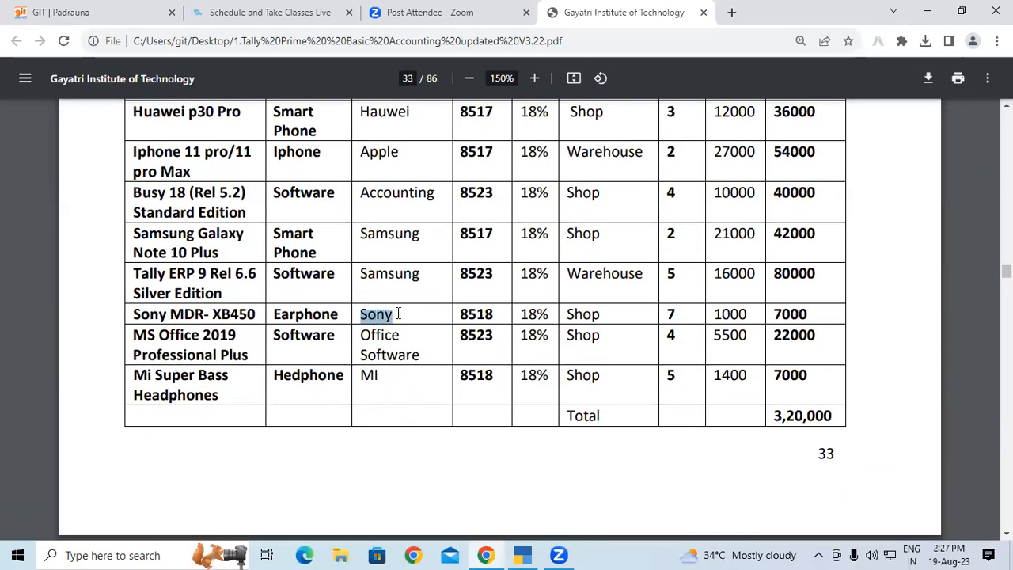
pyautogui.hotkey('alt', 'Tab')
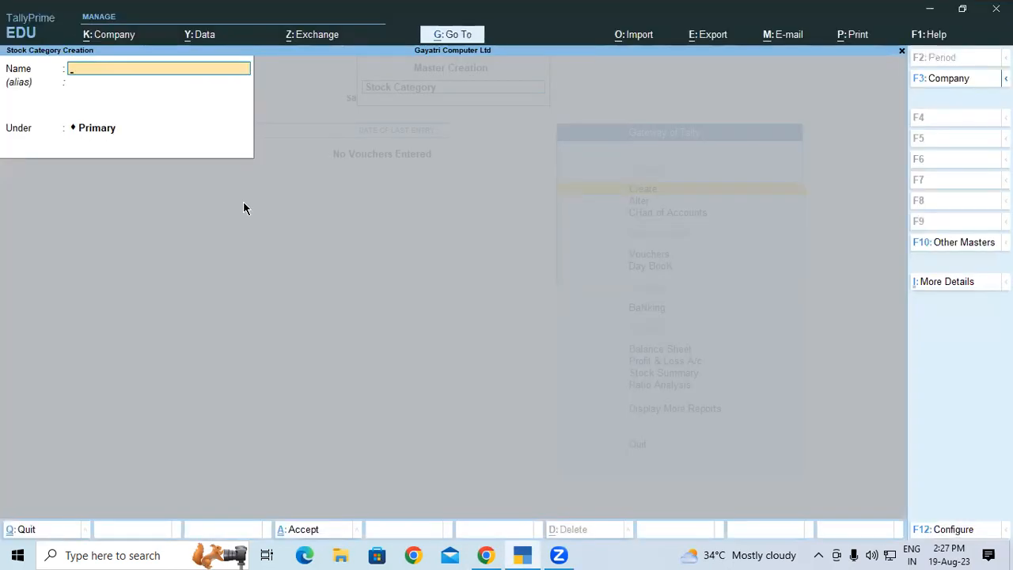
pyautogui.hotkey('ctrl', 'alt', 'v')
pyautogui.press('Return')
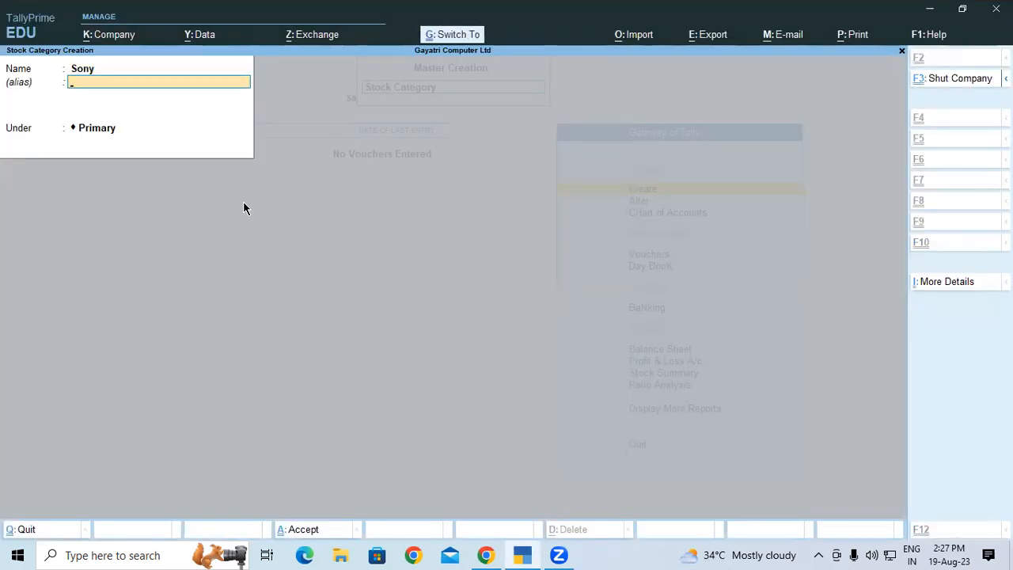
pyautogui.hotkey('ctrl', 'a')
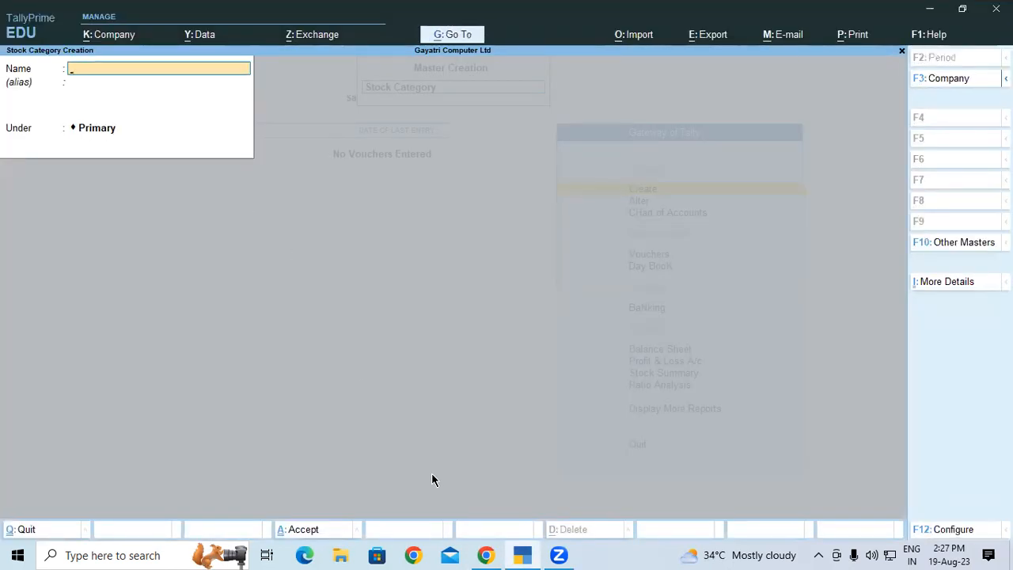
# Copy Office Software from the PDF's Stock Category column and save it in TallyPrime as a stock category under Primary.
pyautogui.hotkey('alt', 'Tab')
pyautogui.moveTo(362, 333); pyautogui.dragTo(445, 362)
pyautogui.hotkey('ctrl', 'c')
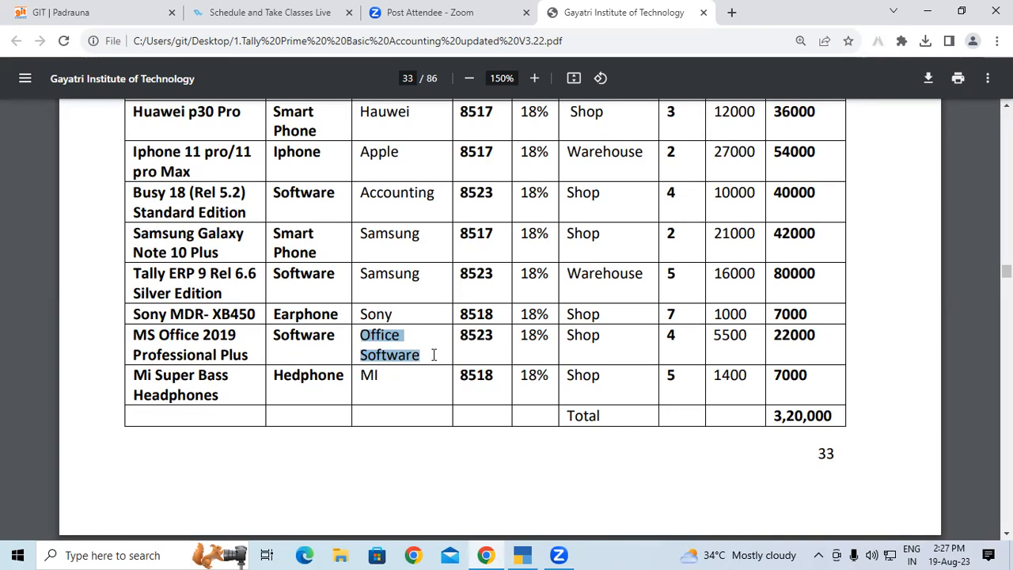
pyautogui.hotkey('alt', 'Tab')
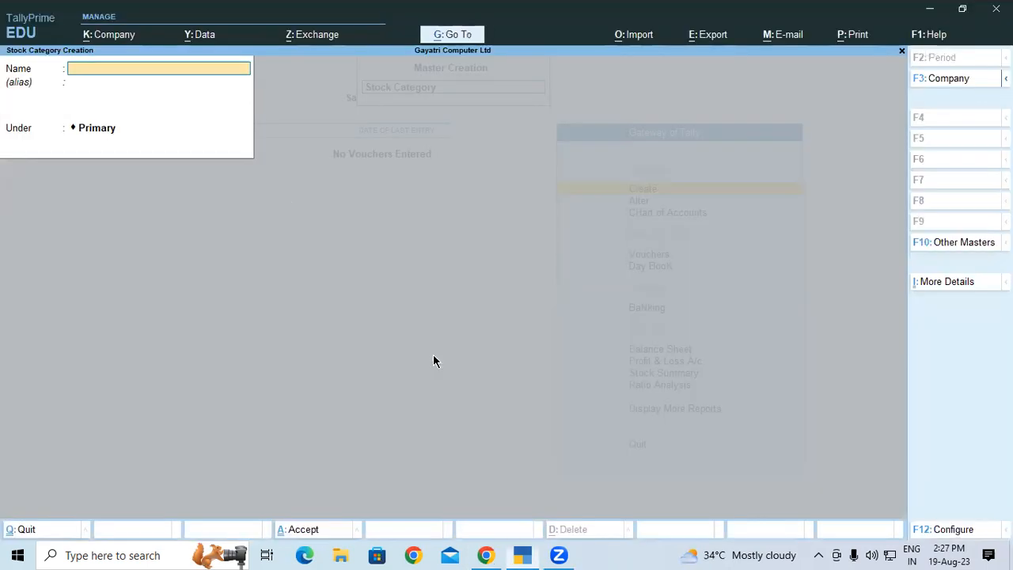
pyautogui.hotkey('ctrl', 'v')
pyautogui.press('Return')
pyautogui.press('Return')
pyautogui.press('Return')
# Create a stock category named Mi under Primary, correcting the misspelled name before saving.
pyautogui.write('Mlii')
pyautogui.press('Return')
pyautogui.press('Return')
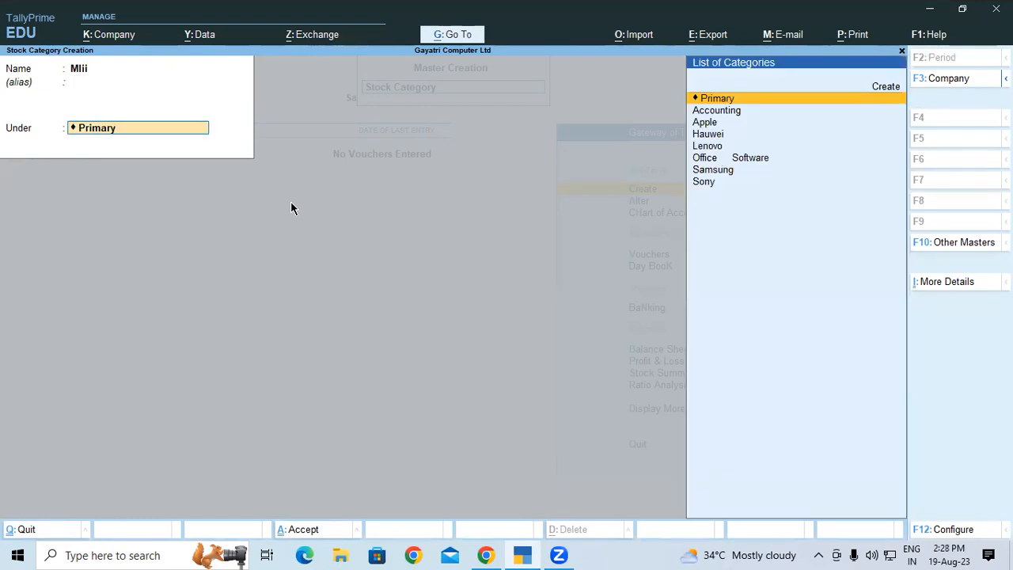
pyautogui.press('BackSpace')
pyautogui.press('BackSpace')
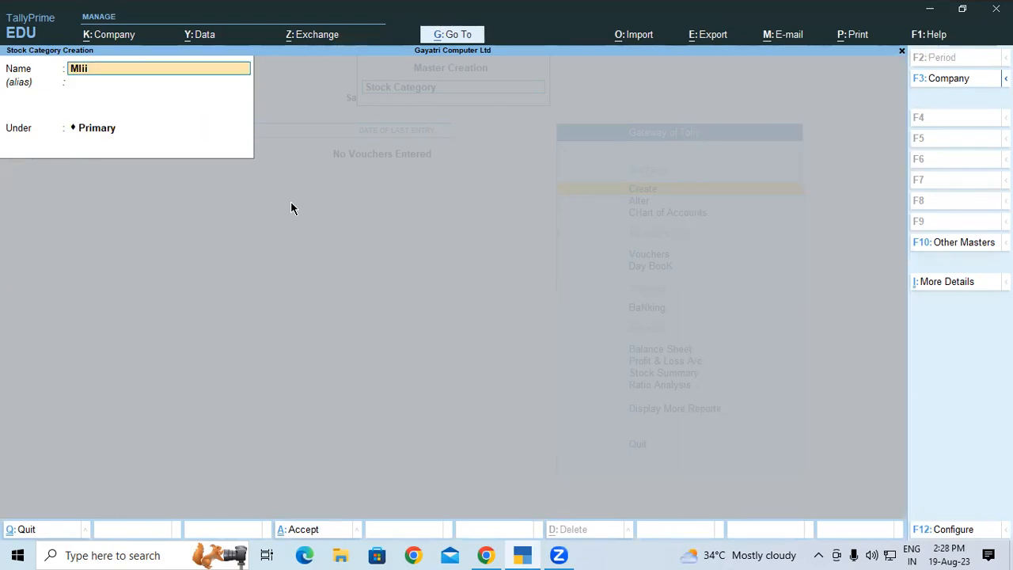
pyautogui.write('Mi')
pyautogui.press('Return')
pyautogui.press('Return')
pyautogui.press('Return')
# Check the Godown/Location column of the PDF's closing stock table, and leave stock category creation in TallyPrime.
pyautogui.hotkey('alt', 'Tab')
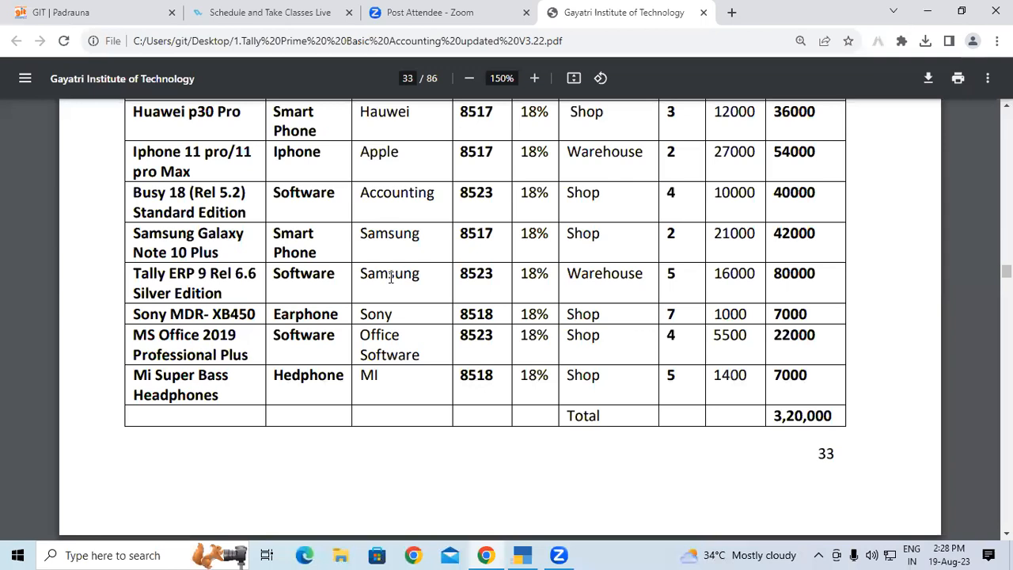
pyautogui.scroll(2, 390, 277)
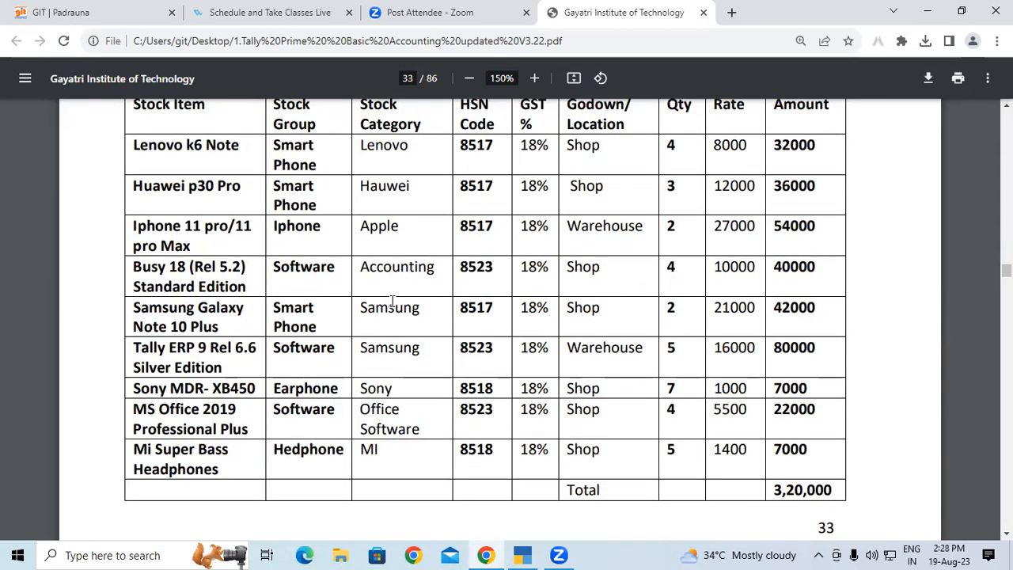
pyautogui.moveTo(566, 145); pyautogui.dragTo(631, 228)
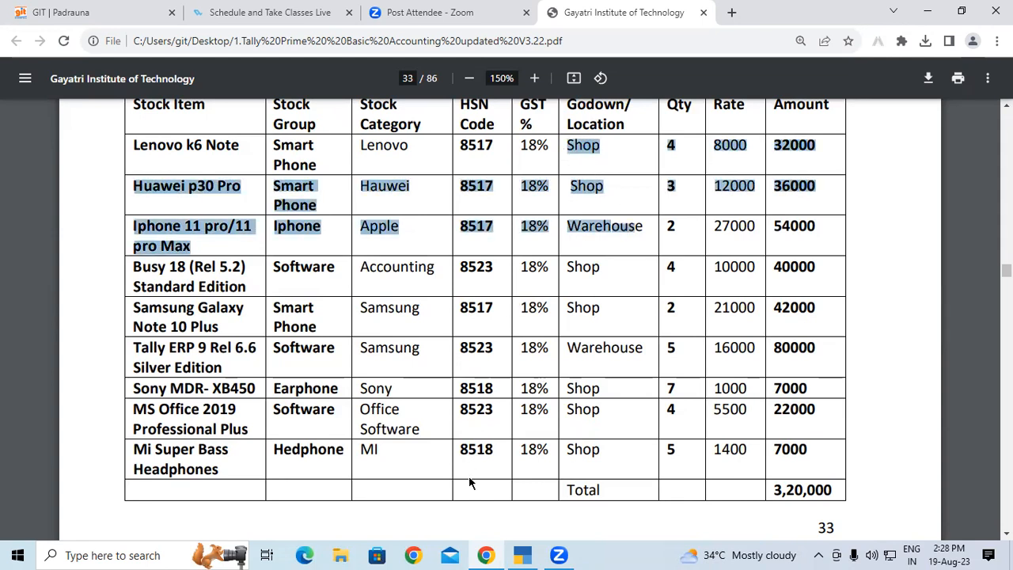
pyautogui.click(509, 547)
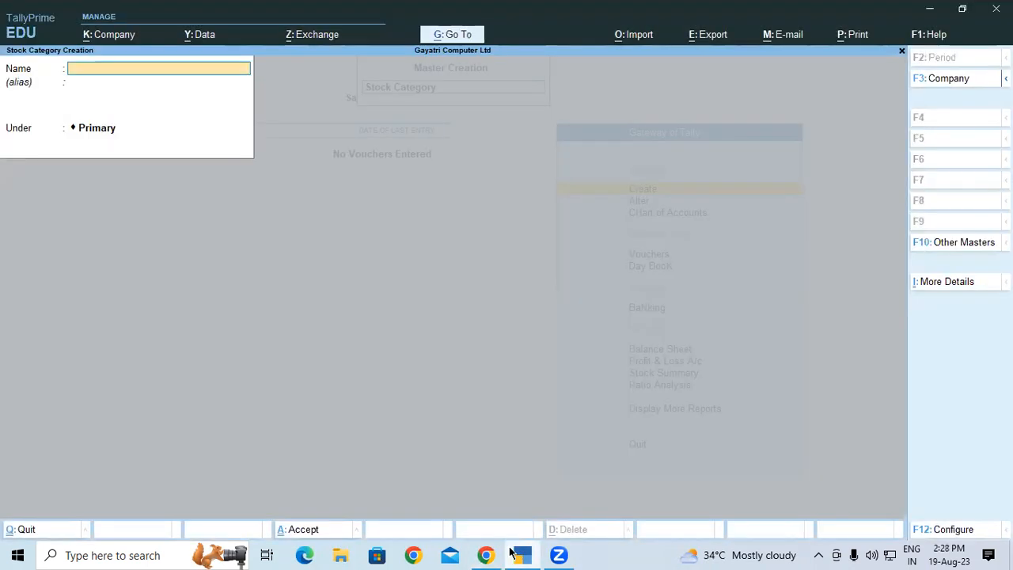
pyautogui.press('Escape')
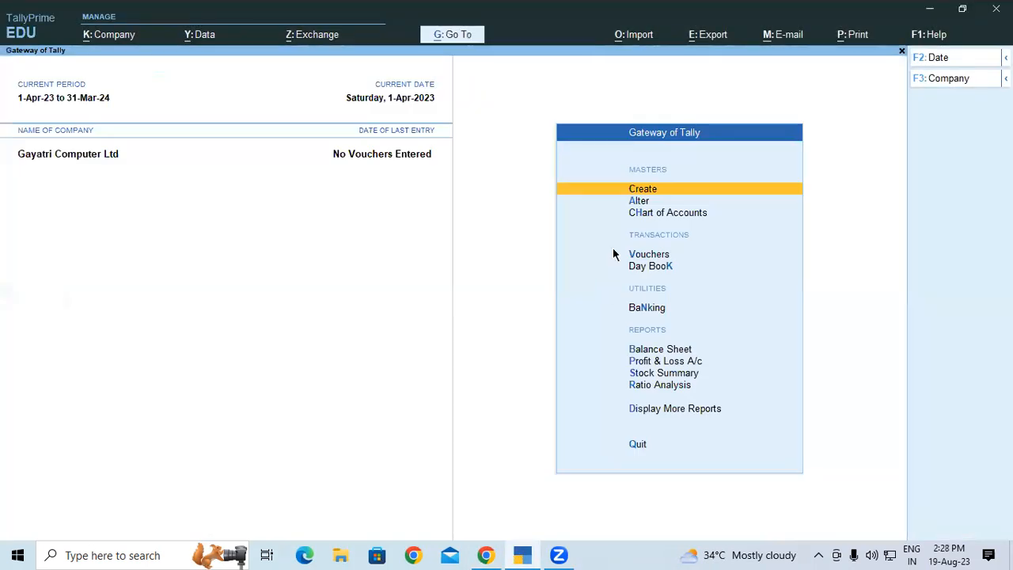
pyautogui.click(662, 191)
pyautogui.click(367, 258)
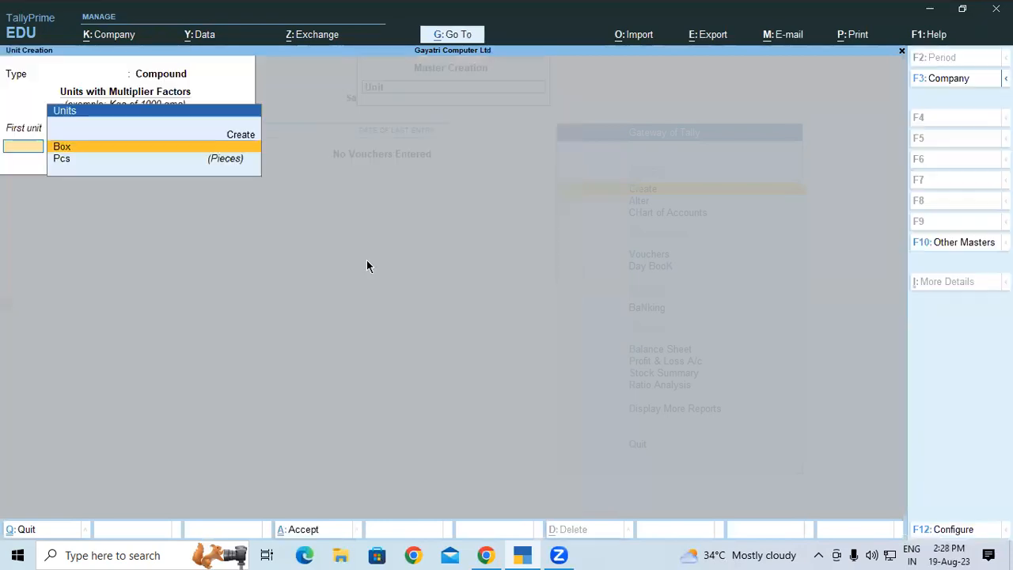
pyautogui.press('Escape')
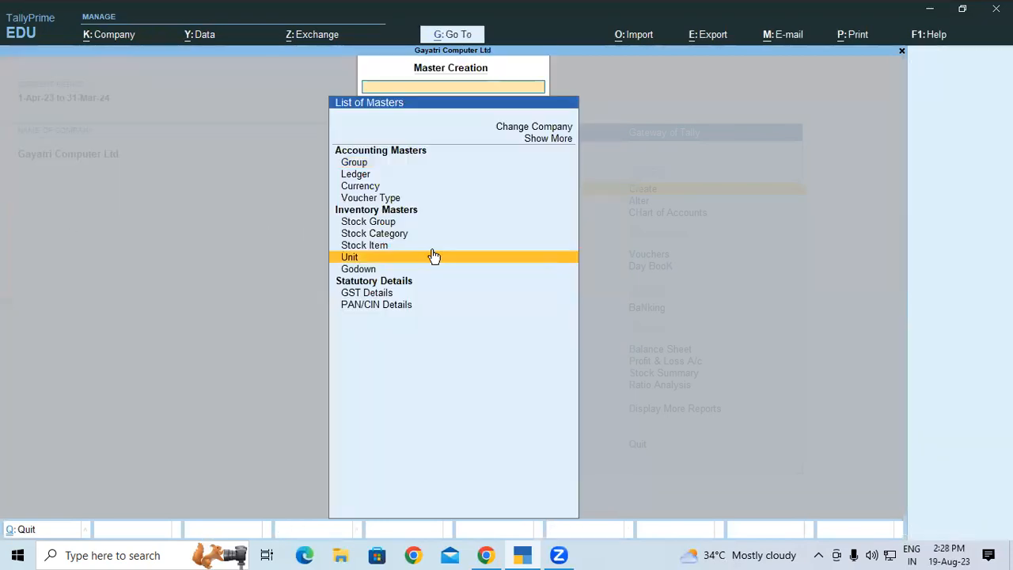
pyautogui.click(380, 270)
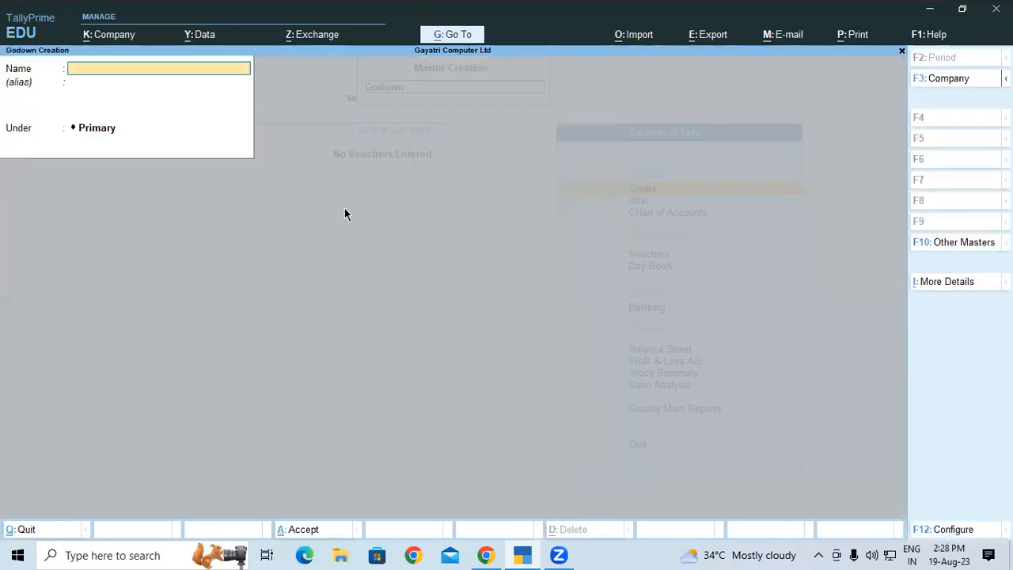
pyautogui.press('Escape')
pyautogui.press('y')
pyautogui.press('Escape')
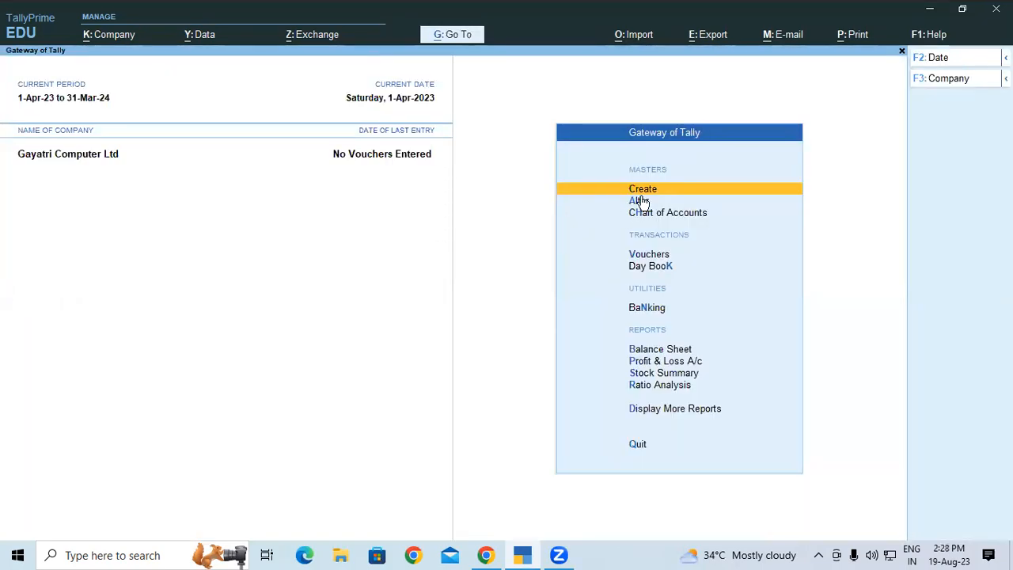
# Display the list of existing godowns available for alteration.
pyautogui.click(639, 201)
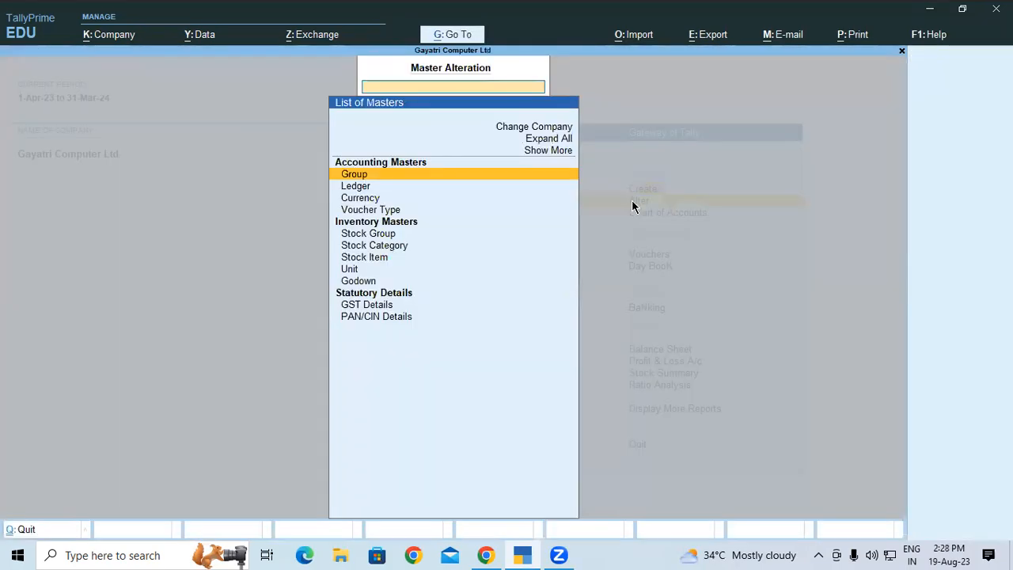
pyautogui.click(361, 284)
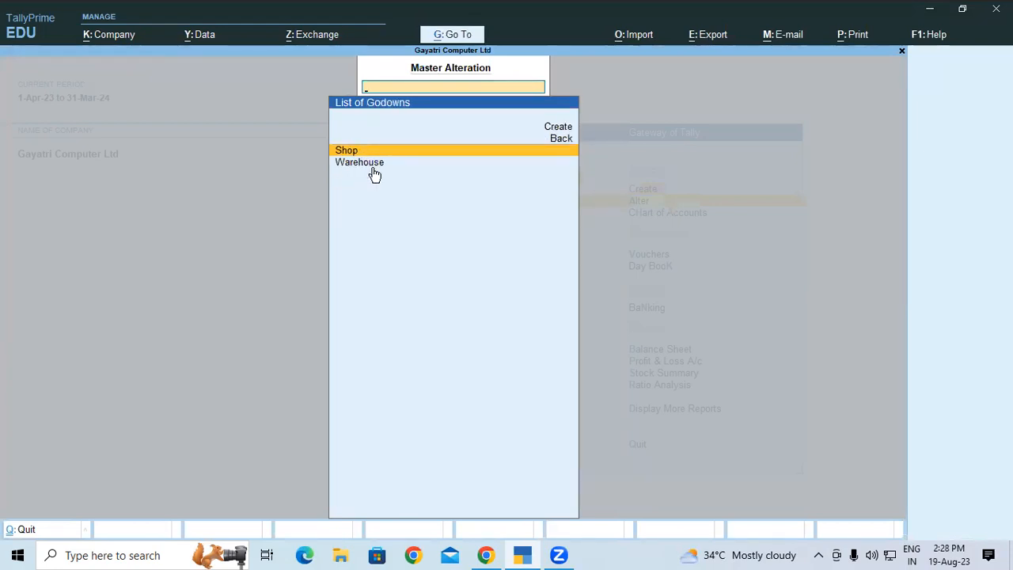
# Switch to the PDF, mark the closing stock table's column headings with freehand red strokes, circle Qty, and clear the drawings.
pyautogui.click(485, 555)
pyautogui.scroll(2, 515, 472)
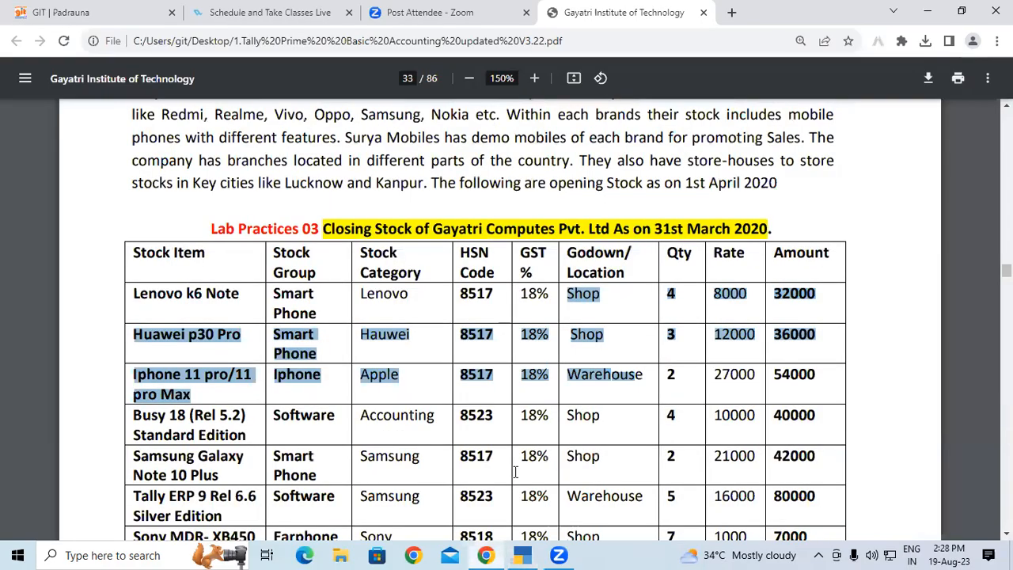
pyautogui.moveTo(286, 241); pyautogui.dragTo(287, 290)
pyautogui.moveTo(410, 254); pyautogui.dragTo(405, 325)
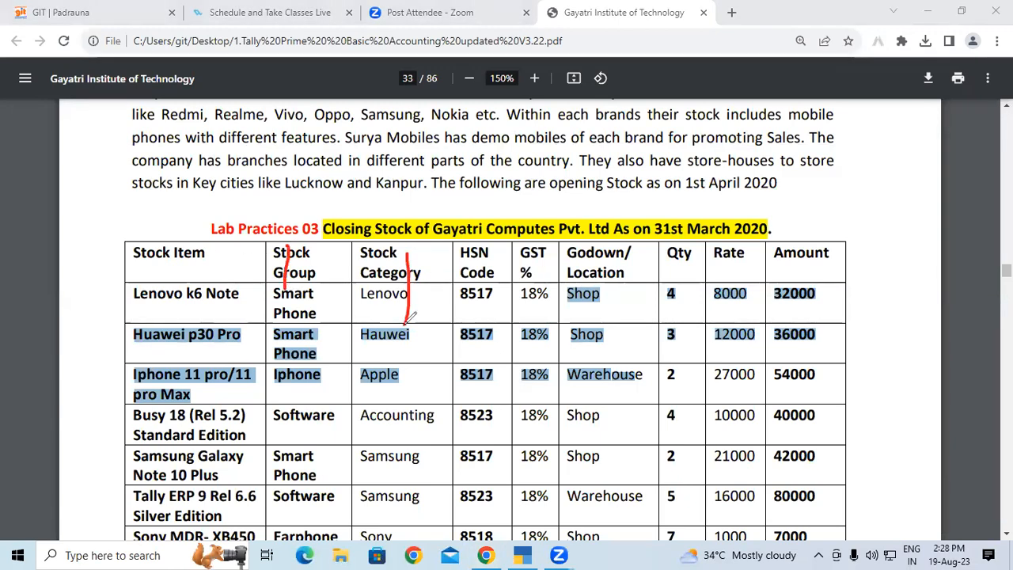
pyautogui.moveTo(473, 252); pyautogui.dragTo(486, 323)
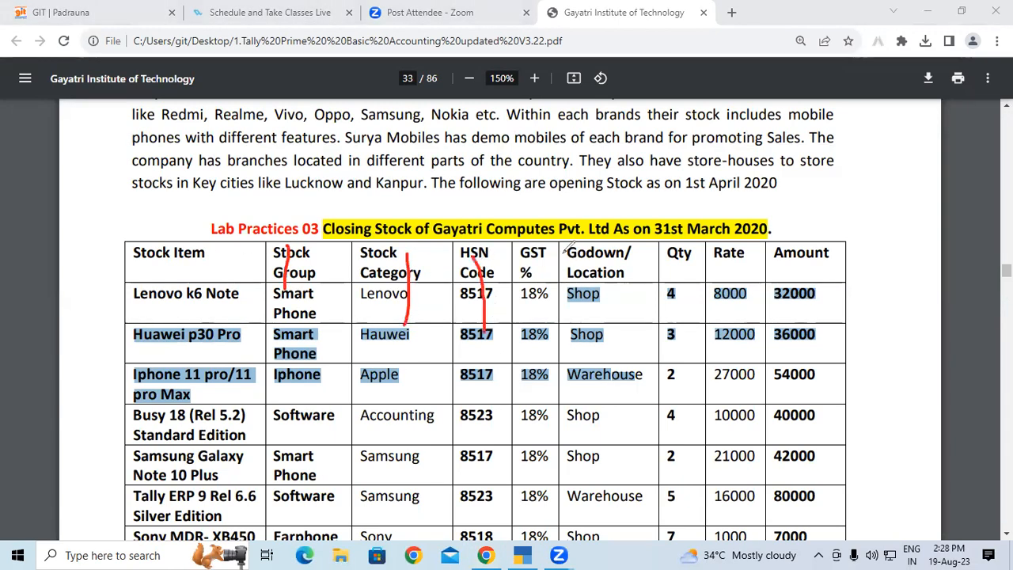
pyautogui.moveTo(544, 243); pyautogui.dragTo(540, 338)
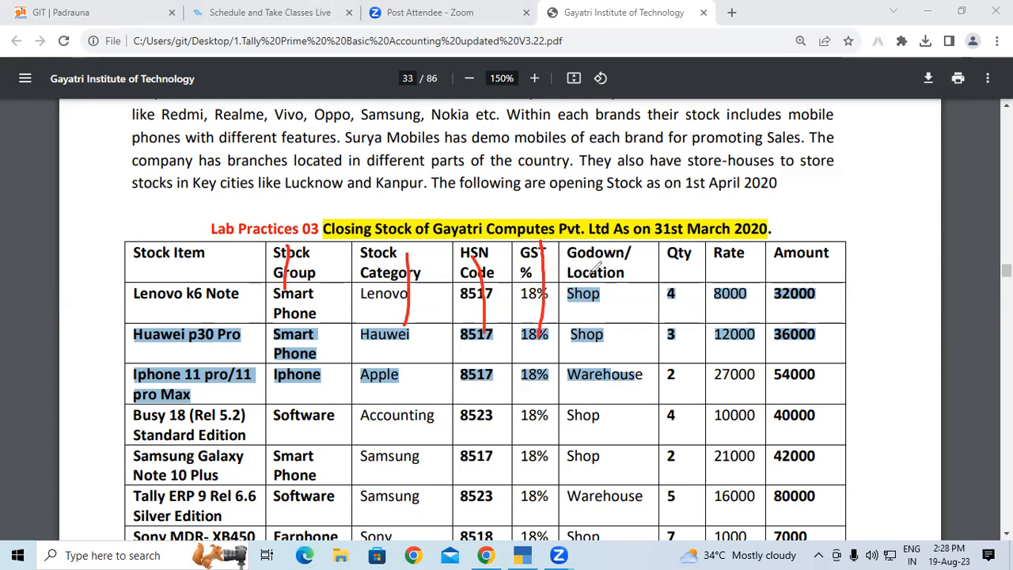
pyautogui.moveTo(591, 246); pyautogui.dragTo(599, 350)
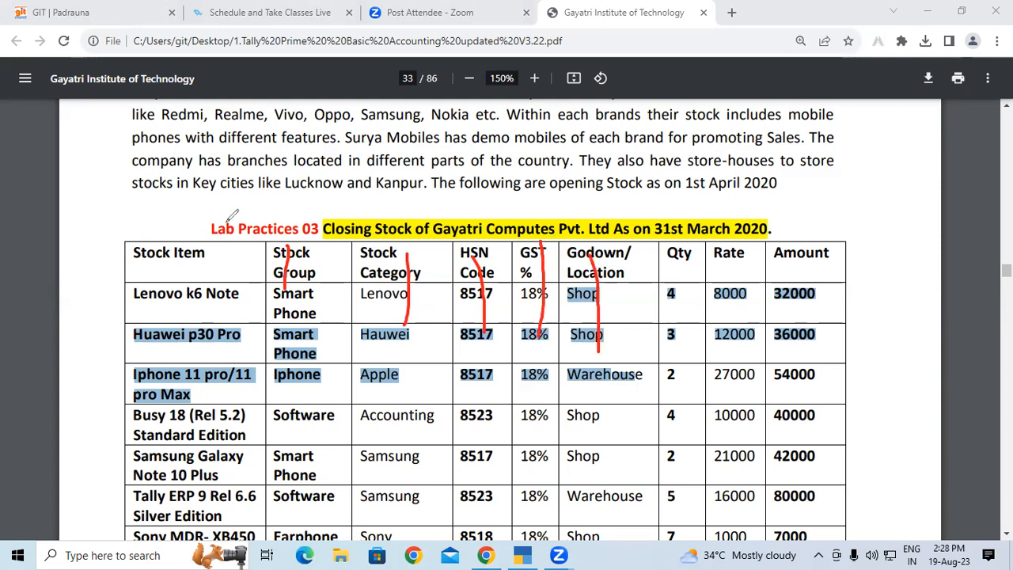
pyautogui.moveTo(176, 264)
pyautogui.mouseDown()
pyautogui.moveTo(192, 211)
pyautogui.moveTo(380, 115)
pyautogui.moveTo(564, 179)
pyautogui.moveTo(655, 229)
pyautogui.moveTo(656, 250)
pyautogui.moveTo(682, 204)
pyautogui.moveTo(739, 201)
pyautogui.moveTo(736, 239)
pyautogui.moveTo(779, 199)
pyautogui.moveTo(827, 247)
pyautogui.mouseUp()
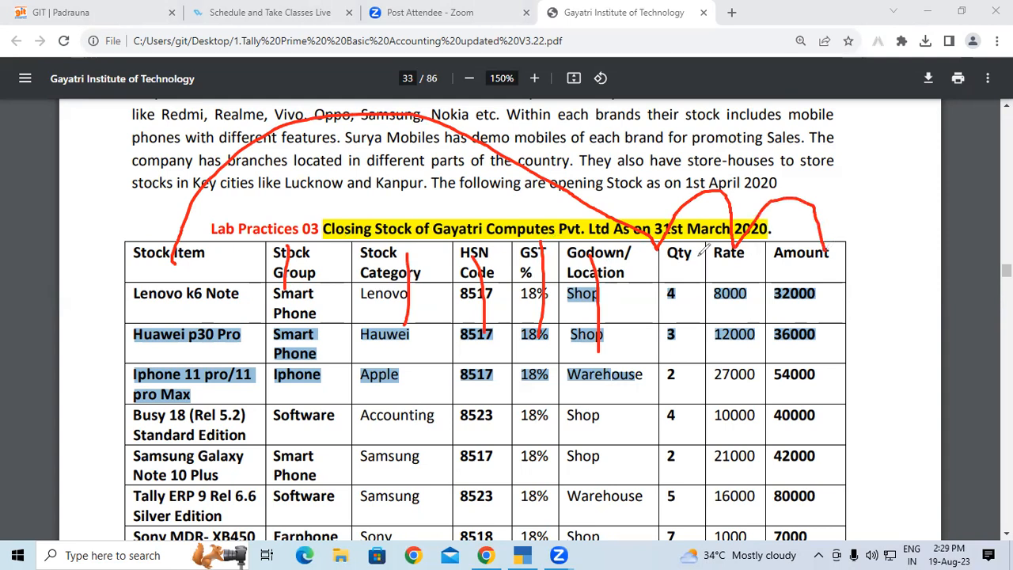
pyautogui.moveTo(689, 266)
pyautogui.mouseDown()
pyautogui.moveTo(685, 231)
pyautogui.moveTo(660, 268)
pyautogui.moveTo(690, 271)
pyautogui.moveTo(697, 253)
pyautogui.mouseUp()
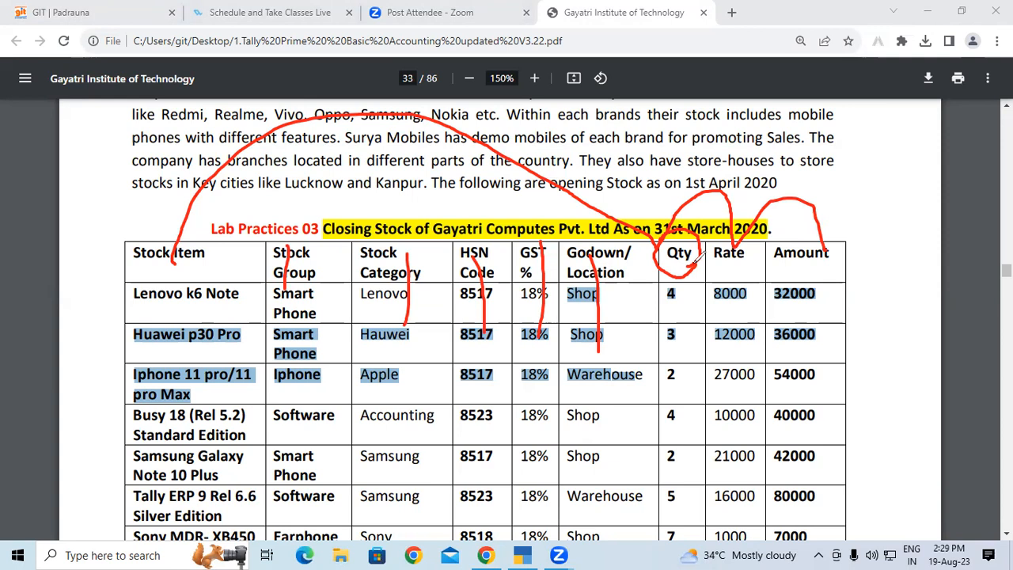
pyautogui.moveTo(691, 300)
pyautogui.mouseDown()
pyautogui.moveTo(700, 300)
pyautogui.moveTo(688, 318)
pyautogui.moveTo(723, 325)
pyautogui.mouseUp()
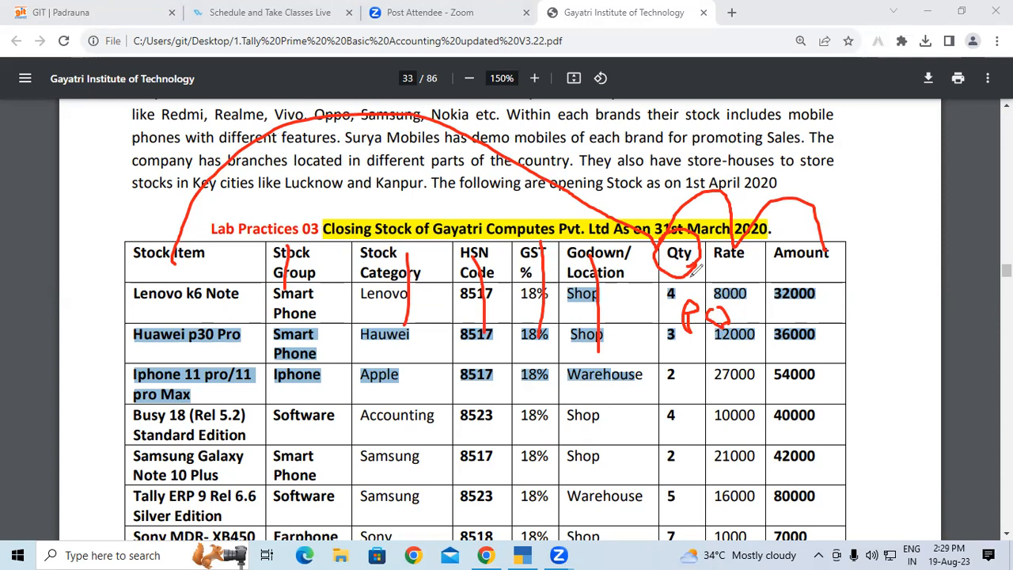
pyautogui.click(690, 58)
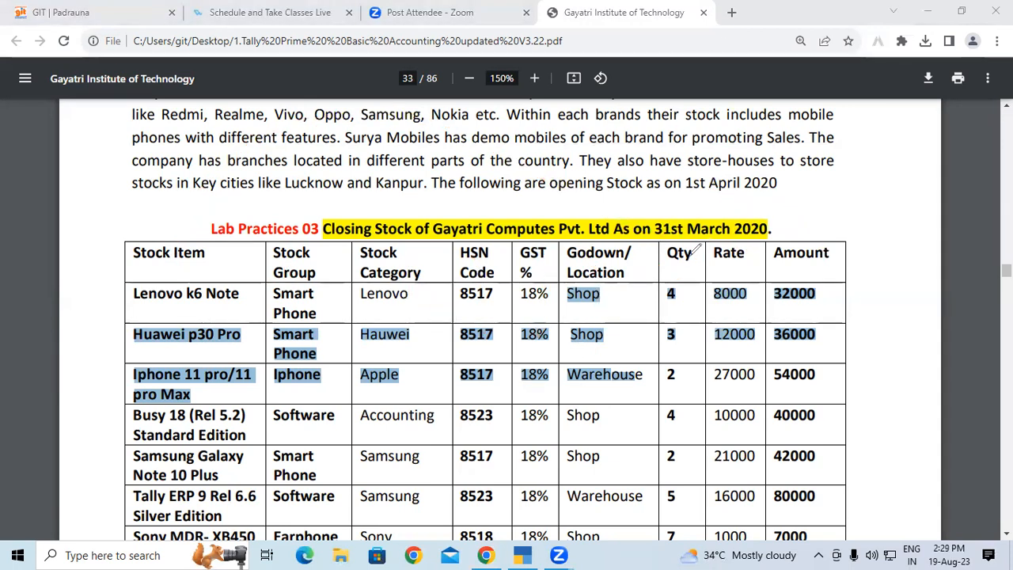
# Write freehand red notes beside the Lenovo k6 Note quantity and above the Amount column, and clear them.
pyautogui.moveTo(680, 288)
pyautogui.mouseDown()
pyautogui.moveTo(663, 297)
pyautogui.moveTo(678, 303)
pyautogui.mouseUp()
pyautogui.moveTo(696, 321)
pyautogui.mouseDown()
pyautogui.moveTo(693, 308)
pyautogui.moveTo(751, 301)
pyautogui.moveTo(756, 285)
pyautogui.mouseUp()
pyautogui.moveTo(809, 210); pyautogui.dragTo(832, 245)
pyautogui.moveTo(810, 191); pyautogui.dragTo(821, 222)
pyautogui.moveTo(869, 177)
pyautogui.mouseDown()
pyautogui.moveTo(868, 223)
pyautogui.moveTo(890, 201)
pyautogui.mouseUp()
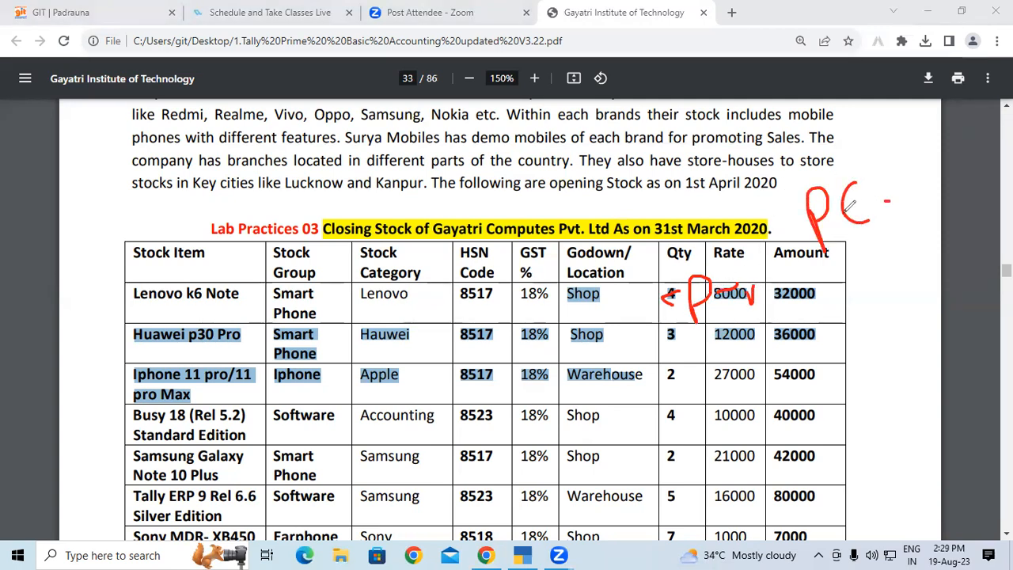
pyautogui.click(777, 120)
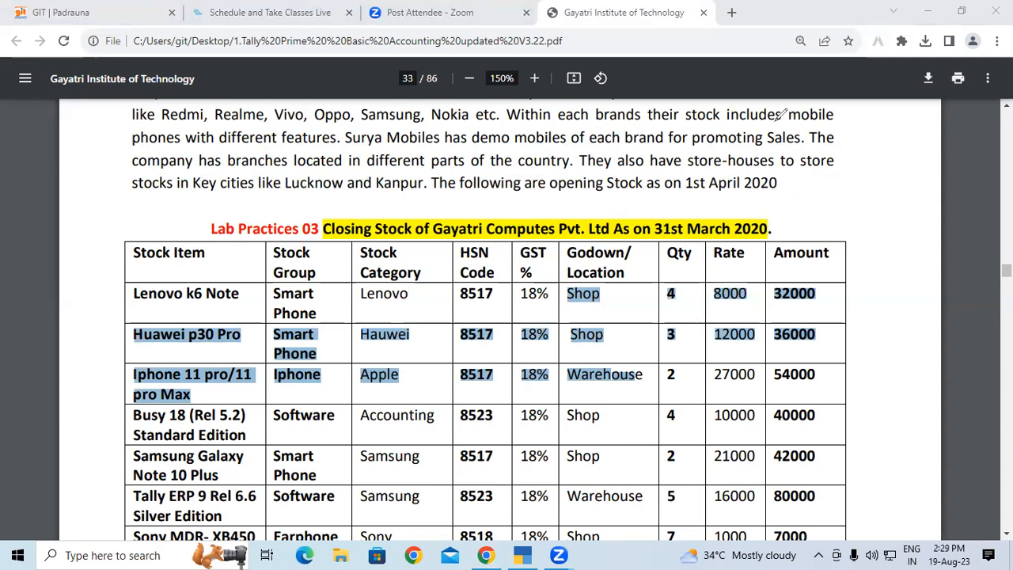
# Copy Lenovo k6 Note from the PDF's closing stock table and use it as the name of a new stock item in TallyPrime.
pyautogui.moveTo(134, 294); pyautogui.dragTo(238, 294)
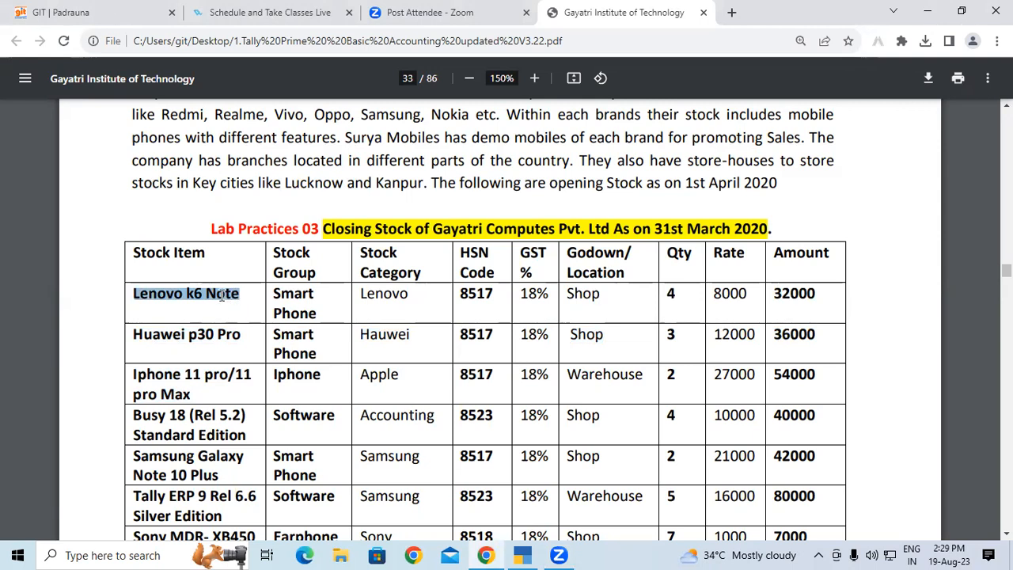
pyautogui.rightClick(202, 294)
pyautogui.click(221, 307)
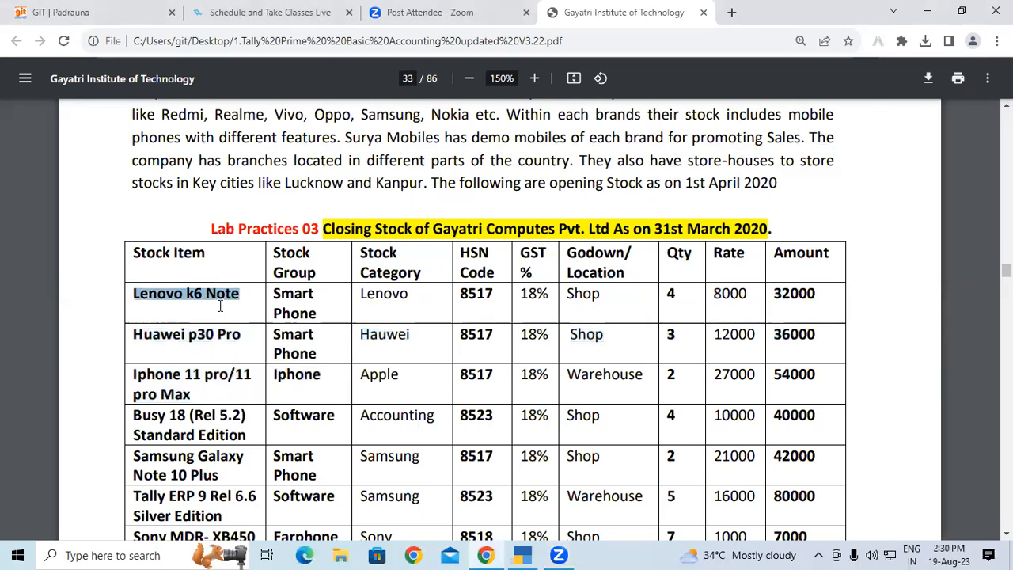
pyautogui.click(511, 552)
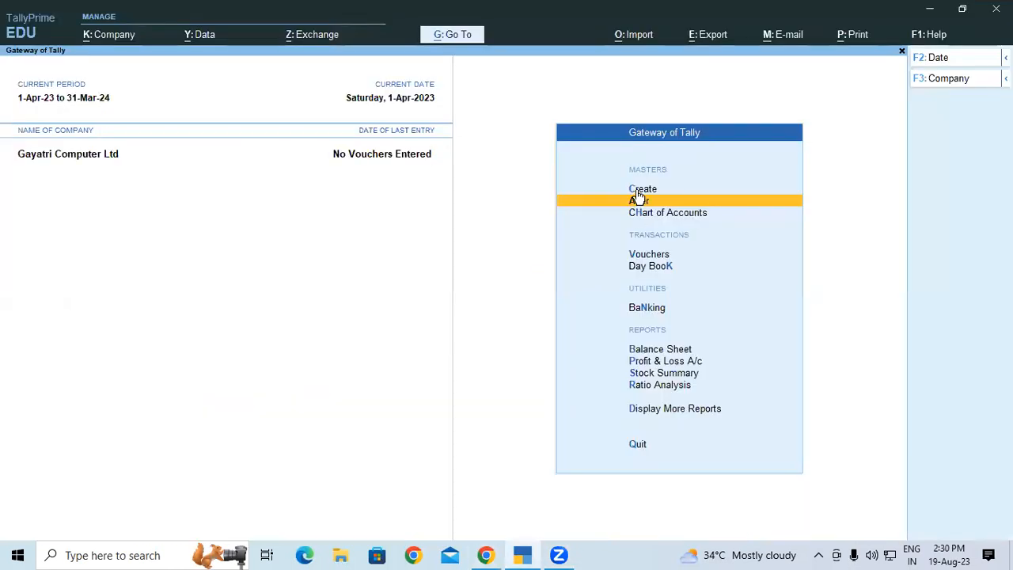
pyautogui.click(639, 190)
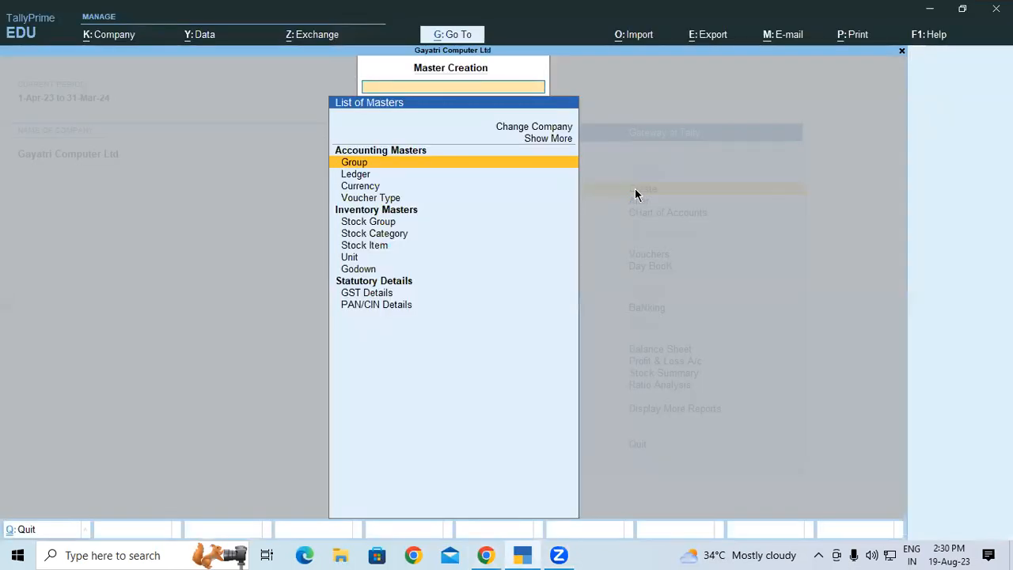
pyautogui.click(357, 247)
pyautogui.click(358, 246)
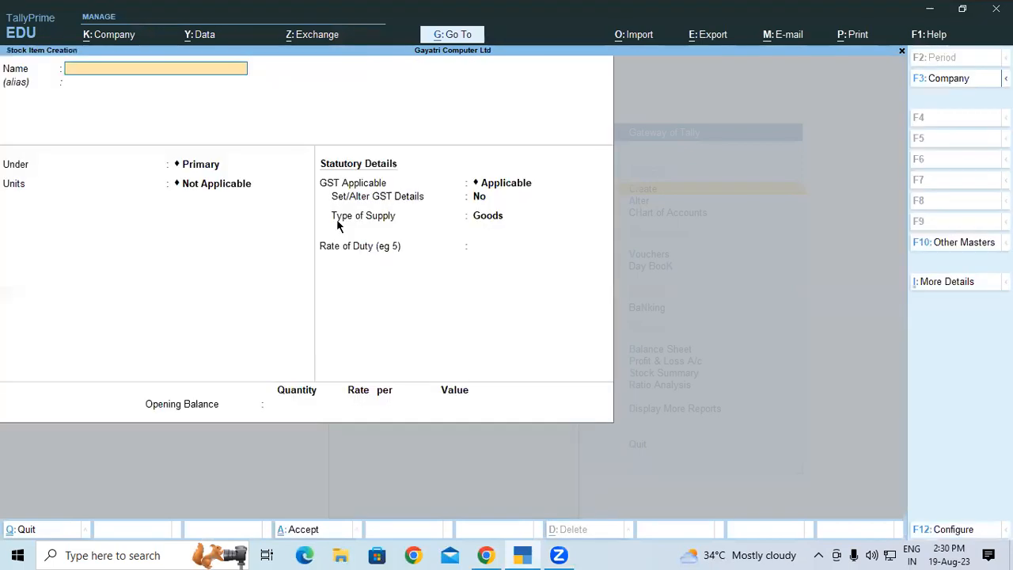
pyautogui.hotkey('ctrl', 'v')
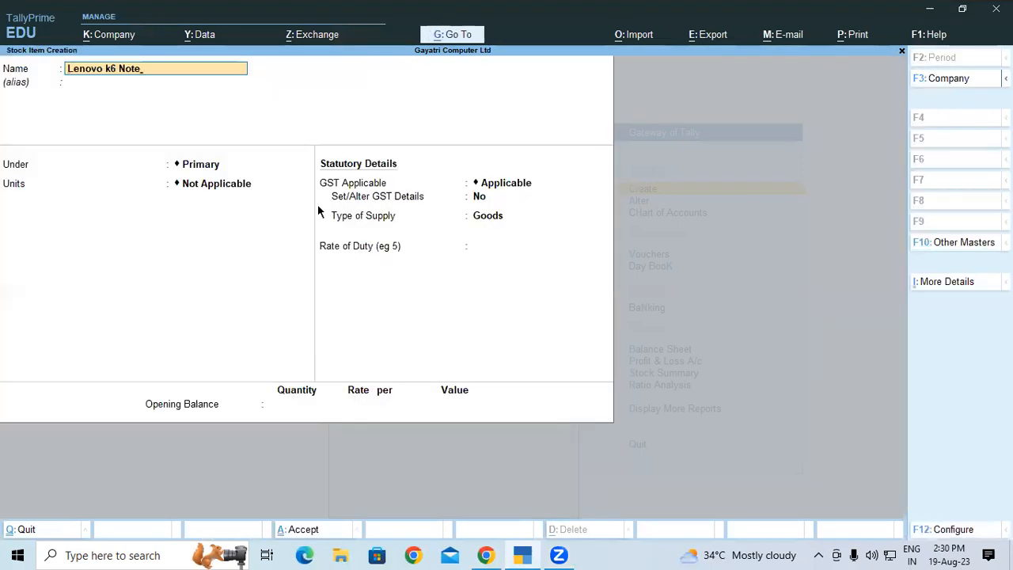
pyautogui.press('Return')
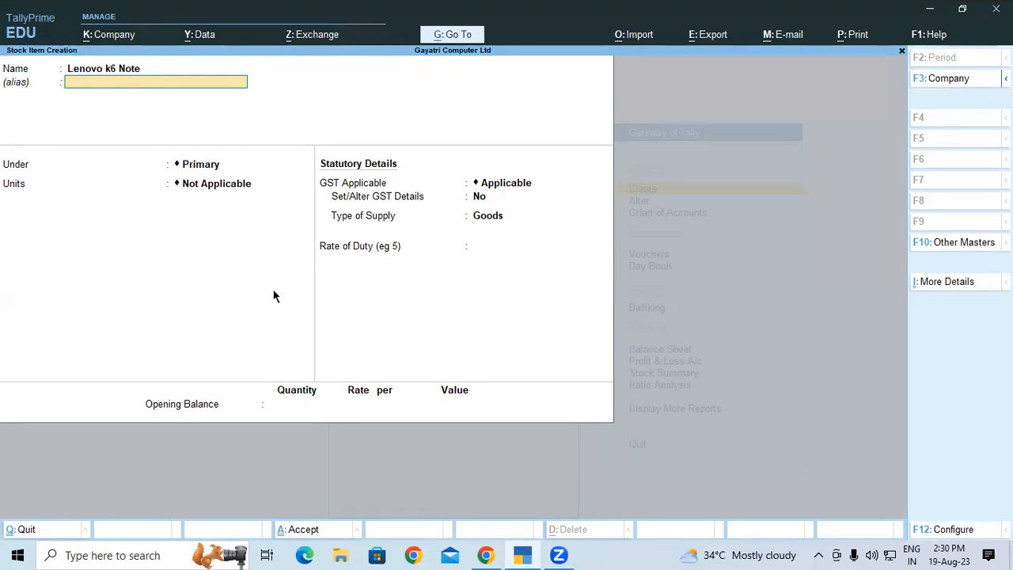
# Try to enable stock categories for stock items in the stock item configuration.
pyautogui.click(953, 532)
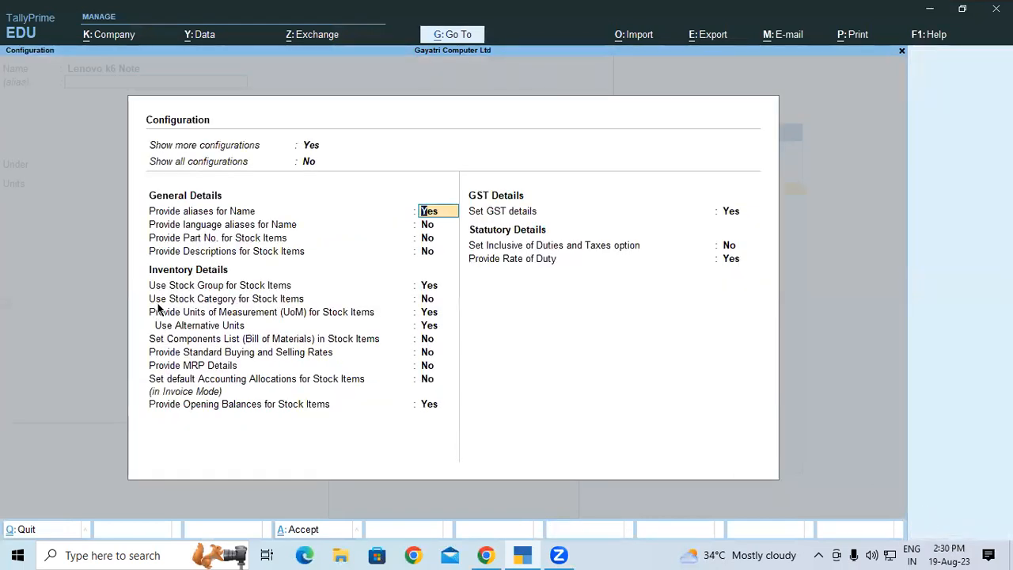
pyautogui.click(257, 301)
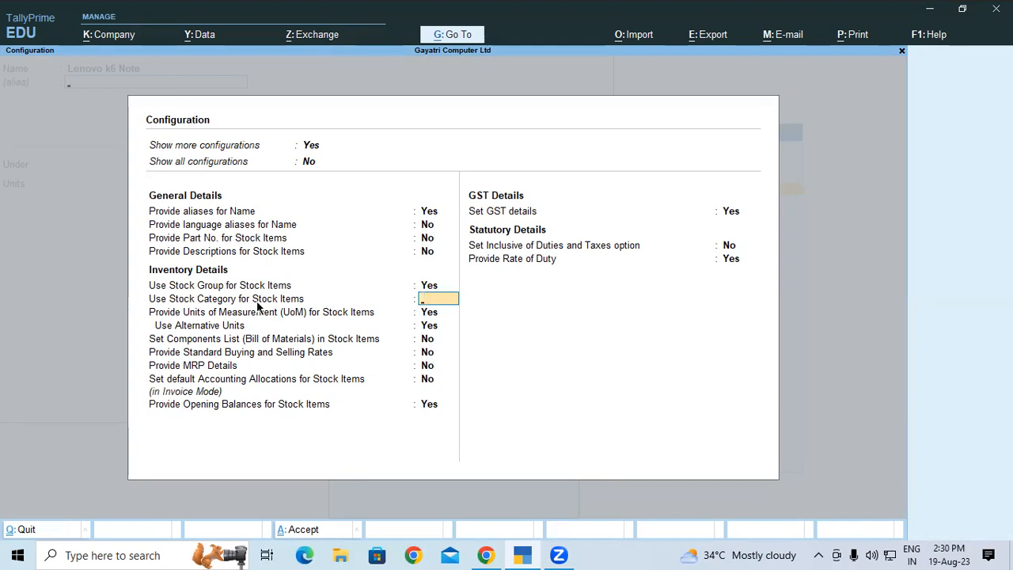
pyautogui.hotkey('ctrl', 'a')
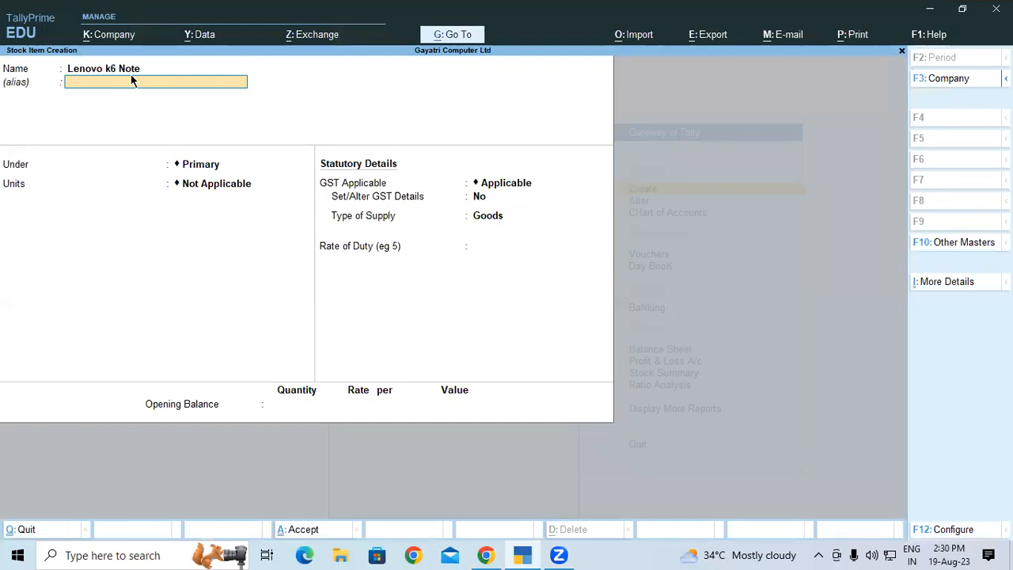
# Check the item's stock group in the PDF, and place Lenovo k6 Note under Smart Phone with Pcs as its unit.
pyautogui.press('Return')
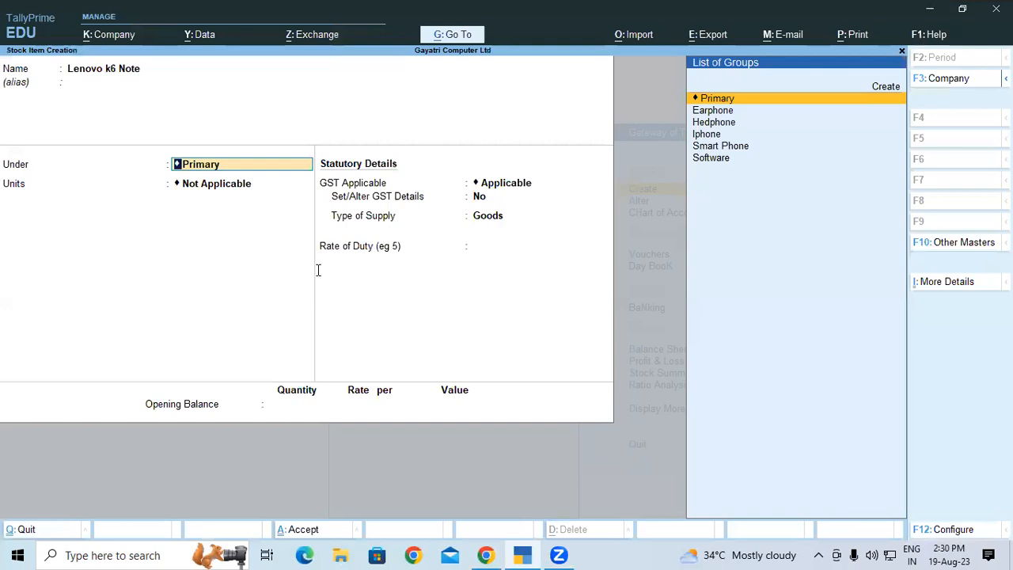
pyautogui.hotkey('alt', 'Tab')
pyautogui.tripleClick(313, 311)
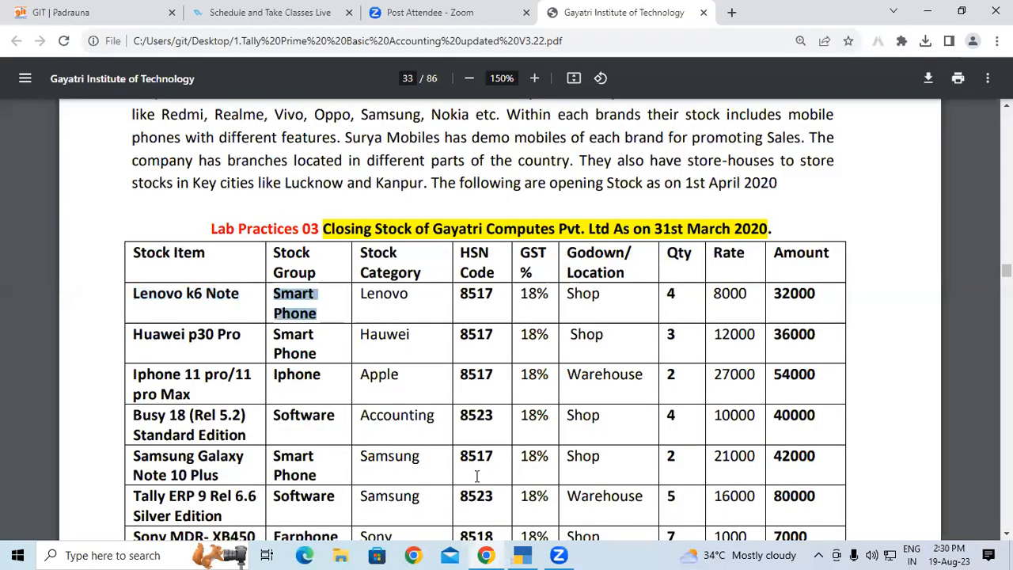
pyautogui.hotkey('alt', 'Tab')
pyautogui.write('sm')
pyautogui.press('Return')
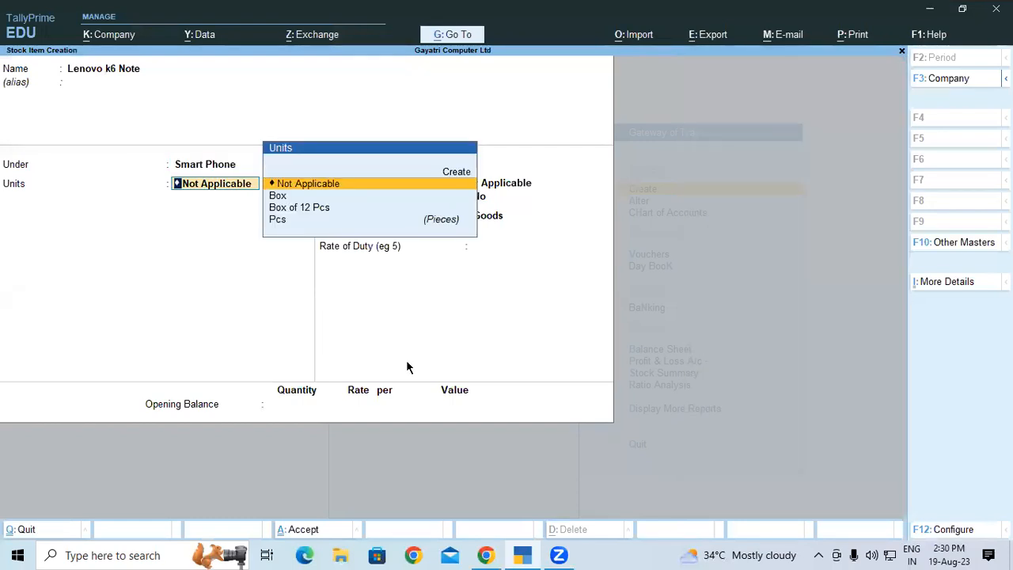
pyautogui.click(277, 220)
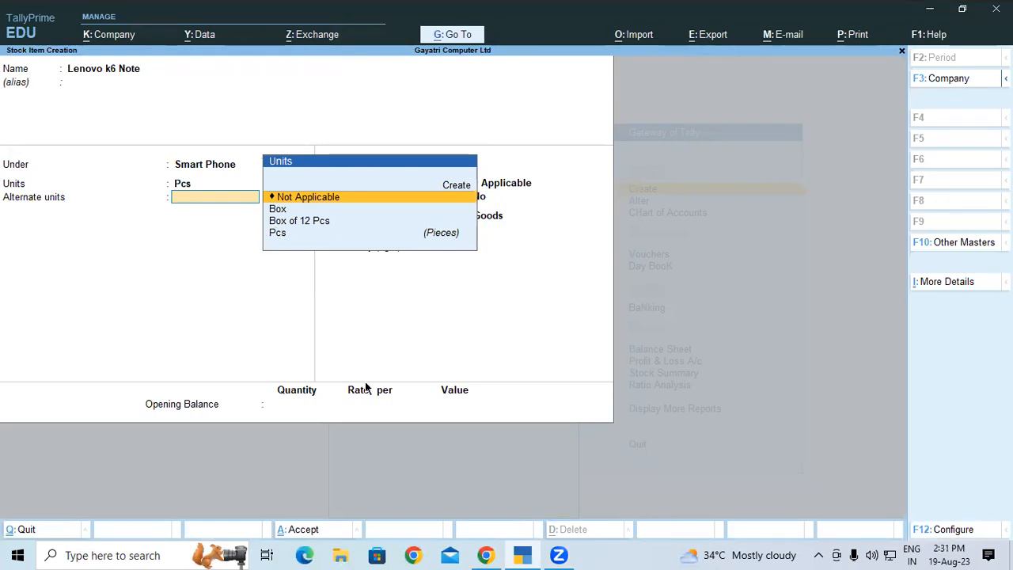
# Set Use Alternative Units to No in the stock item configuration and save it.
pyautogui.press('F12')
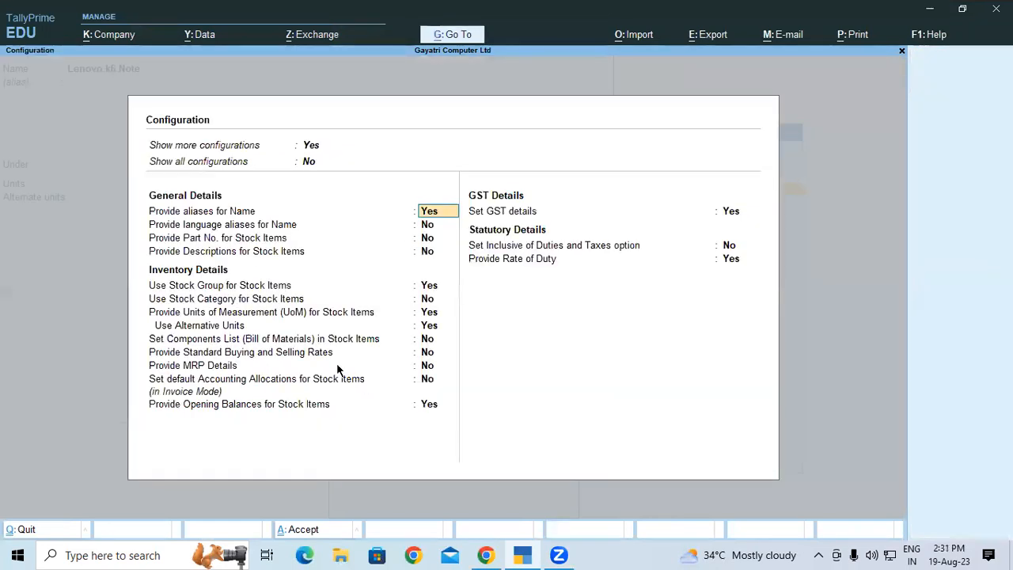
pyautogui.click(185, 327)
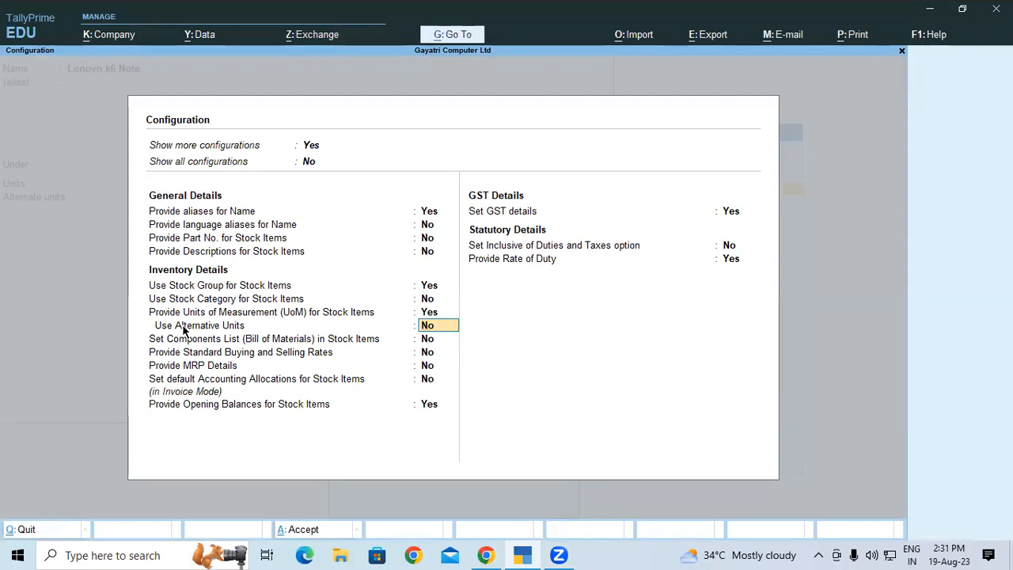
pyautogui.hotkey('alt', 'Tab')
pyautogui.hotkey('alt', 'Tab')
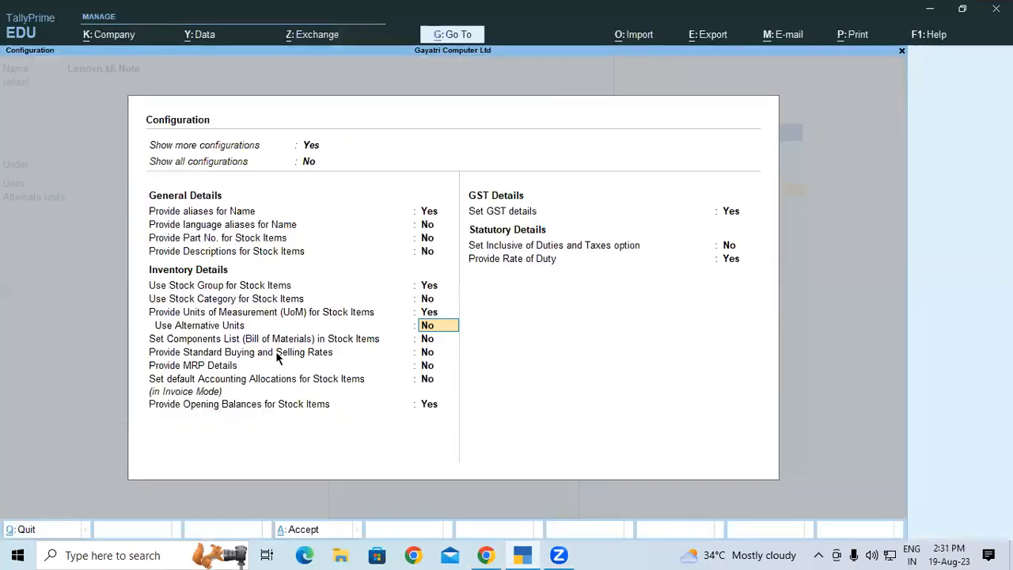
pyautogui.hotkey('ctrl', 'a')
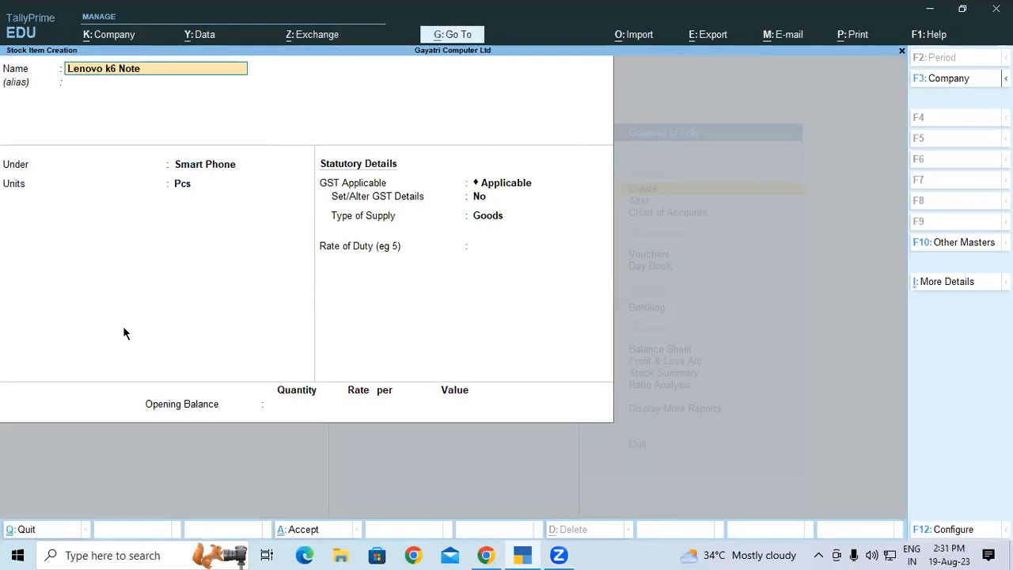
# Set Use Stock Category for Stock Items to Yes in the stock item configuration and save it.
pyautogui.click(959, 531)
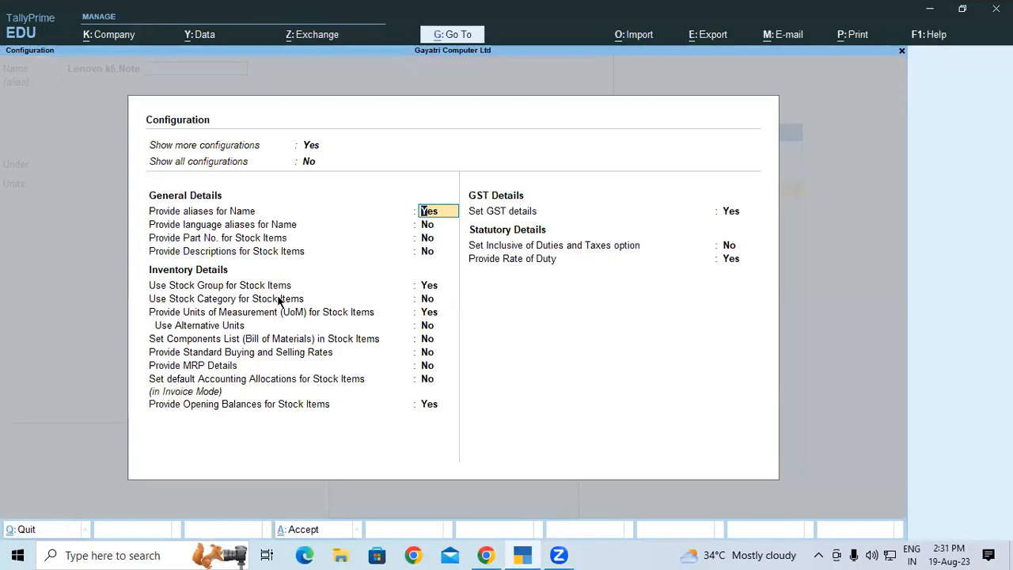
pyautogui.click(385, 301)
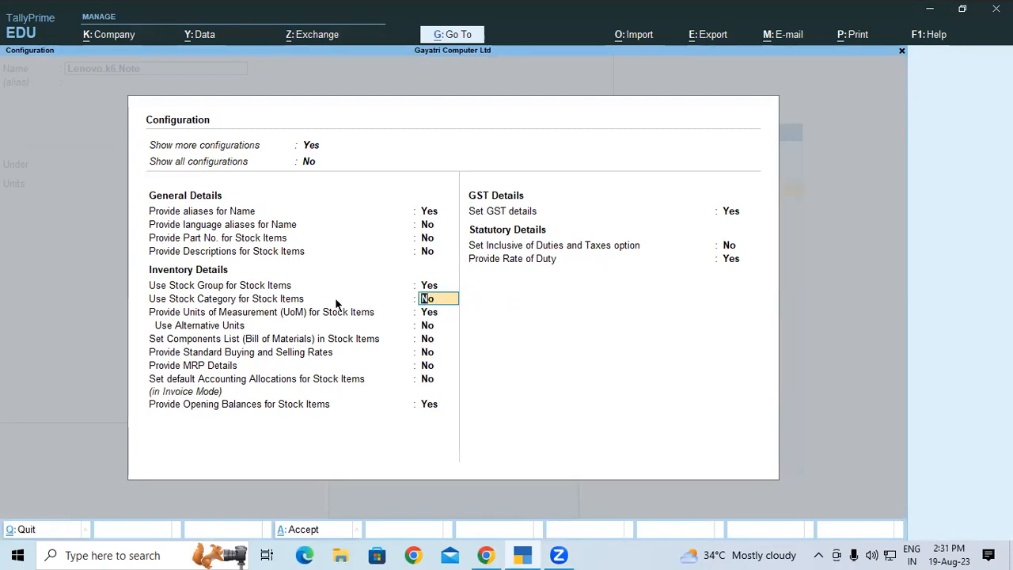
pyautogui.press('y')
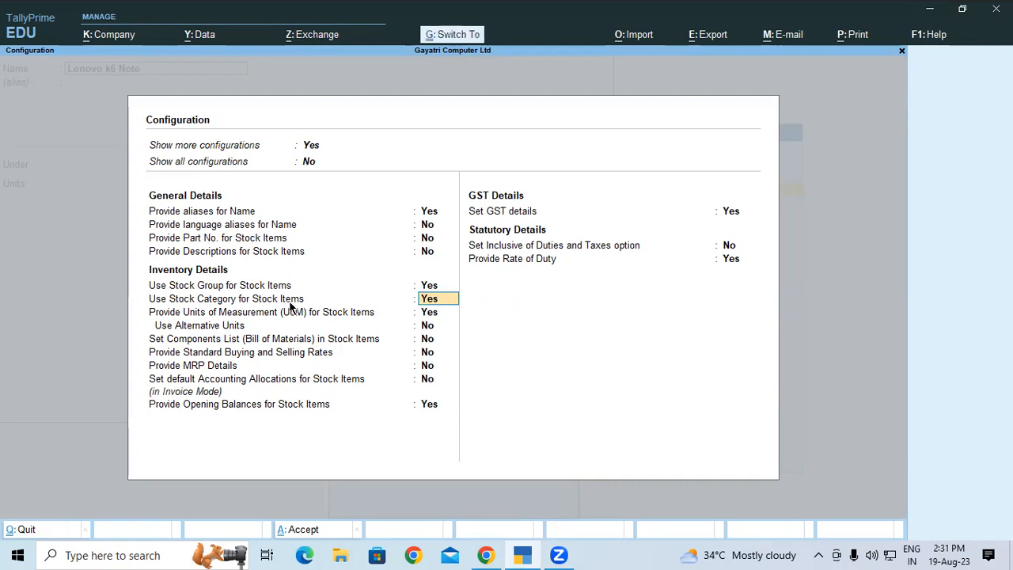
pyautogui.hotkey('ctrl', 'a')
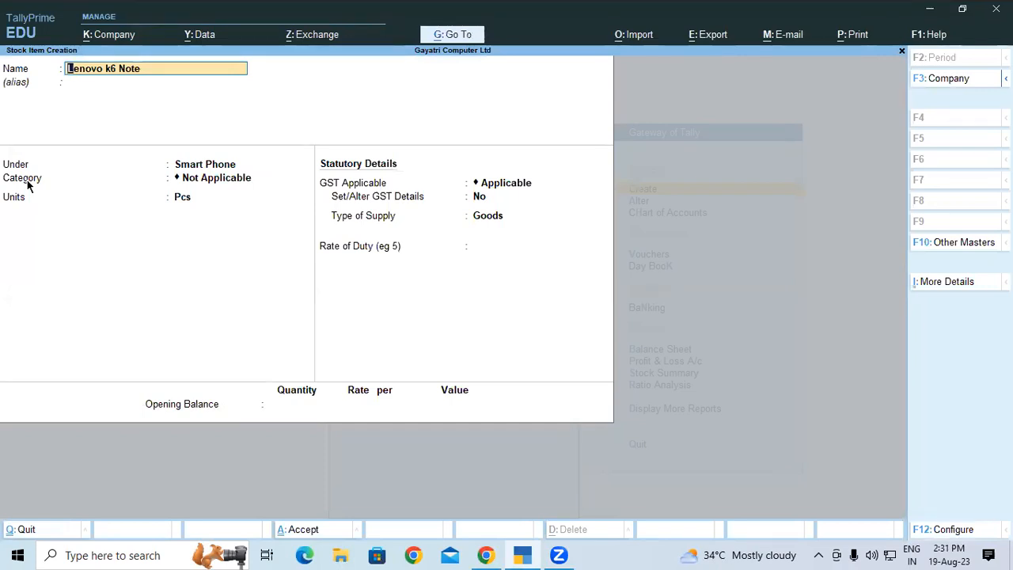
# Assign the Lenovo category to the Lenovo k6 Note item, keeping the Smart Phone group and Pcs unit.
pyautogui.press('Return')
pyautogui.press('Return')
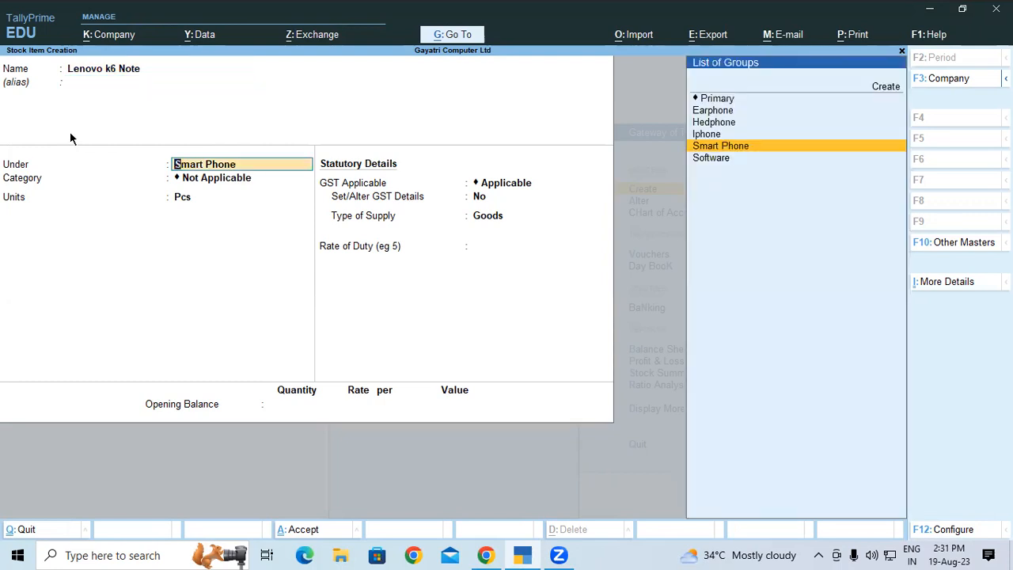
pyautogui.press('Return')
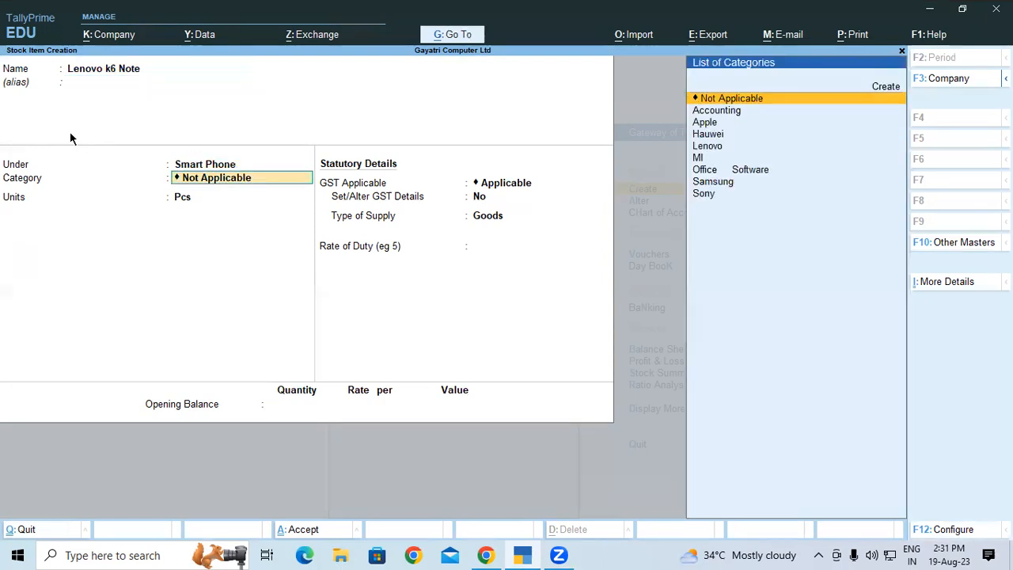
pyautogui.click(699, 150)
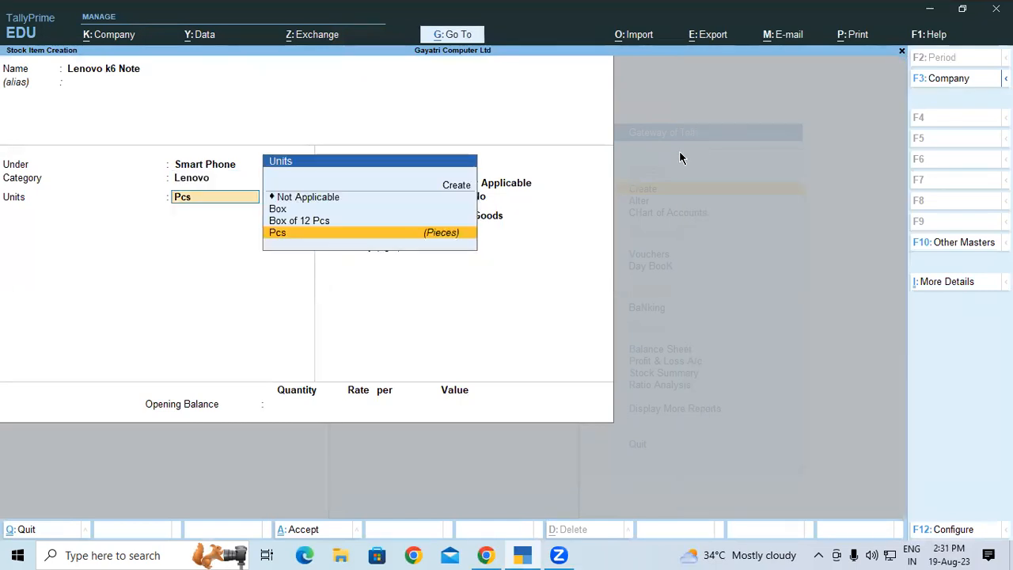
pyautogui.click(287, 232)
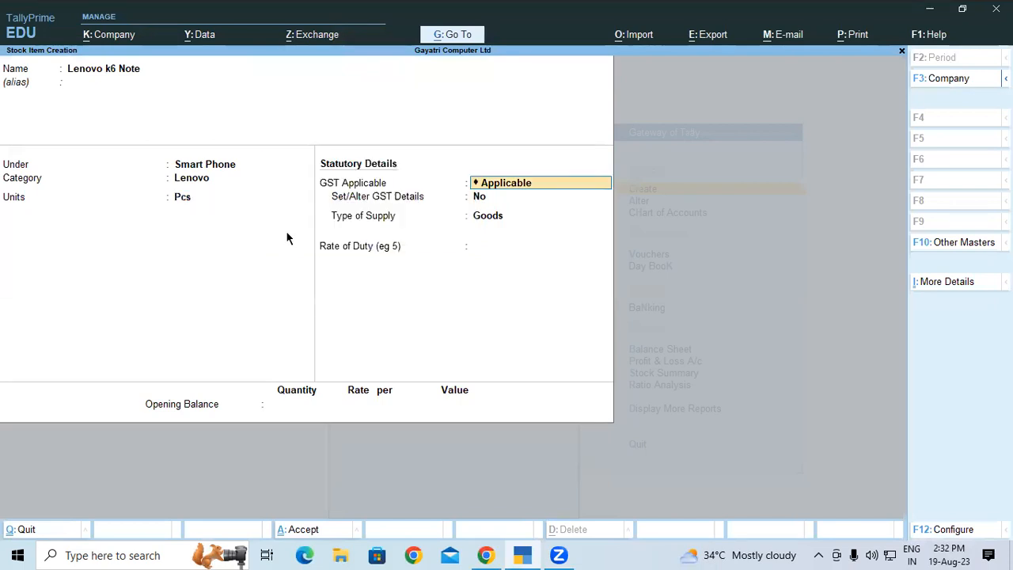
# Keep GST Applicable for the item and leave Set/Alter GST Details at No.
pyautogui.press('Return')
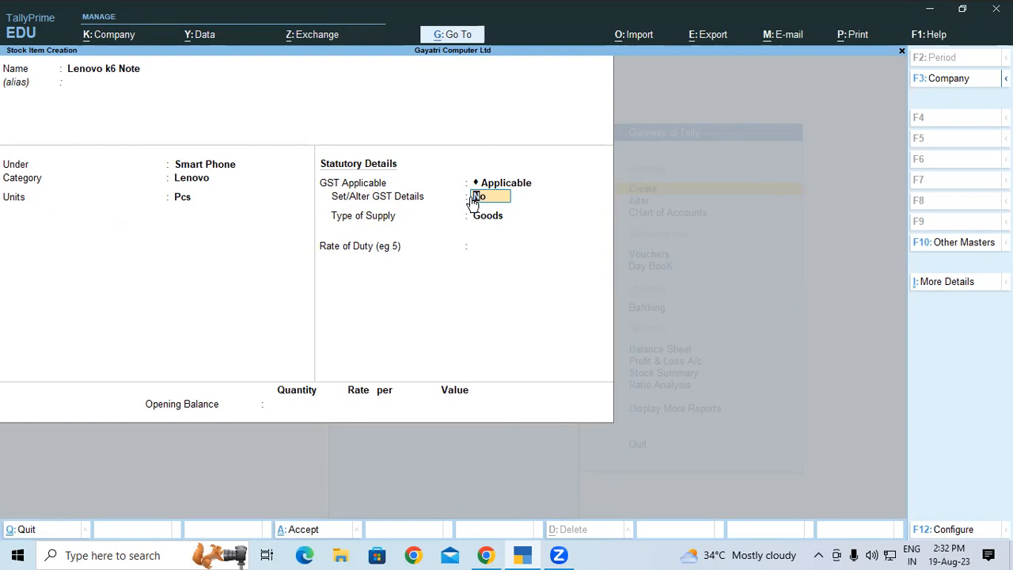
pyautogui.press('y')
pyautogui.press('n')
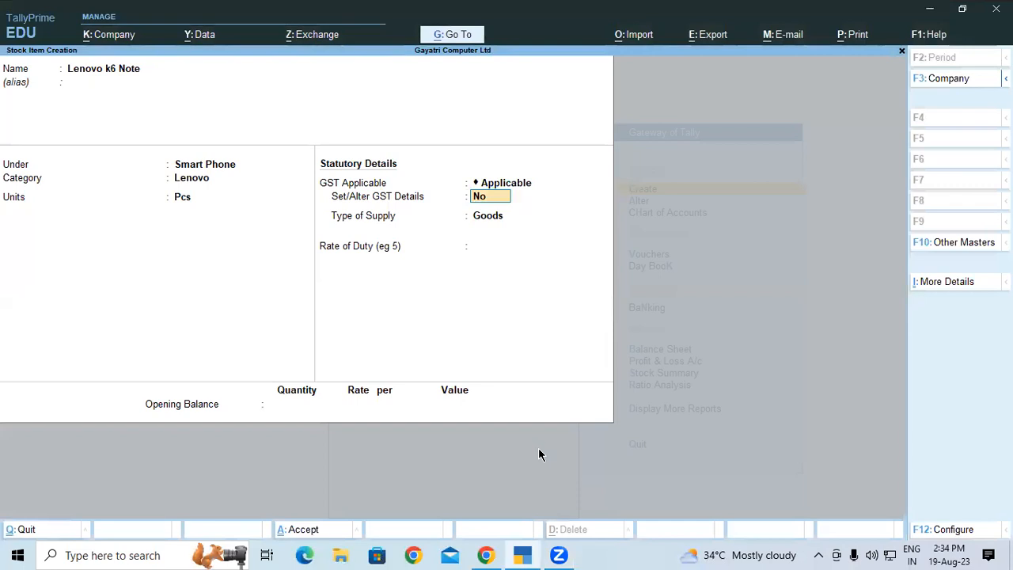
# Circle the item's group, category and unit values with a freehand red stroke, clear it, and return to Set/Alter GST Details.
pyautogui.moveTo(240, 155)
pyautogui.mouseDown()
pyautogui.moveTo(139, 201)
pyautogui.moveTo(211, 144)
pyautogui.mouseUp()
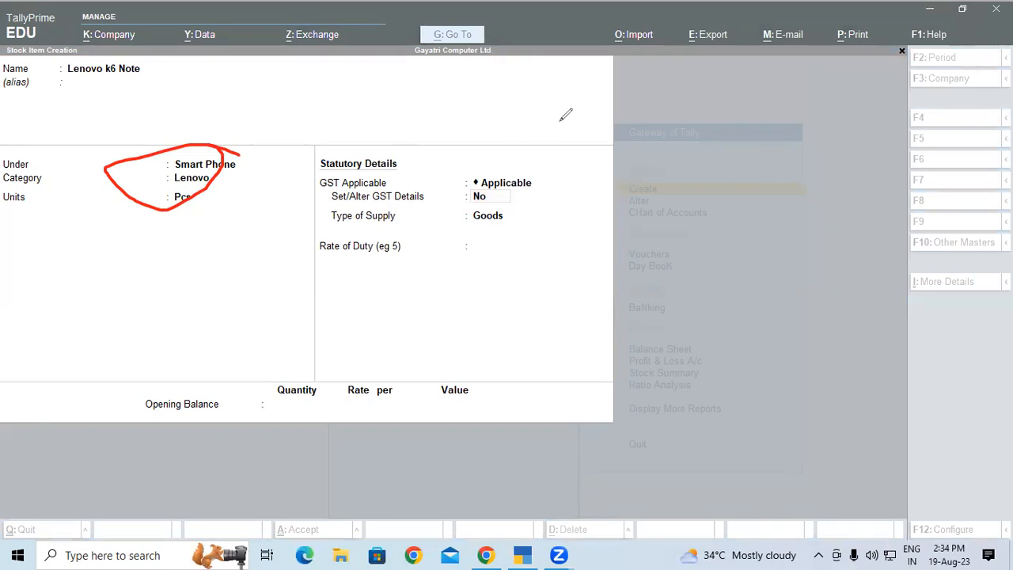
pyautogui.click(472, 216)
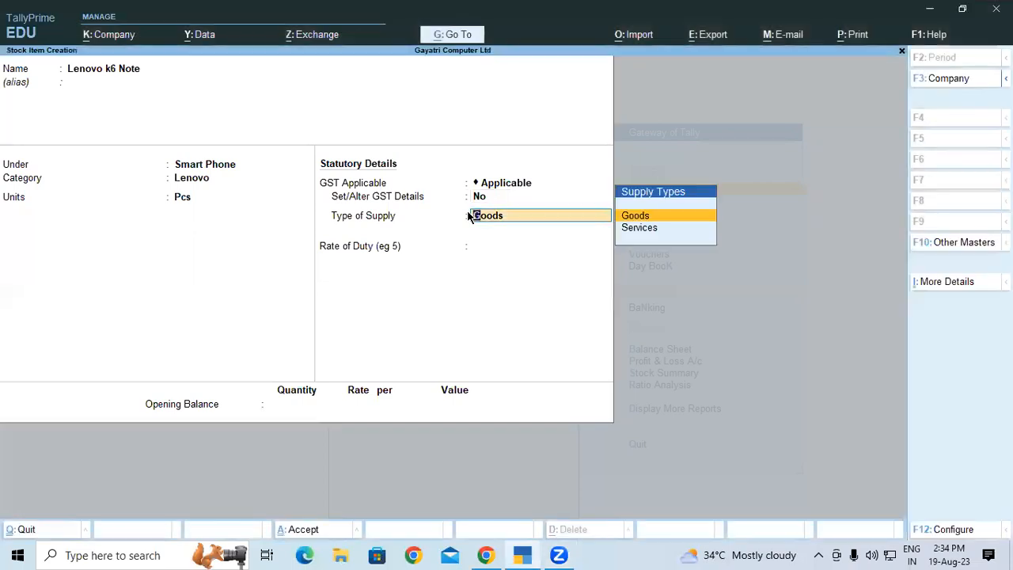
pyautogui.press('BackSpace')
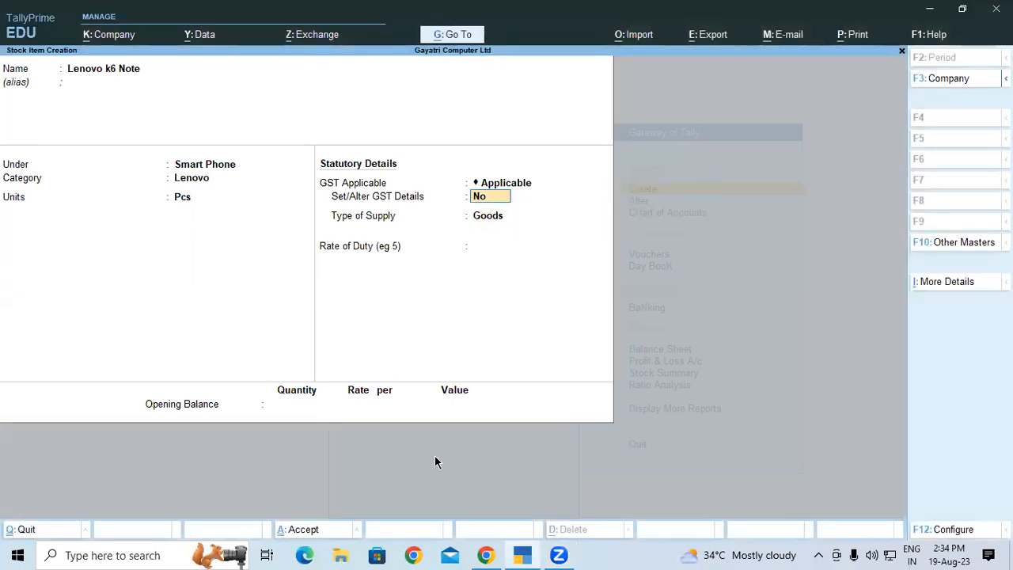
# Switch to the PDF and examine which closing stock items, from Lenovo k6 Note to Samsung Galaxy Note 10 Plus, belong to Smart Phone.
pyautogui.hotkey('alt', 'Tab')
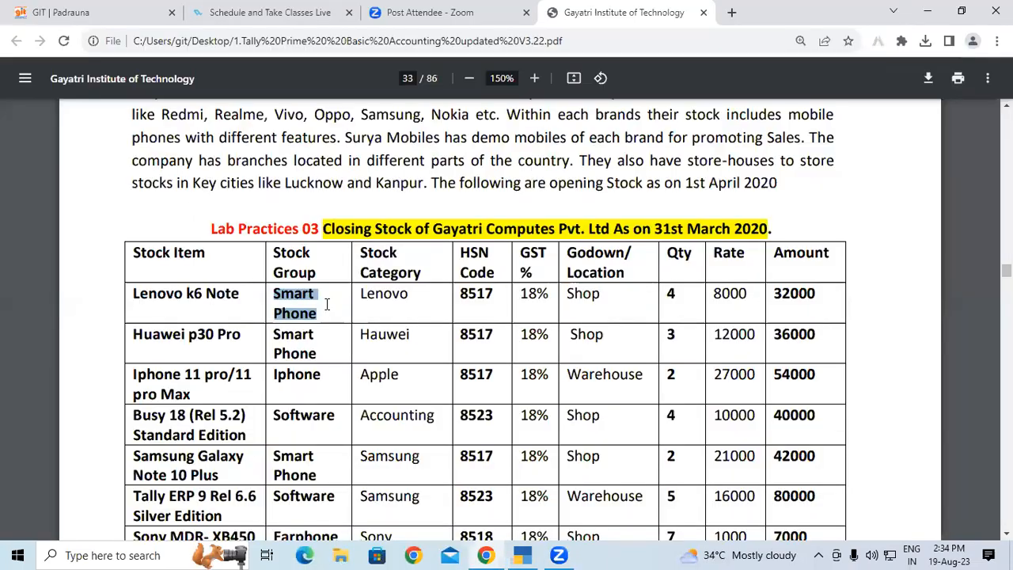
pyautogui.click(322, 309)
pyautogui.moveTo(159, 295); pyautogui.dragTo(308, 314)
pyautogui.moveTo(162, 334); pyautogui.dragTo(315, 354)
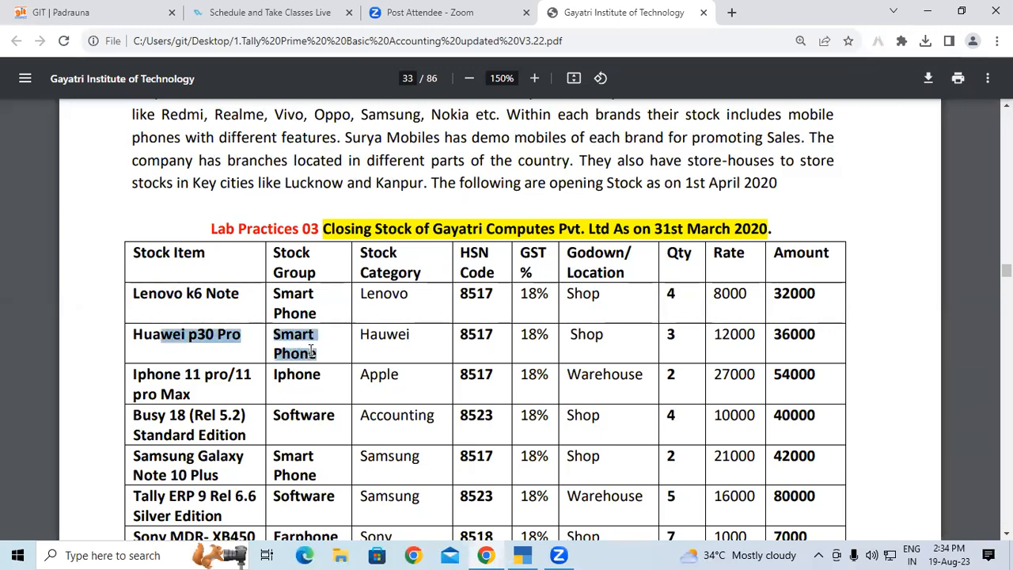
pyautogui.scroll(-3, 315, 353)
pyautogui.scroll(-1, 310, 350)
pyautogui.moveTo(141, 233); pyautogui.dragTo(294, 250)
pyautogui.click(184, 253)
pyautogui.moveTo(141, 232); pyautogui.dragTo(212, 250)
pyautogui.scroll(4, 212, 250)
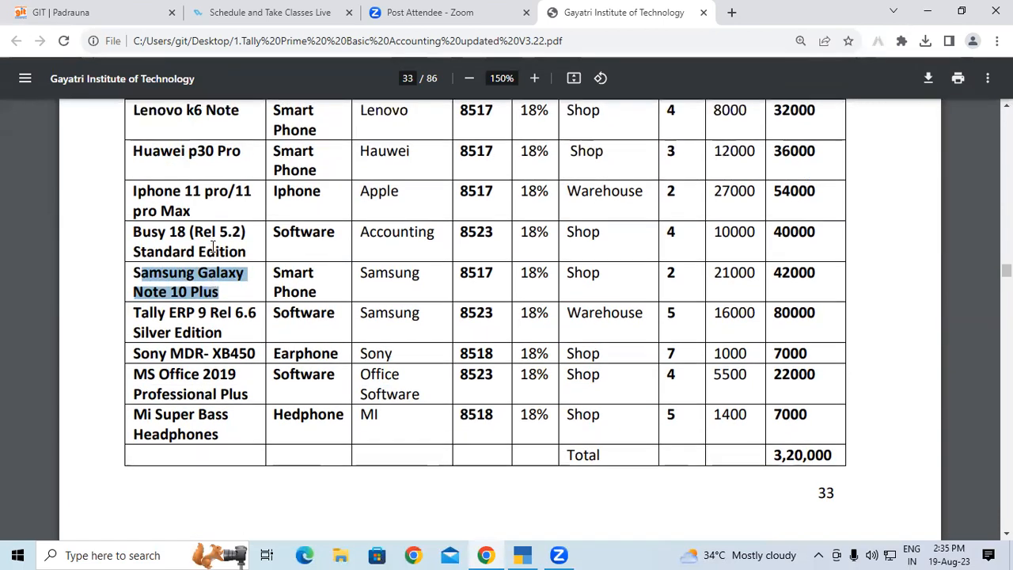
# Compare the Lenovo k6 Note and Huawei p30 Pro rows and their stock groups in the closing stock table.
pyautogui.moveTo(142, 261); pyautogui.dragTo(223, 264)
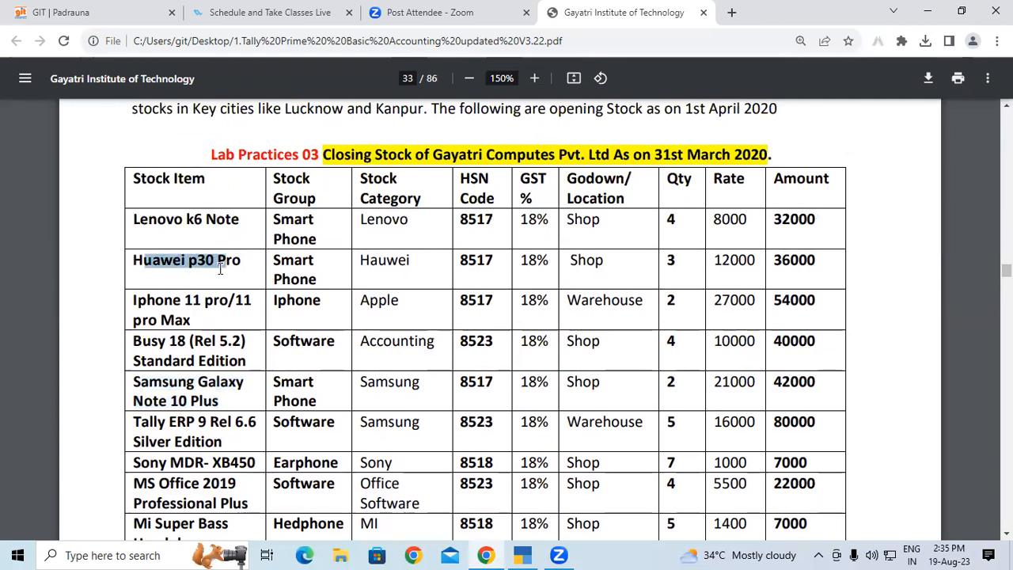
pyautogui.moveTo(139, 219); pyautogui.dragTo(242, 227)
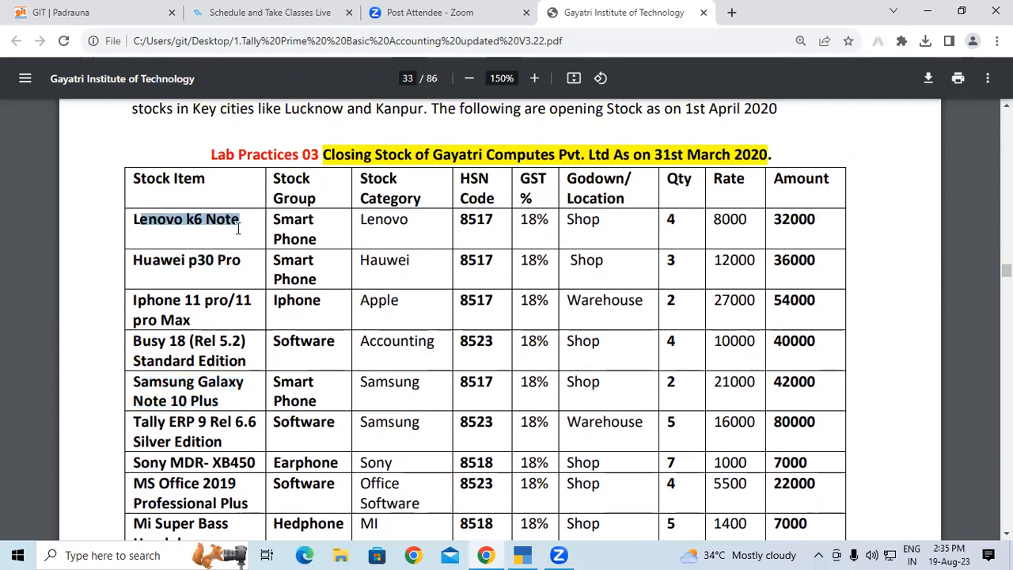
pyautogui.moveTo(274, 220); pyautogui.dragTo(326, 239)
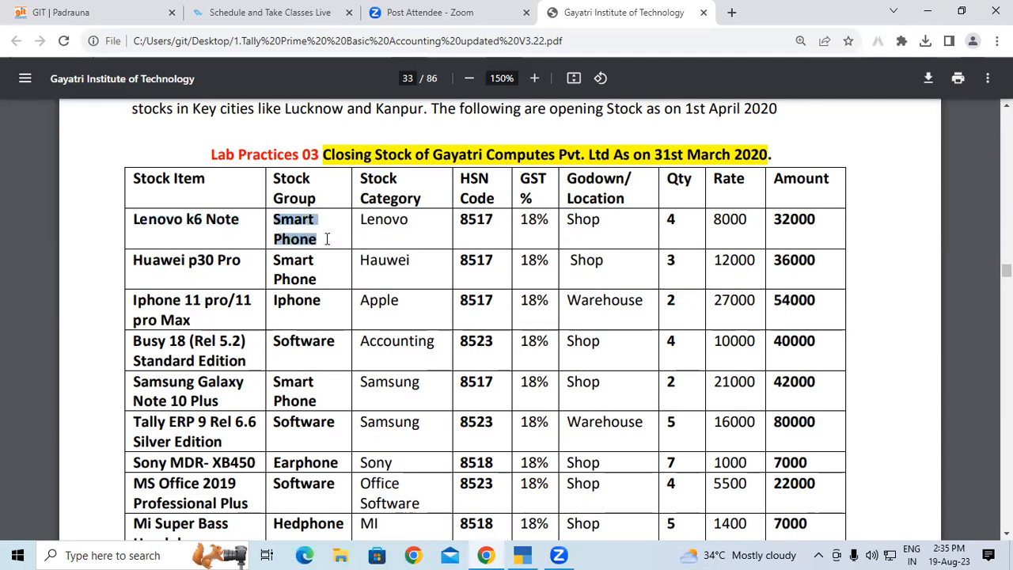
pyautogui.click(326, 239)
pyautogui.moveTo(324, 240); pyautogui.dragTo(263, 239)
pyautogui.moveTo(199, 261); pyautogui.dragTo(234, 267)
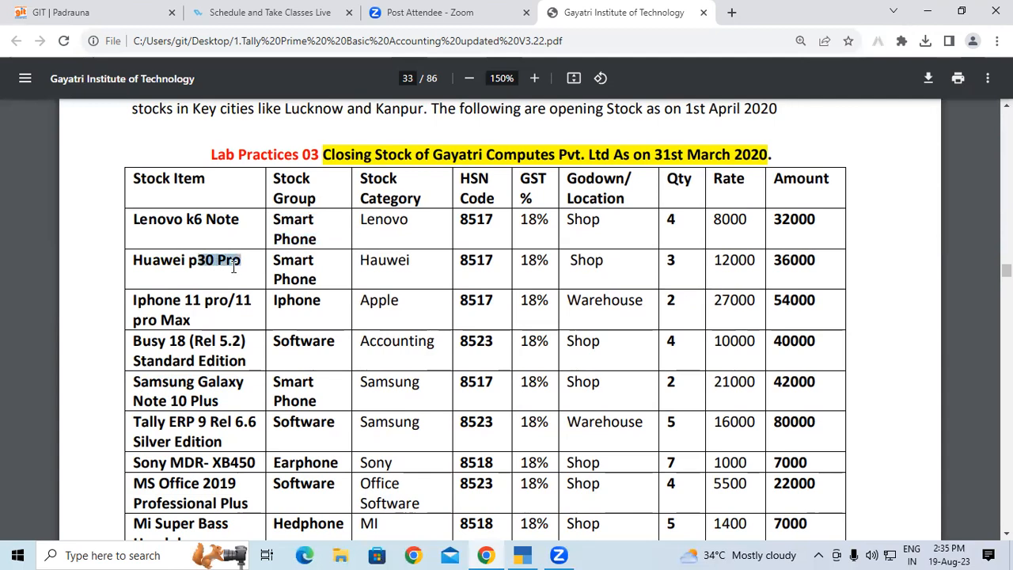
pyautogui.moveTo(319, 276); pyautogui.dragTo(275, 264)
pyautogui.click(152, 263)
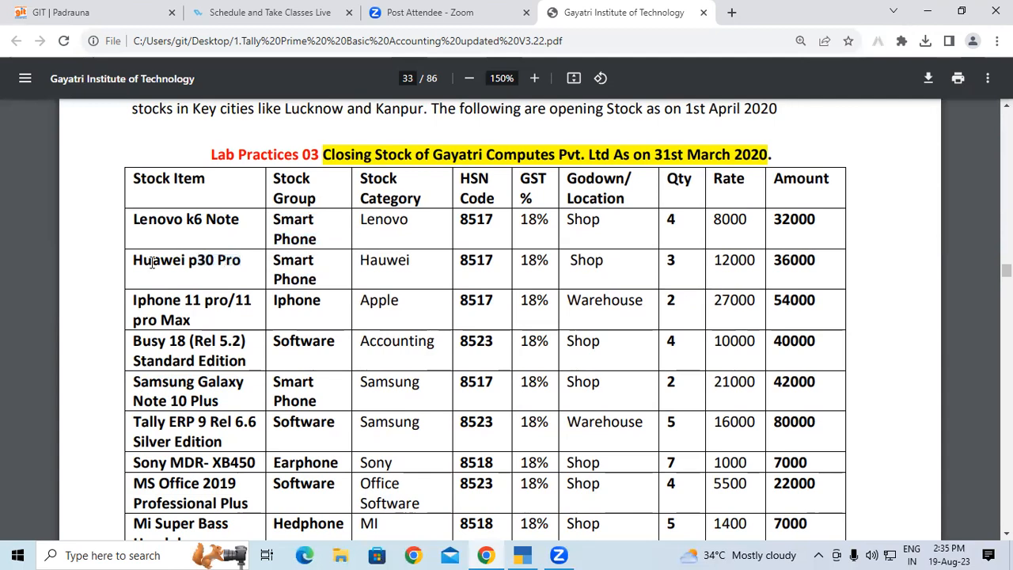
pyautogui.moveTo(152, 263); pyautogui.dragTo(194, 269)
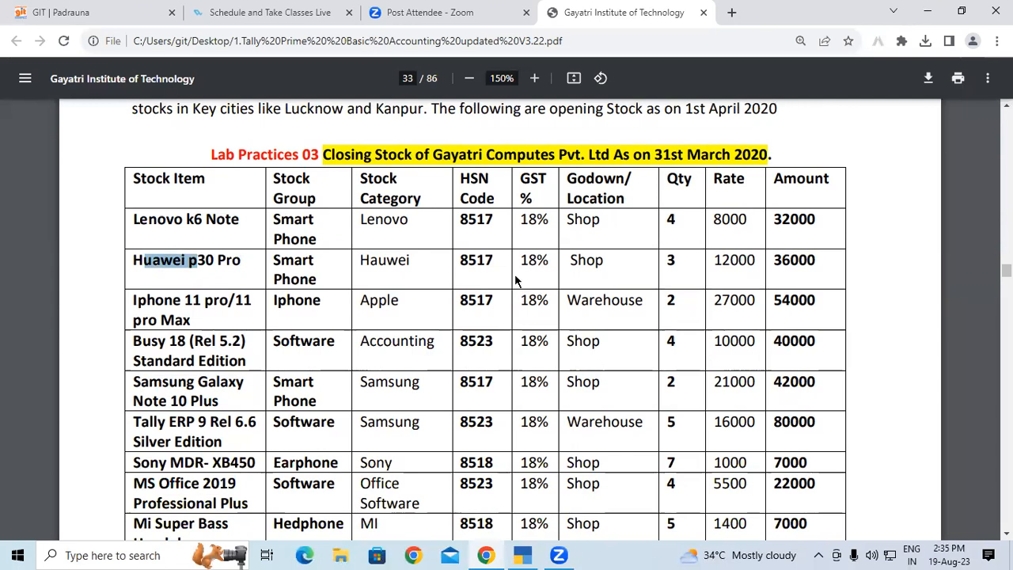
# Keep Lenovo k6 Note's statutory details, with Goods as the type of supply and a rate of duty of 0.
pyautogui.hotkey('alt', 'Tab')
pyautogui.press('Return')
pyautogui.press('Return')
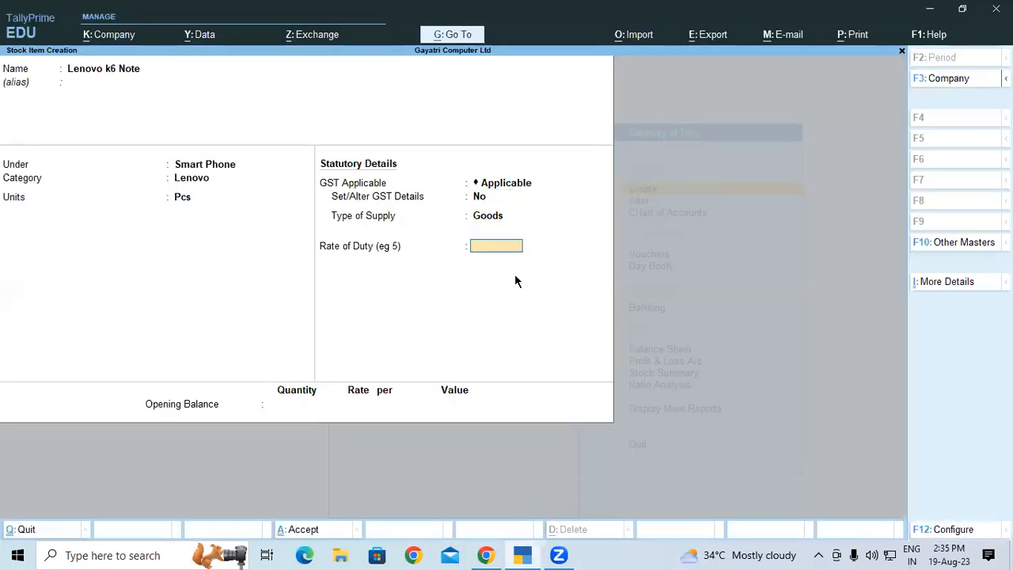
pyautogui.press('Return')
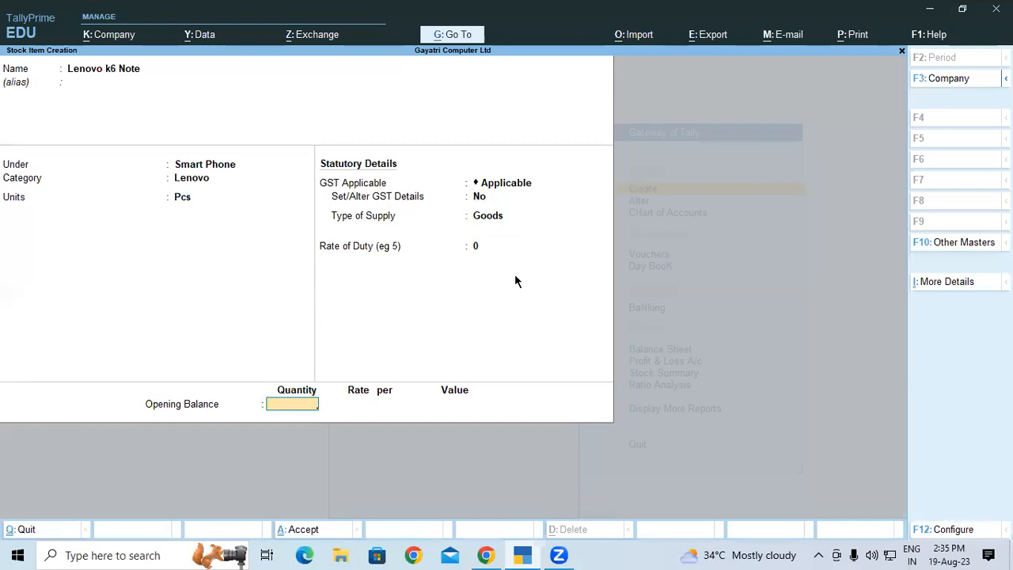
# Look up Lenovo k6 Note's quantity in the closing stock PDF and enter 4 Pcs as its opening balance.
pyautogui.hotkey('alt', 'Tab')
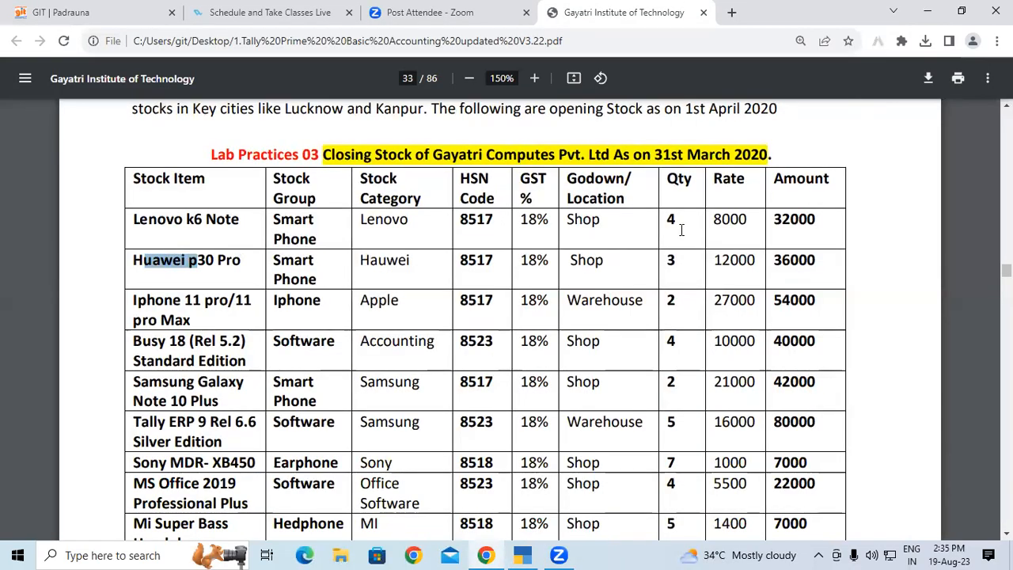
pyautogui.moveTo(677, 219); pyautogui.dragTo(665, 219)
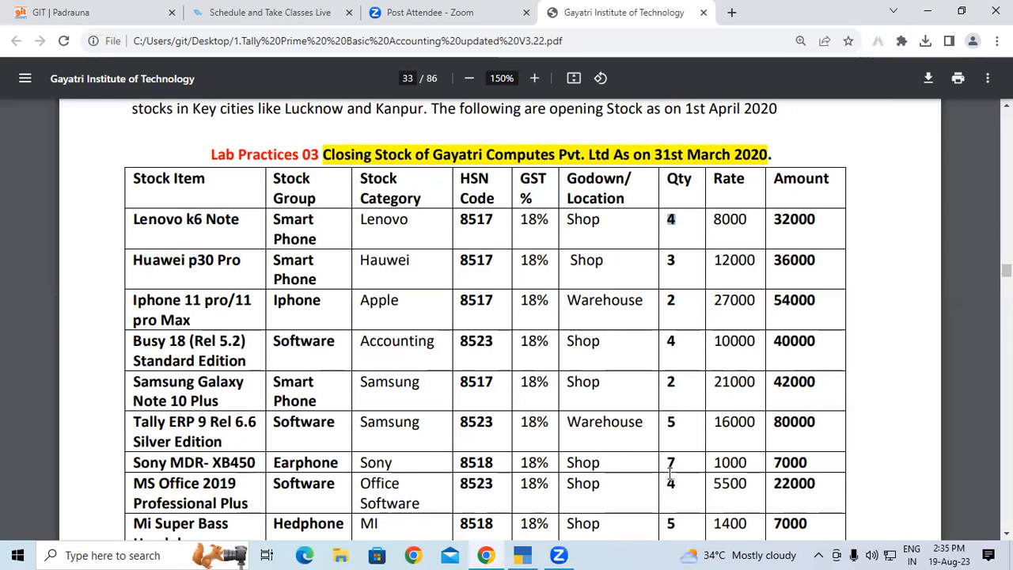
pyautogui.hotkey('alt', 'Tab')
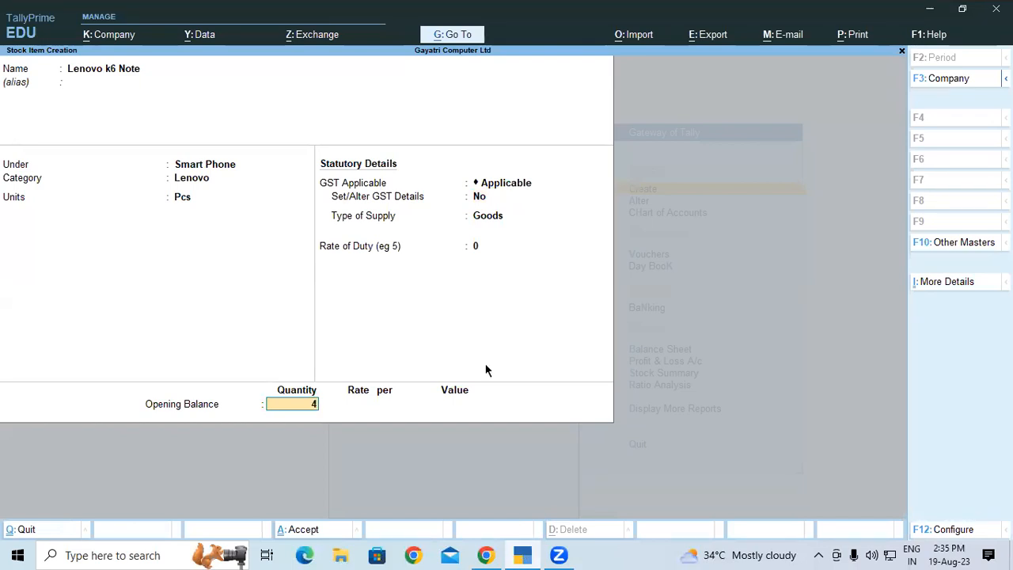
pyautogui.press('Return')
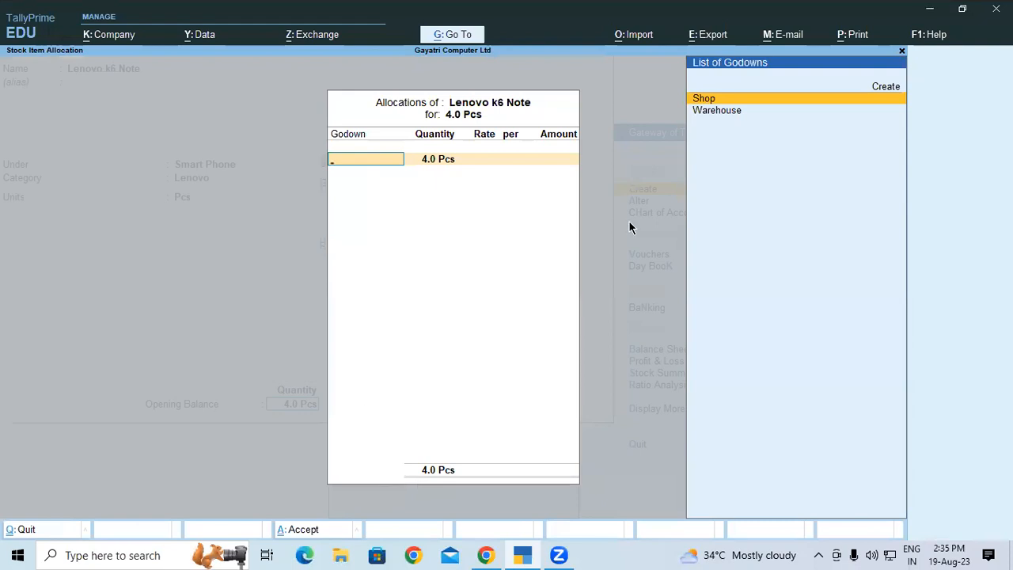
# Allocate the 4 Pcs of Lenovo k6 Note to the Shop godown at a rate of 8000, as listed in the stock PDF.
pyautogui.hotkey('alt', 'Tab')
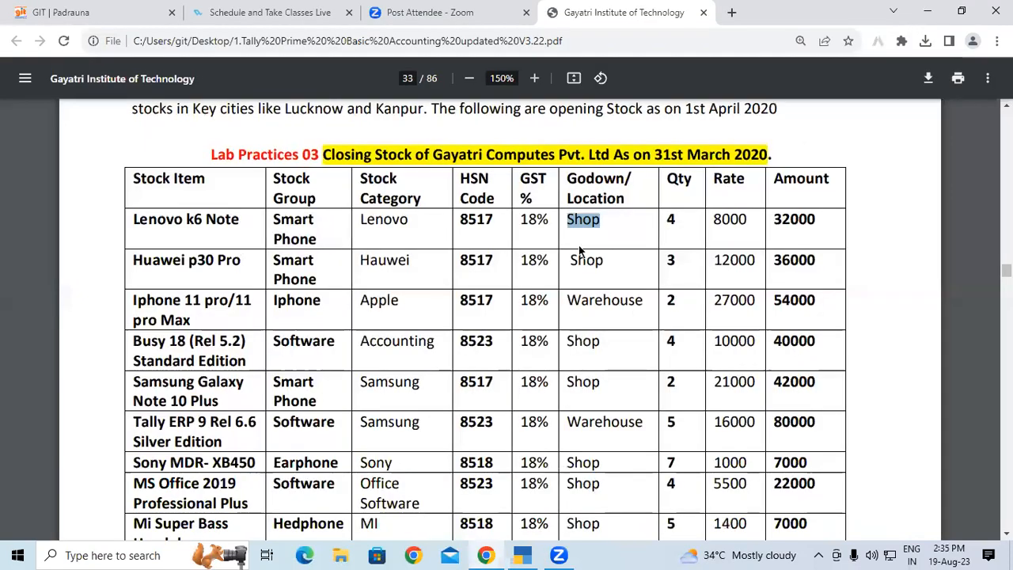
pyautogui.hotkey('alt', 'Tab')
pyautogui.press('Return')
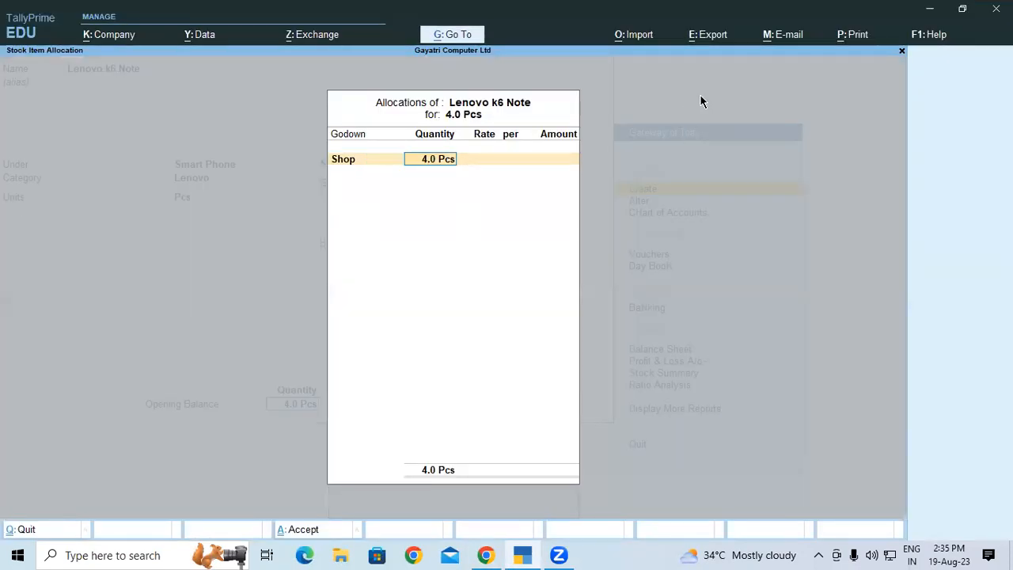
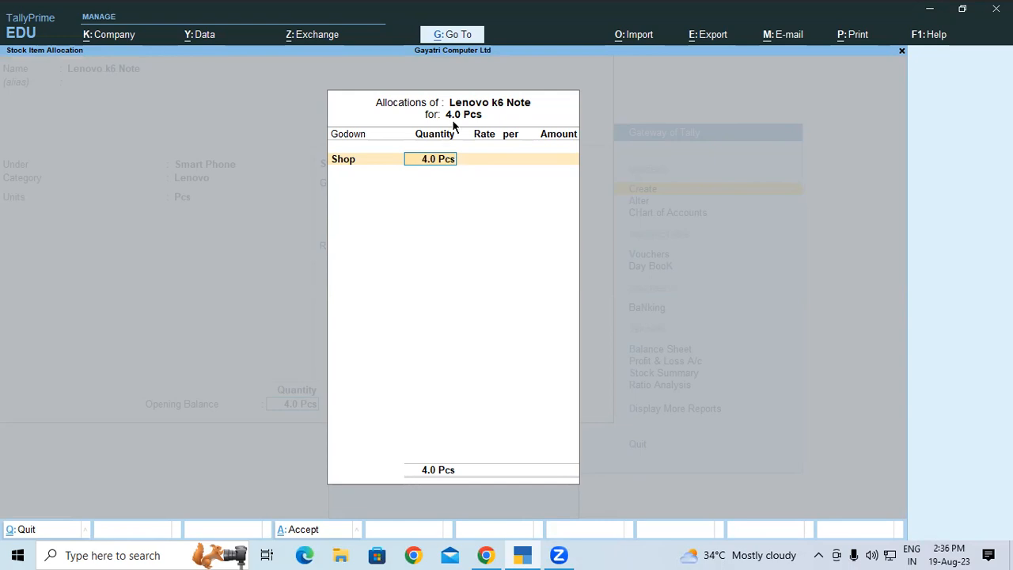
pyautogui.press('Return')
pyautogui.hotkey('alt', 'Tab')
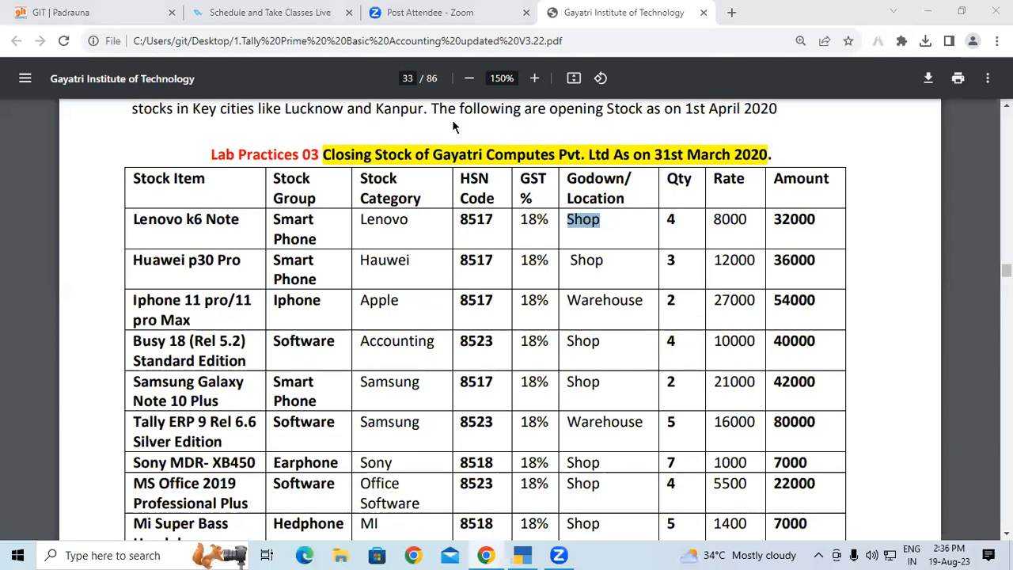
pyautogui.hotkey('alt', 'Tab')
pyautogui.write('8000')
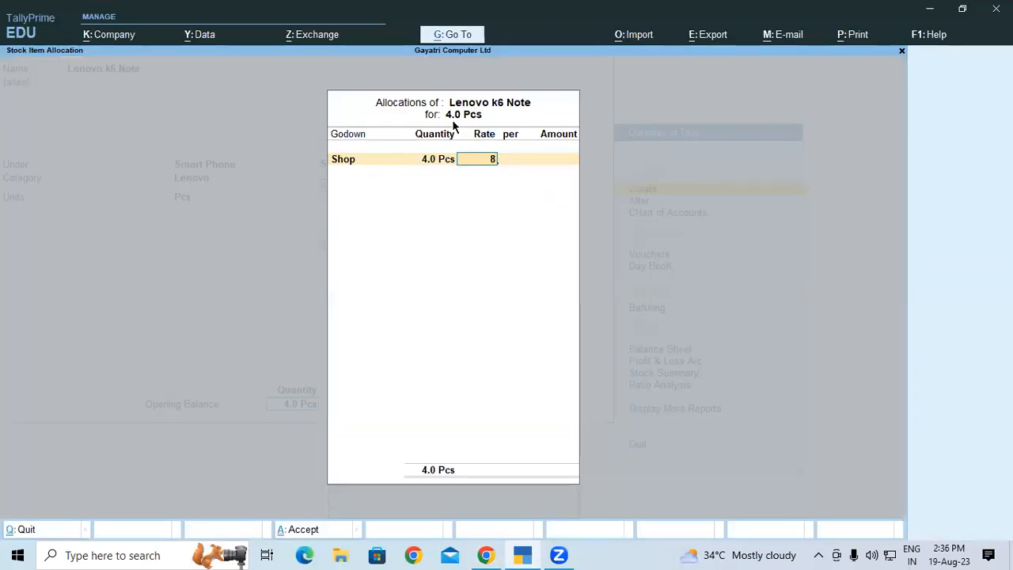
pyautogui.press('Return')
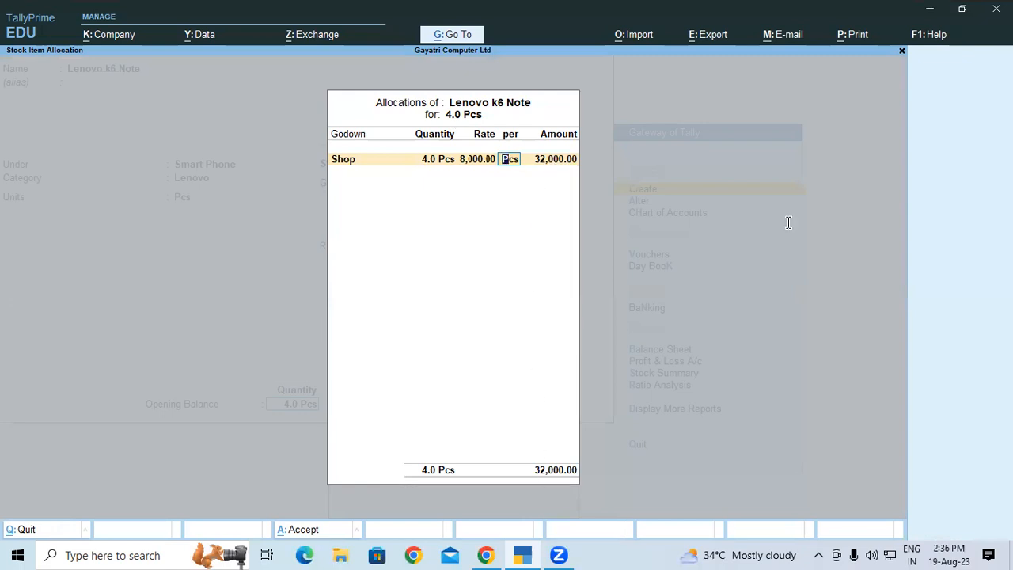
# Check the amount against the Lenovo k6 Note row in the stock PDF and complete the godown allocation in TallyPrime.
pyautogui.hotkey('alt', 'Tab')
pyautogui.moveTo(787, 220); pyautogui.dragTo(167, 225)
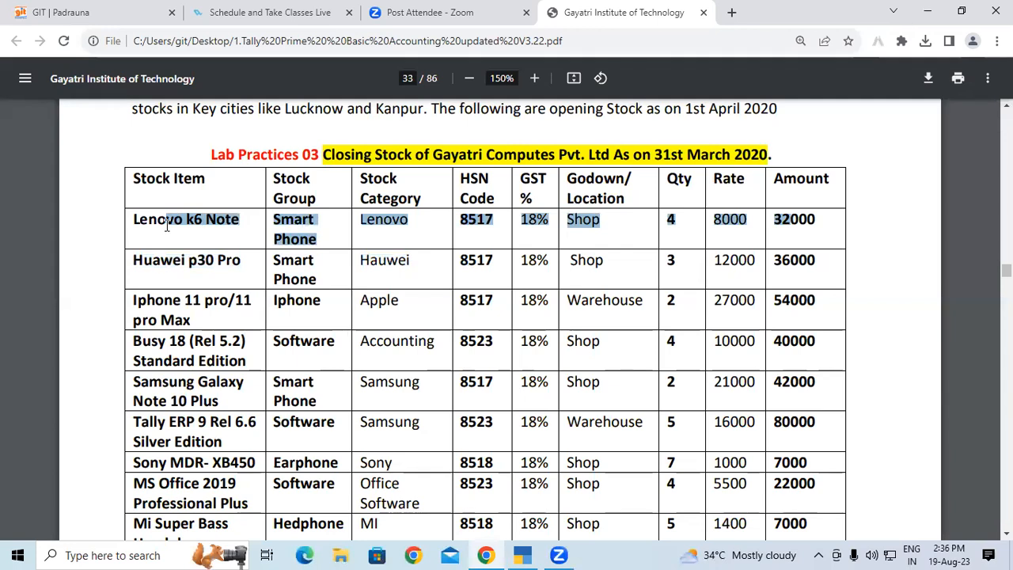
pyautogui.click(163, 224)
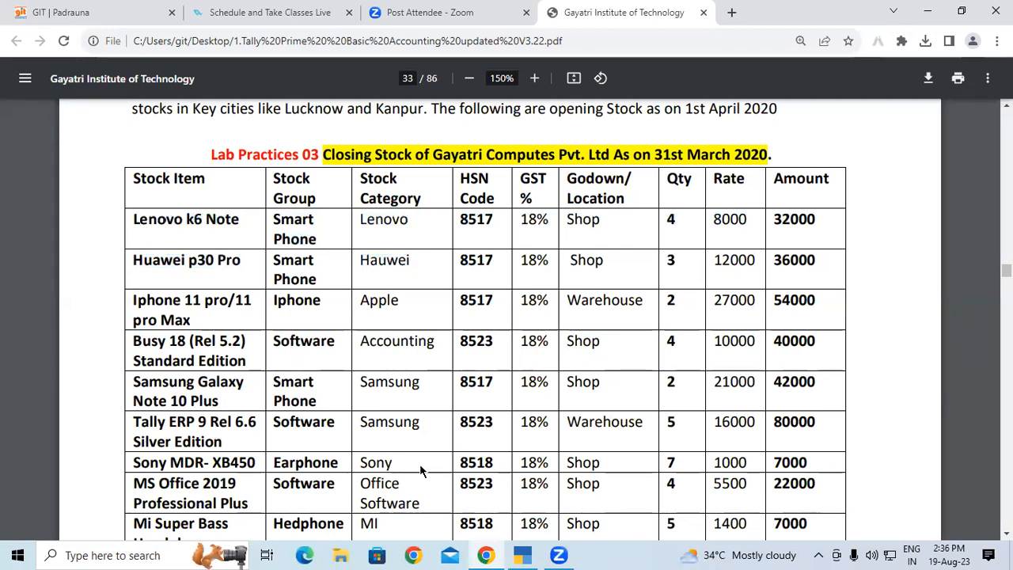
pyautogui.click(522, 555)
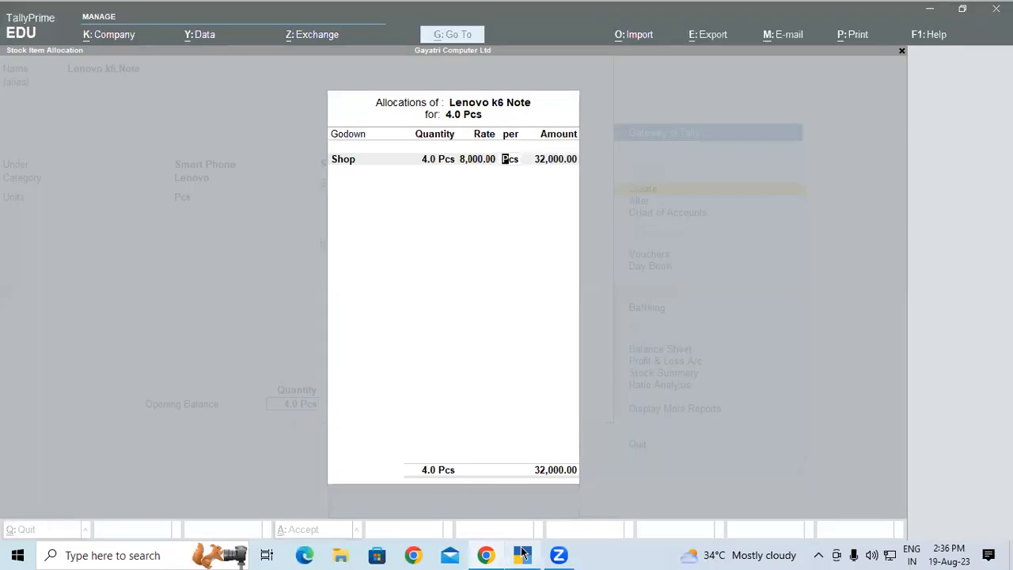
pyautogui.press('Return')
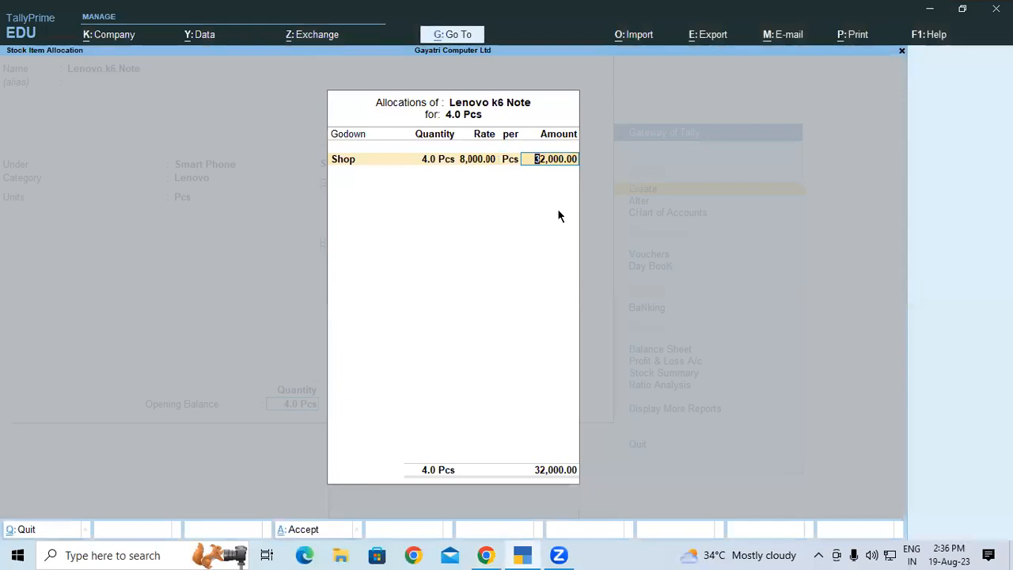
pyautogui.press('Return')
pyautogui.press('Return')
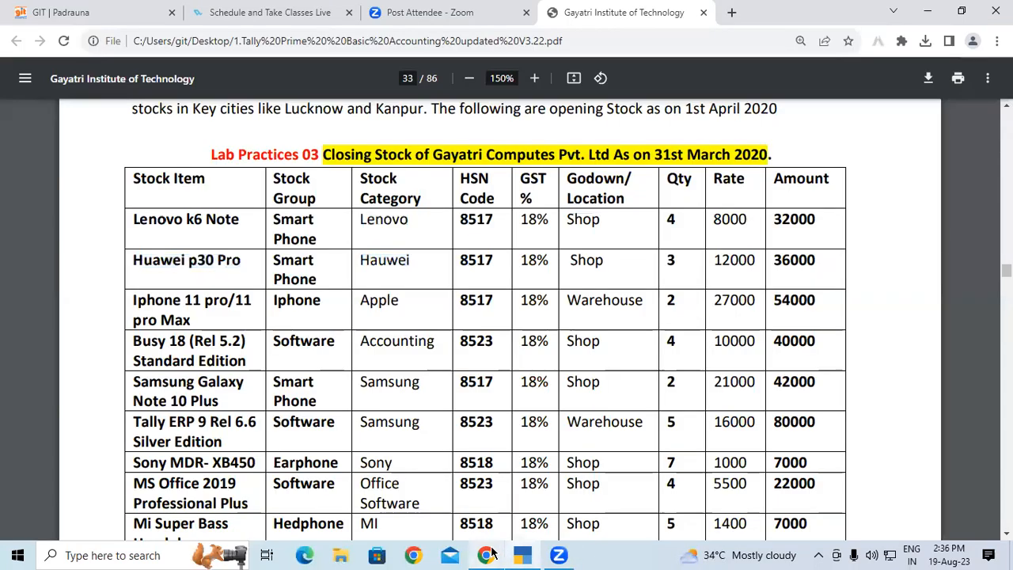
# Review the stock table once more and save the Lenovo k6 Note stock item.
pyautogui.click(486, 554)
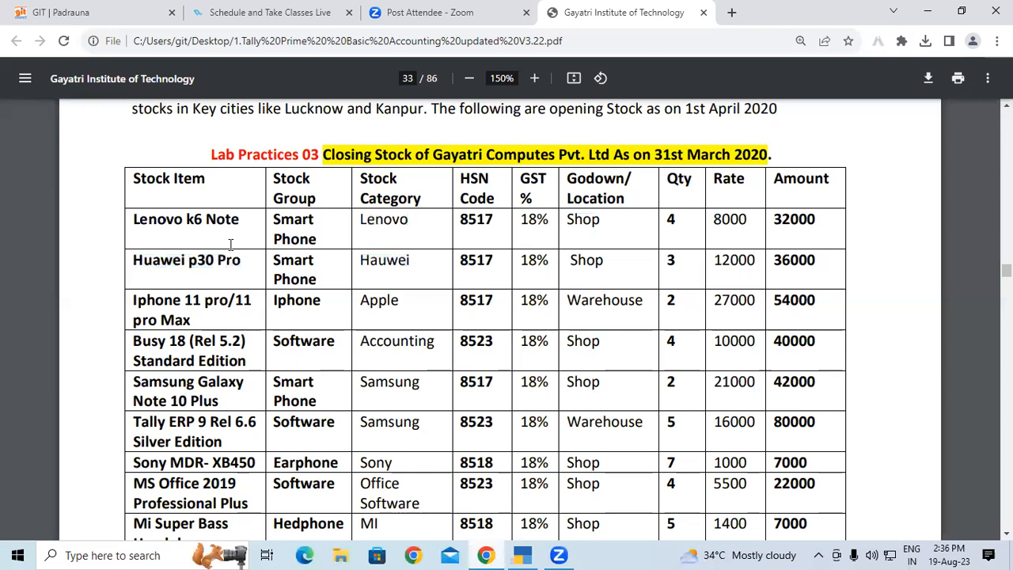
pyautogui.click(479, 554)
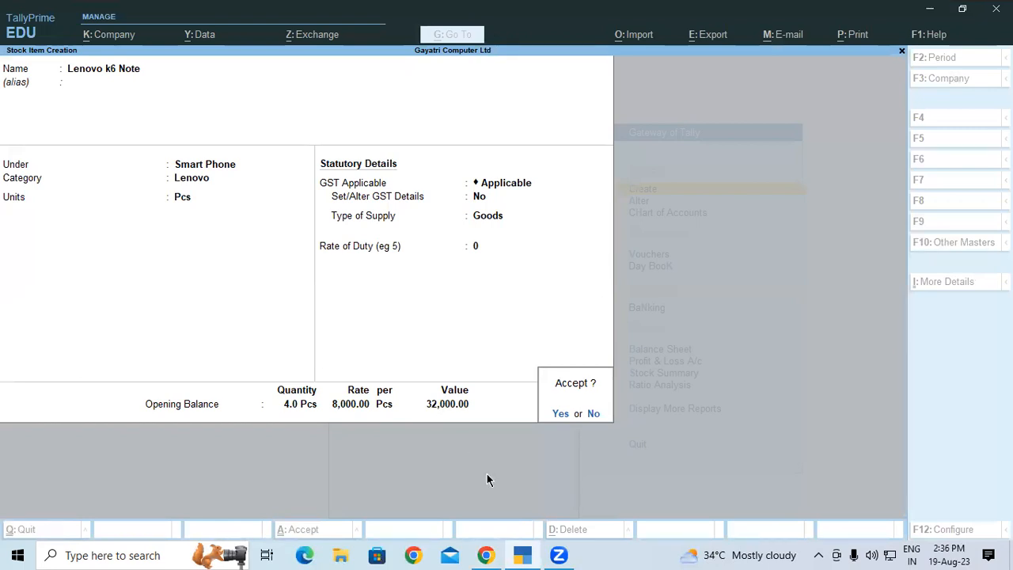
pyautogui.click(560, 415)
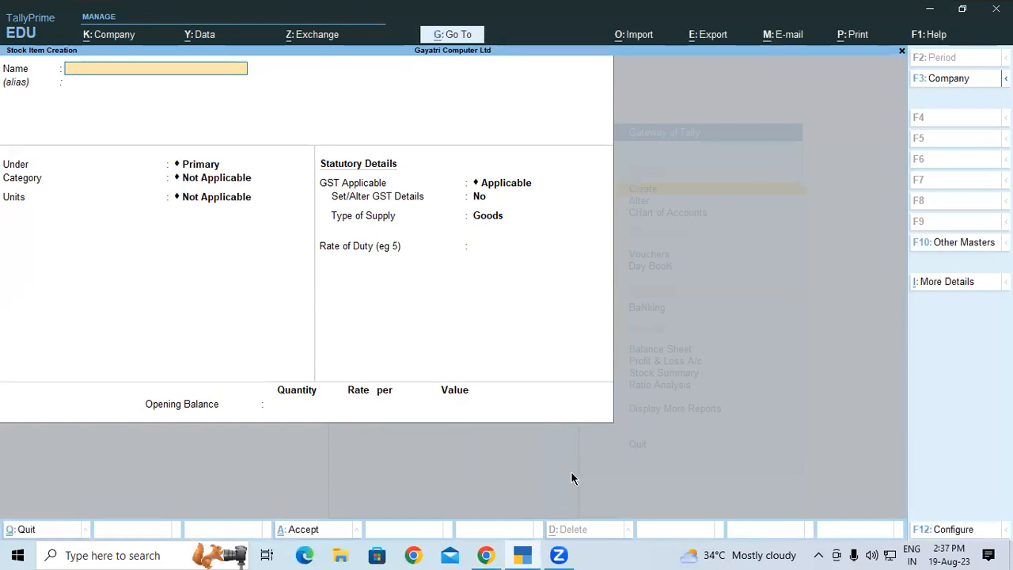
# Copy the name Huawei p30 Pro from the stock PDF into the new stock item's name, leaving the alias empty.
pyautogui.click(485, 555)
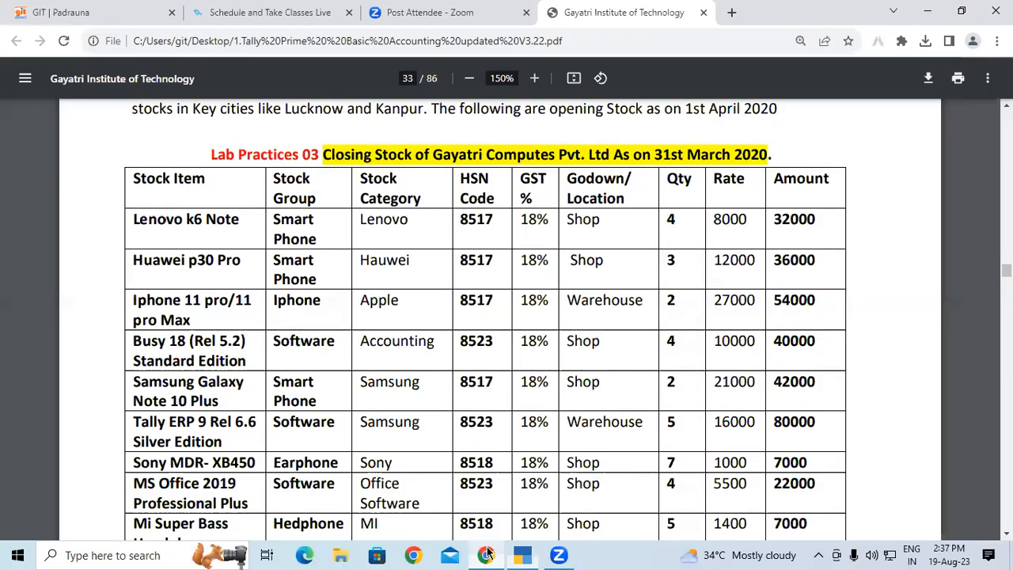
pyautogui.moveTo(131, 261); pyautogui.dragTo(240, 262)
pyautogui.hotkey('ctrl', 'c')
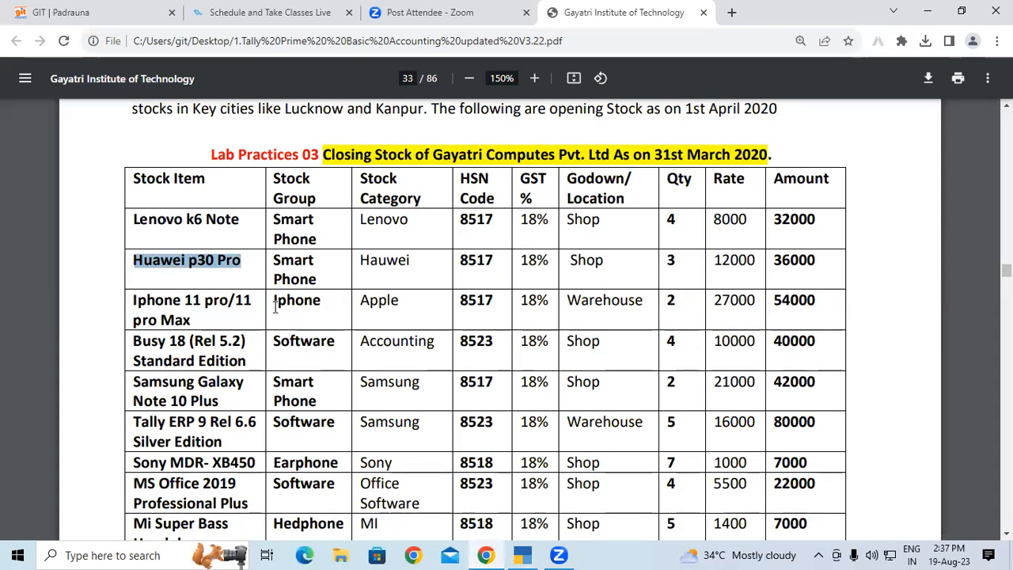
pyautogui.hotkey('alt', 'Tab')
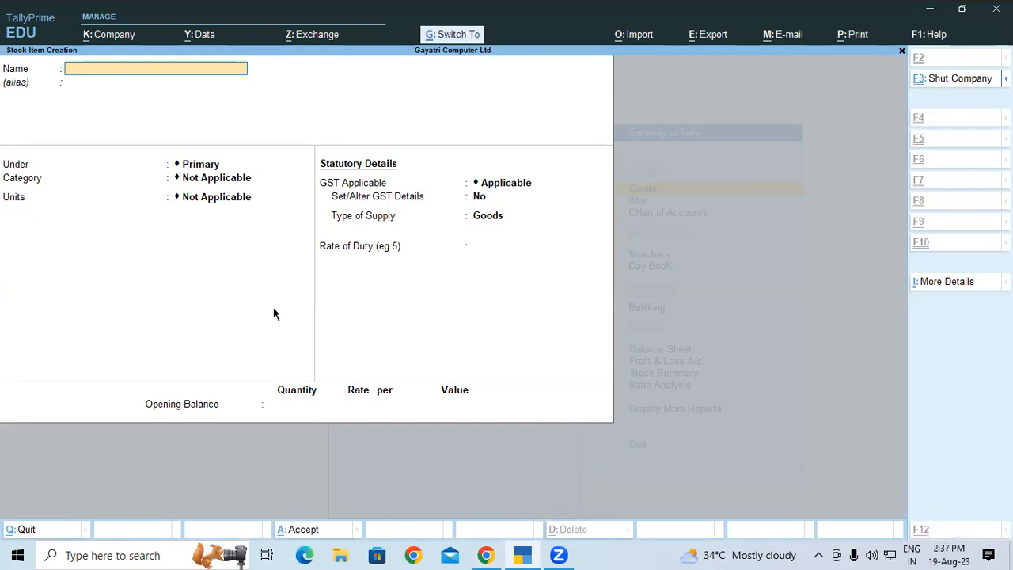
pyautogui.hotkey('ctrl', 'v')
pyautogui.press('Return')
pyautogui.press('Return')
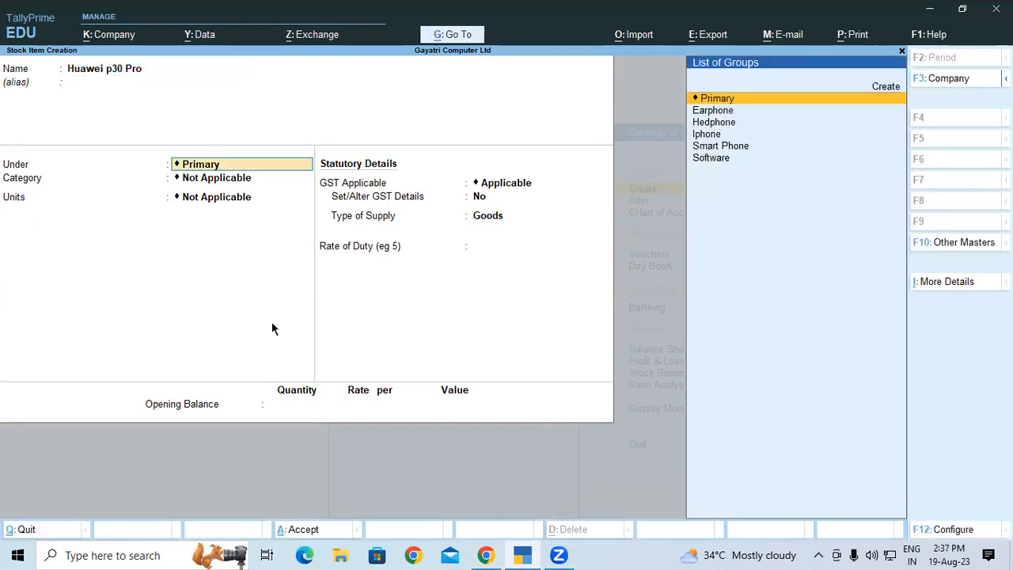
# Put Huawei p30 Pro under the Smart Phone group with category Hauwei and unit Pcs.
pyautogui.write('Sm')
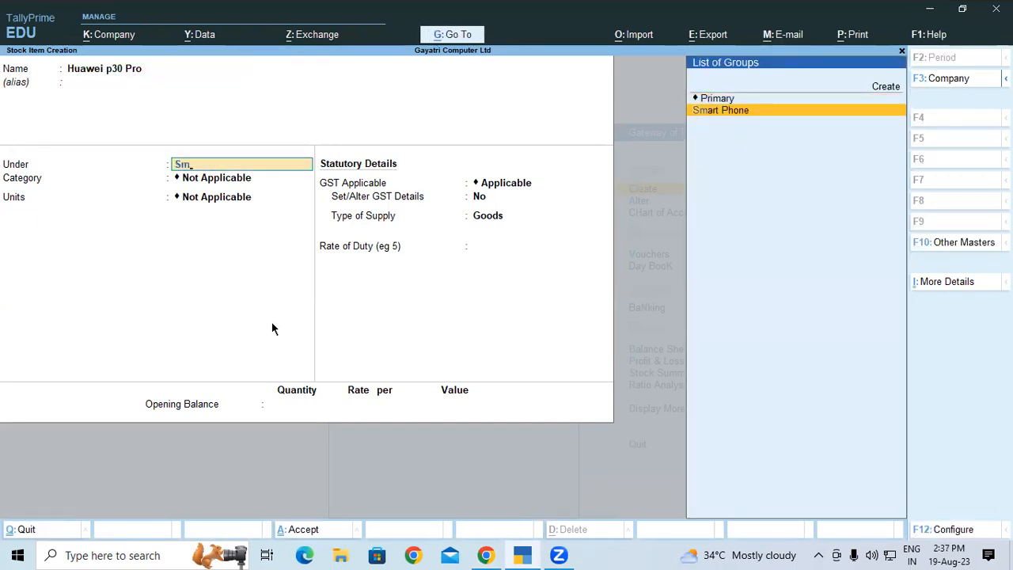
pyautogui.press('Return')
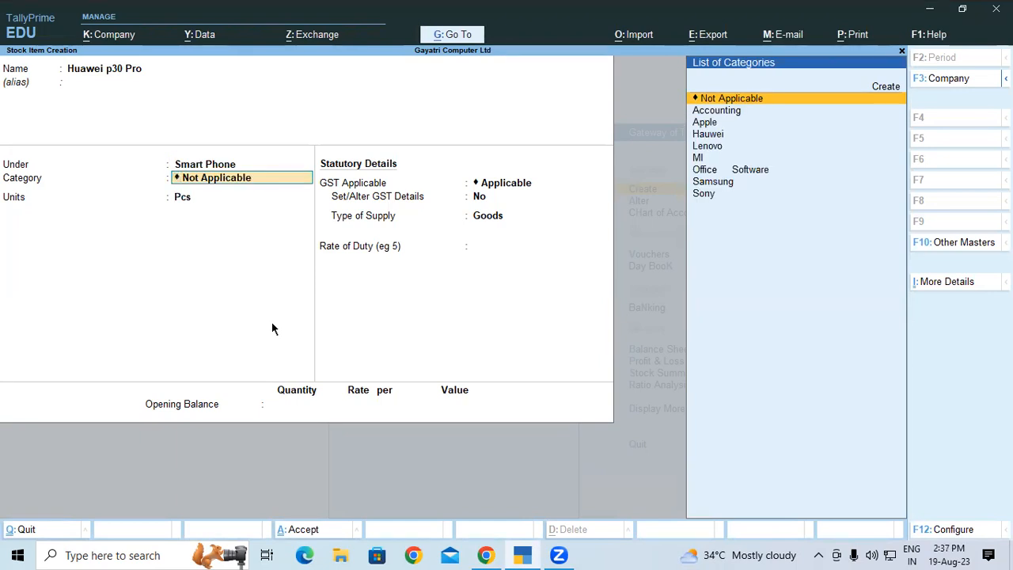
pyautogui.write('H')
pyautogui.press('Return')
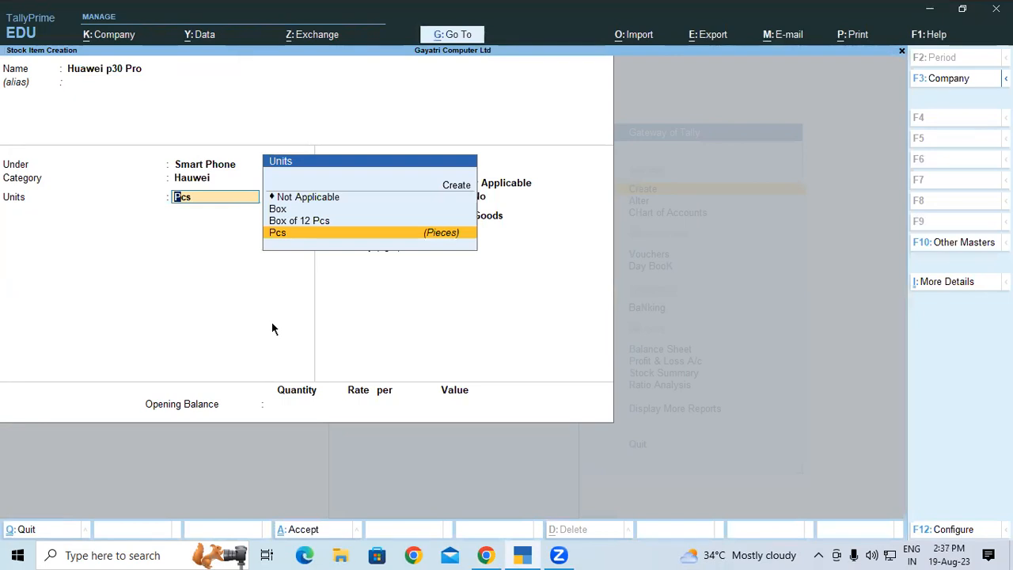
pyautogui.press('Return')
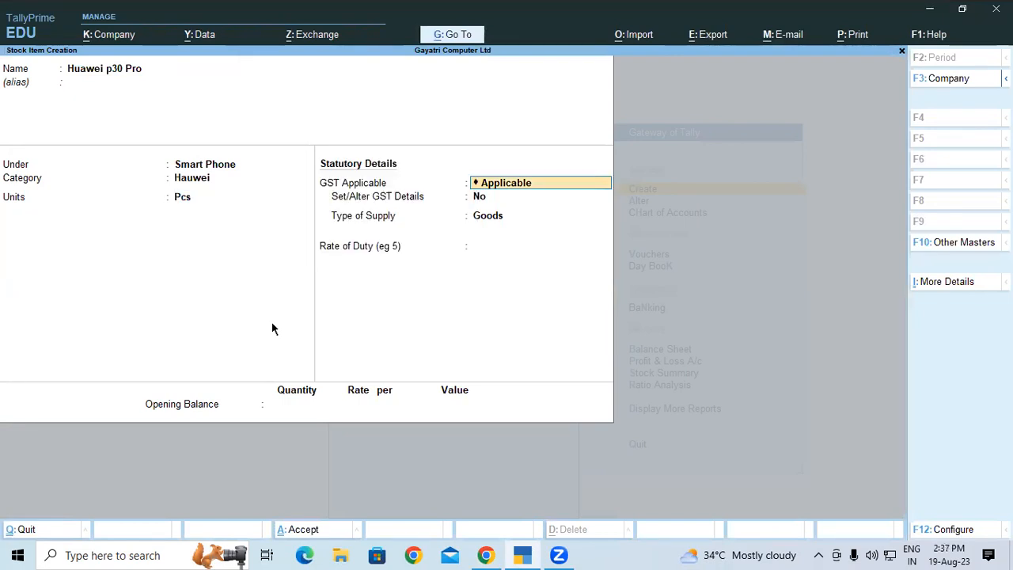
# Keep Huawei p30 Pro's GST defaults with a rate of duty of 0, and consult its row in the stock PDF.
pyautogui.press('Return')
pyautogui.press('Return')
pyautogui.press('Return')
pyautogui.press('Return')
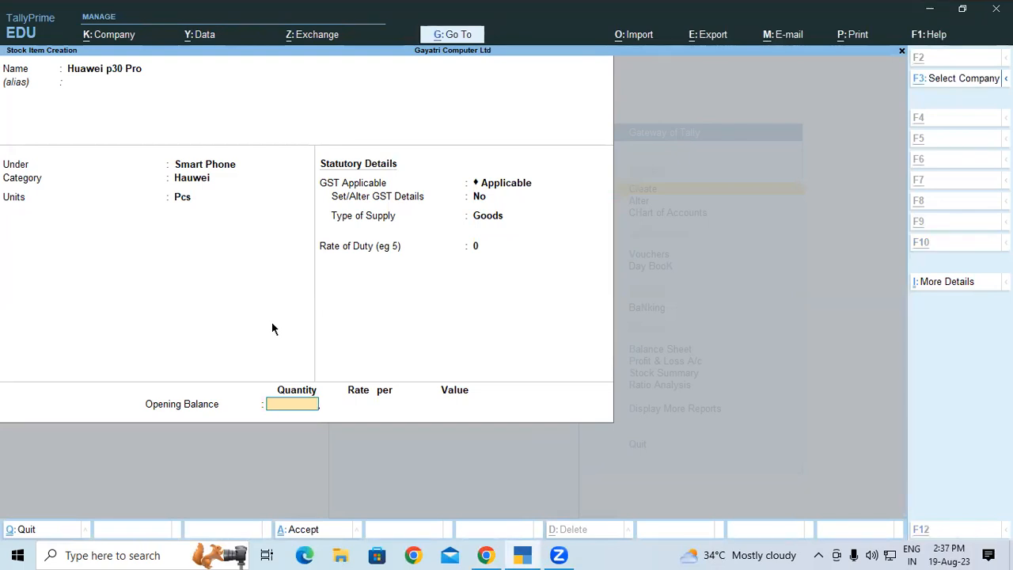
pyautogui.hotkey('alt', 'Tab')
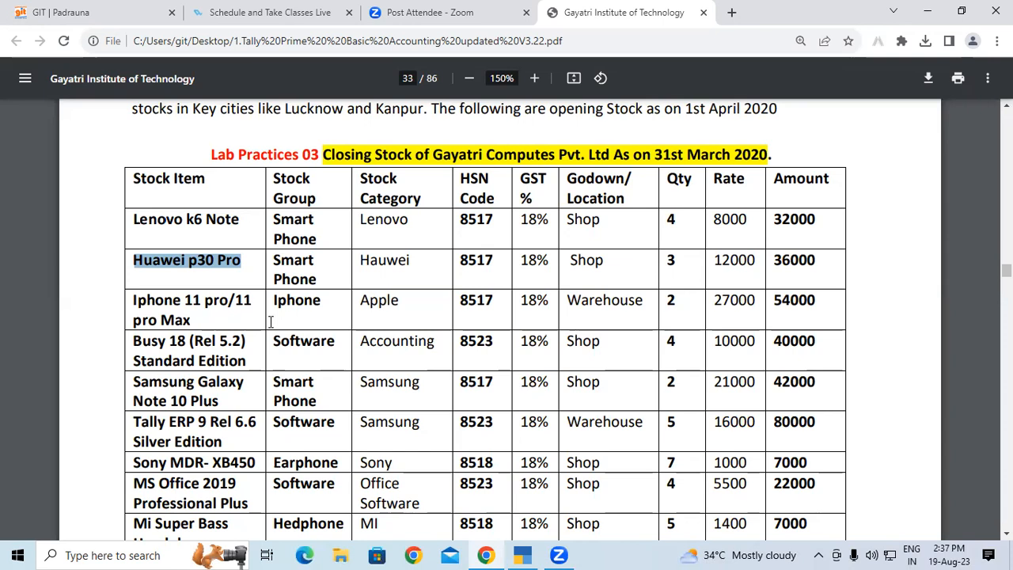
pyautogui.hotkey('alt', 'Tab')
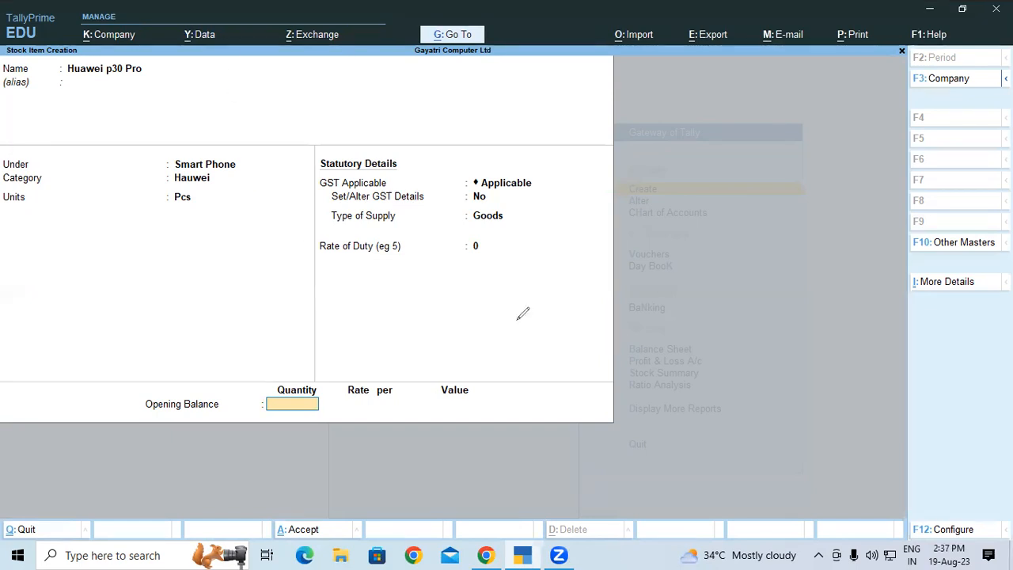
pyautogui.moveTo(514, 237); pyautogui.dragTo(576, 234)
pyautogui.click(415, 346)
pyautogui.moveTo(414, 349); pyautogui.dragTo(479, 332)
pyautogui.moveTo(503, 294); pyautogui.dragTo(562, 281)
pyautogui.moveTo(73, 265)
pyautogui.mouseDown()
pyautogui.moveTo(100, 346)
pyautogui.moveTo(172, 242)
pyautogui.moveTo(123, 333)
pyautogui.moveTo(101, 341)
pyautogui.mouseUp()
pyautogui.moveTo(200, 368); pyautogui.dragTo(230, 417)
pyautogui.moveTo(231, 349); pyautogui.dragTo(261, 364)
pyautogui.moveTo(256, 349); pyautogui.dragTo(231, 348)
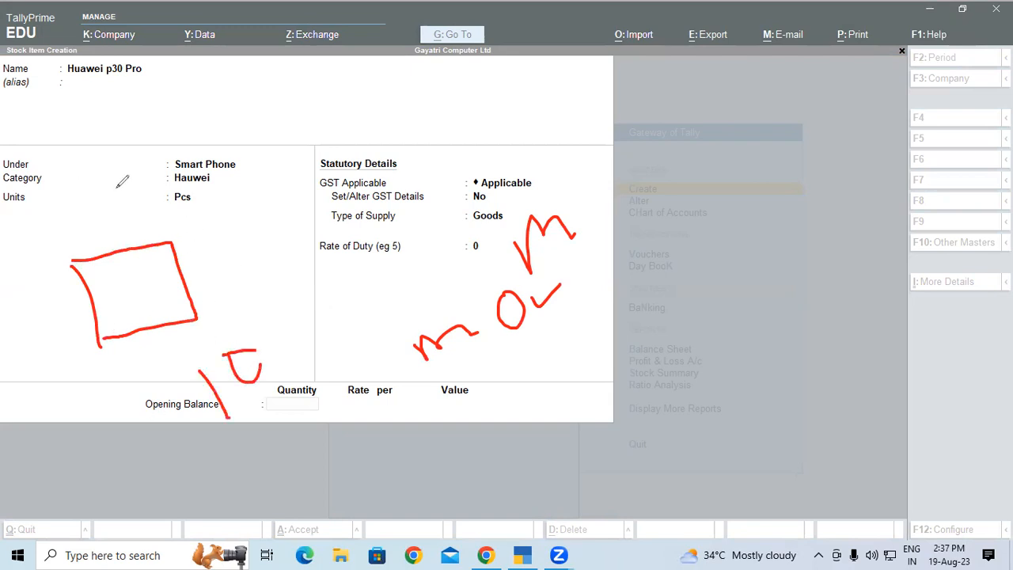
pyautogui.moveTo(144, 242)
pyautogui.mouseDown()
pyautogui.moveTo(151, 258)
pyautogui.moveTo(146, 246)
pyautogui.mouseUp()
pyautogui.moveTo(125, 298)
pyautogui.mouseDown()
pyautogui.moveTo(126, 326)
pyautogui.moveTo(155, 318)
pyautogui.mouseUp()
pyautogui.moveTo(175, 304)
pyautogui.mouseDown()
pyautogui.moveTo(206, 281)
pyautogui.moveTo(237, 289)
pyautogui.mouseUp()
pyautogui.moveTo(238, 273)
pyautogui.mouseDown()
pyautogui.moveTo(261, 277)
pyautogui.moveTo(228, 268)
pyautogui.mouseUp()
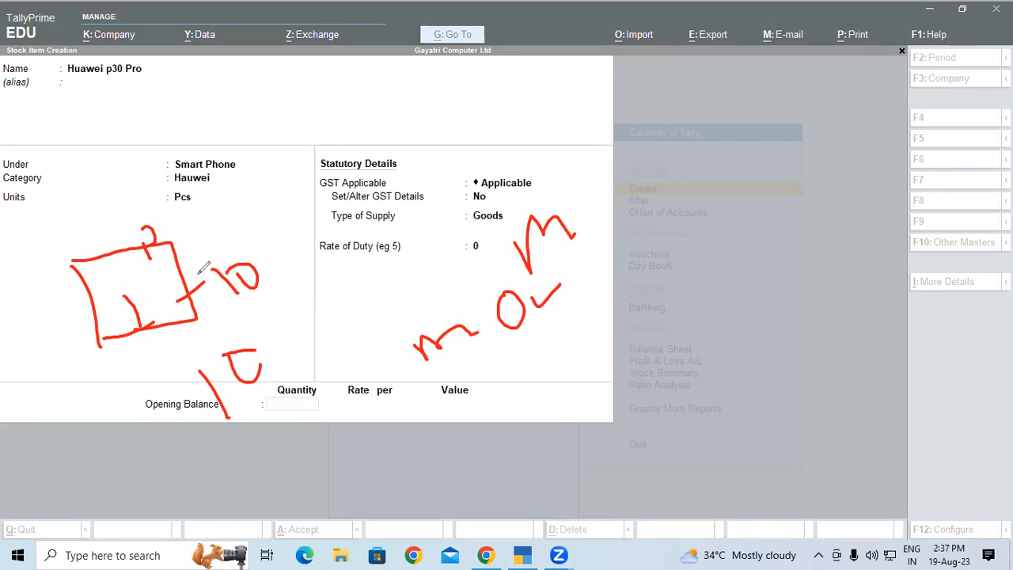
pyautogui.click(703, 122)
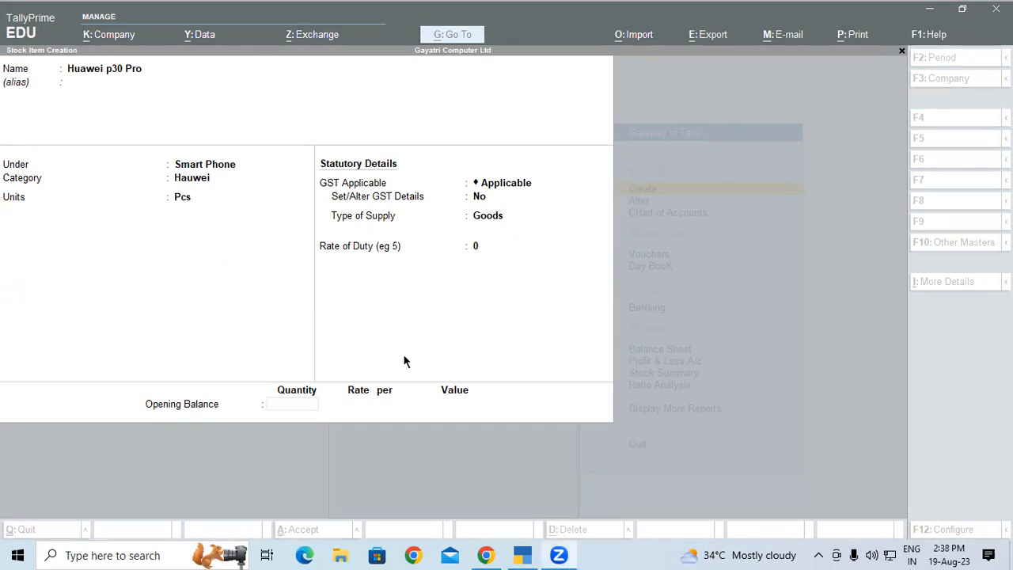
pyautogui.click(372, 346)
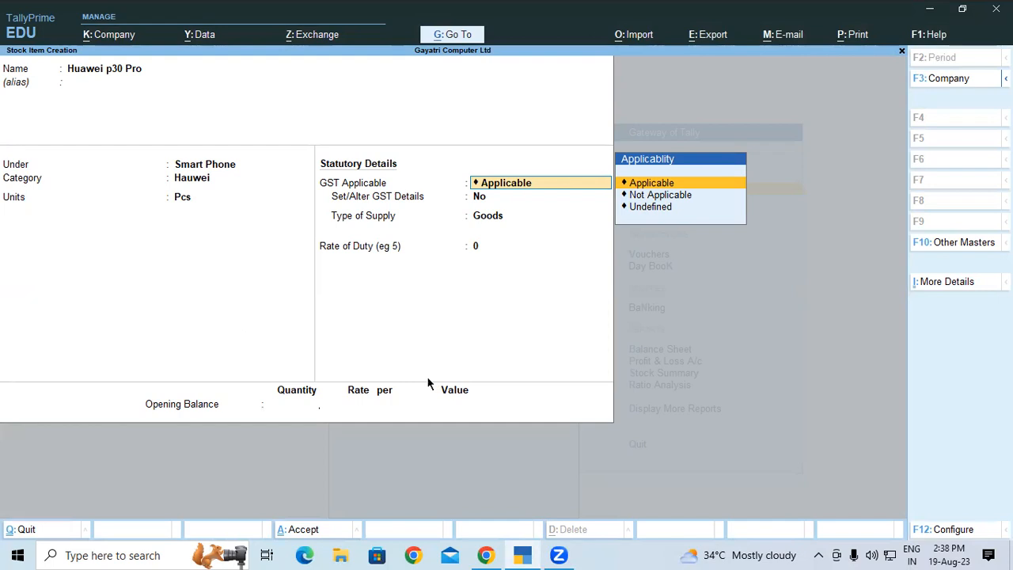
# Read the Unit of Measure explanation in the inventory lesson PDF and review the closing stock table.
pyautogui.click(174, 200)
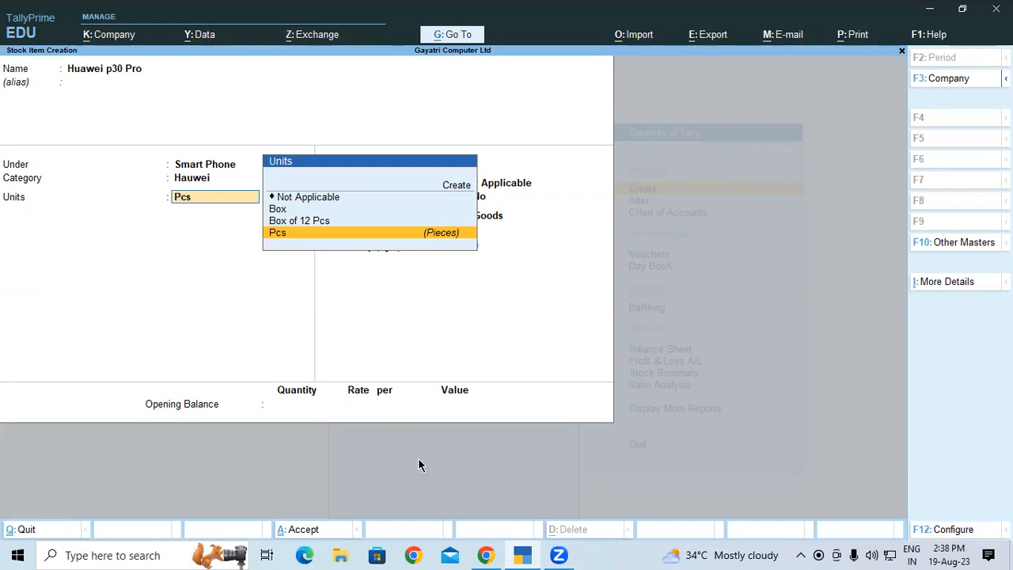
pyautogui.click(487, 554)
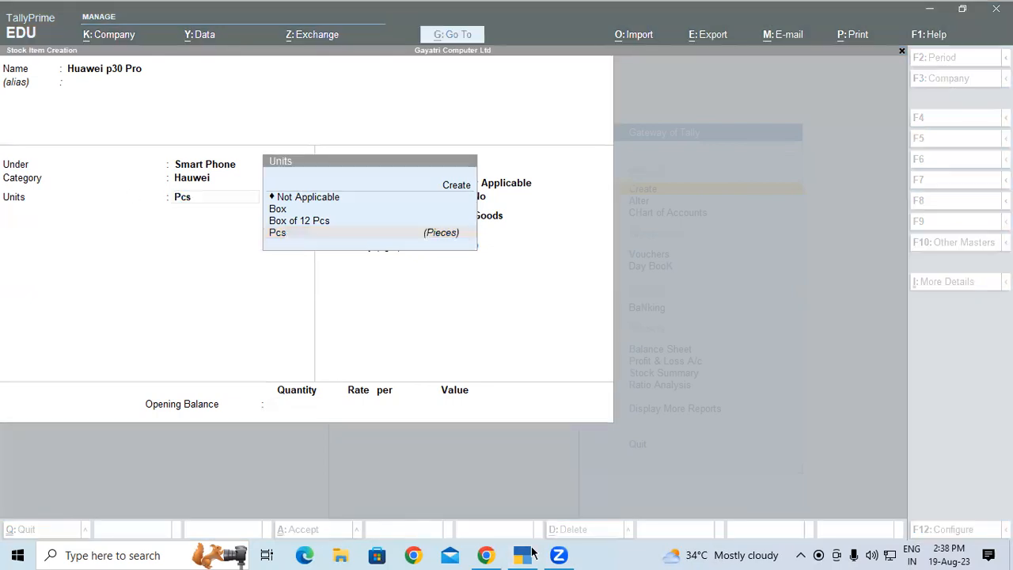
pyautogui.click(486, 554)
pyautogui.scroll(-8, 327, 277)
pyautogui.scroll(-3, 330, 280)
pyautogui.moveTo(133, 386); pyautogui.dragTo(220, 387)
pyautogui.scroll(-1, 373, 348)
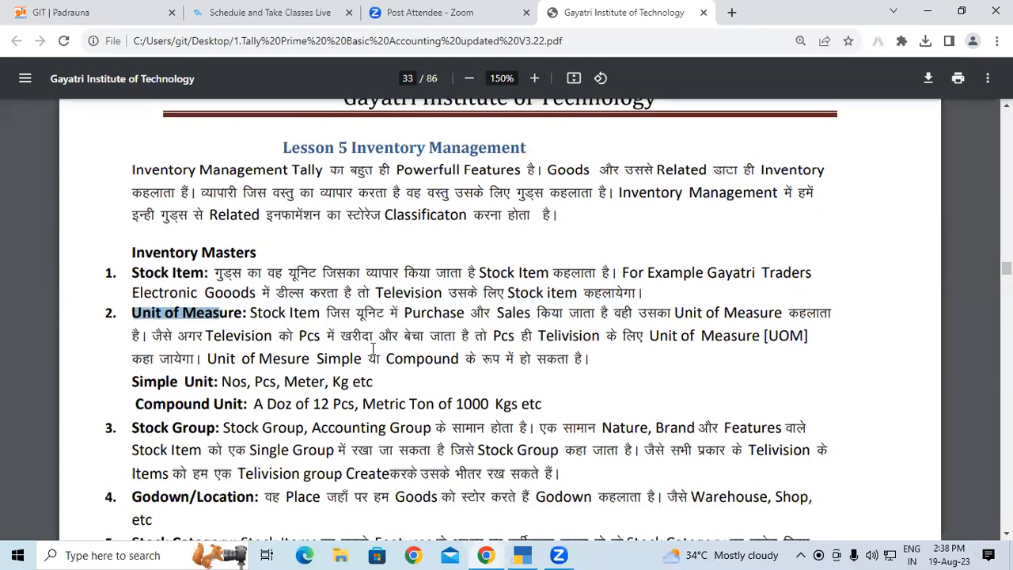
pyautogui.moveTo(389, 313); pyautogui.dragTo(596, 337)
pyautogui.click(207, 337)
pyautogui.click(428, 337)
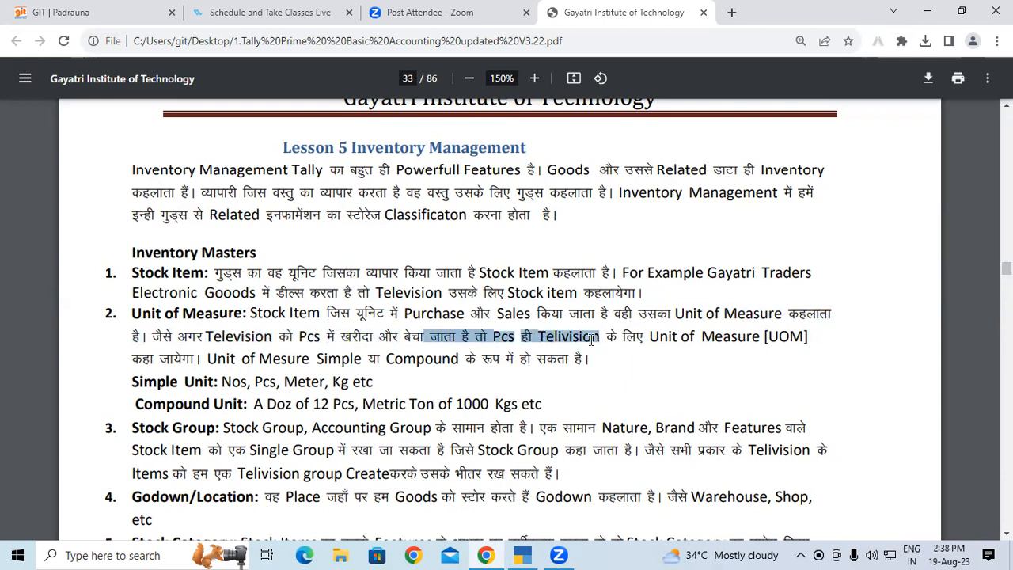
pyautogui.scroll(-4, 591, 339)
pyautogui.scroll(-2, 591, 339)
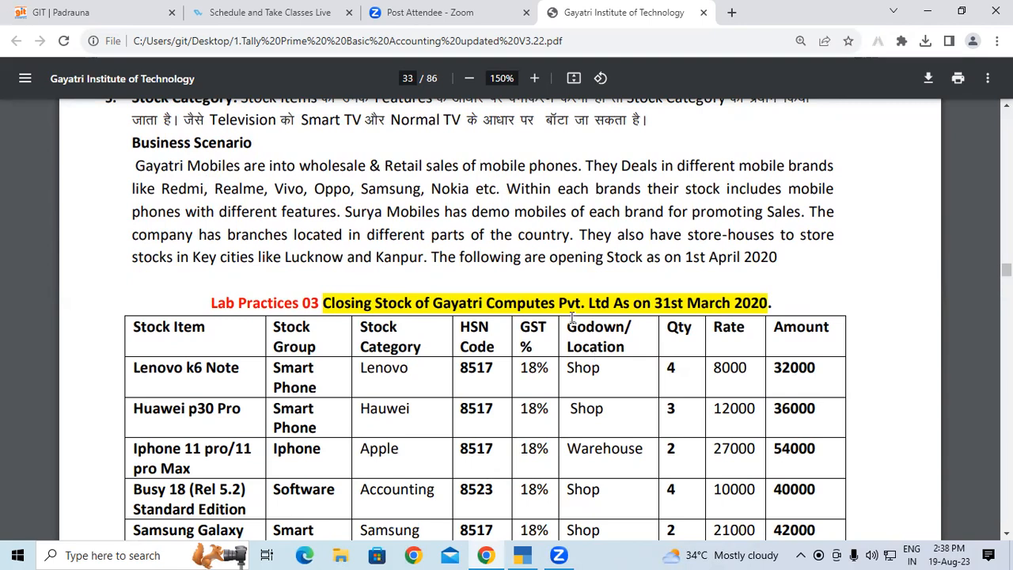
pyautogui.scroll(-4, 594, 354)
pyautogui.click(524, 553)
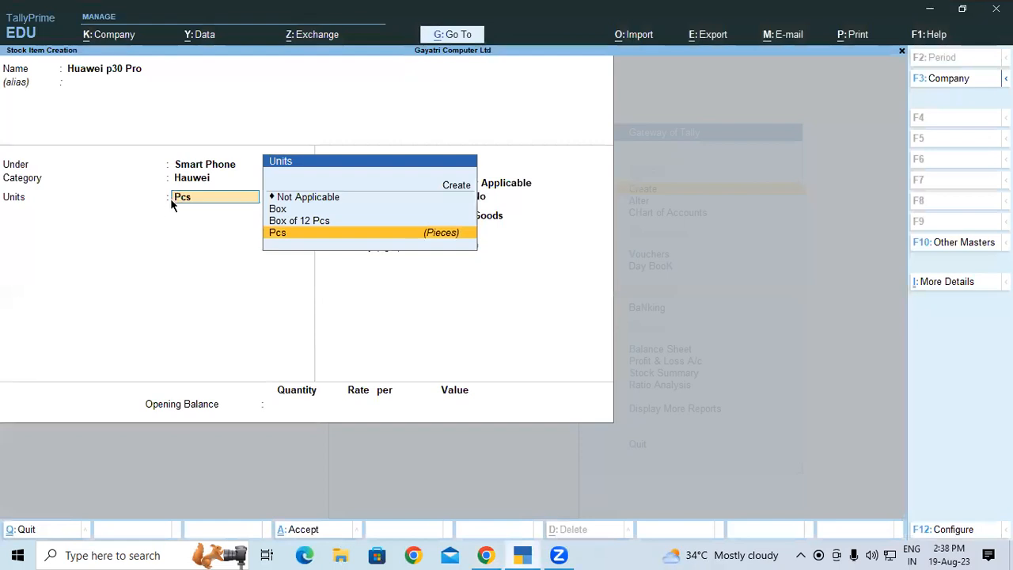
# Keep Huawei p30 Pro's unit Pcs and GST defaults, and enter an opening balance quantity of 3.
pyautogui.press('Return')
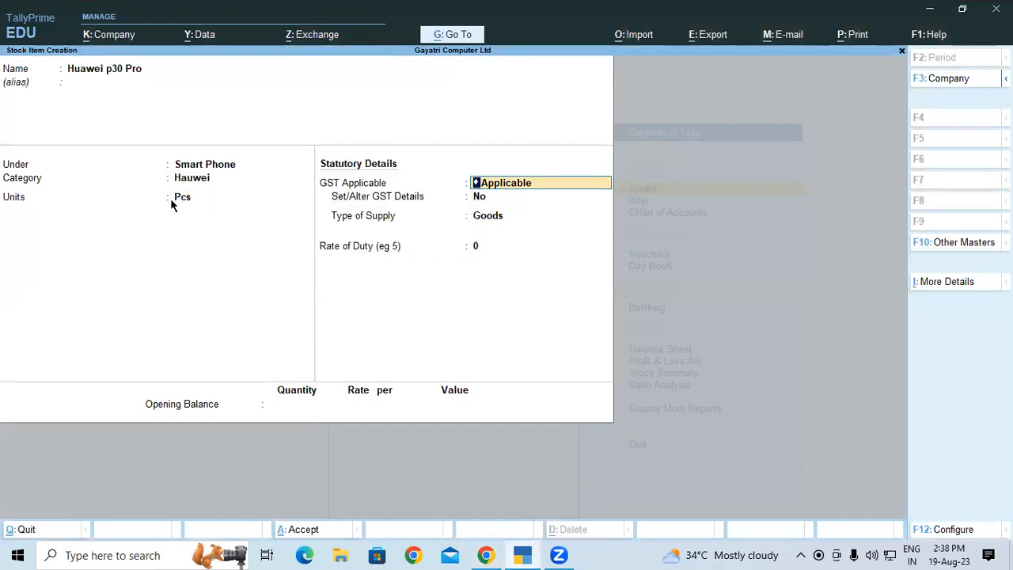
pyautogui.press('Return')
pyautogui.press('Return')
pyautogui.press('Return')
pyautogui.press('Return')
pyautogui.write('3')
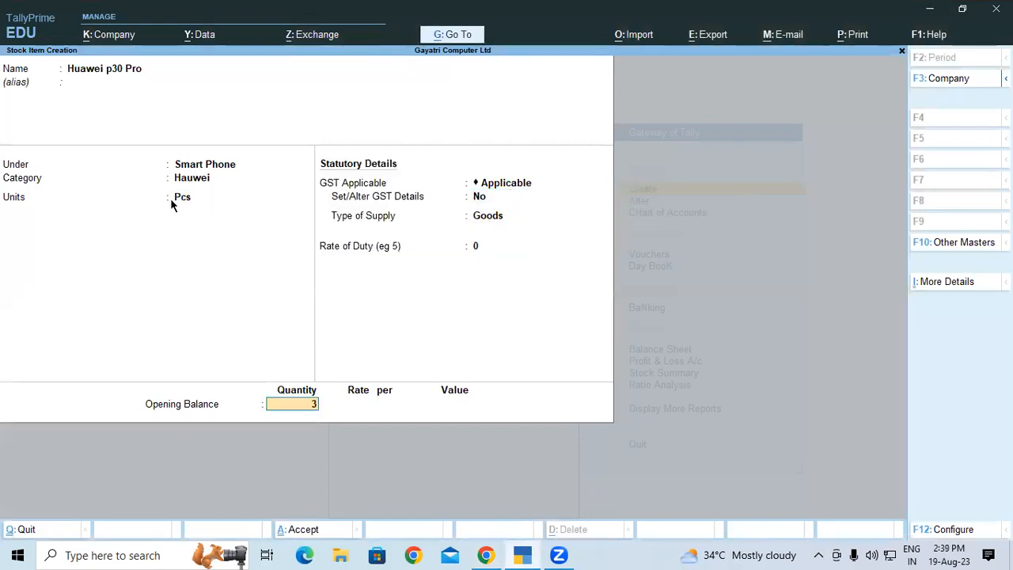
pyautogui.press('Return')
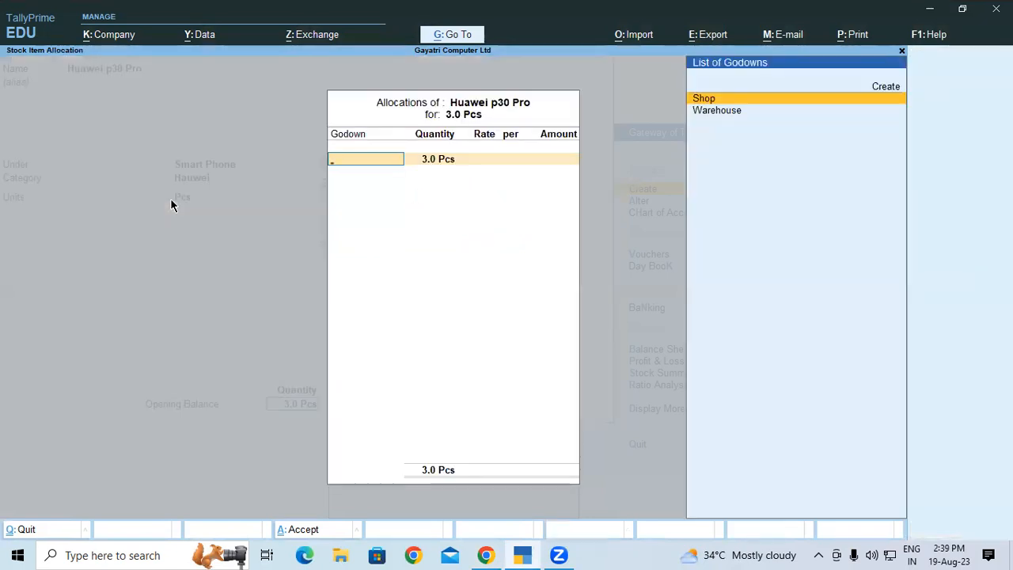
# Look up Huawei p30 Pro's godown and rate in the closing stock table of the PDF.
pyautogui.hotkey('alt', 'Tab')
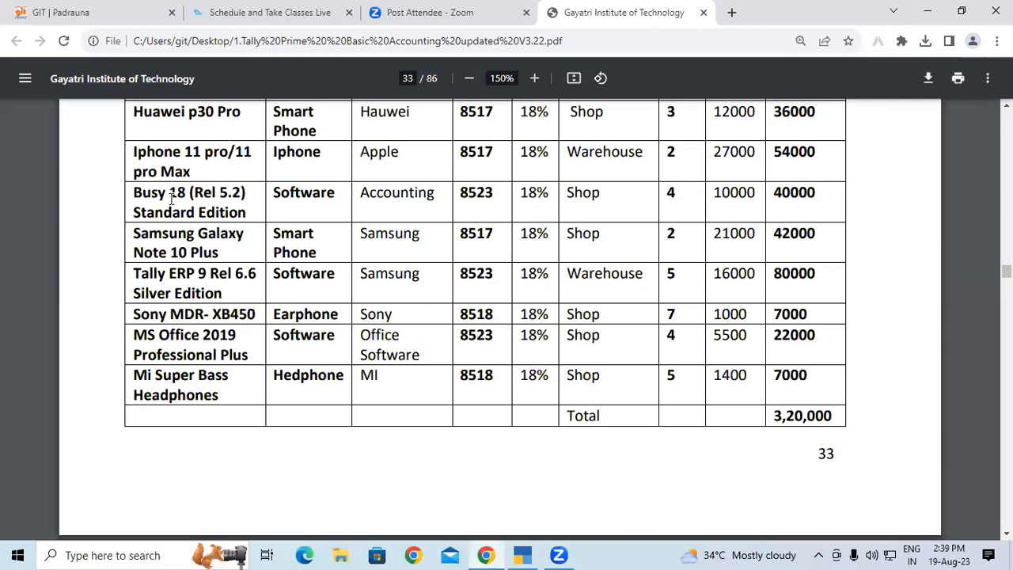
pyautogui.hotkey('alt', 'f')
pyautogui.press('Up')
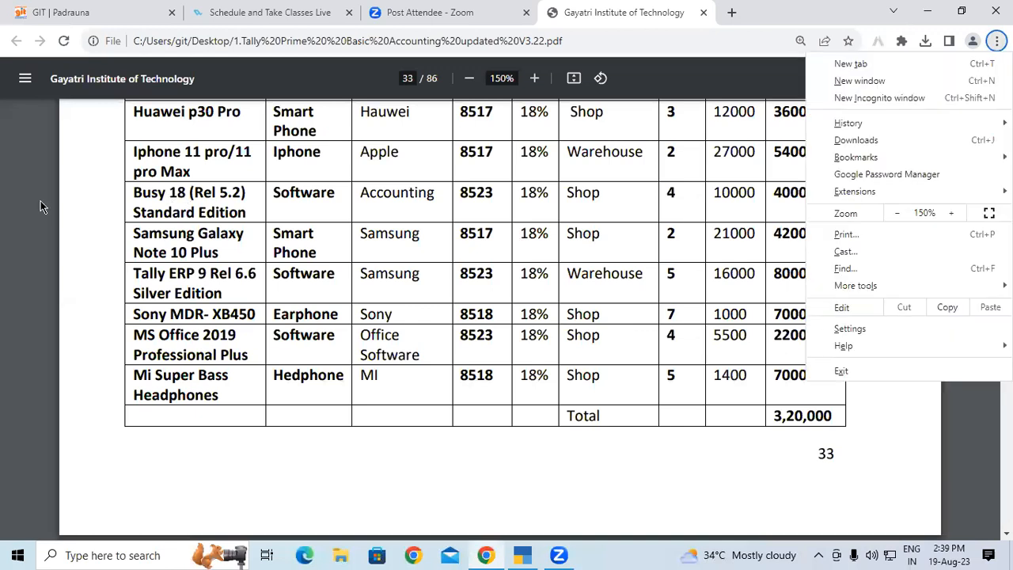
pyautogui.click(349, 270)
pyautogui.scroll(1, 343, 261)
pyautogui.scroll(1, 343, 262)
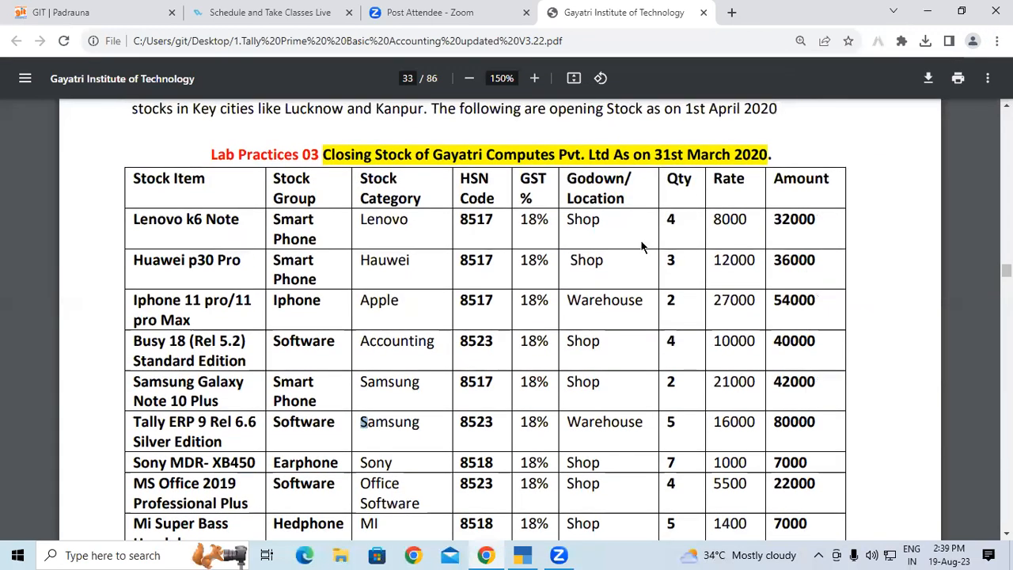
pyautogui.hotkey('alt', 'Tab')
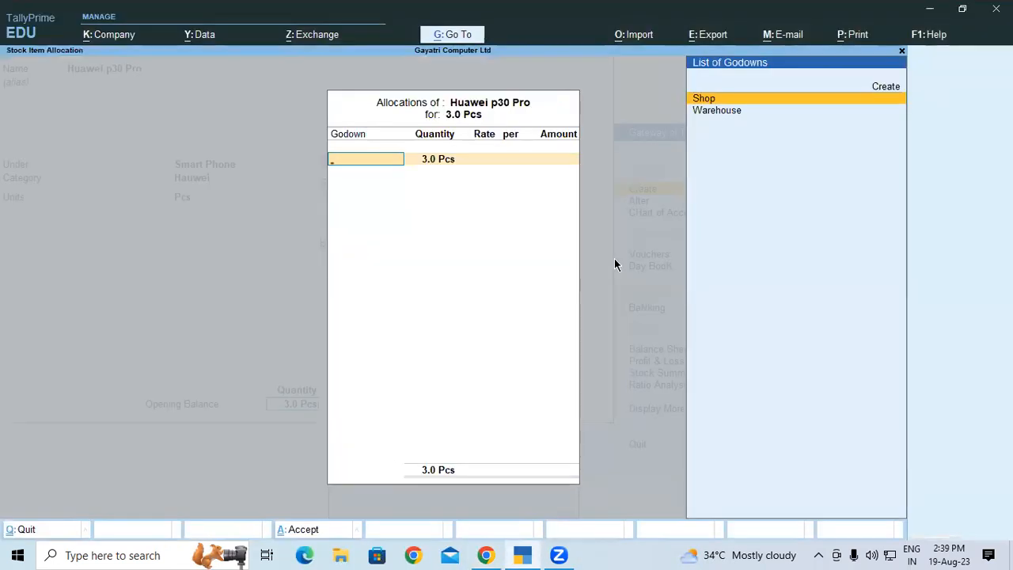
# Allocate Huawei p30 Pro's 3 Pcs to the Shop godown at a rate of 12,000 per Pcs and save the stock item.
pyautogui.press('Return')
pyautogui.press('Return')
pyautogui.write('12')
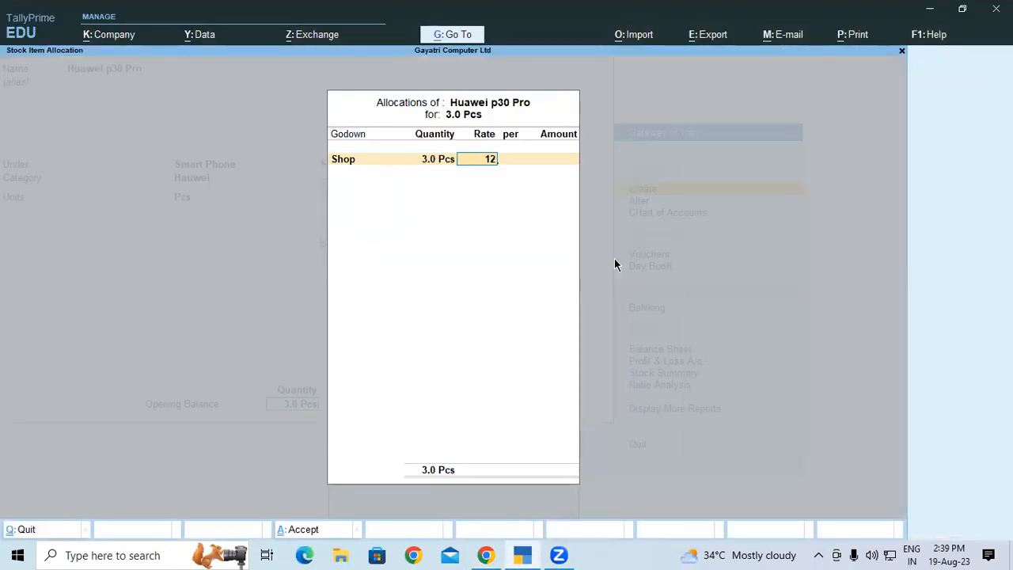
pyautogui.write(',00000')
pyautogui.press('Return')
pyautogui.press('Return')
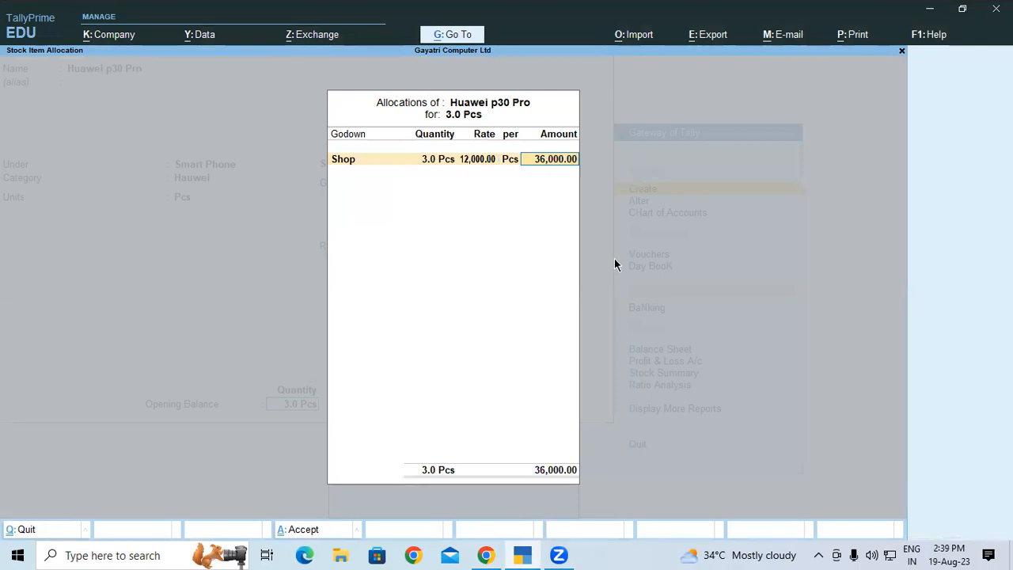
pyautogui.press('Return')
pyautogui.press('Return')
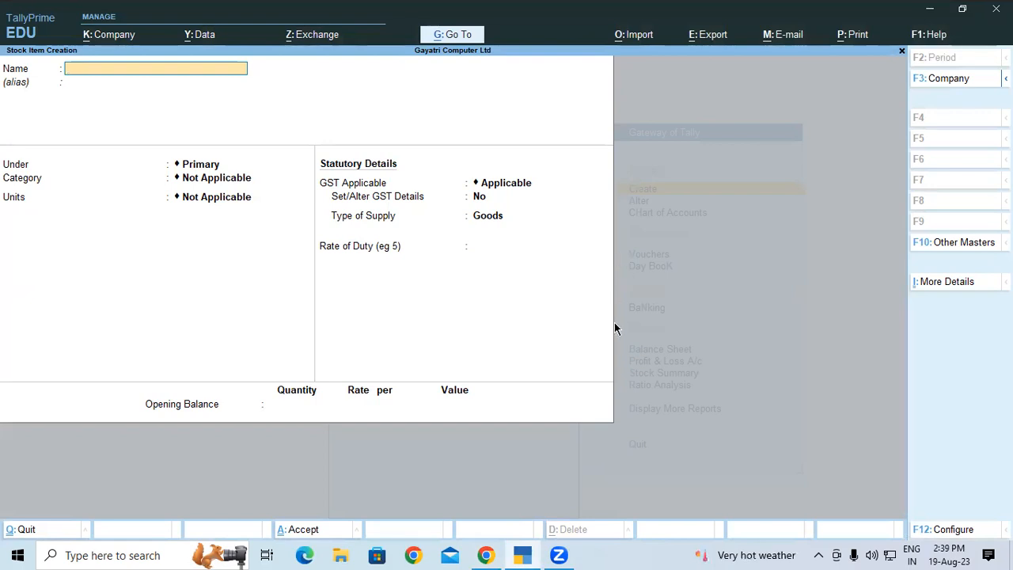
# Leave stock item creation and display the Balance Sheet in detailed form.
pyautogui.press('Escape')
pyautogui.press('Escape')
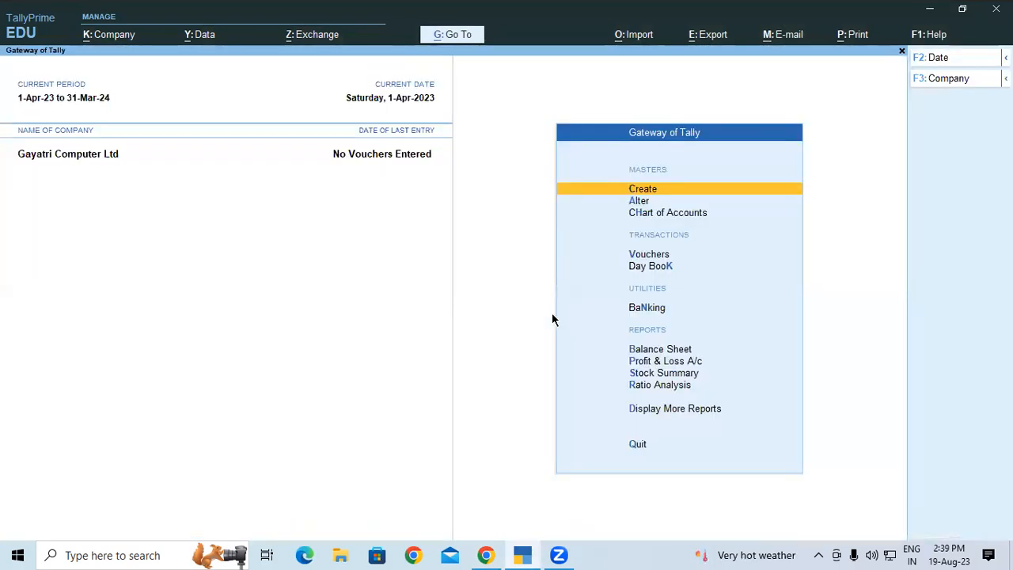
pyautogui.click(666, 351)
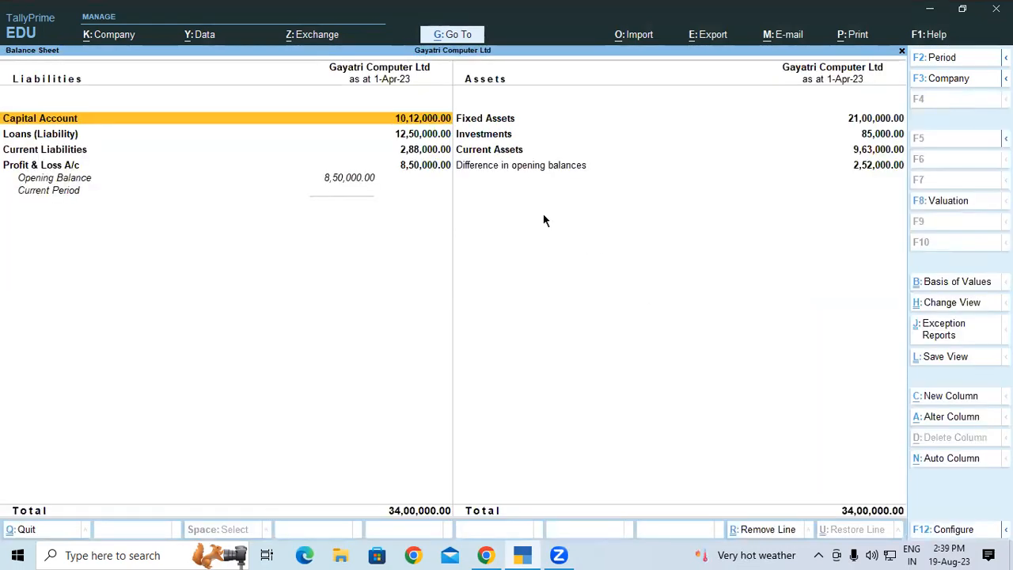
pyautogui.hotkey('alt', 'F5')
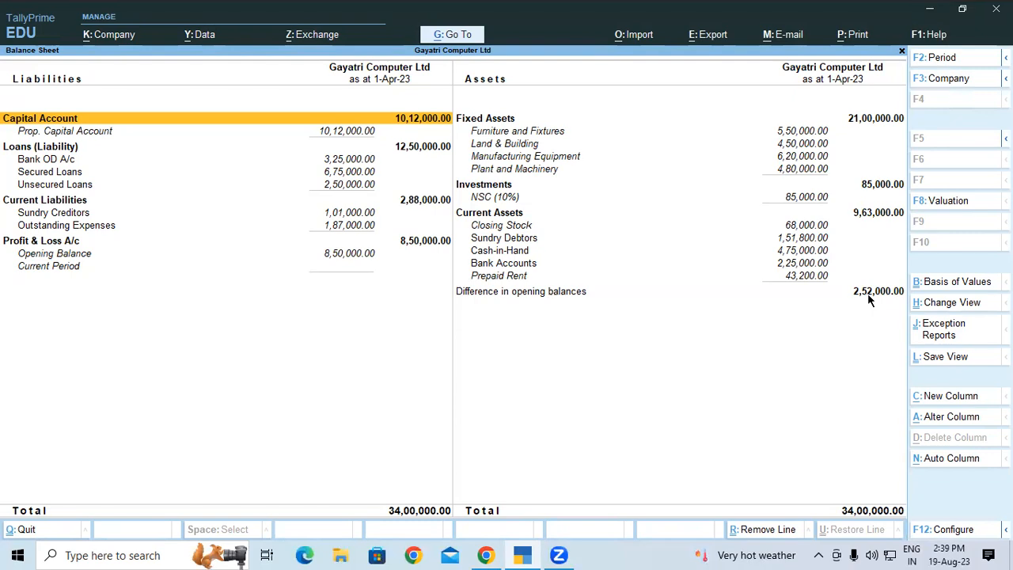
# Compare the total amount in the PDF's closing stock table with the Balance Sheet's difference in opening balances.
pyautogui.click(486, 554)
pyautogui.scroll(-2, 235, 299)
pyautogui.moveTo(235, 299); pyautogui.dragTo(595, 472)
pyautogui.click(692, 480)
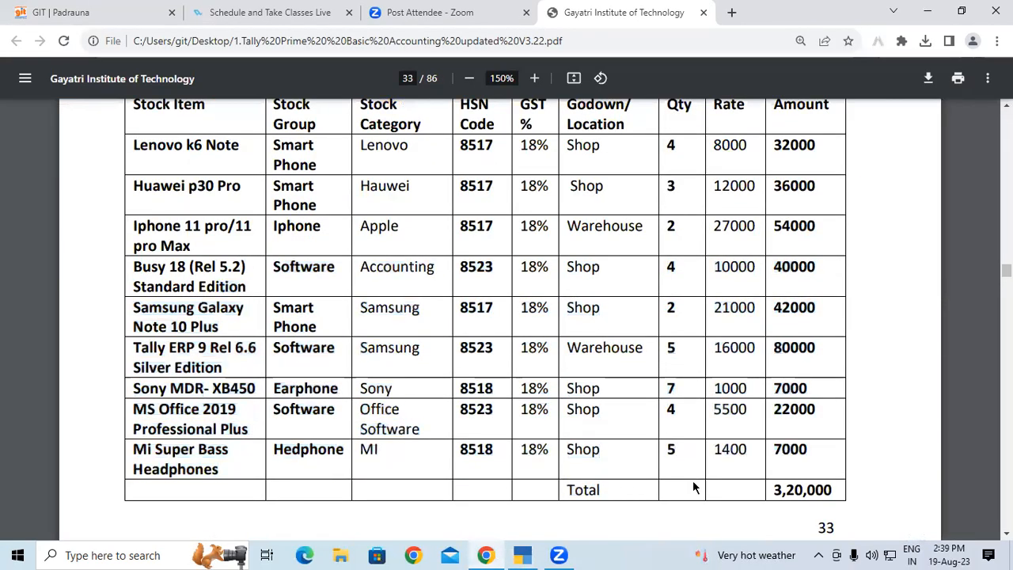
pyautogui.click(522, 555)
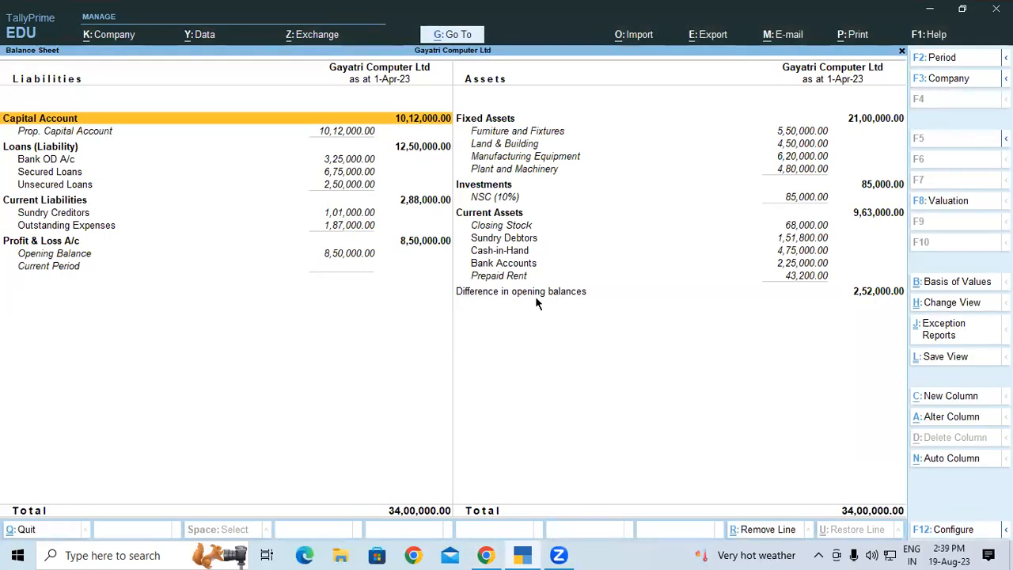
pyautogui.click(491, 554)
pyautogui.moveTo(772, 489); pyautogui.dragTo(835, 490)
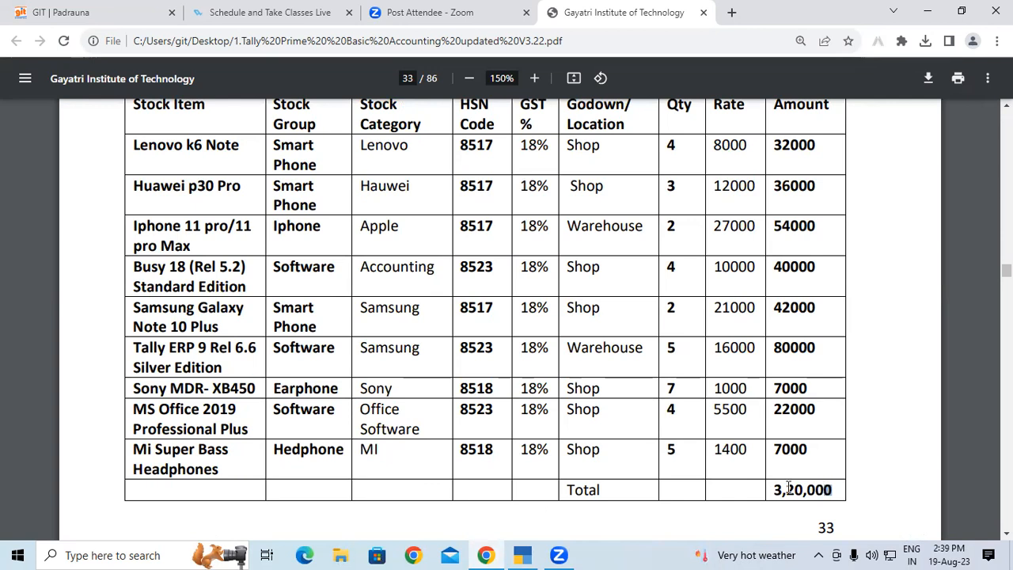
pyautogui.click(522, 554)
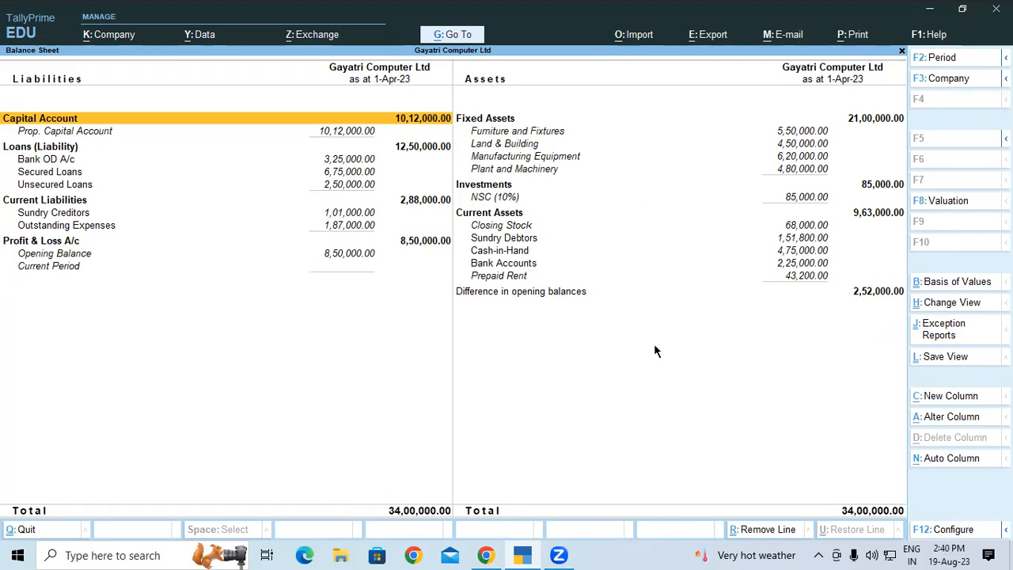
# Copy the name Iphone 11 pro/11 pro Max from the stock PDF into a new stock item's name, leaving the alias empty.
pyautogui.hotkey('alt', 'Tab')
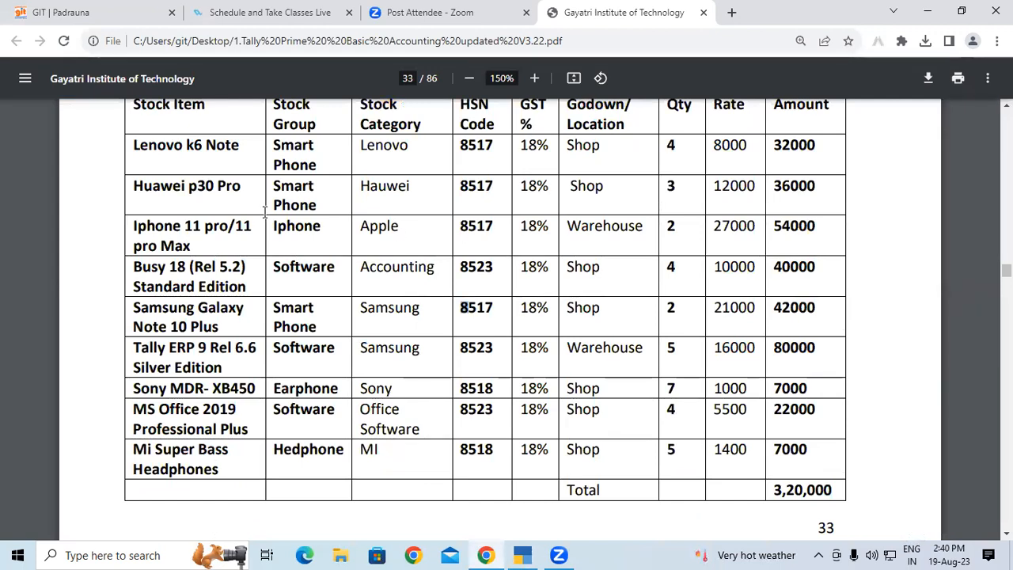
pyautogui.scroll(1, 190, 226)
pyautogui.moveTo(133, 299); pyautogui.dragTo(191, 320)
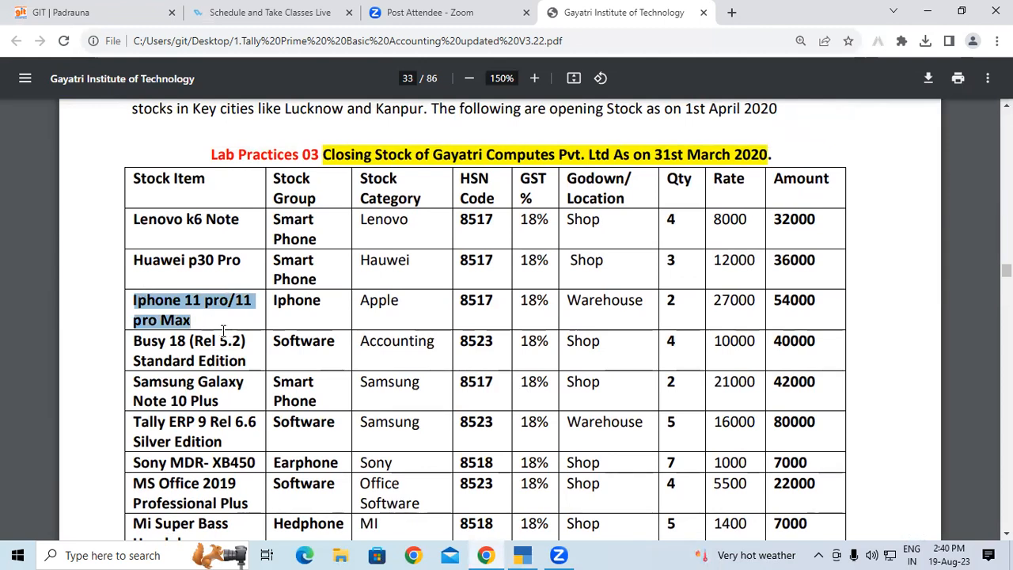
pyautogui.hotkey('alt', 'Tab')
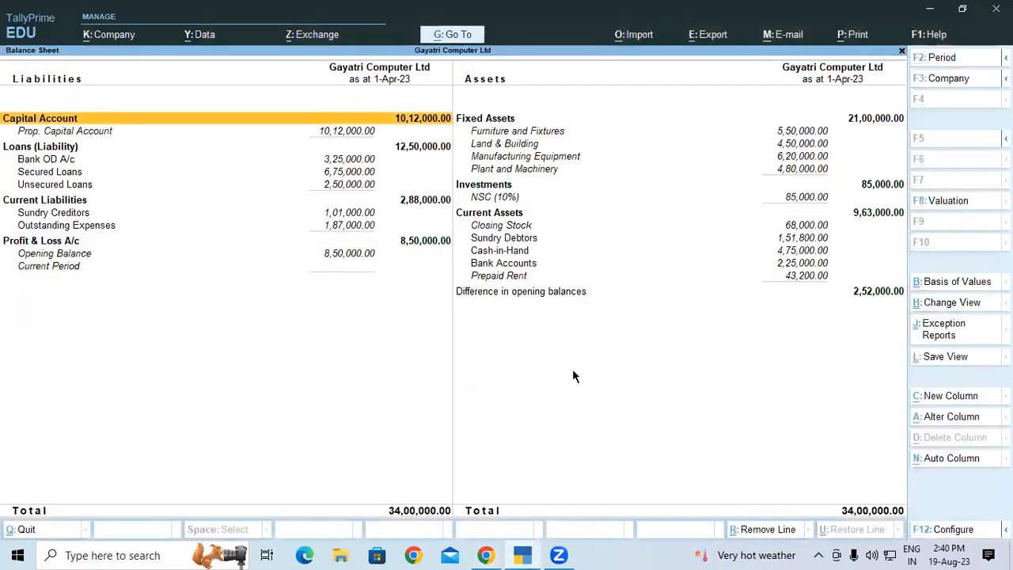
pyautogui.press('Escape')
pyautogui.press('Escape')
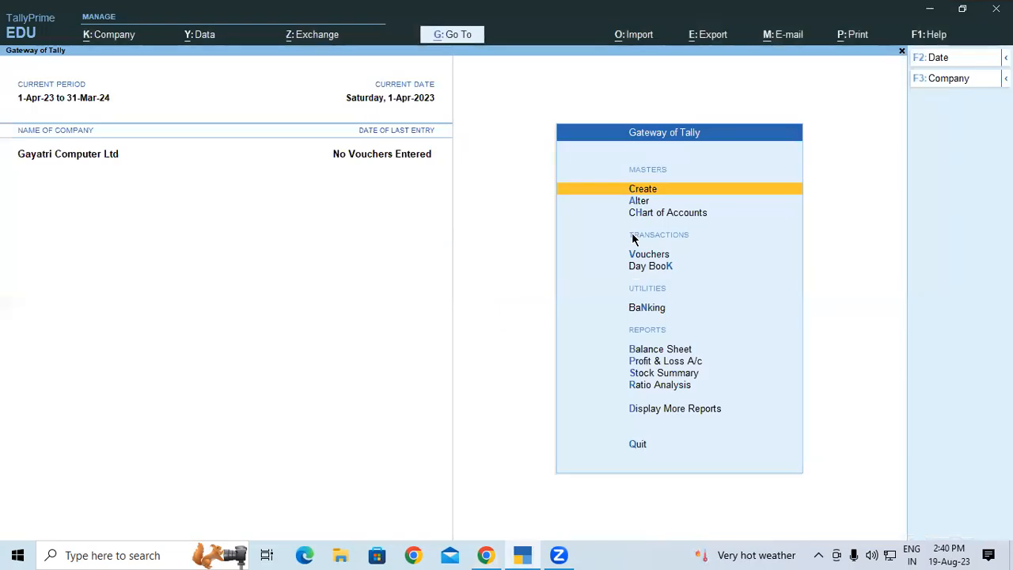
pyautogui.click(641, 190)
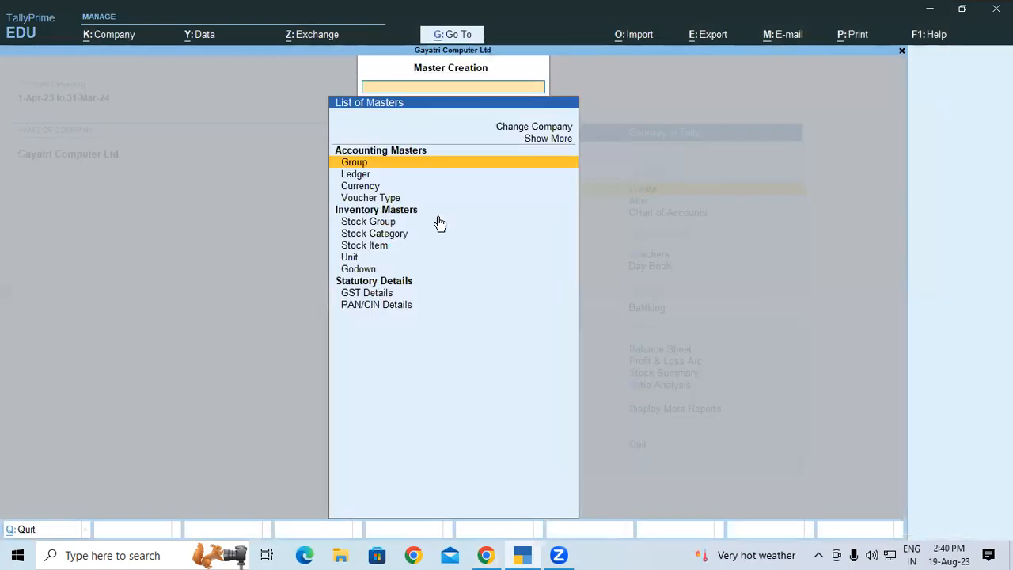
pyautogui.click(367, 247)
pyautogui.hotkey('ctrl', 'alt', 'v')
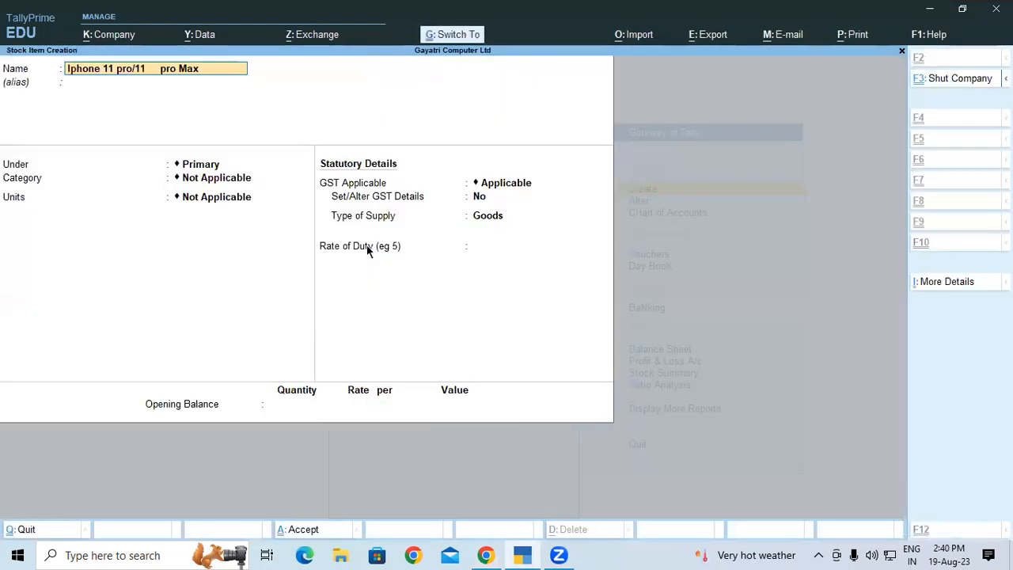
pyautogui.press('Return')
pyautogui.press('Return')
# Put Iphone 11 pro/11 pro Max under the Iphone group with category Apple and unit Pcs.
pyautogui.press('Down')
pyautogui.press('Down')
pyautogui.press('Down')
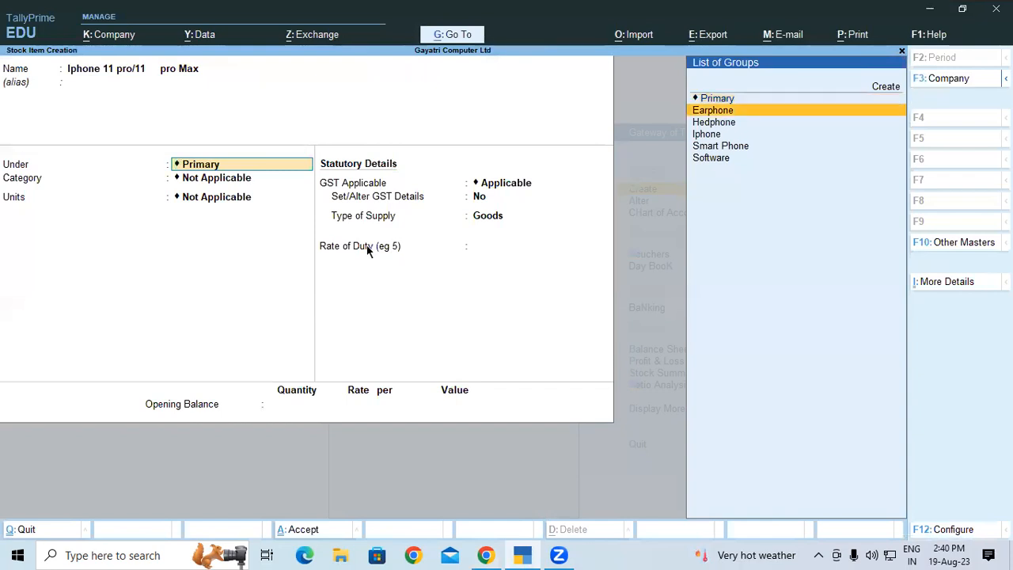
pyautogui.press('Return')
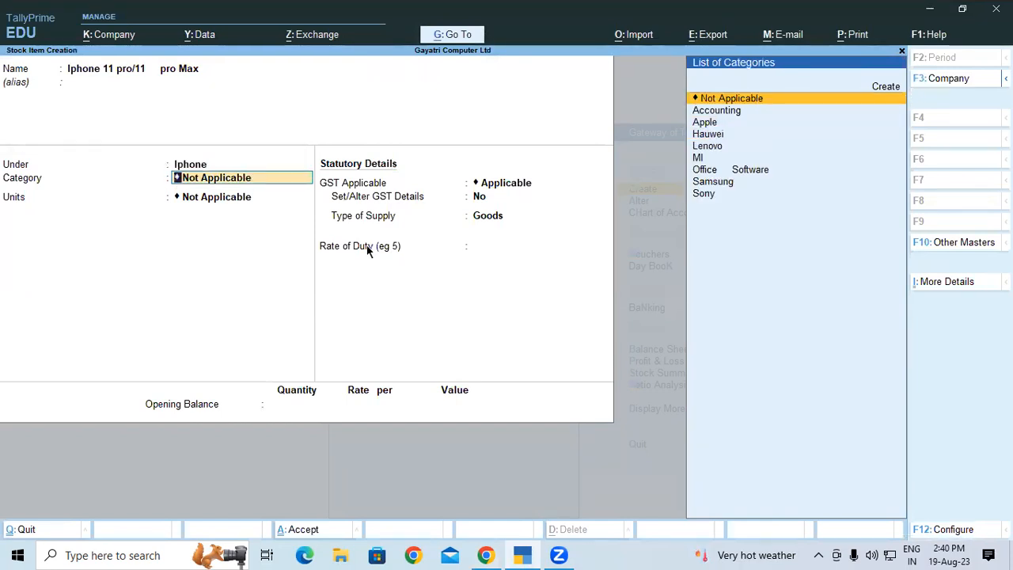
pyautogui.press('Down')
pyautogui.press('Down')
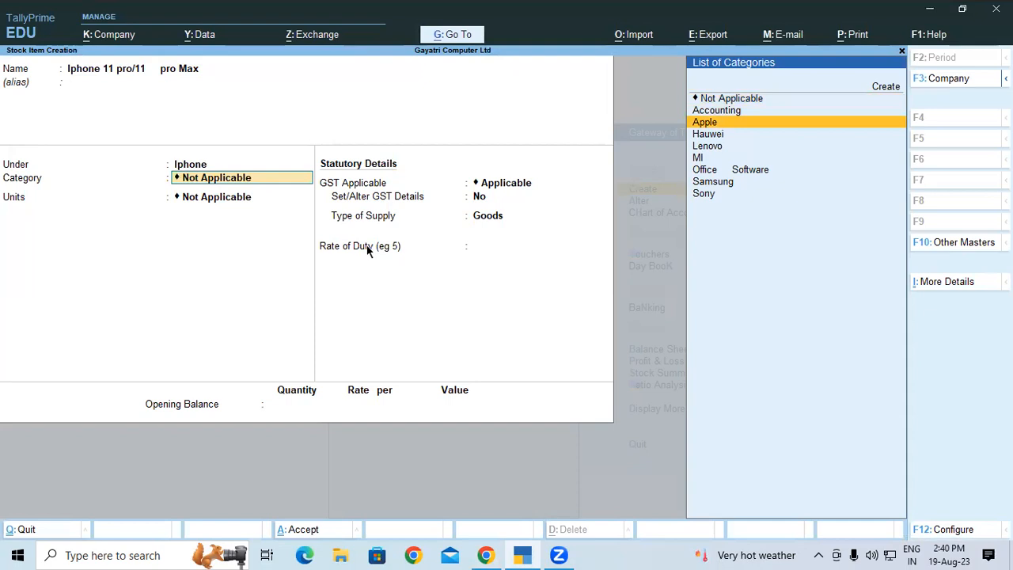
pyautogui.press('Return')
pyautogui.press('Down')
pyautogui.press('Down')
pyautogui.press('Down')
pyautogui.press('Return')
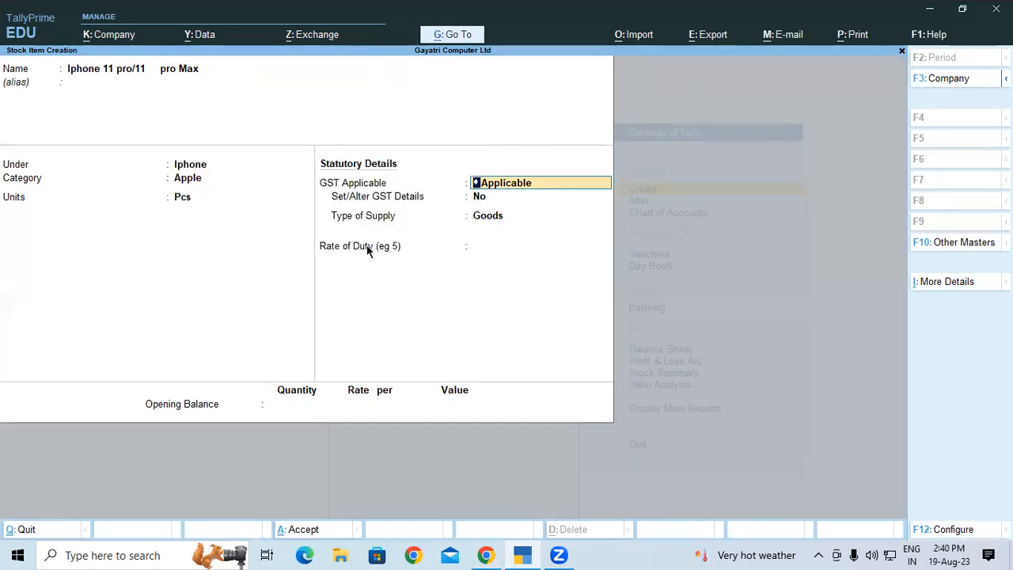
# Keep Iphone 11 pro/11 pro Max's GST defaults with a rate of duty of 0.
pyautogui.press('Return')
pyautogui.press('Return')
pyautogui.press('Return')
pyautogui.press('Return')
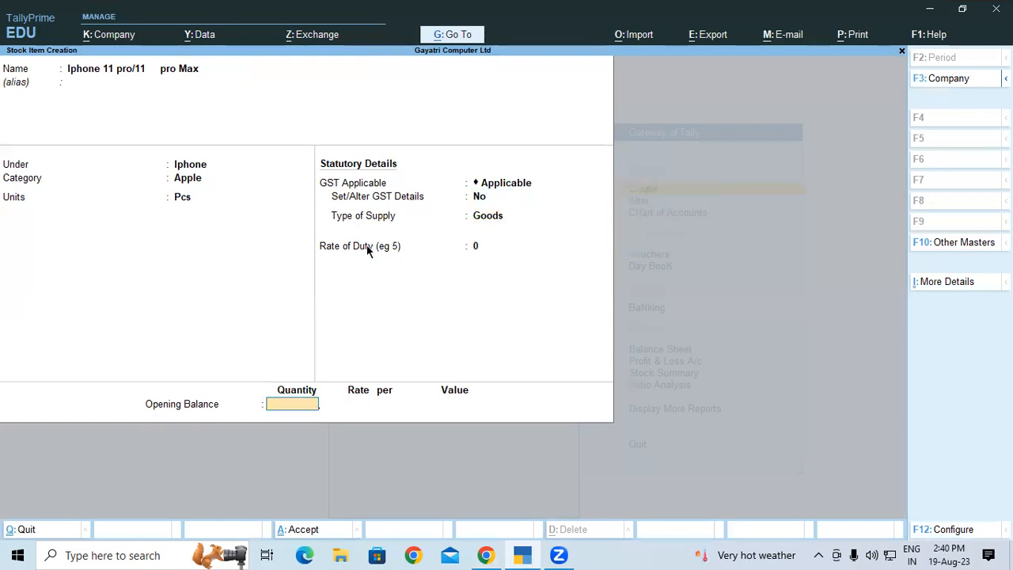
pyautogui.press('alt')
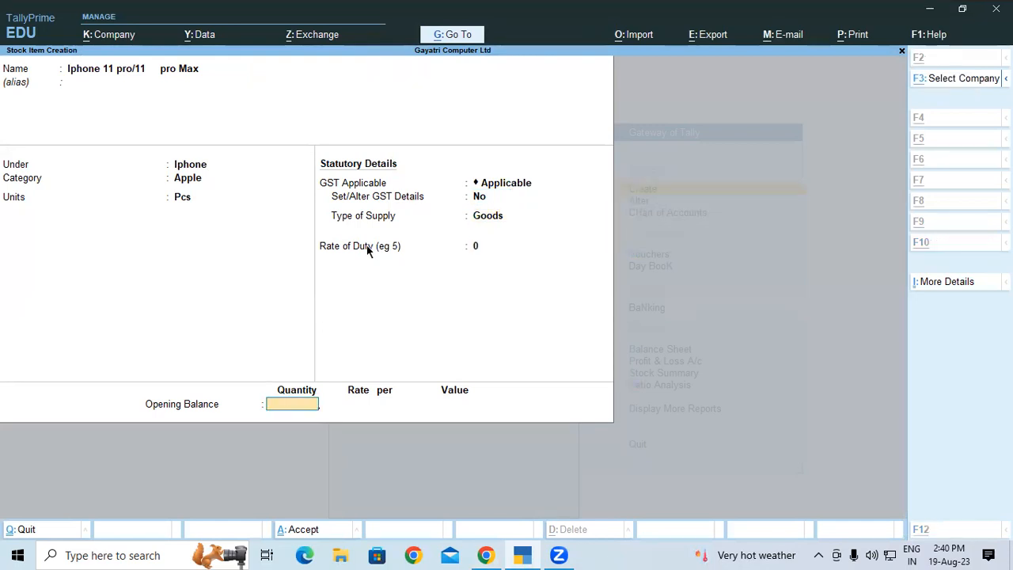
# Give Iphone 11 pro/11 pro Max an opening quantity of 2 Pcs and allocate it to the Warehouse godown.
pyautogui.hotkey('alt', 'Tab')
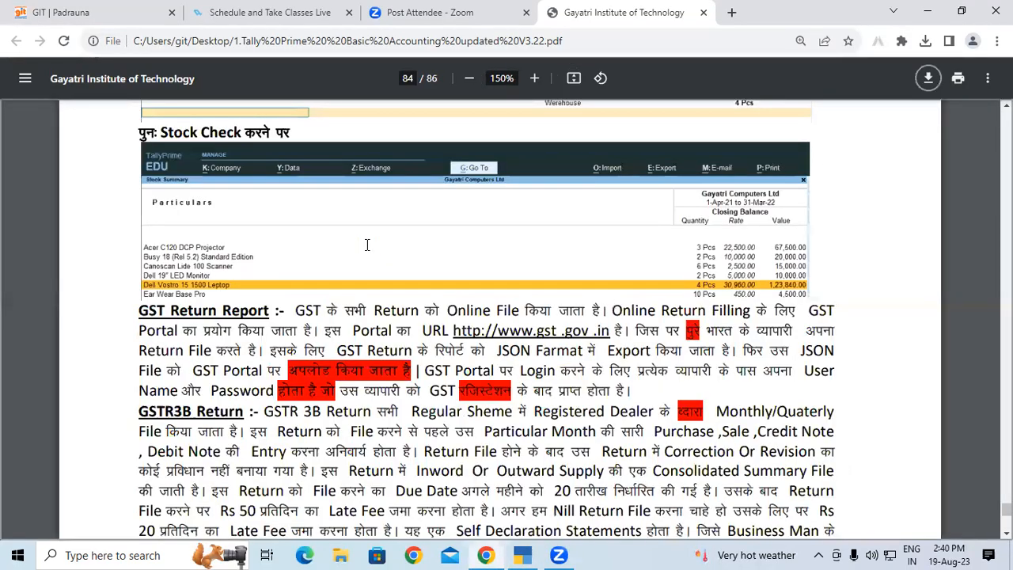
pyautogui.hotkey('alt', 'Tab')
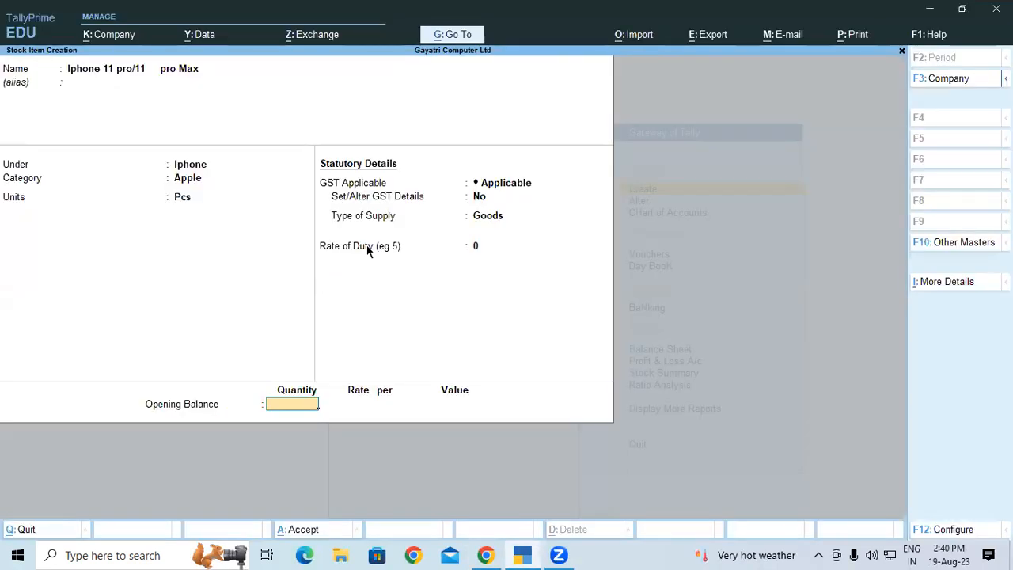
pyautogui.press('Return')
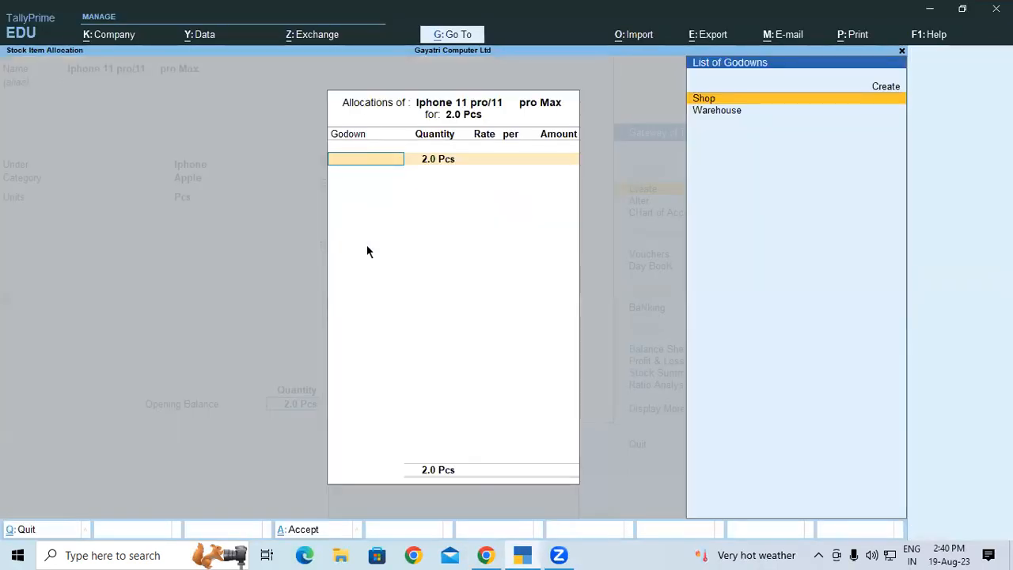
pyautogui.press('Down')
pyautogui.press('Return')
pyautogui.press('Return')
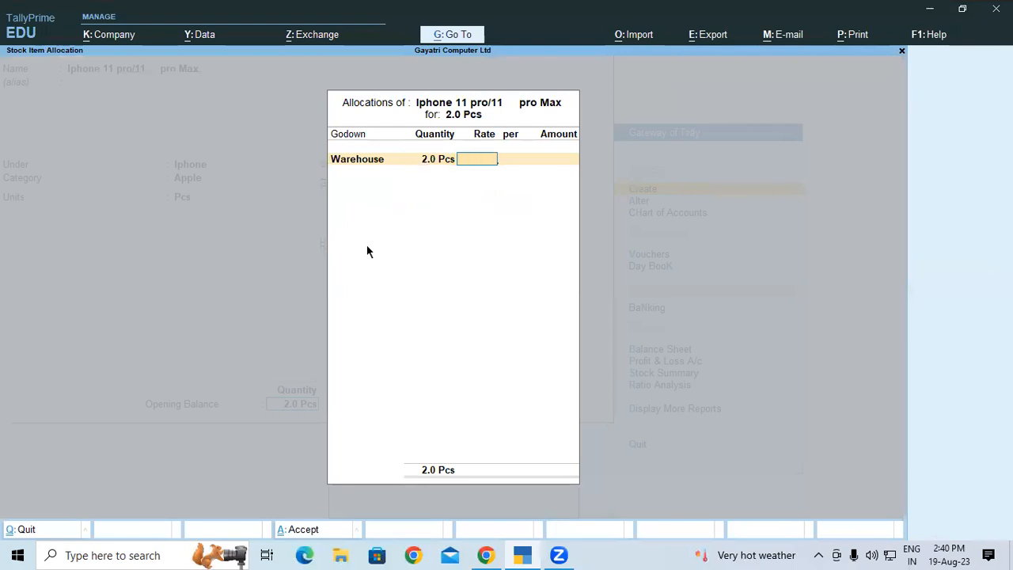
# Set the Warehouse allocation's rate to 27,000 per Pcs and save the Iphone 11 pro/11 pro Max stock item.
pyautogui.write('27,000')
pyautogui.press('Return')
pyautogui.press('Return')
pyautogui.press('Return')
pyautogui.press('Return')
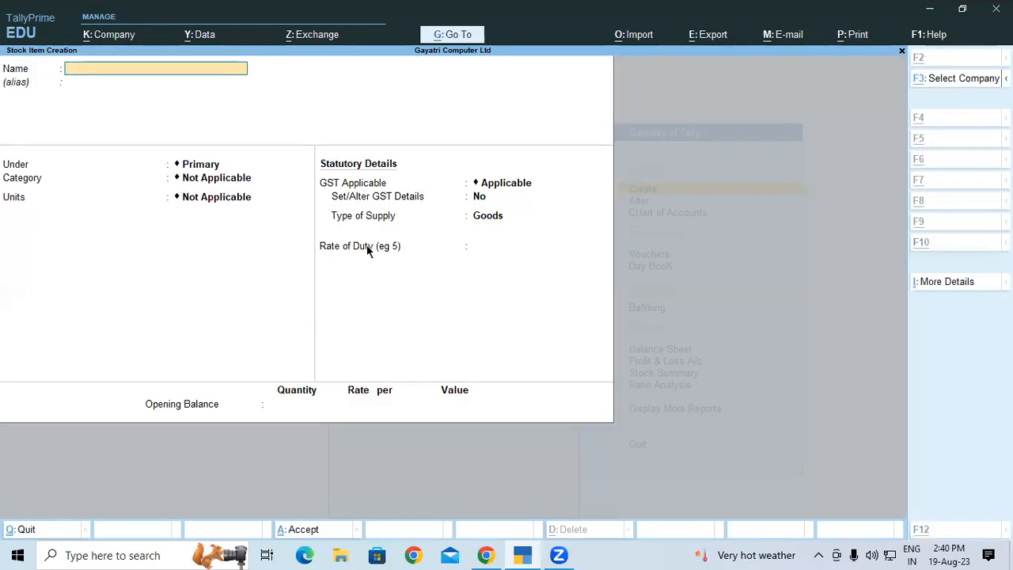
# Find the closing stock table on page 33 of the Tally Prime PDF.
pyautogui.hotkey('alt', 'Tab')
pyautogui.scroll(-2, 509, 414)
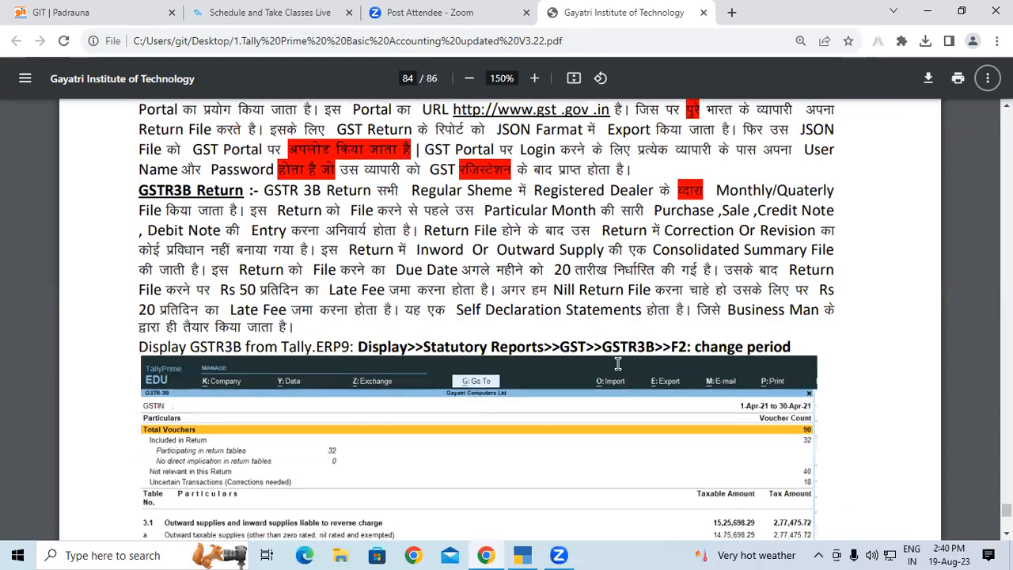
pyautogui.scroll(1, 510, 414)
pyautogui.moveTo(1006, 510); pyautogui.dragTo(1007, 305)
pyautogui.scroll(8, 587, 335)
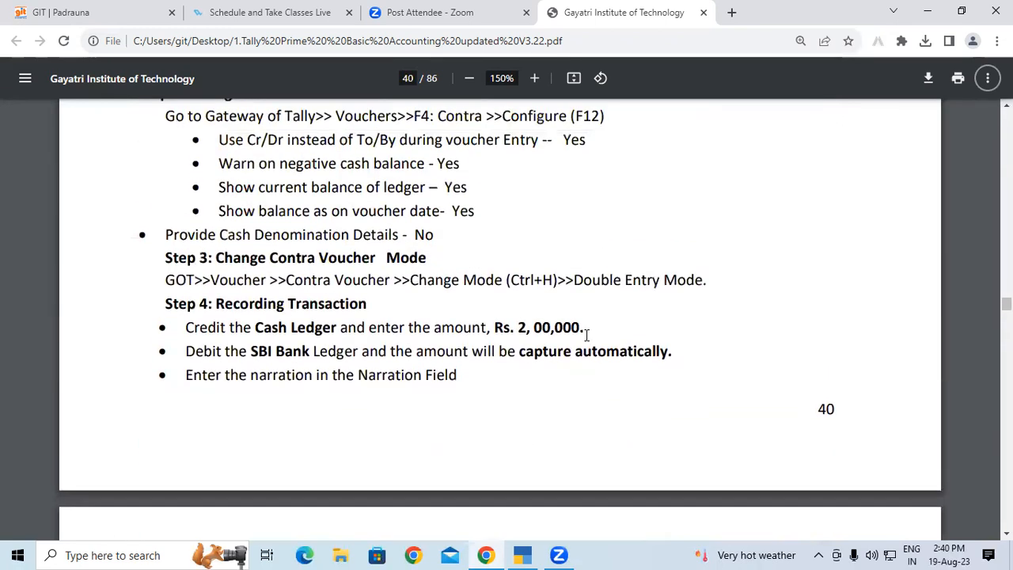
pyautogui.scroll(-10, 586, 335)
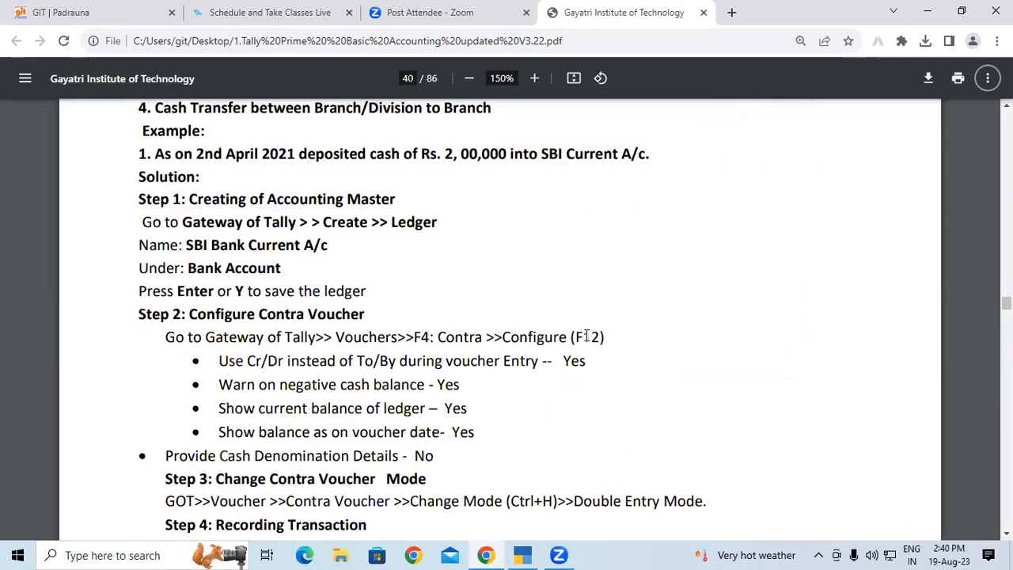
pyautogui.scroll(11, 587, 334)
pyautogui.scroll(20, 586, 335)
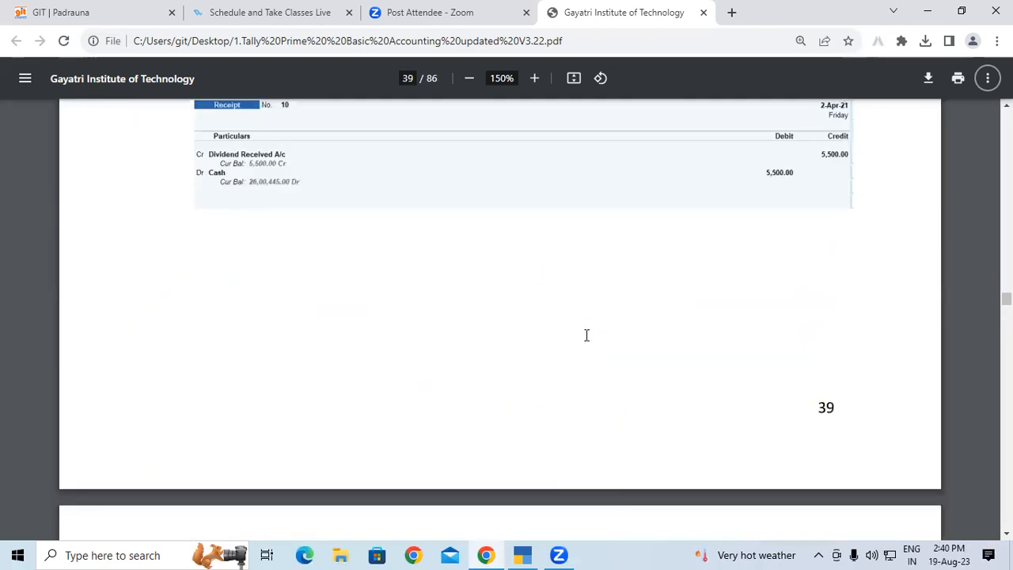
pyautogui.scroll(20, 586, 335)
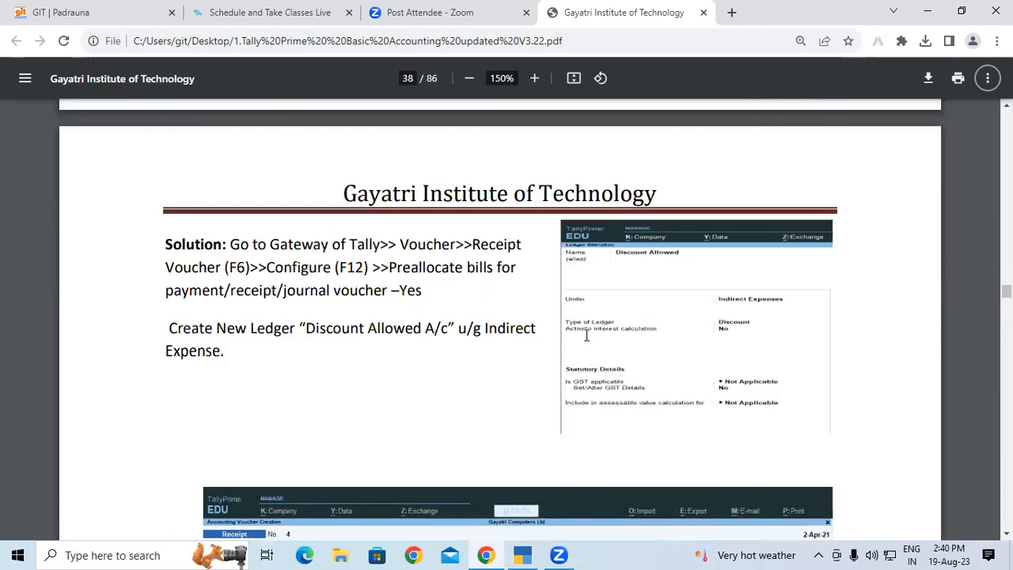
pyautogui.scroll(20, 586, 335)
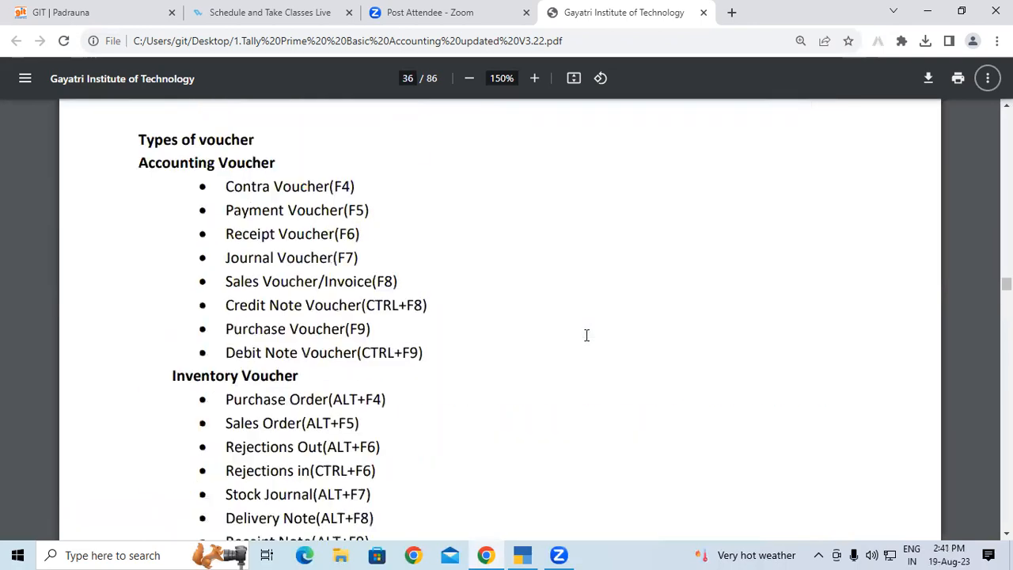
pyautogui.scroll(10, 587, 335)
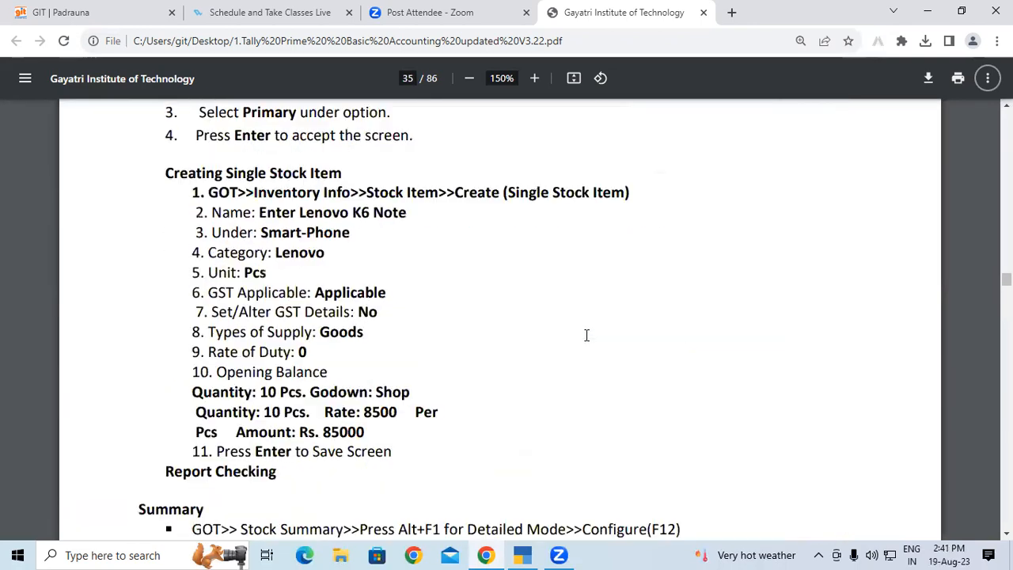
pyautogui.scroll(8, 586, 335)
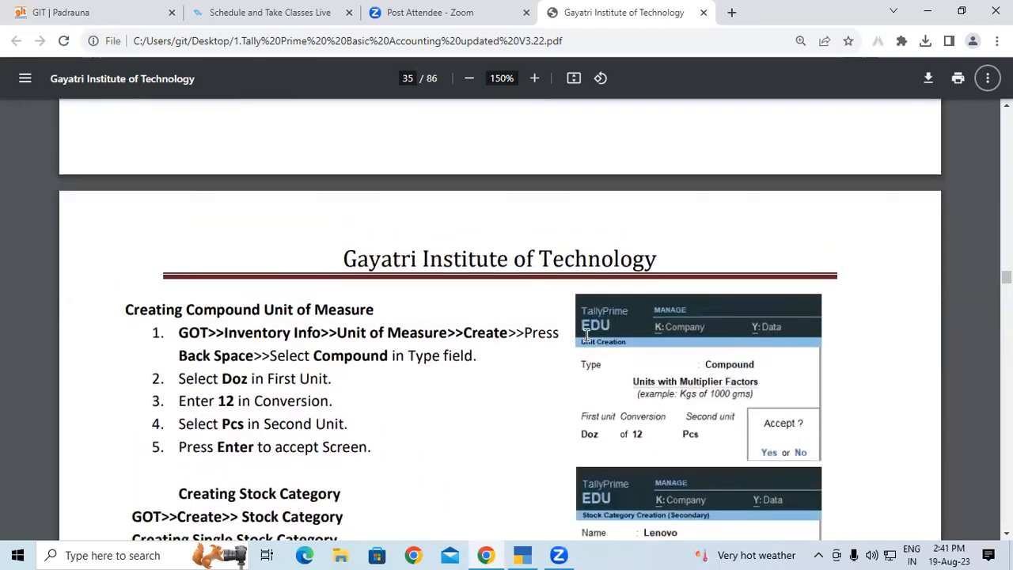
pyautogui.scroll(-10, 587, 335)
pyautogui.scroll(-20, 587, 335)
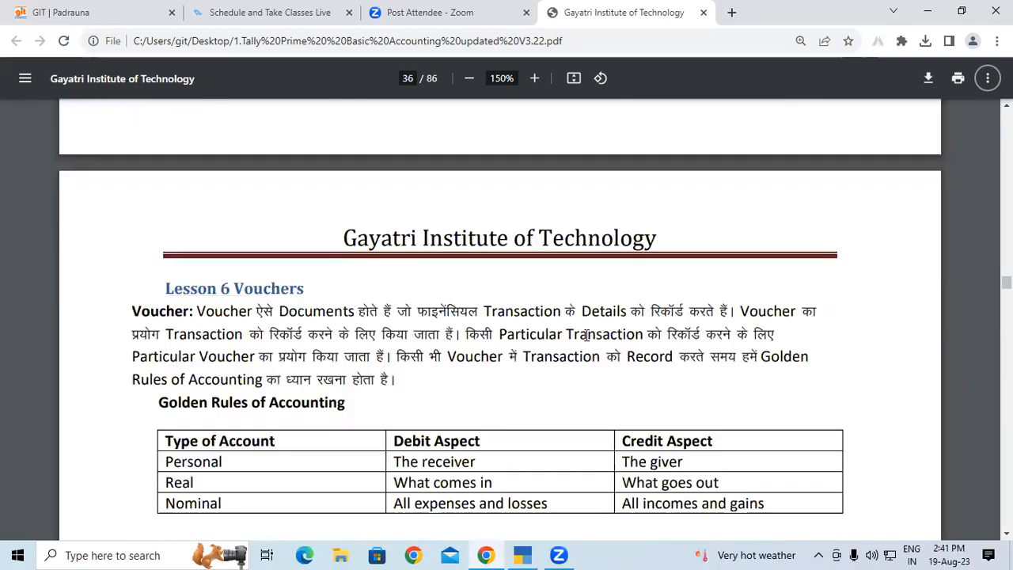
pyautogui.scroll(20, 587, 335)
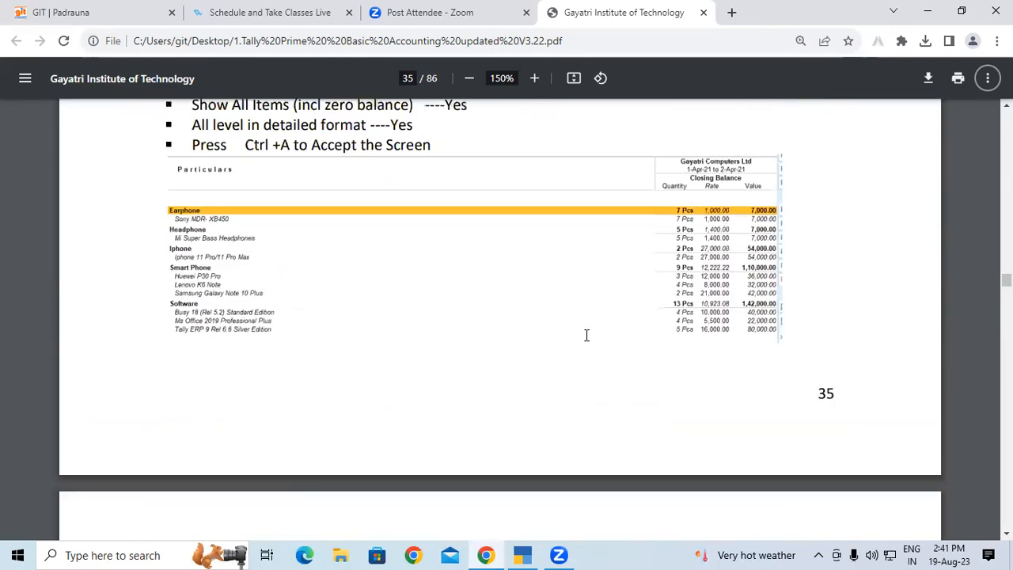
pyautogui.scroll(12, 586, 334)
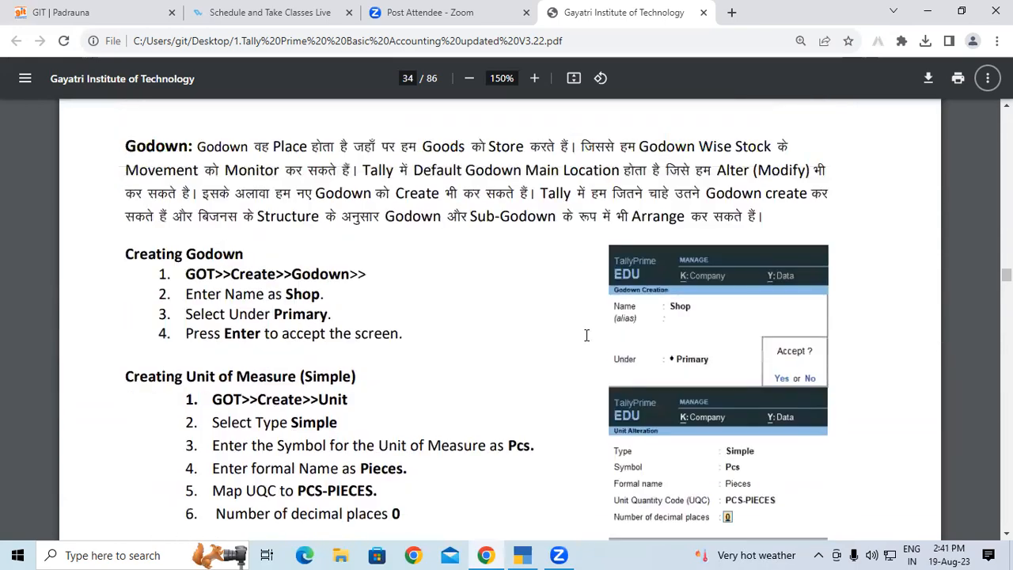
pyautogui.scroll(8, 586, 335)
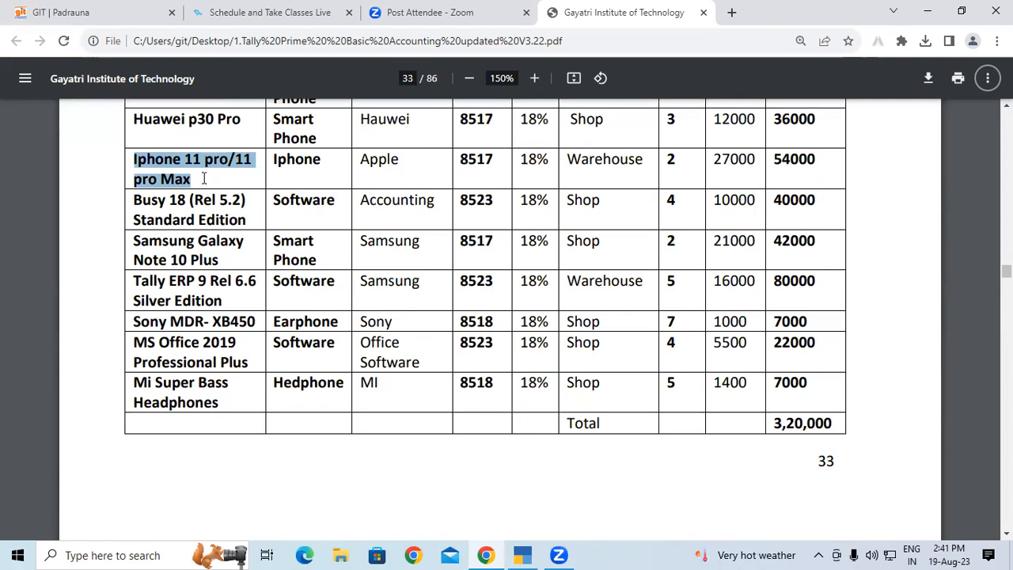
# Copy the name Busy 18 (Rel 5.2) from the stock PDF into a new stock item's name, leaving the alias empty.
pyautogui.click(152, 204)
pyautogui.moveTo(133, 198); pyautogui.dragTo(249, 201)
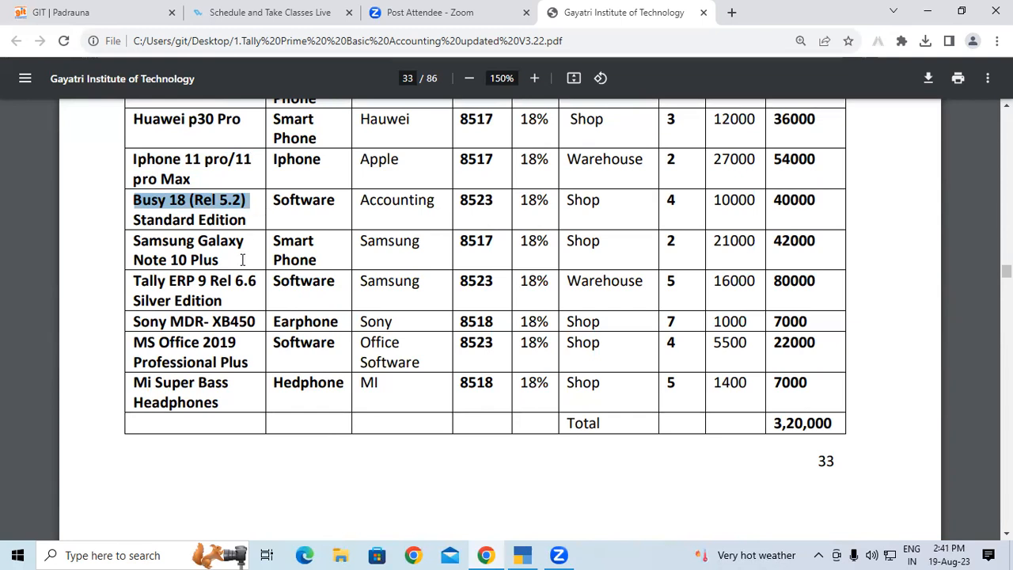
pyautogui.click(530, 554)
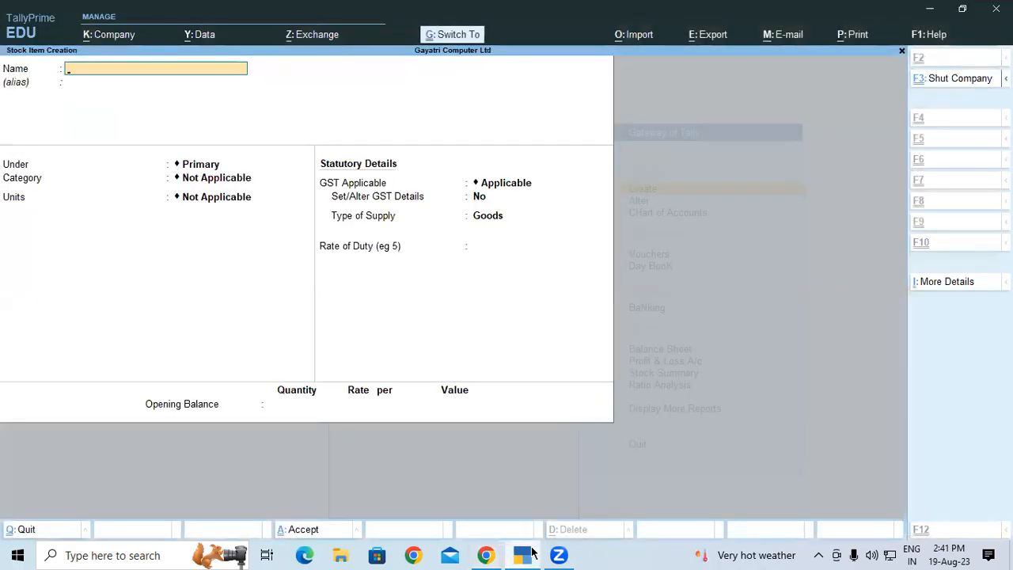
pyautogui.hotkey('ctrl', 'alt', 'v')
pyautogui.press('Return')
pyautogui.press('Return')
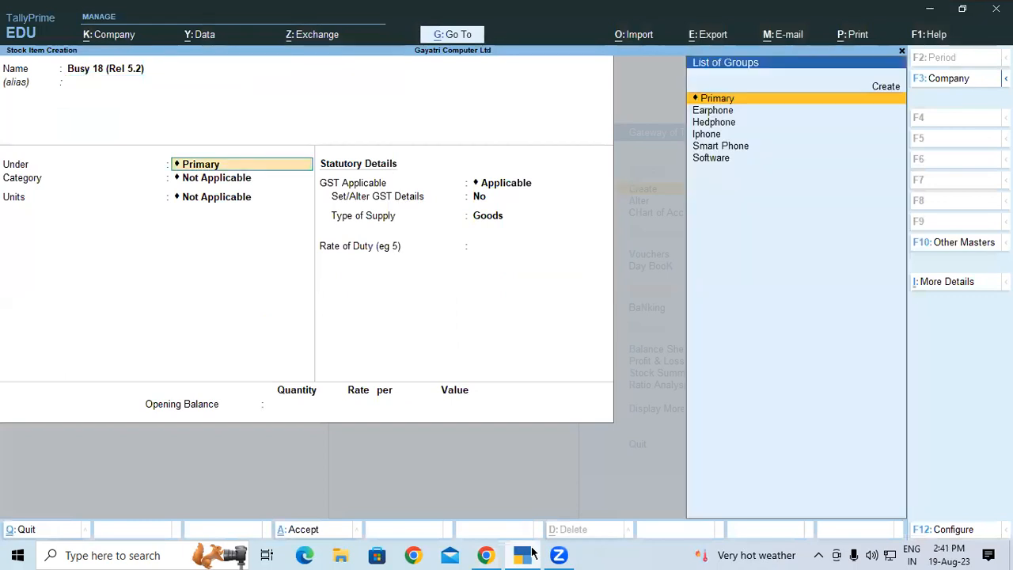
# Put Busy 18 (Rel 5.2) under the Software group with category Accounting, as in the PDF table, and unit Pcs.
pyautogui.press('Down')
pyautogui.press('Down')
pyautogui.press('Down')
pyautogui.press('Down')
pyautogui.press('Down')
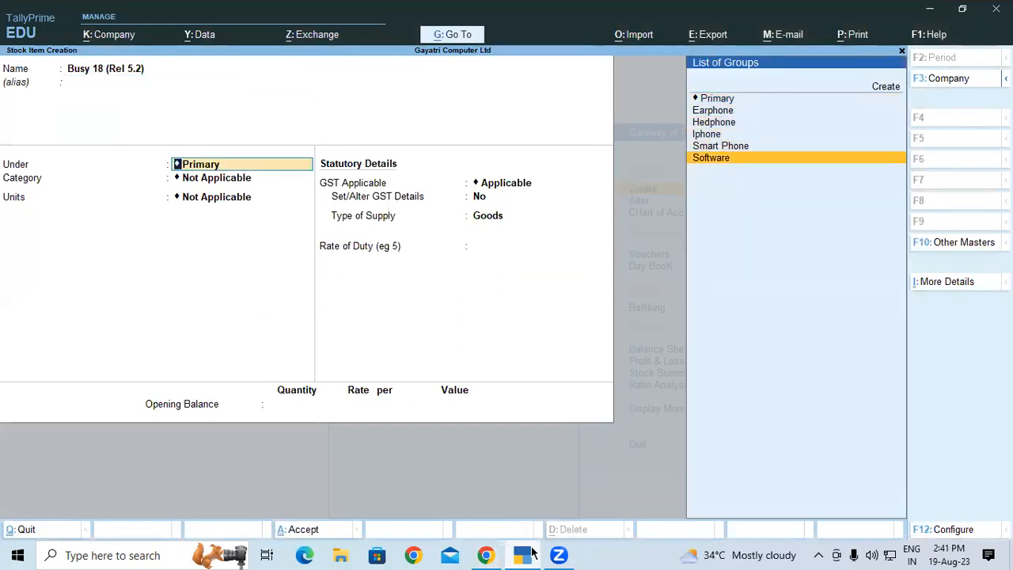
pyautogui.press('Return')
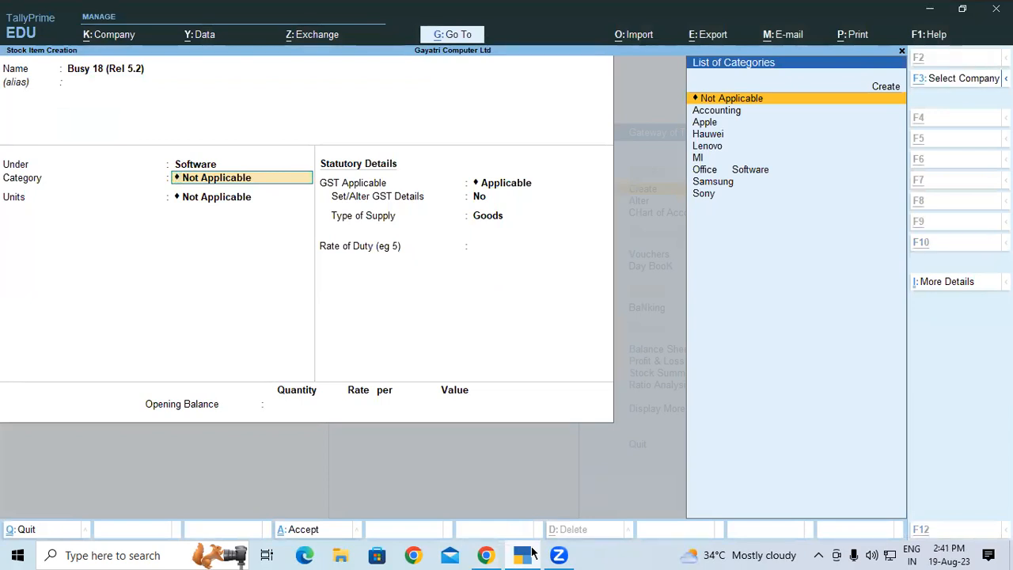
pyautogui.click(526, 555)
pyautogui.moveTo(352, 199); pyautogui.dragTo(434, 202)
pyautogui.hotkey('alt', 'Tab')
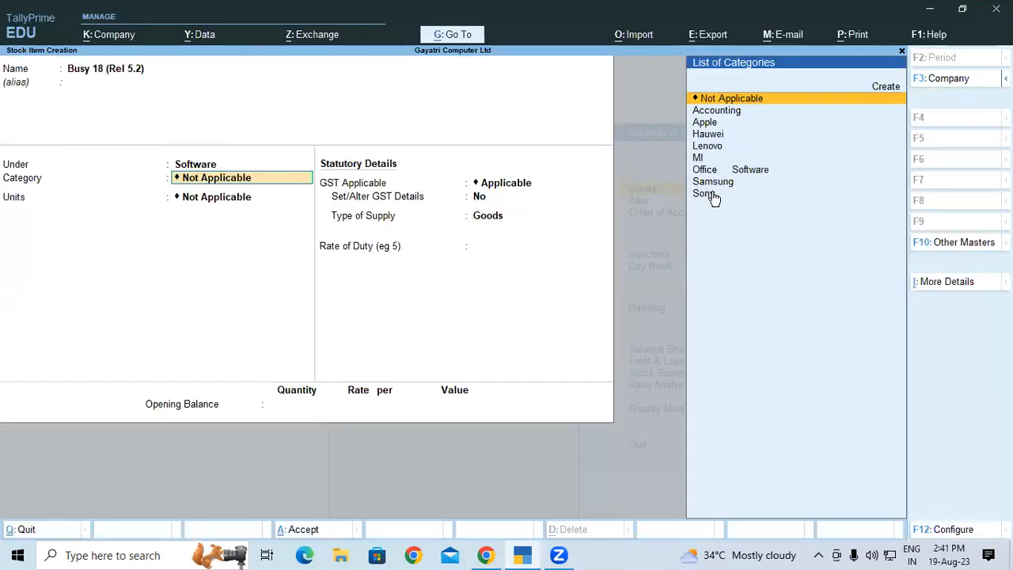
pyautogui.press('Down')
pyautogui.press('Return')
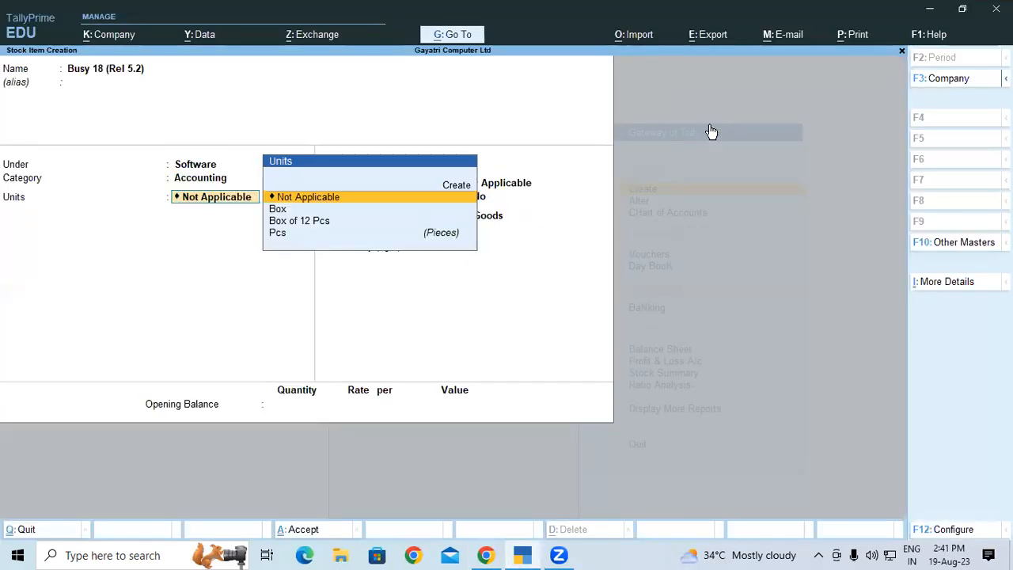
pyautogui.click(279, 233)
# Keep Busy 18 (Rel 5.2)'s GST defaults with a rate of duty of 0.
pyautogui.press('Return')
pyautogui.press('Return')
pyautogui.press('Return')
pyautogui.press('Return')
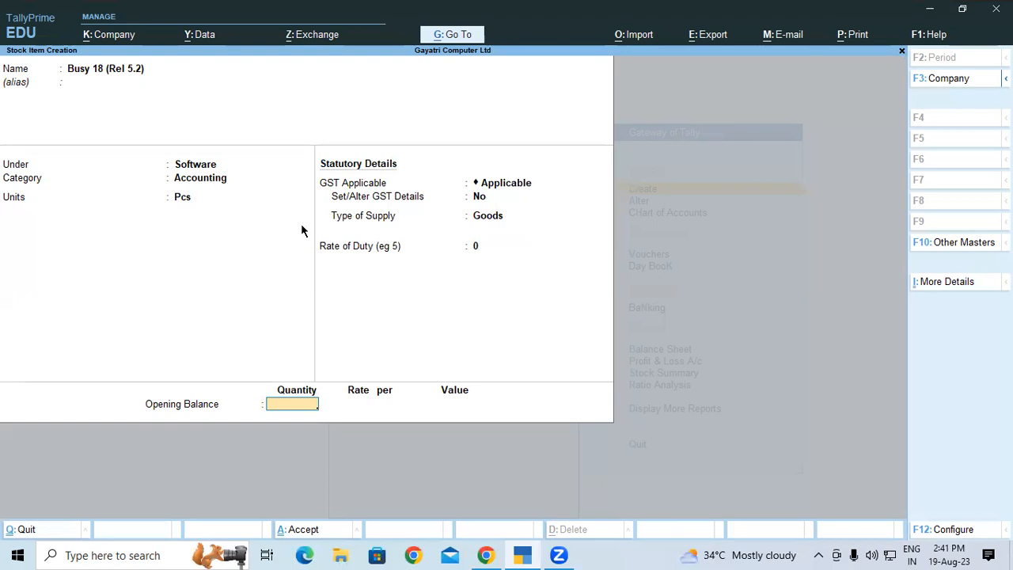
# Give Busy 18 (Rel 5.2) an opening quantity of 4 Pcs from the PDF table and allocate it to the Shop godown.
pyautogui.hotkey('alt', 'Tab')
pyautogui.hotkey('alt', 'Tab')
pyautogui.write('4')
pyautogui.press('Return')
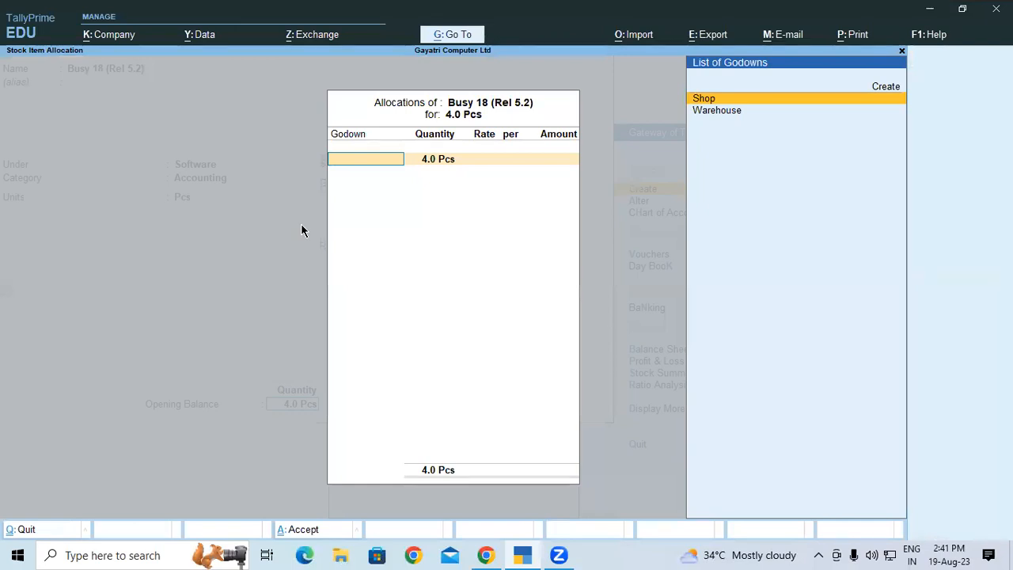
pyautogui.hotkey('alt', 'Tab')
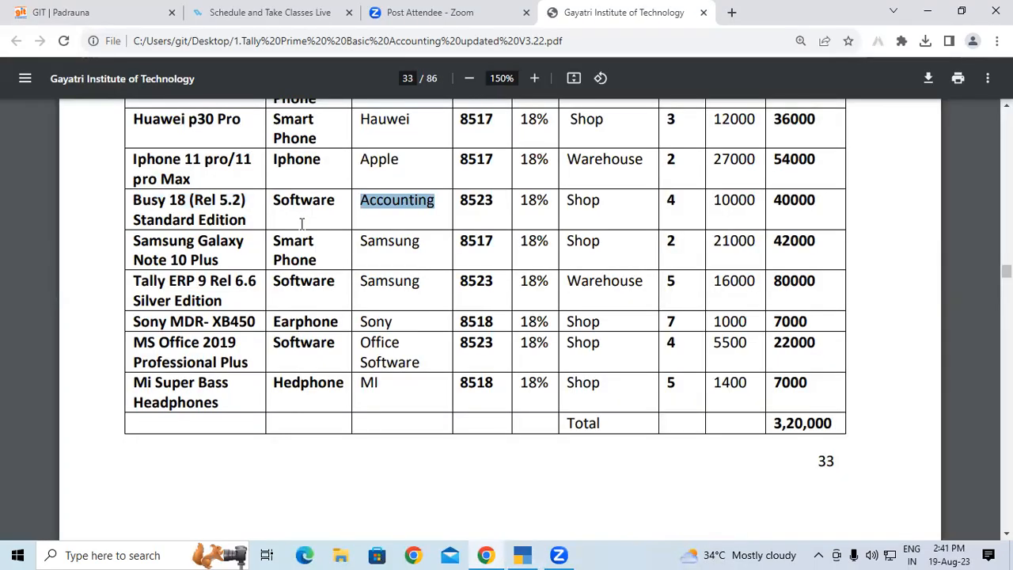
pyautogui.hotkey('alt', 'Tab')
pyautogui.press('Return')
pyautogui.press('Return')
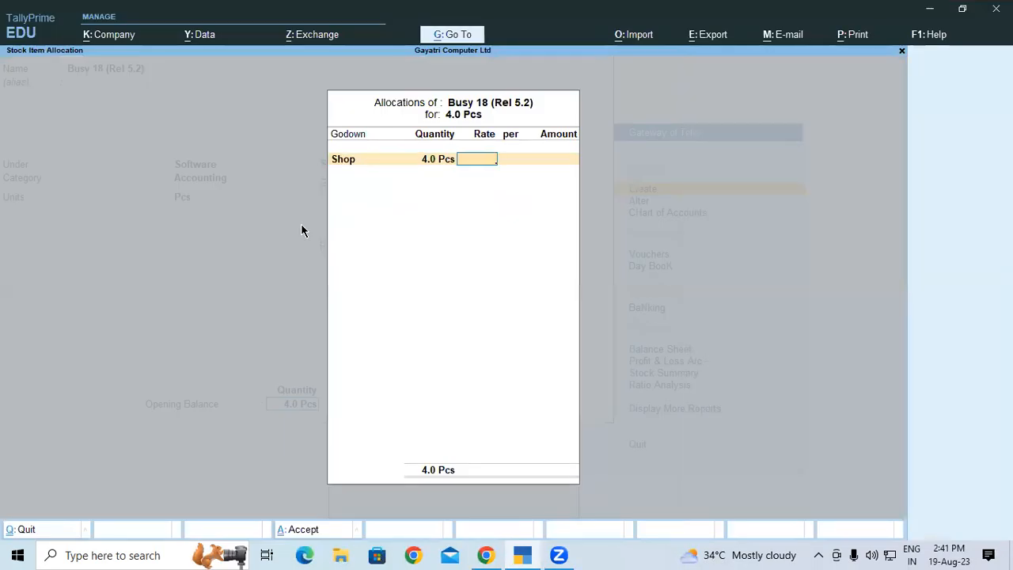
# Set the Shop allocation's rate to 10,000 per Pcs from the PDF table and save the Busy 18 (Rel 5.2) stock item.
pyautogui.hotkey('alt', 'Tab')
pyautogui.hotkey('alt', 'Tab')
pyautogui.write('10,000')
pyautogui.press('Return')
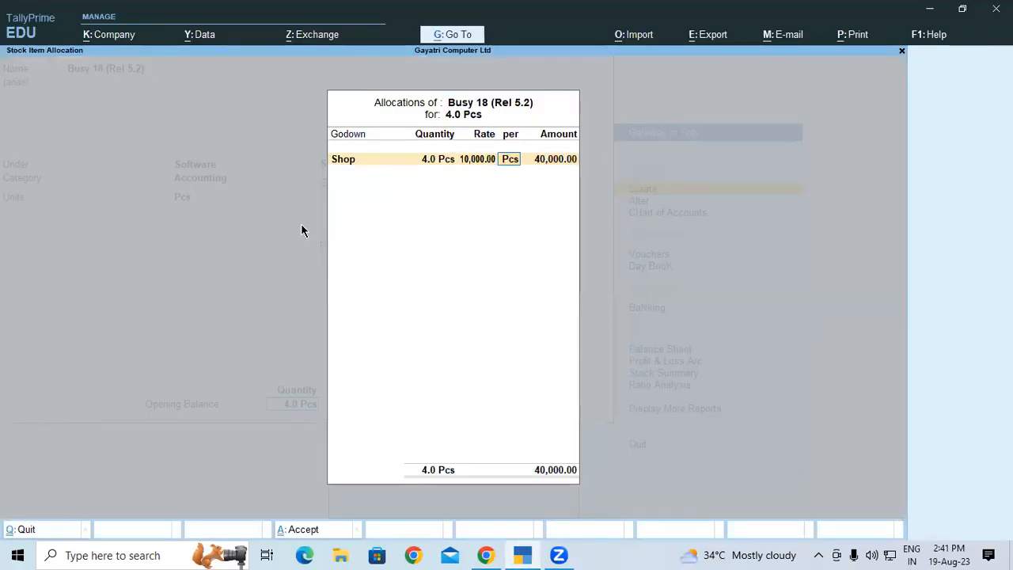
pyautogui.hotkey('alt', 'Tab')
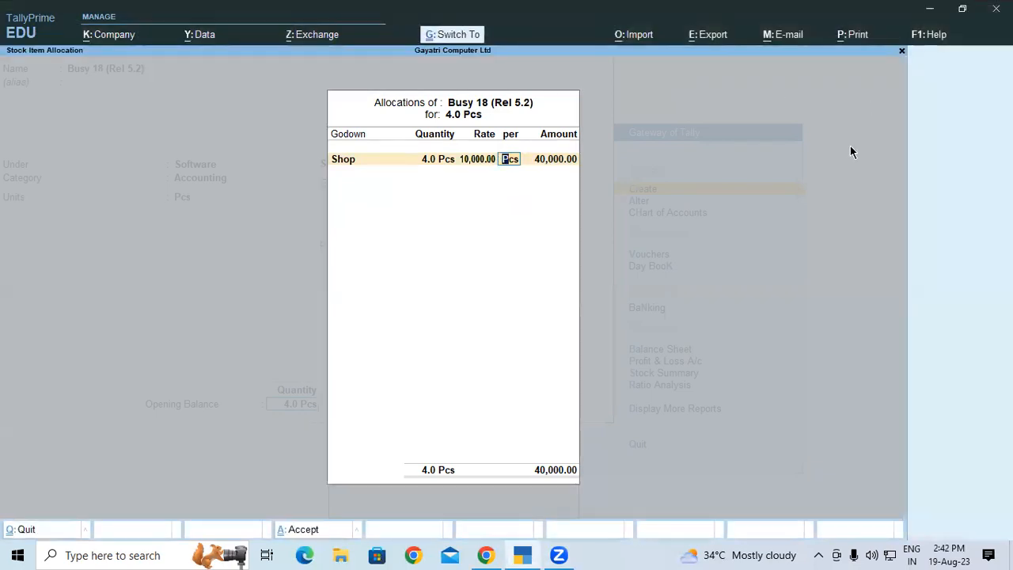
pyautogui.hotkey('ctrl', 'a')
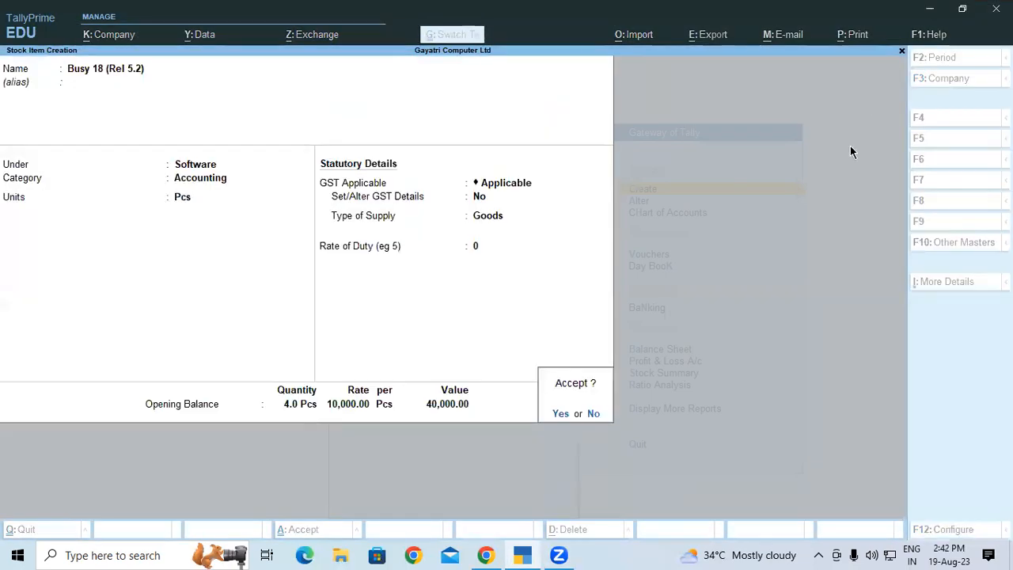
pyautogui.hotkey('ctrl', 'a')
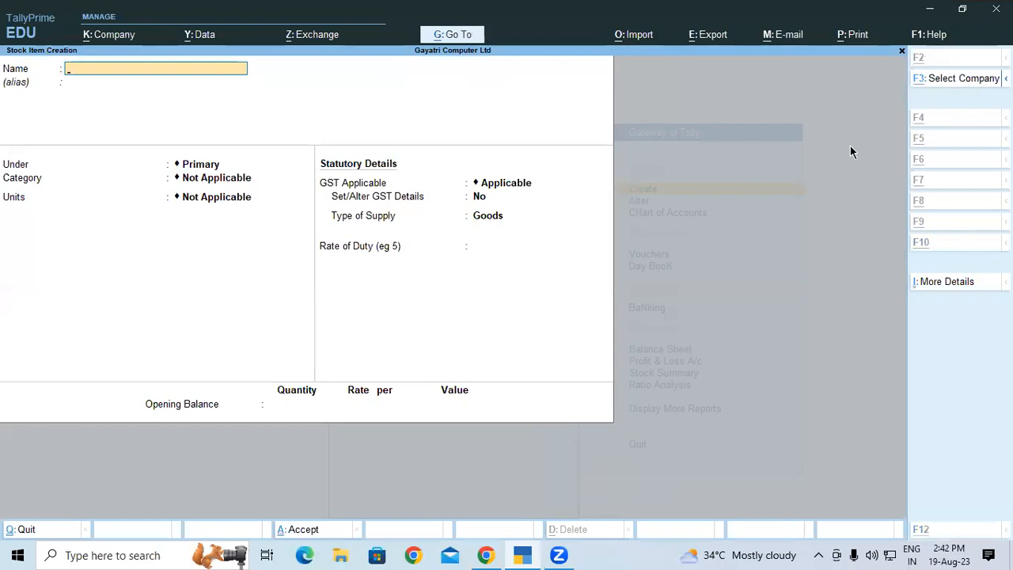
# Copy the name Samsung Galaxy from the PDF's closing stock table into the new stock item, leaving the alias blank.
pyautogui.hotkey('alt', 'Tab')
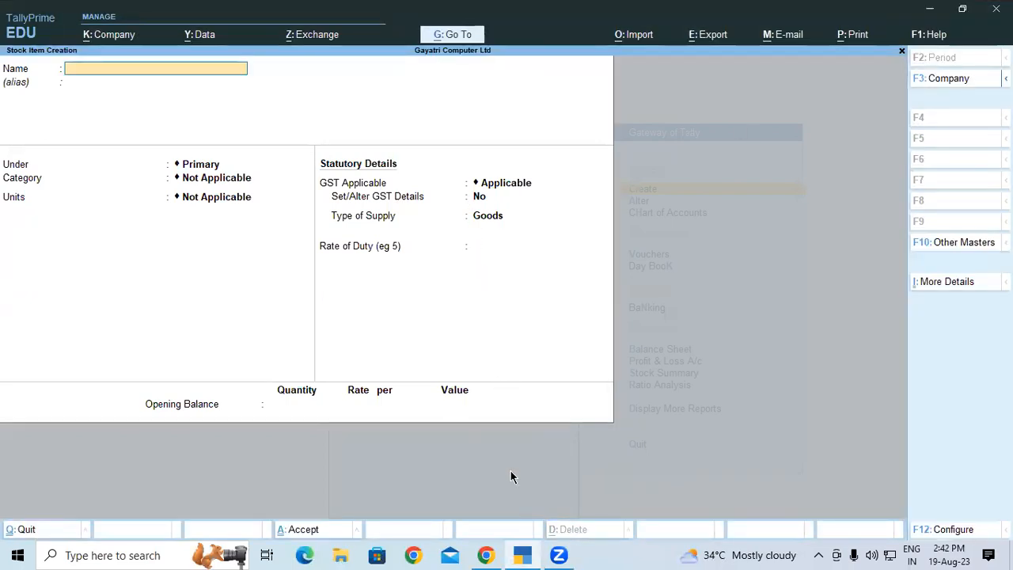
pyautogui.click(487, 555)
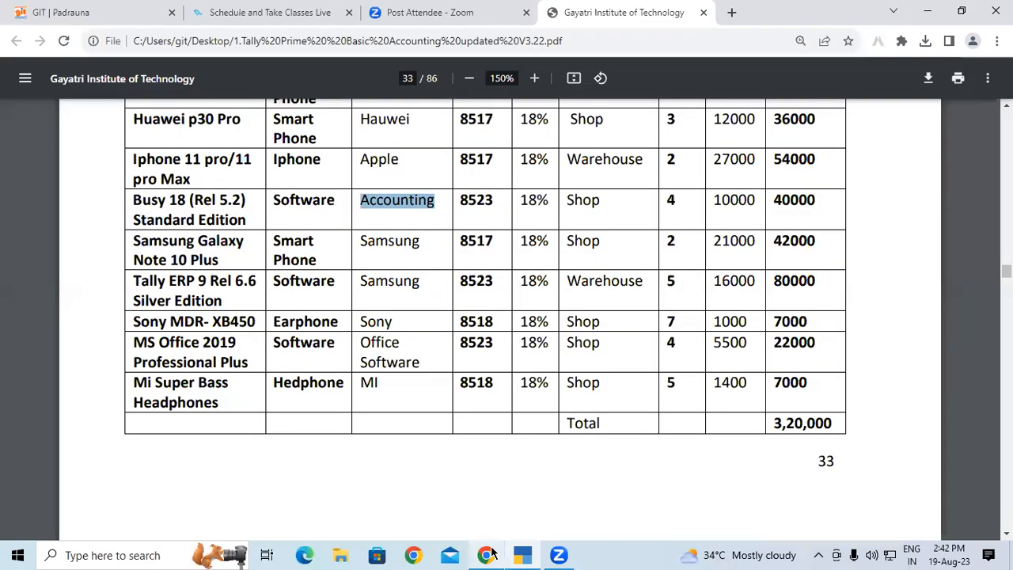
pyautogui.click(150, 245)
pyautogui.moveTo(132, 244); pyautogui.dragTo(248, 245)
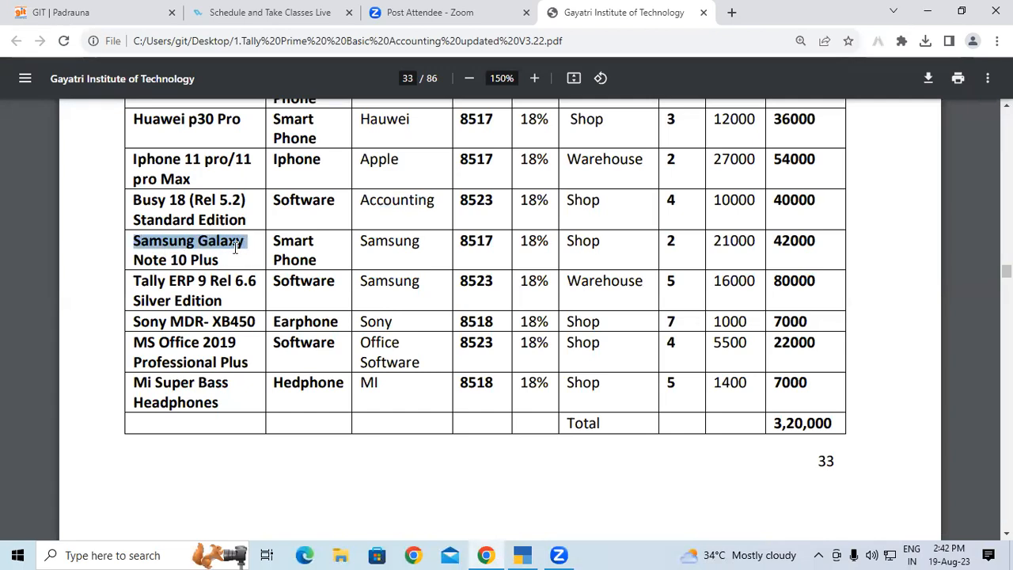
pyautogui.click(522, 555)
pyautogui.hotkey('ctrl', 'alt', 'v')
pyautogui.press('Return')
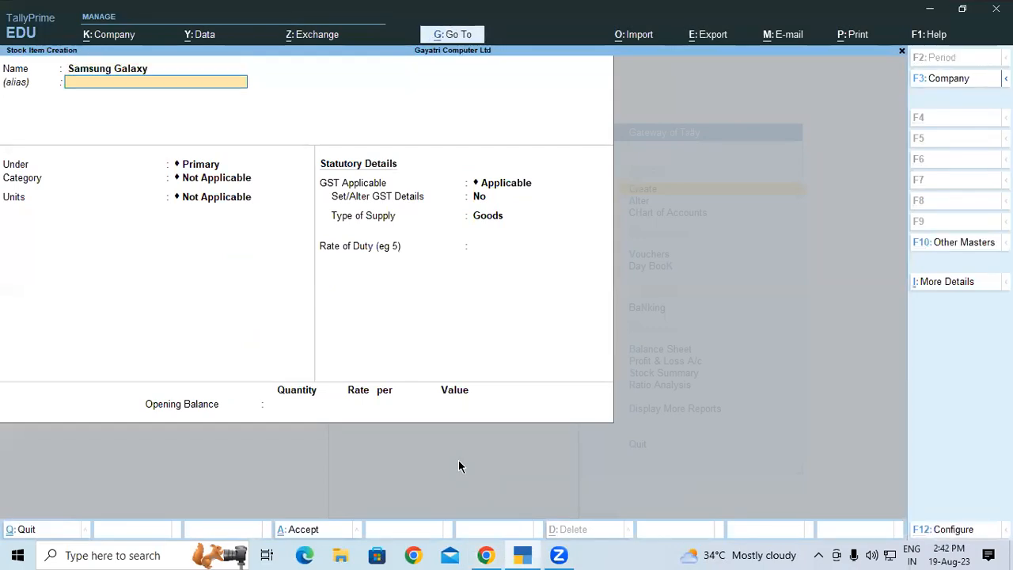
pyautogui.press('Return')
# Put Samsung Galaxy under the Smart Phone group with category Samsung and unit Pcs.
pyautogui.write('S')
pyautogui.press('Down')
pyautogui.press('Return')
pyautogui.press('Down')
pyautogui.press('Down')
pyautogui.press('Down')
pyautogui.press('Down')
pyautogui.press('Down')
pyautogui.press('Down')
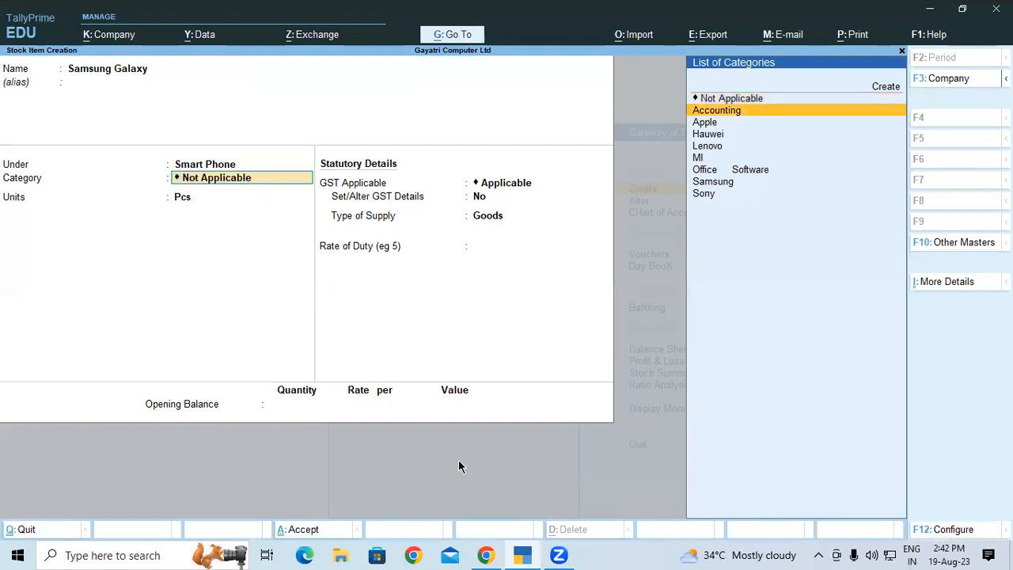
pyautogui.press('Down')
pyautogui.press('Return')
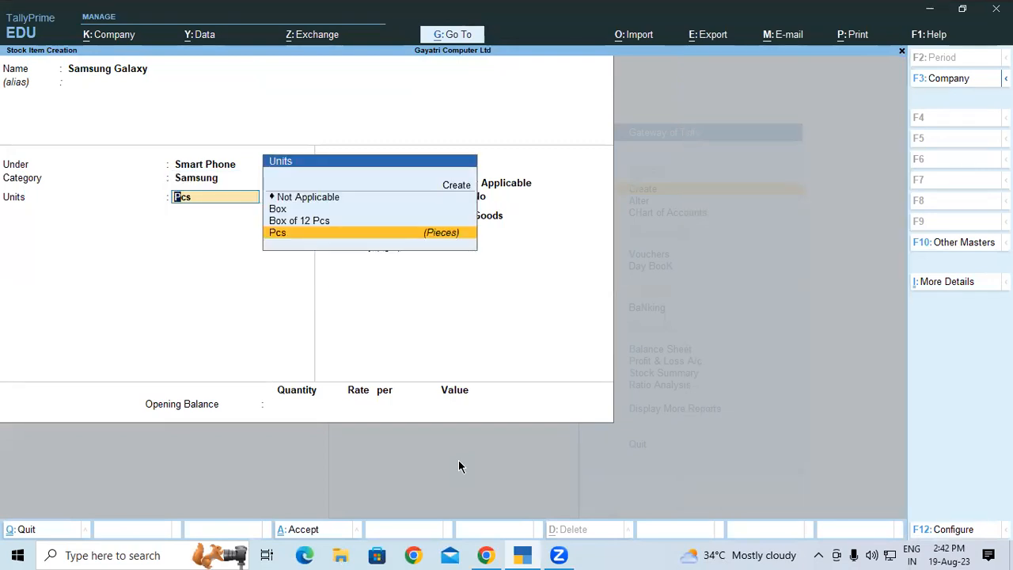
pyautogui.press('Return')
# Keep Samsung Galaxy's GST defaults with a rate of duty of 0.
pyautogui.press('Return')
pyautogui.press('Return')
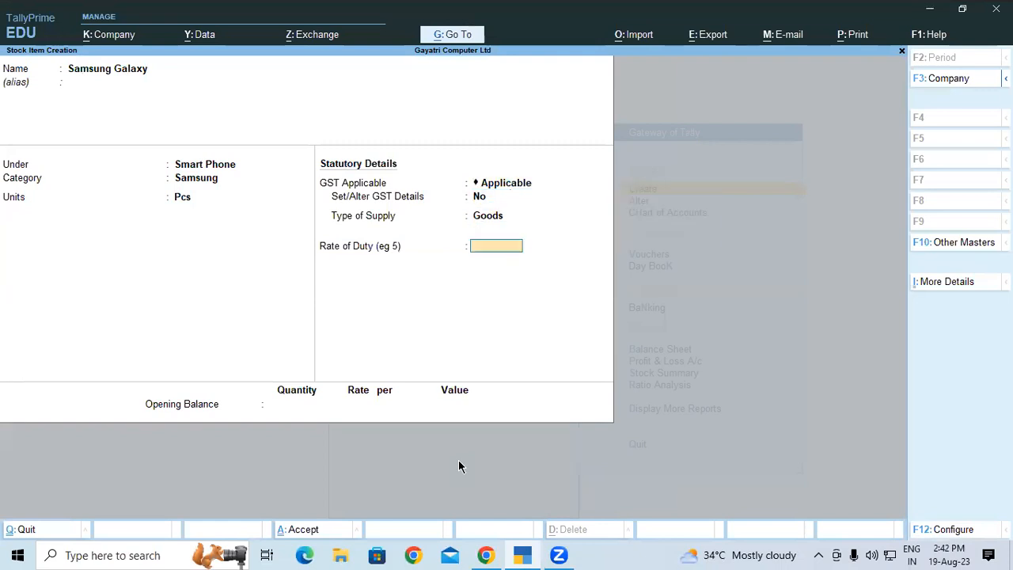
pyautogui.press('Return')
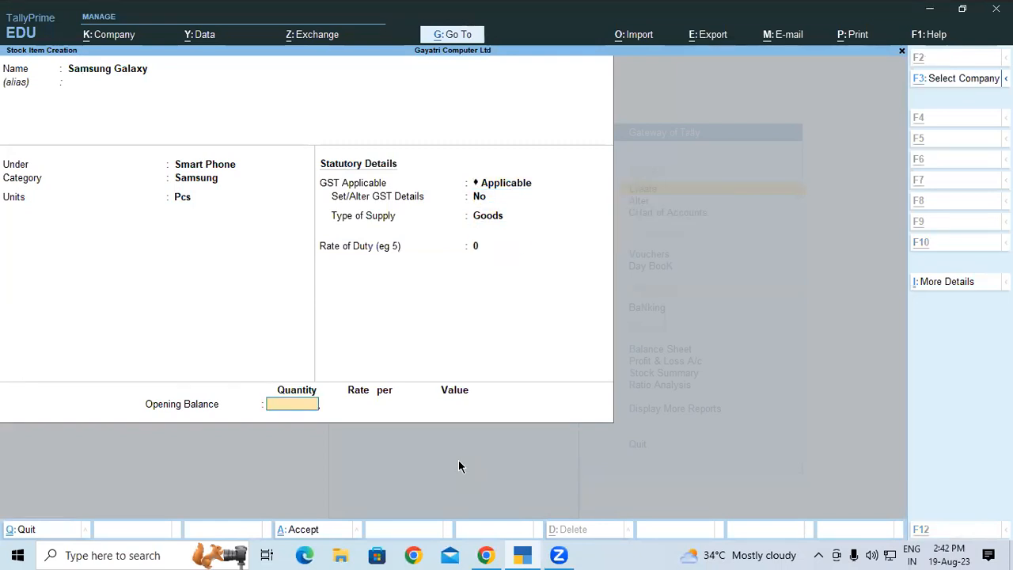
# Give Samsung Galaxy an opening quantity of 2 Pcs from the PDF table and allocate it to the Shop godown.
pyautogui.hotkey('alt', 'Tab')
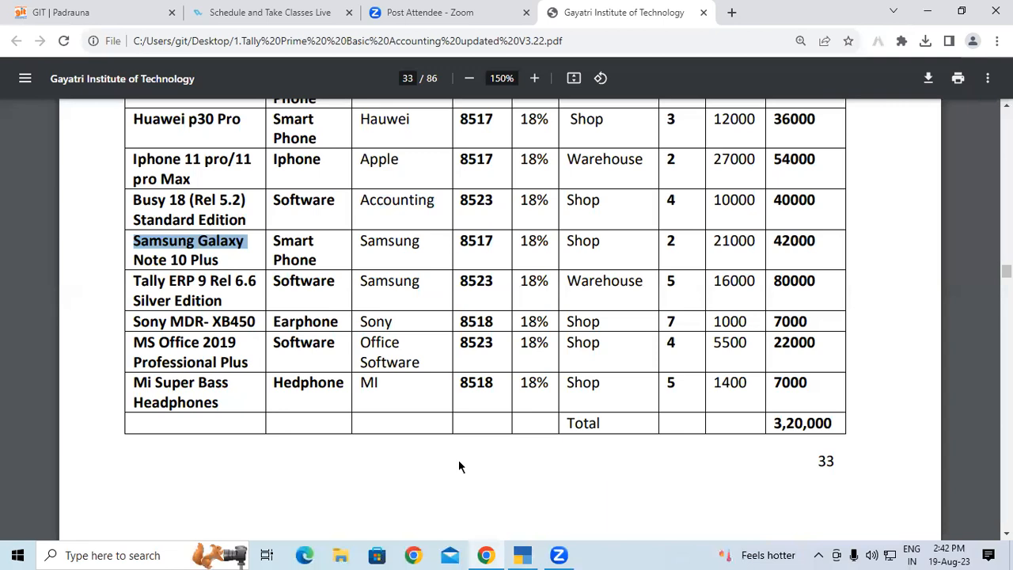
pyautogui.hotkey('alt', 'Tab')
pyautogui.write('2')
pyautogui.press('Return')
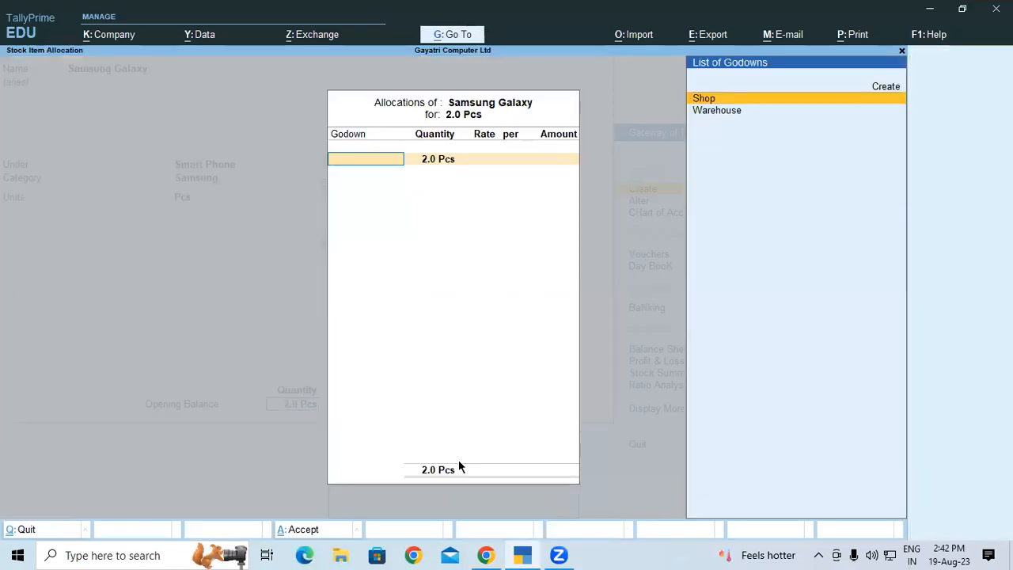
pyautogui.hotkey('alt', 'Tab')
pyautogui.hotkey('alt', 'Tab')
pyautogui.press('Return')
# Set the Shop allocation's rate to 21,000 per Pcs and save the Samsung Galaxy stock item.
pyautogui.press('Return')
pyautogui.write('21,000')
pyautogui.press('Return')
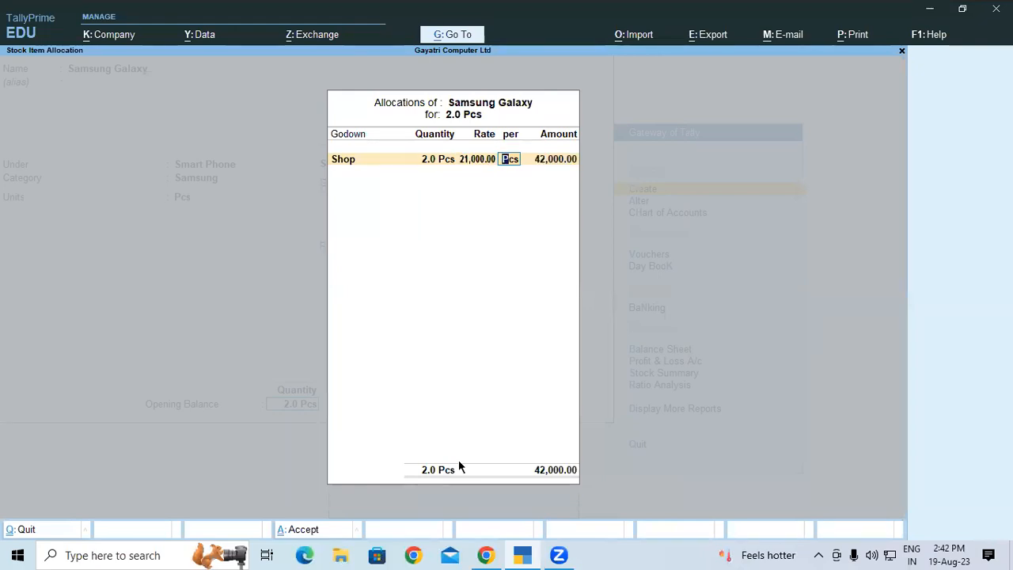
pyautogui.press('Return')
pyautogui.press('Return')
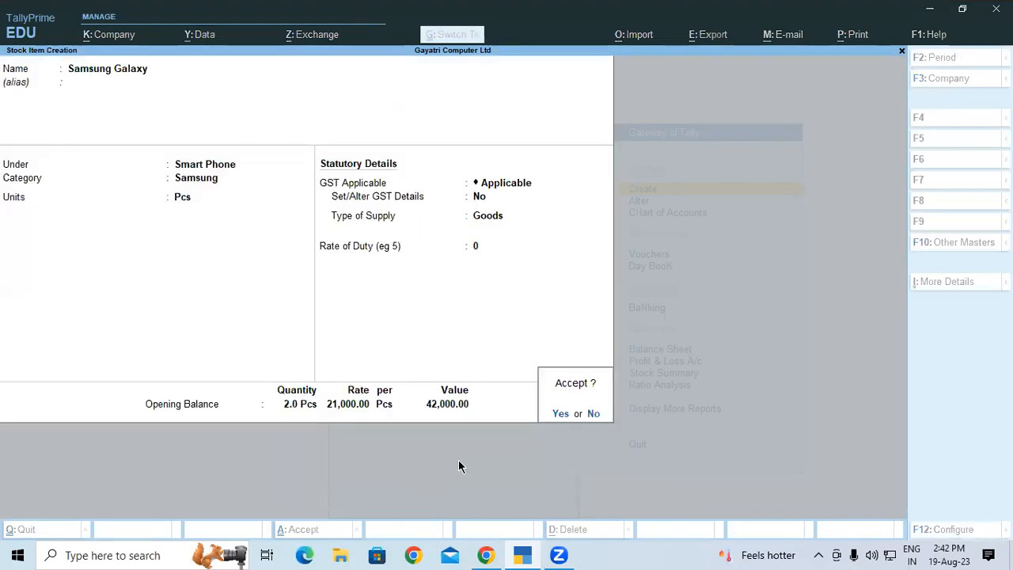
pyautogui.hotkey('alt', 'Tab')
pyautogui.hotkey('alt', 'Tab')
pyautogui.click(551, 413)
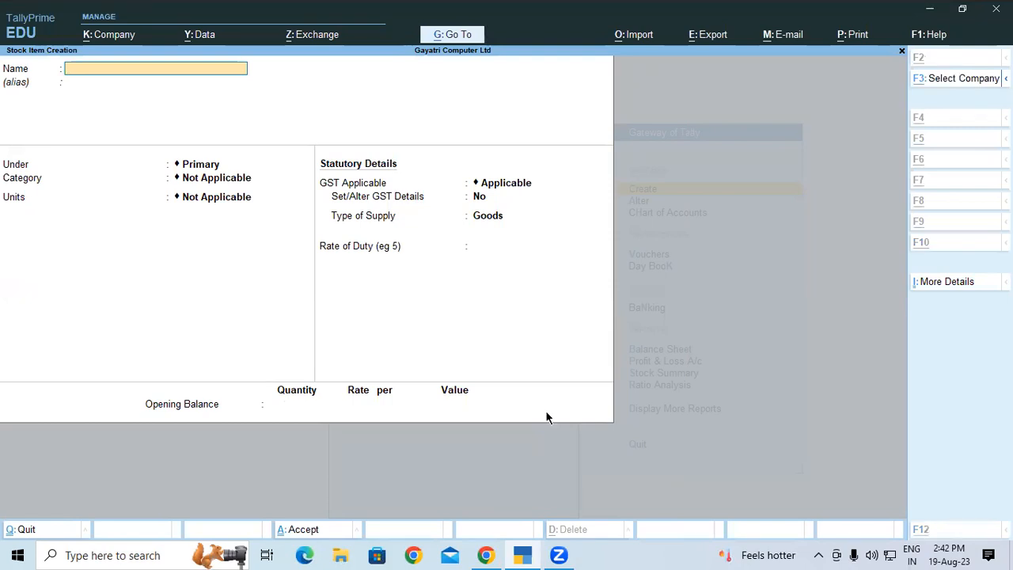
# Copy the name Tally ERP 9 Rel 6.6 from the PDF table into the new stock item, leaving the alias blank.
pyautogui.hotkey('alt', 'Tab')
pyautogui.moveTo(135, 277); pyautogui.dragTo(253, 277)
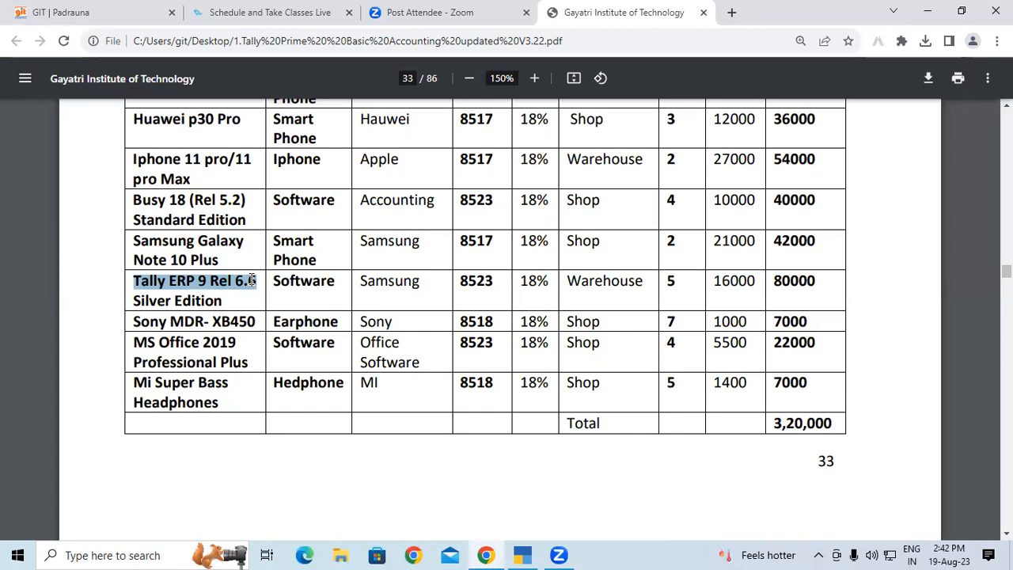
pyautogui.hotkey('alt', 'Tab')
pyautogui.hotkey('ctrl', 'alt', 'v')
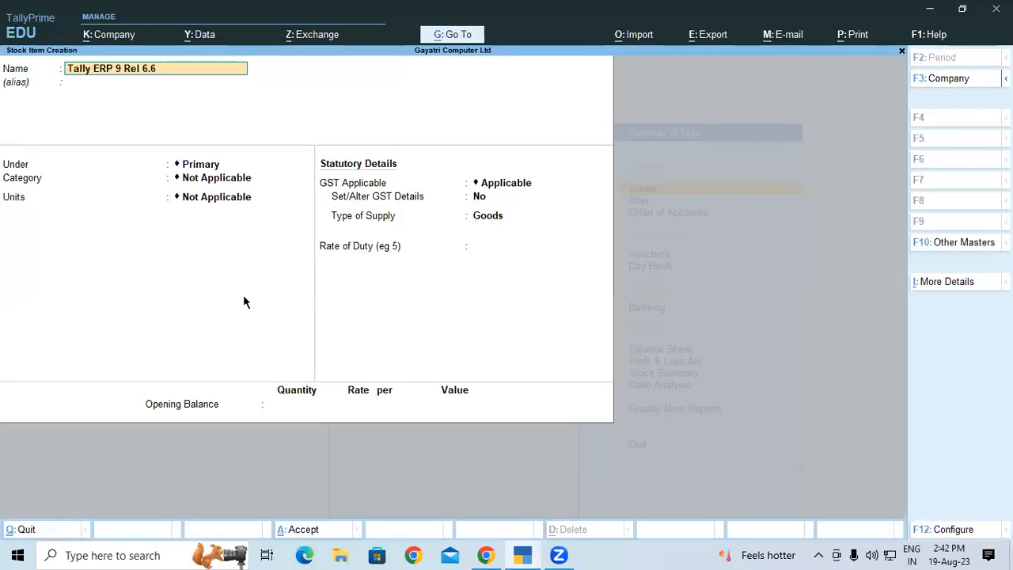
pyautogui.press('Return')
pyautogui.press('Return')
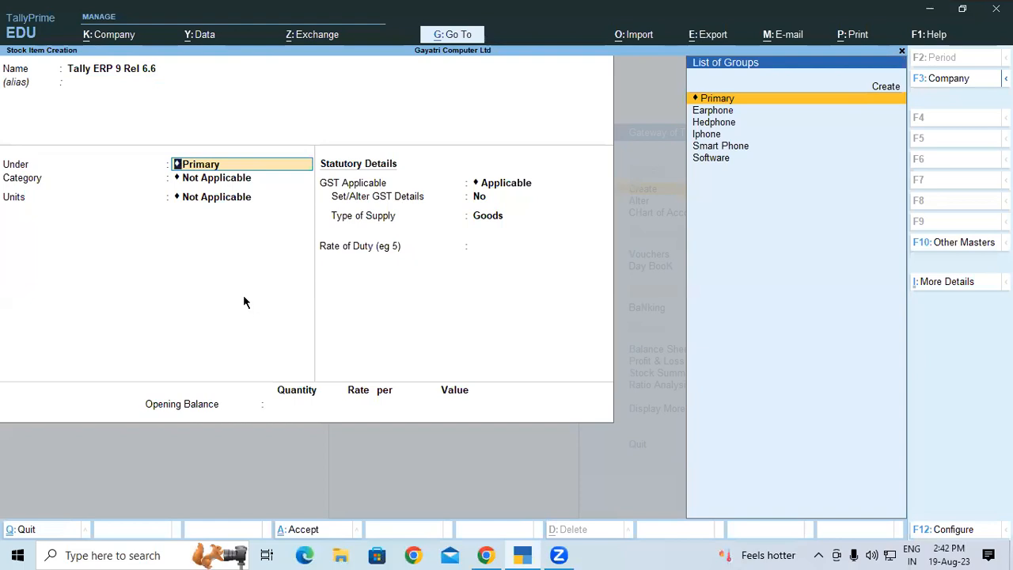
# Put Tally ERP 9 Rel 6.6 under the Software group with category Accounting.
pyautogui.press('Down')
pyautogui.press('Down')
pyautogui.press('Down')
pyautogui.press('Down')
pyautogui.press('Down')
pyautogui.press('Return')
pyautogui.press('Down')
pyautogui.press('Down')
pyautogui.press('Up')
pyautogui.press('Return')
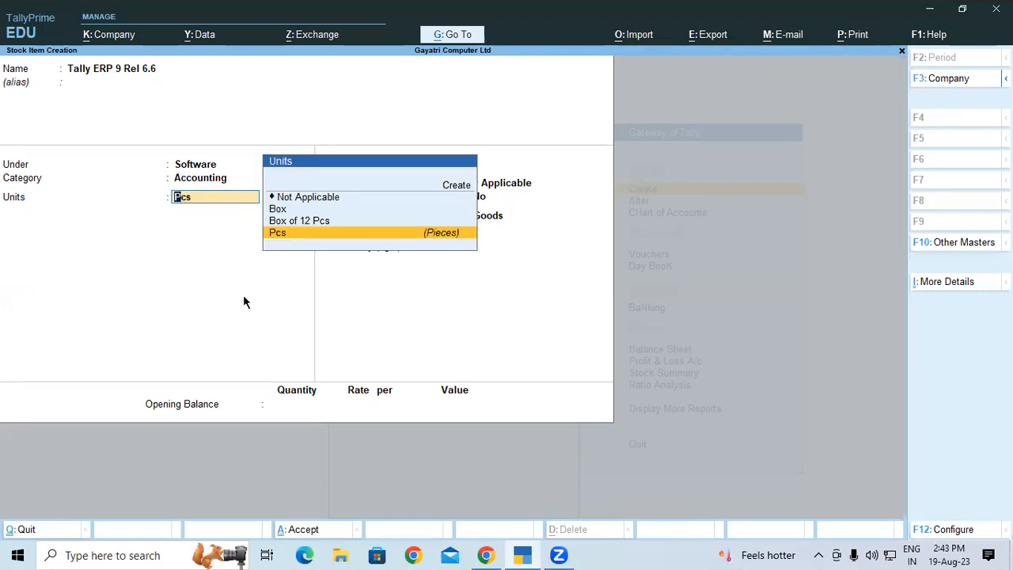
# Mark the PDF table's Samsung category for Tally ERP 9 and Accounting category for Busy 18 to compare them, and clear the marks.
pyautogui.hotkey('alt', 'Tab')
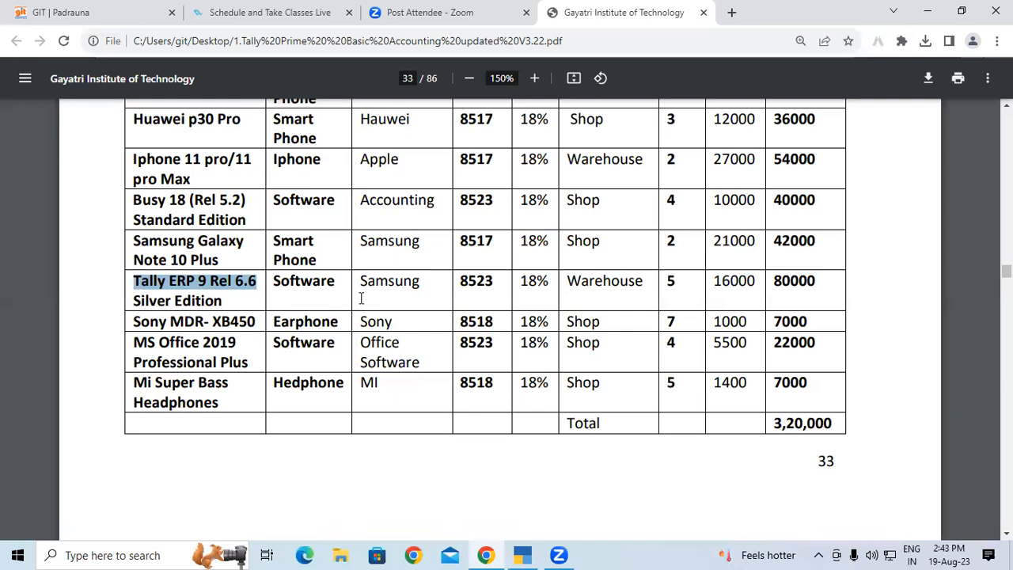
pyautogui.moveTo(356, 282); pyautogui.dragTo(429, 282)
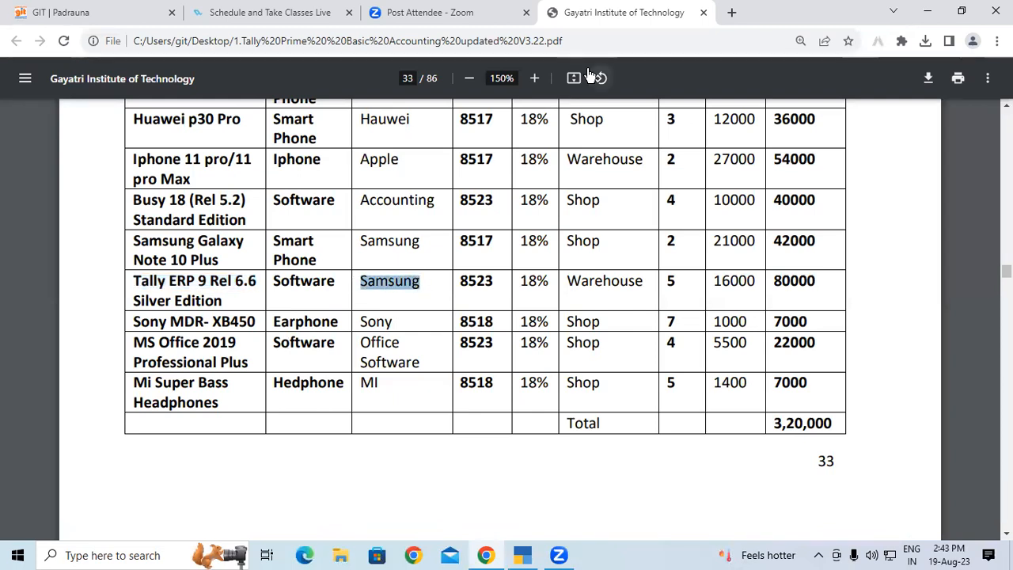
pyautogui.moveTo(356, 281); pyautogui.dragTo(429, 271)
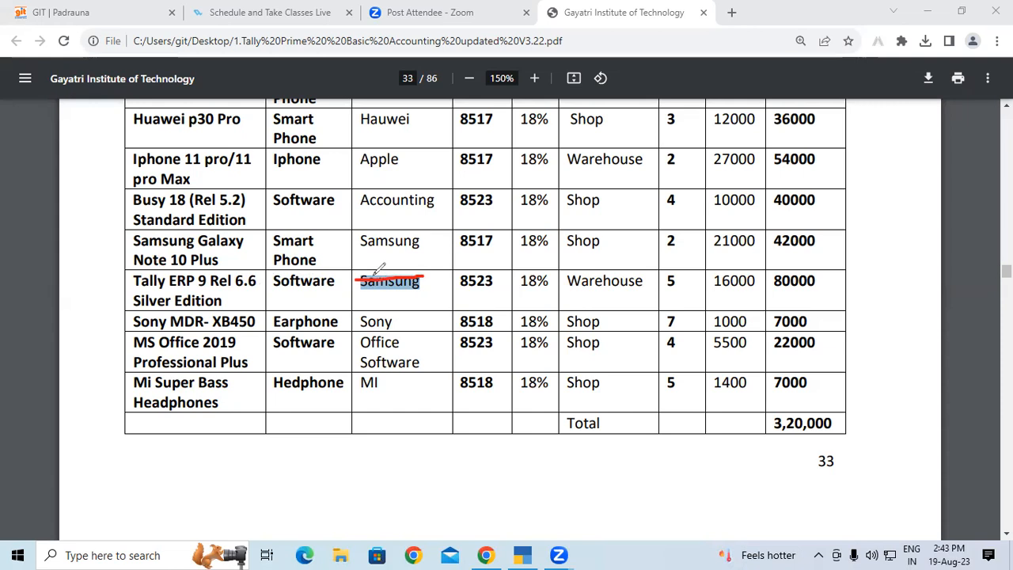
pyautogui.moveTo(360, 280)
pyautogui.mouseDown()
pyautogui.moveTo(351, 296)
pyautogui.moveTo(420, 297)
pyautogui.moveTo(432, 277)
pyautogui.moveTo(372, 255)
pyautogui.moveTo(353, 274)
pyautogui.mouseUp()
pyautogui.moveTo(432, 214)
pyautogui.mouseDown()
pyautogui.moveTo(443, 190)
pyautogui.moveTo(386, 168)
pyautogui.moveTo(366, 207)
pyautogui.moveTo(440, 203)
pyautogui.mouseUp()
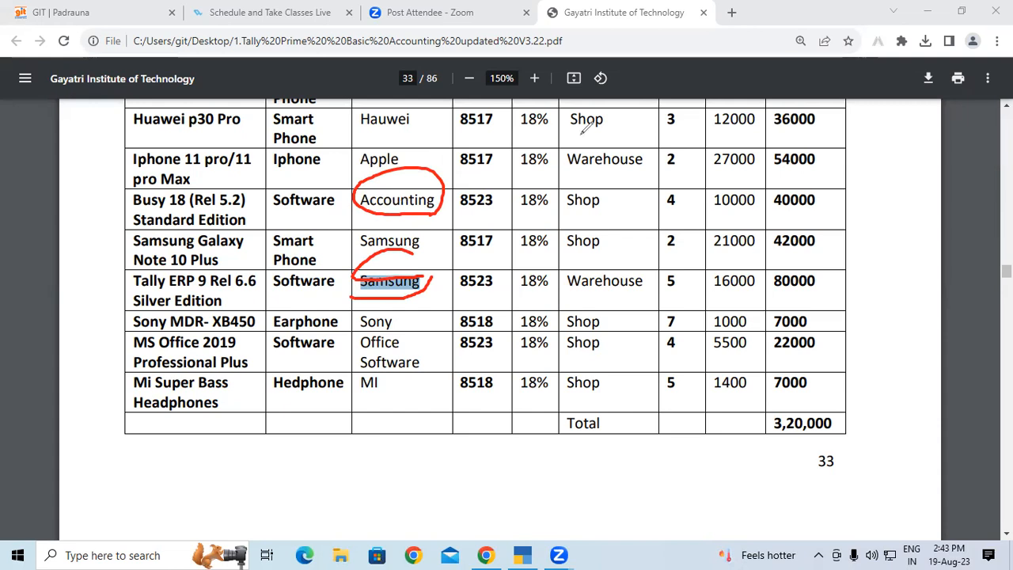
pyautogui.click(721, 58)
pyautogui.click(434, 310)
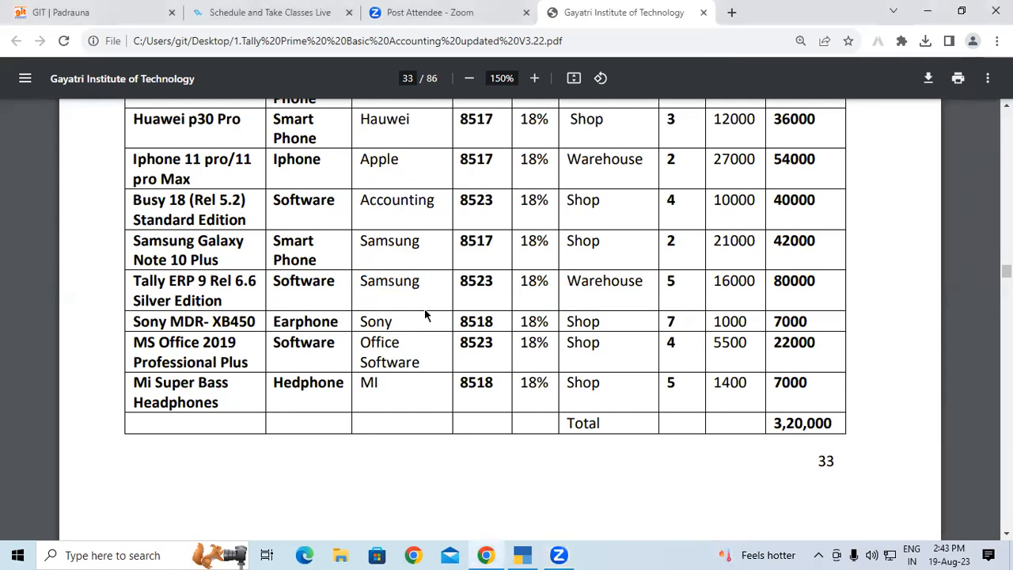
# Use unit Pcs for Tally ERP 9 Rel 6.6 and keep its GST defaults with a rate of duty of 0.
pyautogui.click(522, 555)
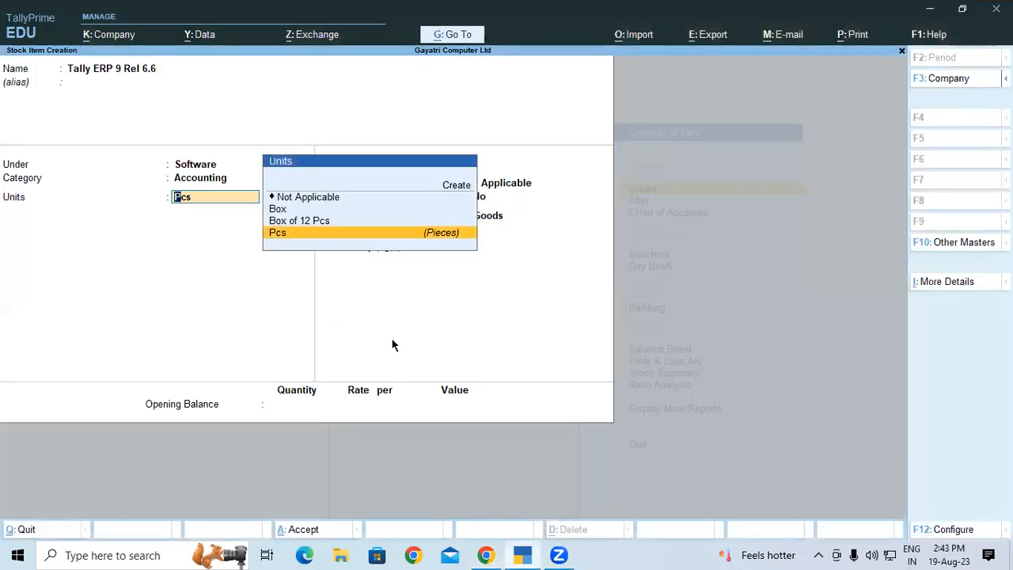
pyautogui.press('Return')
pyautogui.press('Return')
pyautogui.press('Return')
pyautogui.press('Return')
pyautogui.press('Return')
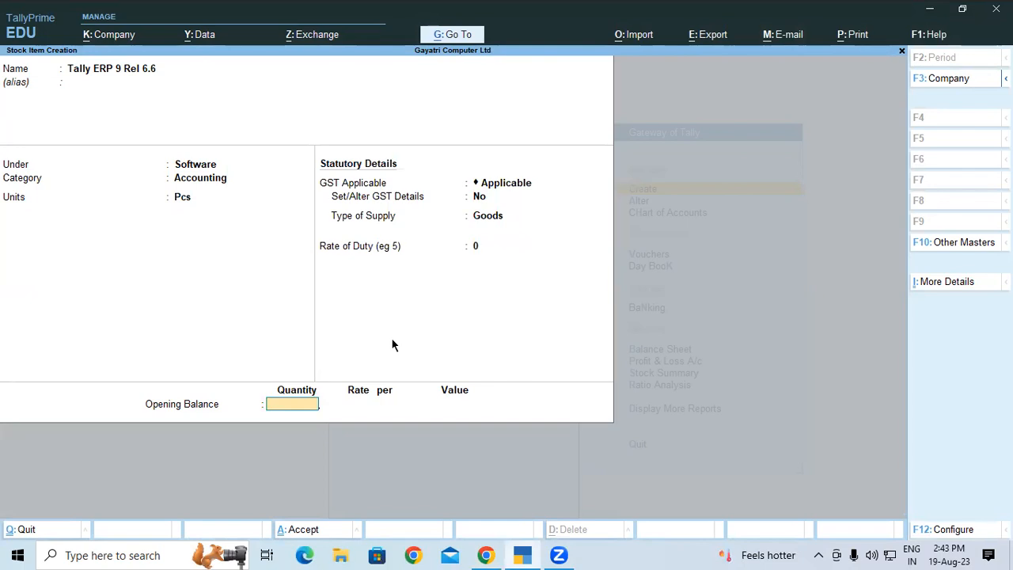
# Give Tally ERP 9 Rel 6.6 an opening quantity of 5 Pcs from the PDF table and allocate it to the Warehouse godown.
pyautogui.hotkey('alt', 'Tab')
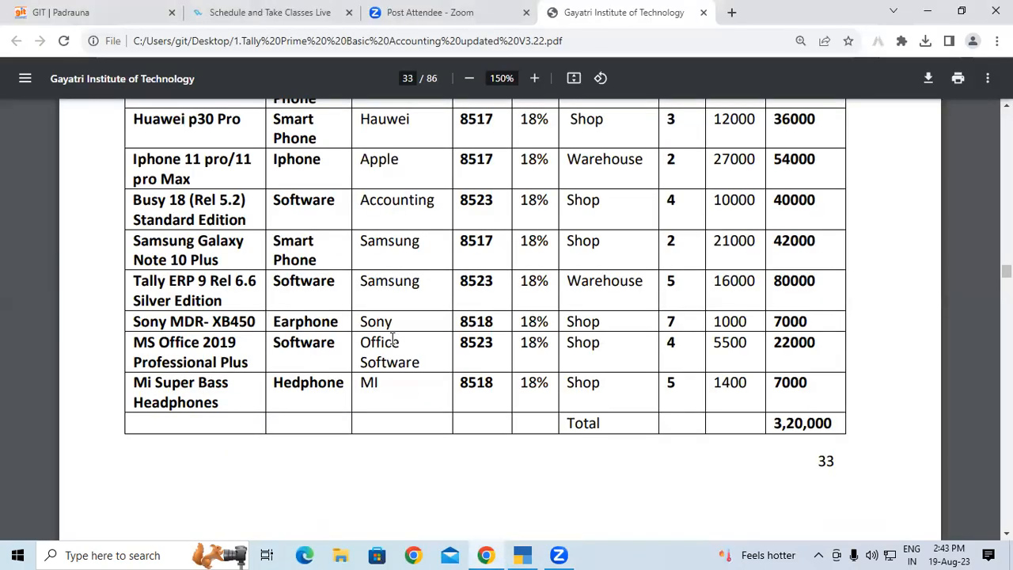
pyautogui.hotkey('alt', 'Tab')
pyautogui.write('5')
pyautogui.press('Return')
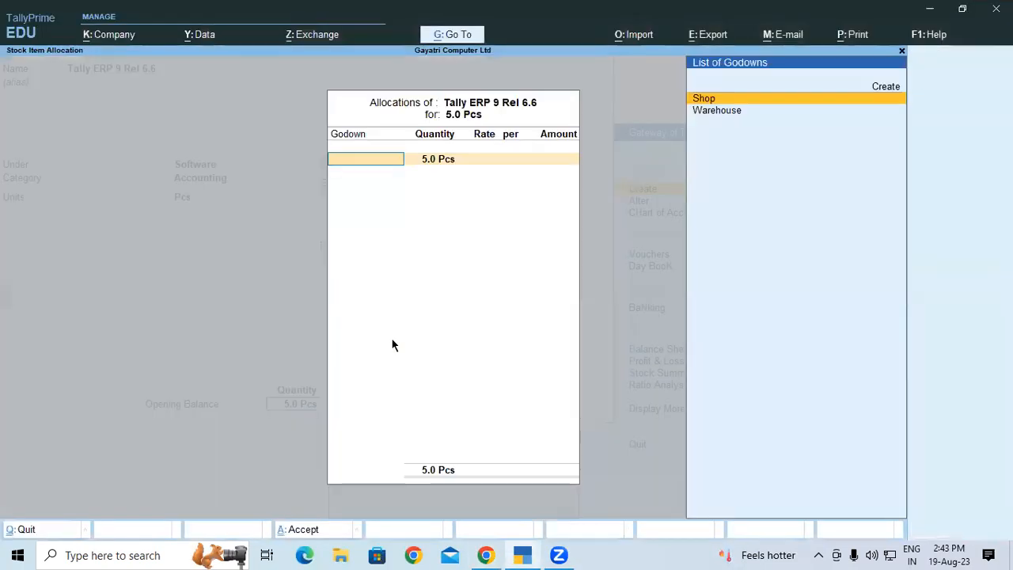
pyautogui.press('Down')
pyautogui.press('Return')
pyautogui.press('Return')
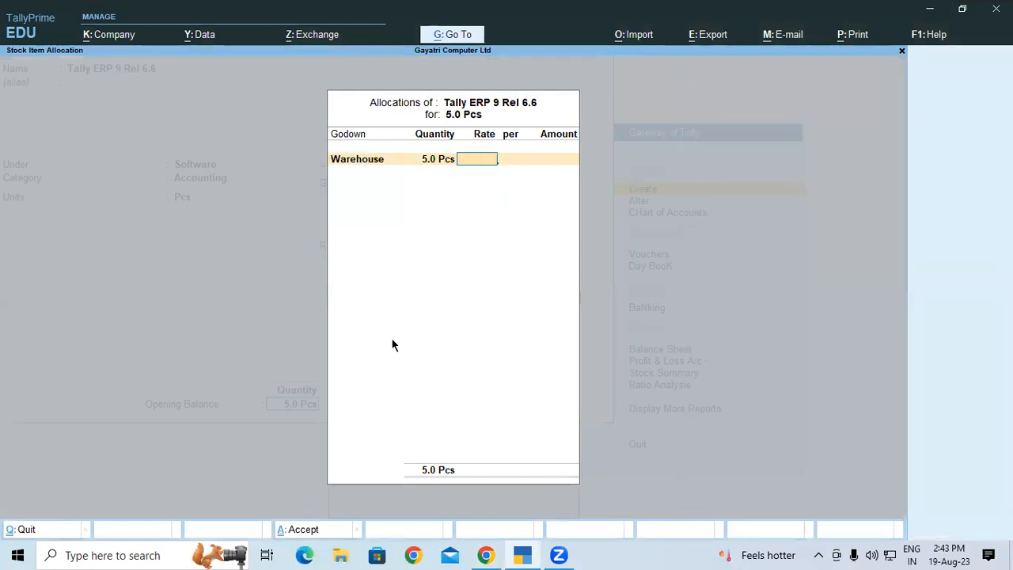
# Set the Warehouse allocation's rate to 16,000 per Pcs from the PDF table and save the Tally ERP 9 Rel 6.6 stock item.
pyautogui.hotkey('alt', 'Tab')
pyautogui.hotkey('alt', 'Tab')
pyautogui.write('16,000')
pyautogui.press('Return')
pyautogui.press('Return')
pyautogui.press('Return')
pyautogui.press('Return')
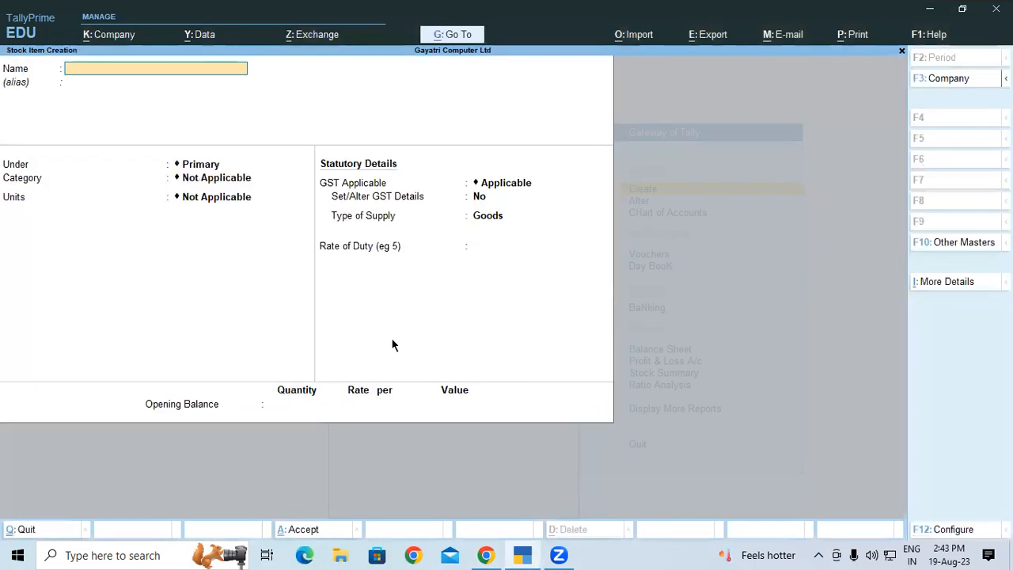
# Copy the name Sony MDR- XB450 from the PDF table into the new stock item, leaving the alias blank.
pyautogui.hotkey('alt', 'Tab')
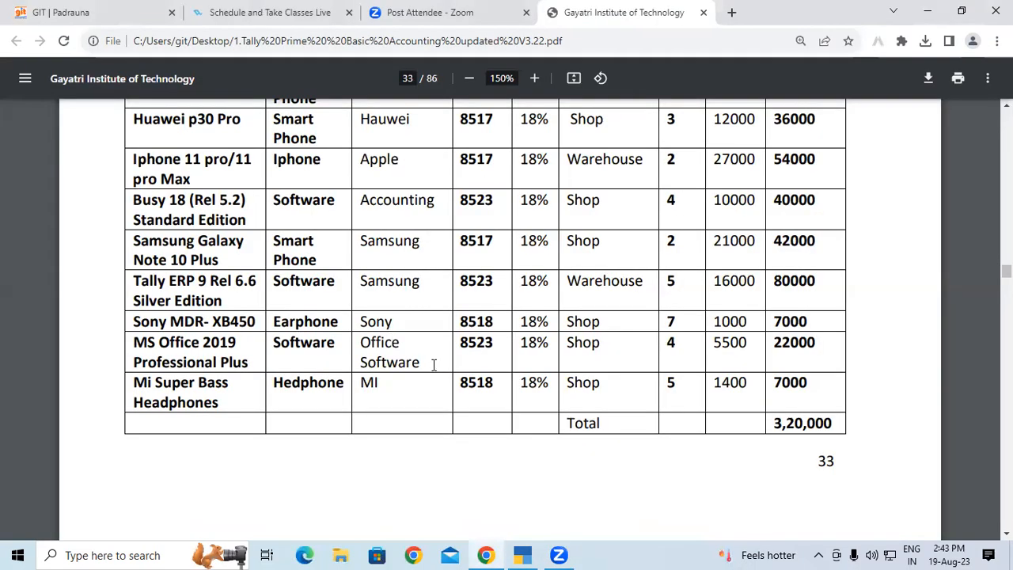
pyautogui.moveTo(132, 321); pyautogui.dragTo(257, 322)
pyautogui.hotkey('ctrl', 'c')
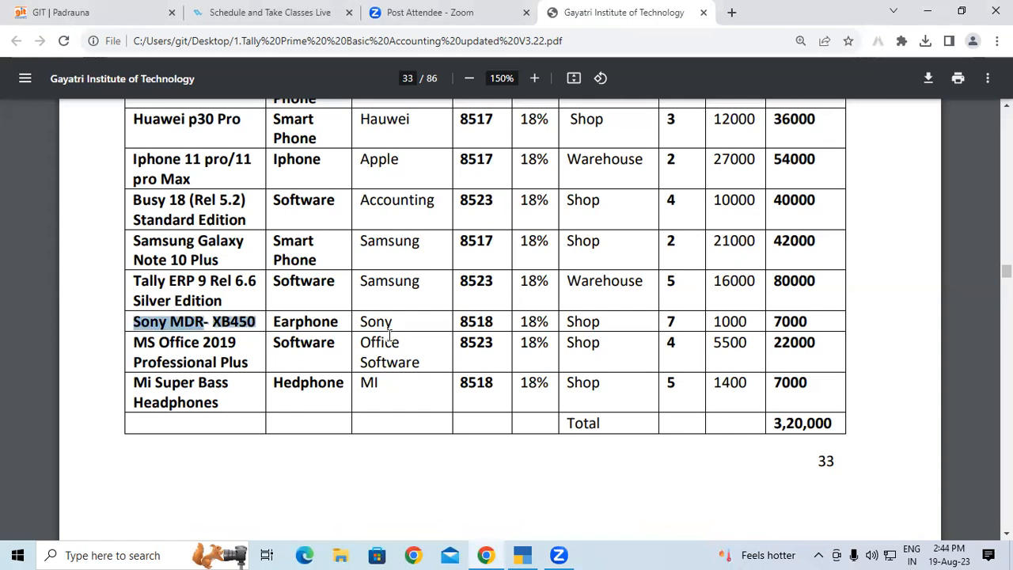
pyautogui.hotkey('alt', 'Tab')
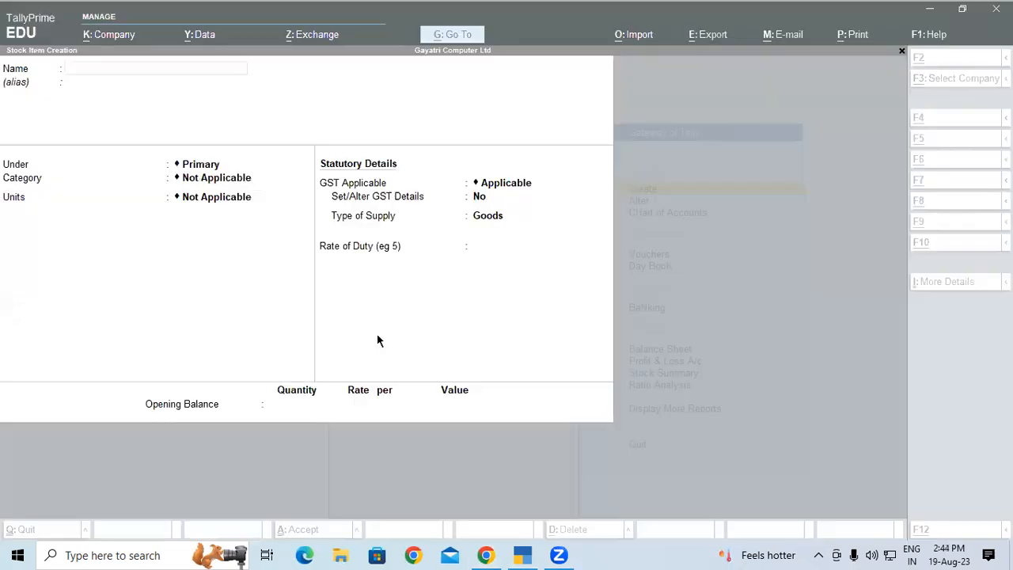
pyautogui.hotkey('ctrl', 'v')
pyautogui.press('Return')
pyautogui.press('Return')
# Place the Sony MDR- XB450 stock item under the Earphone group.
pyautogui.press('Down')
pyautogui.press('Down')
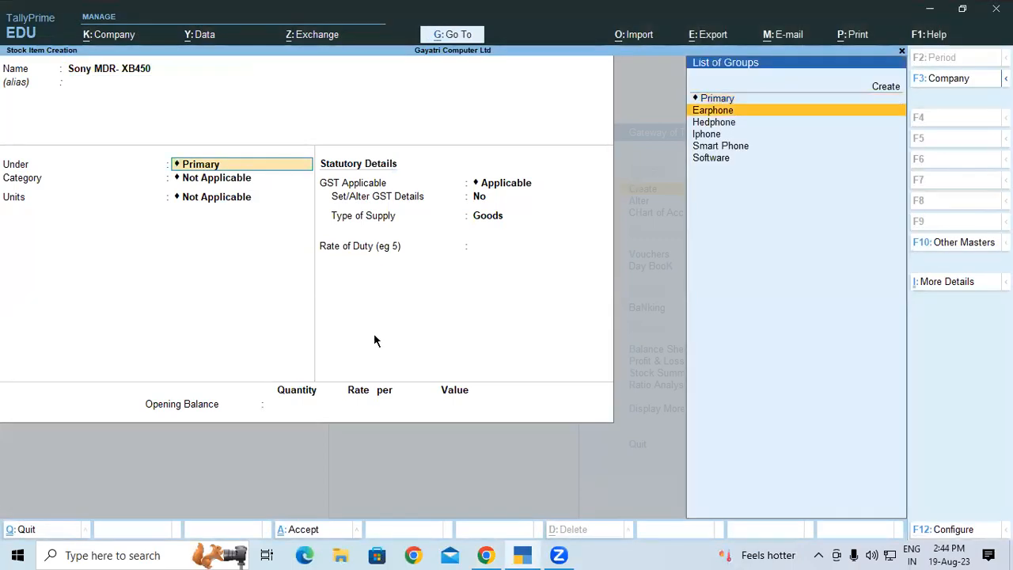
pyautogui.press('Up')
pyautogui.press('Return')
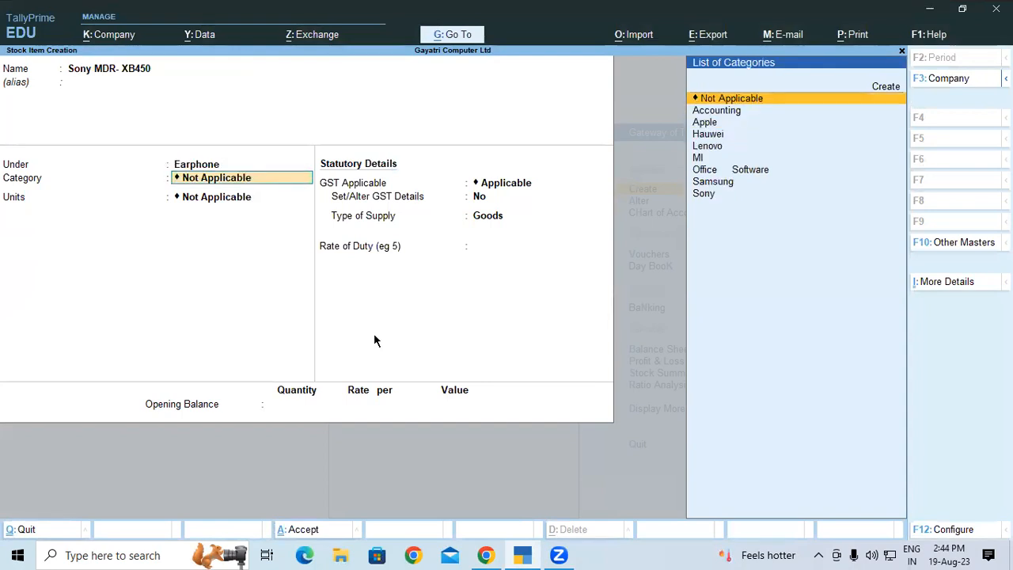
# Assign the Sony category to the Sony MDR- XB450 stock item.
pyautogui.press('Down')
pyautogui.press('Down')
pyautogui.press('Down')
pyautogui.press('Down')
pyautogui.press('Down')
pyautogui.press('Down')
pyautogui.press('Down')
pyautogui.press('Down')
pyautogui.press('Return')
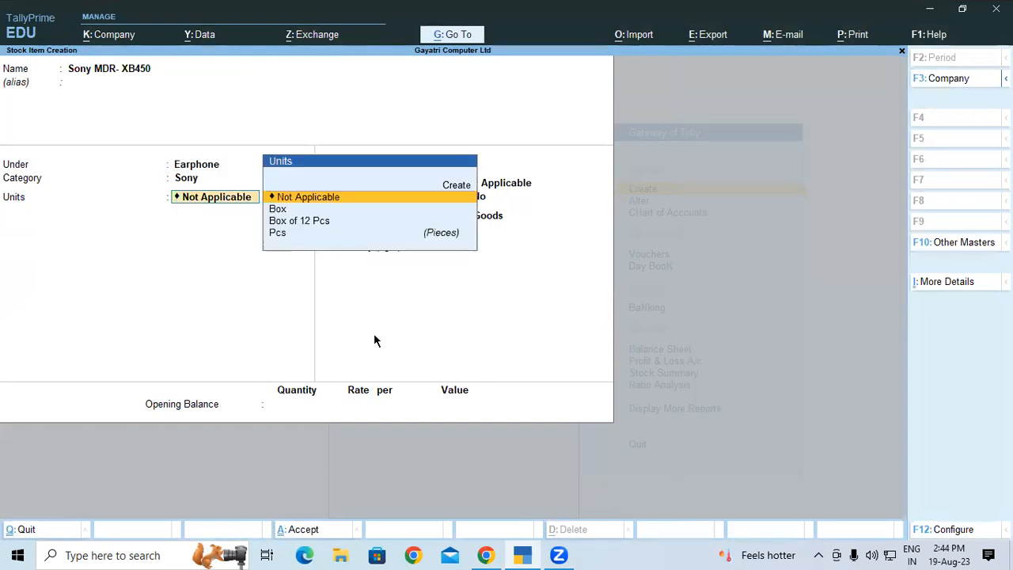
# Use unit Pcs for Sony MDR- XB450 and keep its GST defaults with a rate of duty of 0.
pyautogui.press('Down')
pyautogui.press('Down')
pyautogui.press('Down')
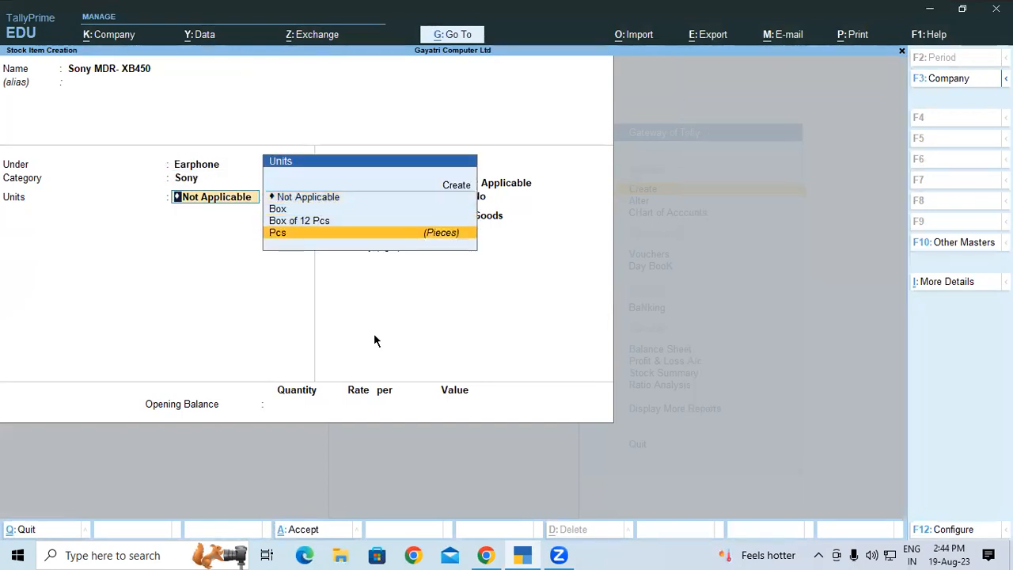
pyautogui.press('Return')
pyautogui.press('Return')
pyautogui.press('Return')
pyautogui.press('Return')
pyautogui.press('Return')
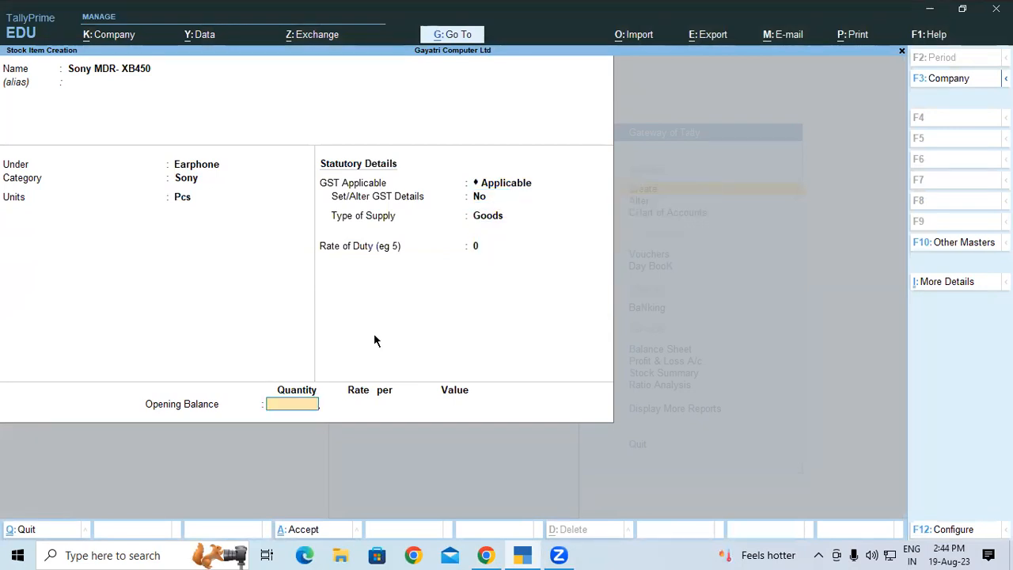
# Give Sony MDR- XB450 an opening quantity of 7 Pcs from the PDF table and allocate it to the Shop godown.
pyautogui.hotkey('alt', 'Tab')
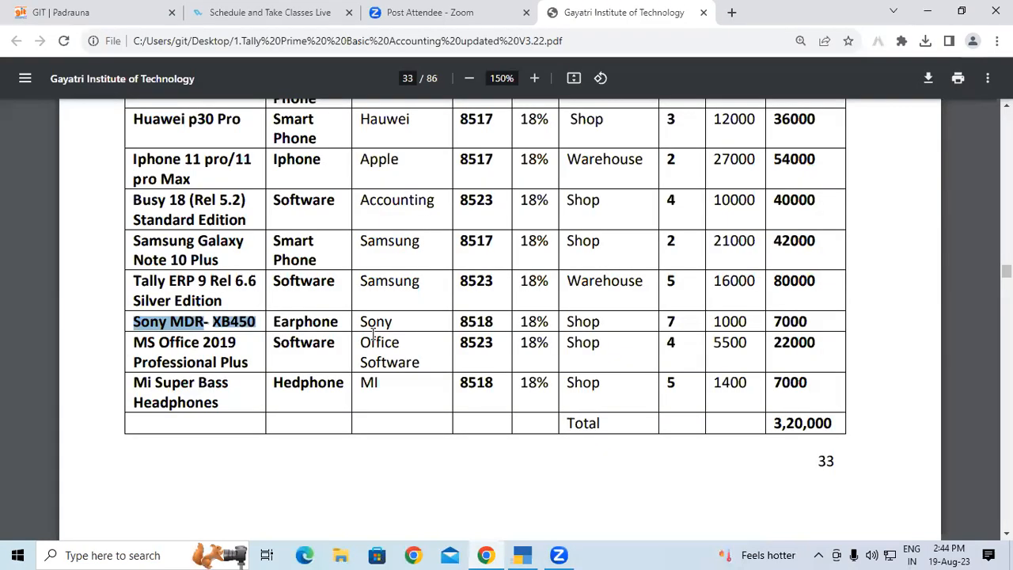
pyautogui.press('Tab')
pyautogui.hotkey('alt', 'Tab')
pyautogui.write('7')
pyautogui.press('Return')
pyautogui.press('Down')
pyautogui.press('Up')
pyautogui.press('Return')
pyautogui.press('Return')
# Set the Shop allocation's rate to 1,000 per Pcs from the PDF table and save the Sony MDR- XB450 stock item.
pyautogui.write('100')
pyautogui.press('Return')
pyautogui.press('Return')
pyautogui.press('Return')
pyautogui.press('Return')
pyautogui.press('Return')
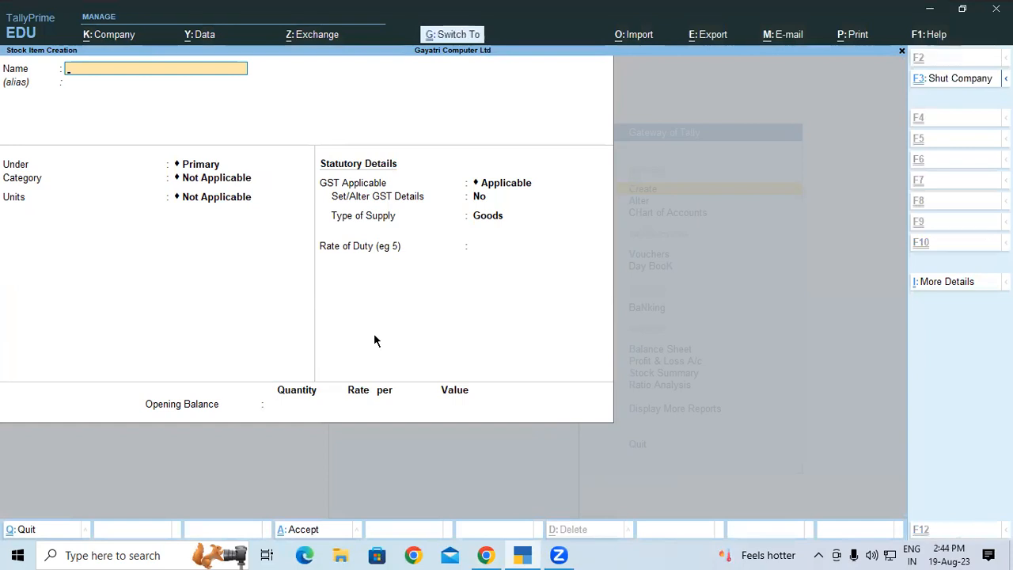
# Copy the name MS Office 2019 from the PDF table into the new stock item, leaving the alias blank.
pyautogui.press('super')
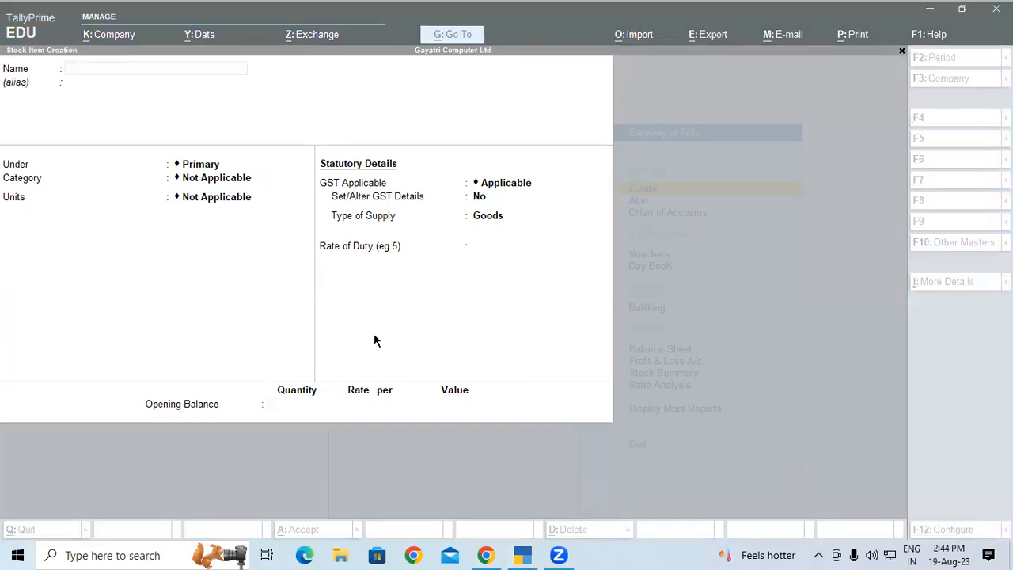
pyautogui.press('super')
pyautogui.hotkey('alt', 'Tab')
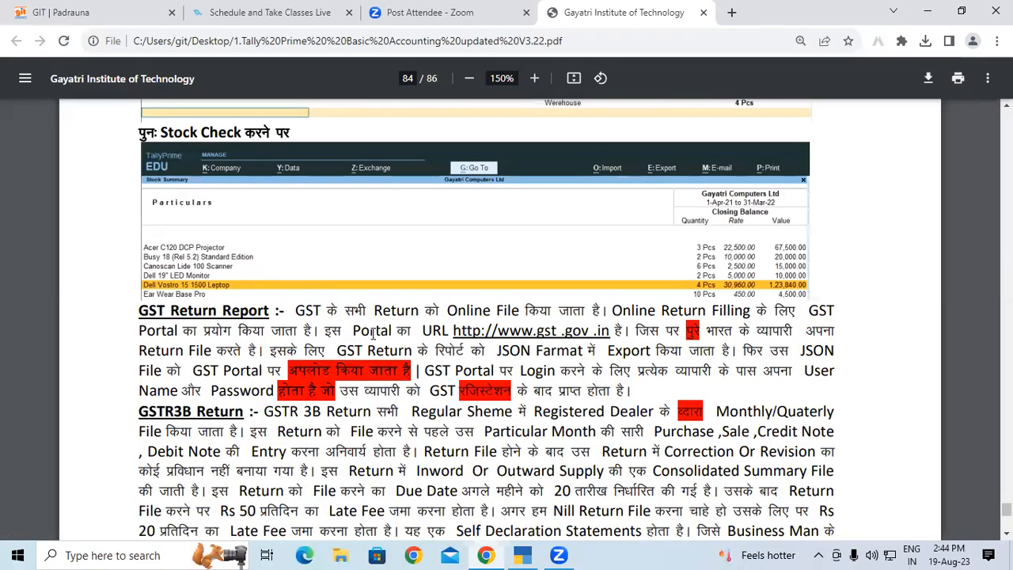
pyautogui.press('Home')
pyautogui.scroll(-10, 526, 416)
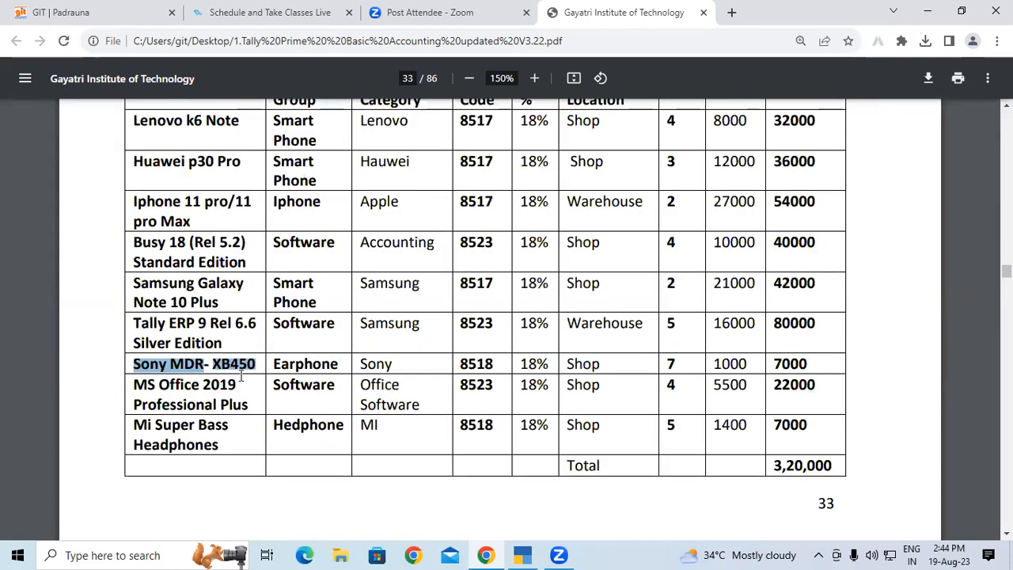
pyautogui.click(241, 375)
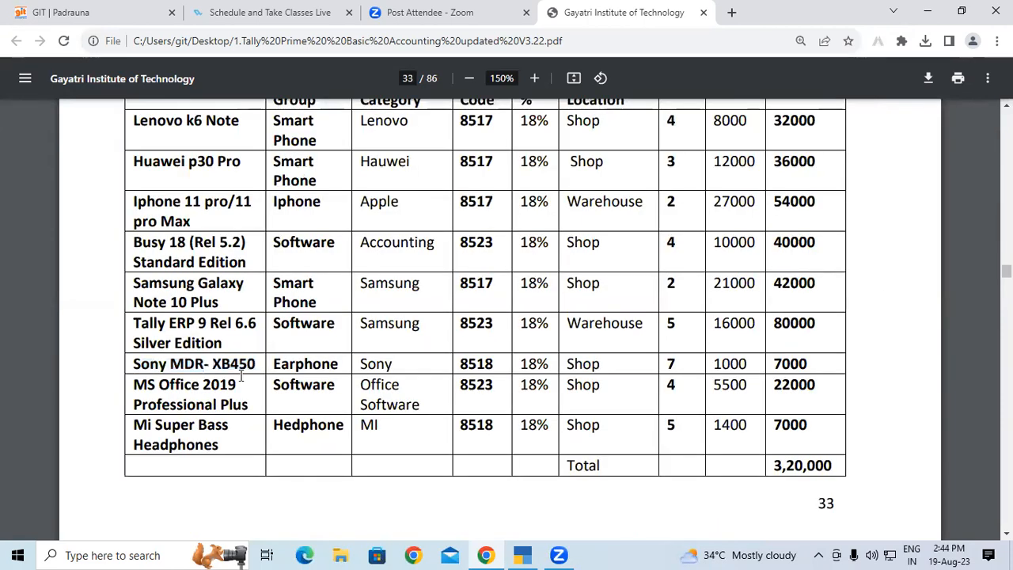
pyautogui.moveTo(224, 366); pyautogui.dragTo(815, 388)
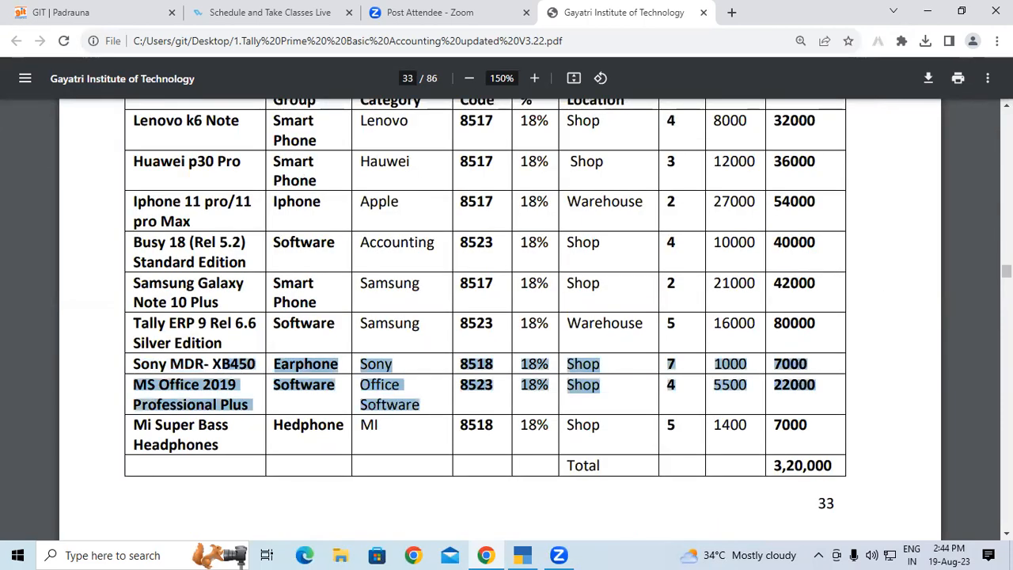
pyautogui.click(678, 411)
pyautogui.moveTo(133, 384); pyautogui.dragTo(243, 383)
pyautogui.hotkey('ctrl', 'c')
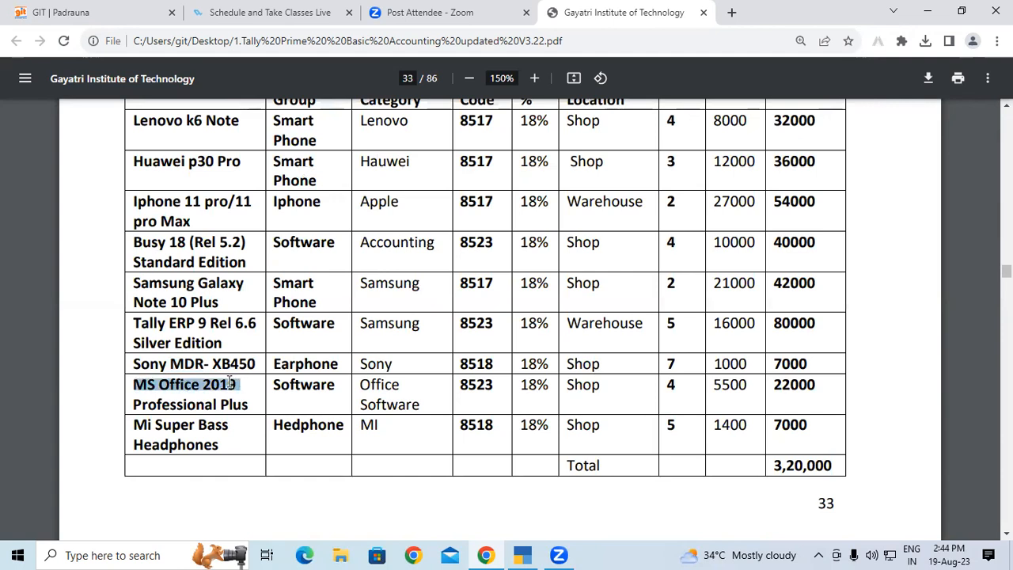
pyautogui.hotkey('alt', 'Tab')
pyautogui.press('ctrl')
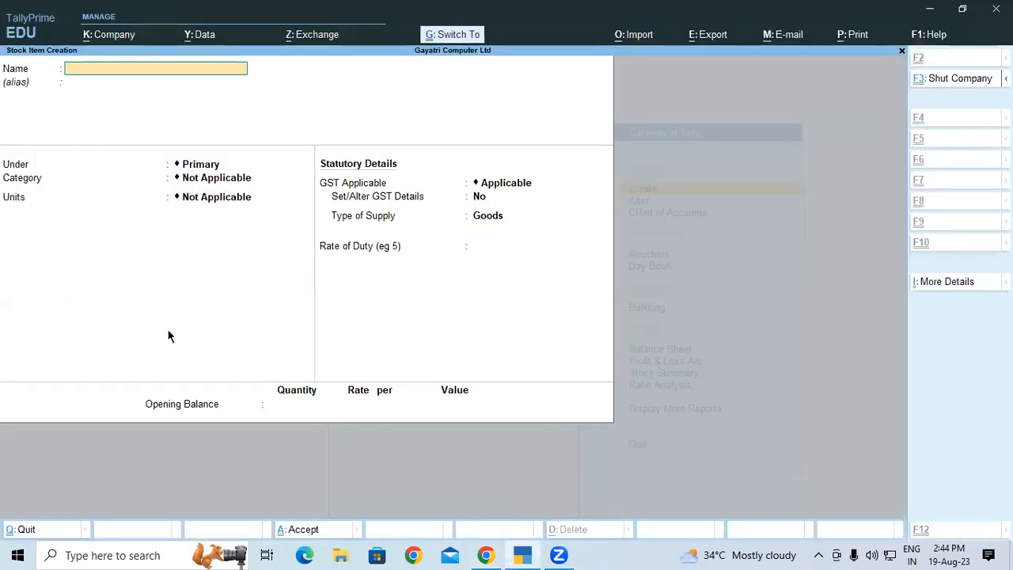
pyautogui.hotkey('ctrl', 'v')
pyautogui.press('Return')
pyautogui.press('Return')
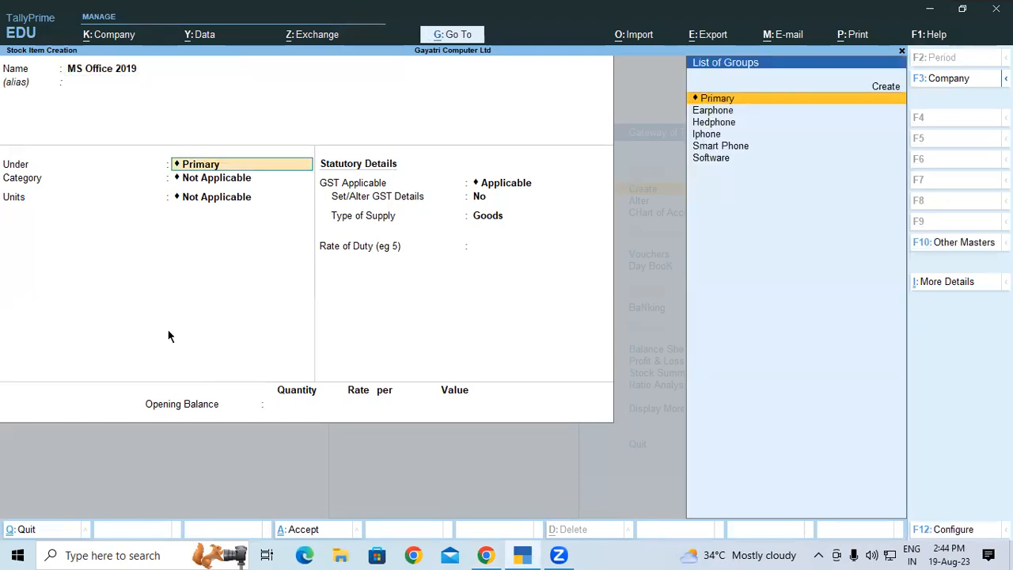
# Check the PDF table for the group of MS Office 2019 and place the item under Software.
pyautogui.hotkey('alt', 'Tab')
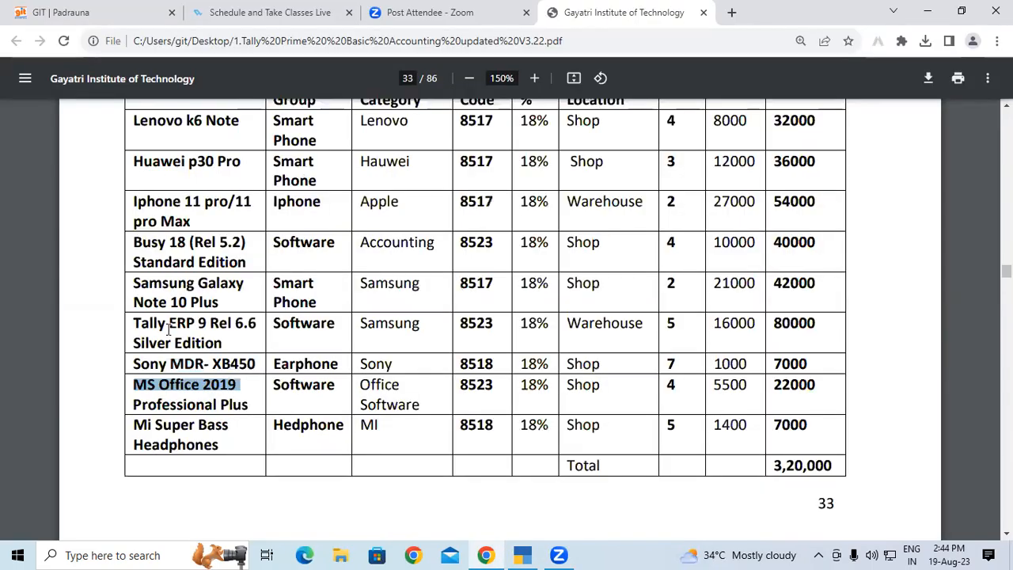
pyautogui.hotkey('alt', 'Tab')
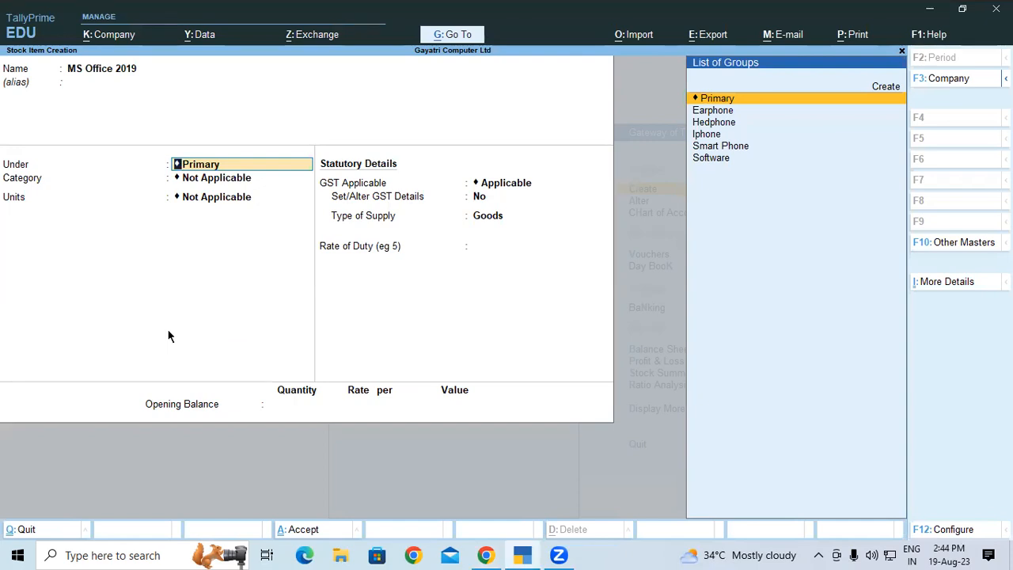
pyautogui.press('Down')
pyautogui.press('Down')
pyautogui.press('Down')
pyautogui.press('Down')
pyautogui.press('Down')
pyautogui.press('Return')
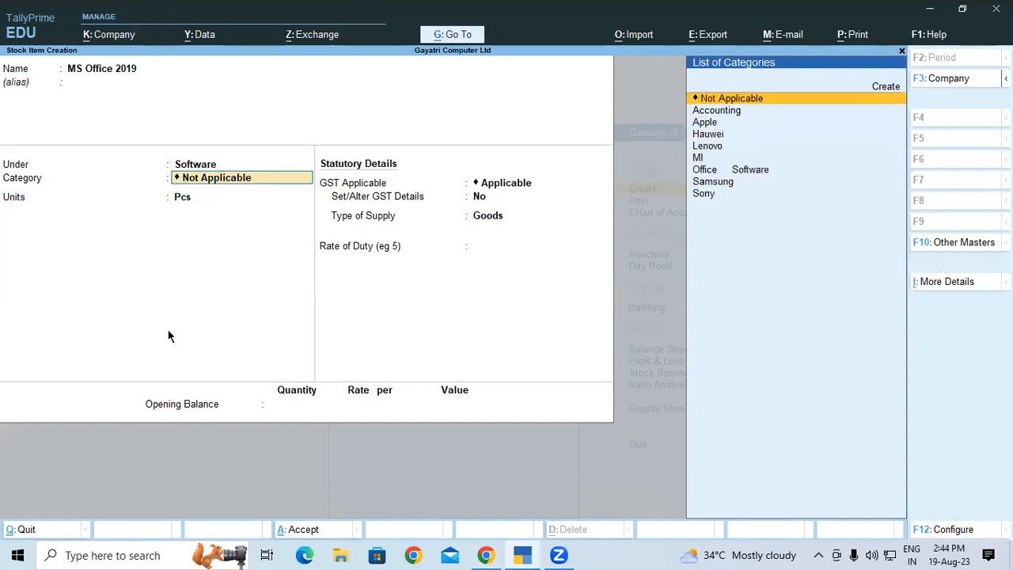
# Assign the Office Software category to the MS Office 2019 stock item.
pyautogui.press('Down')
pyautogui.press('Down')
pyautogui.press('Down')
pyautogui.press('Down')
pyautogui.press('Down')
pyautogui.press('Down')
pyautogui.press('Down')
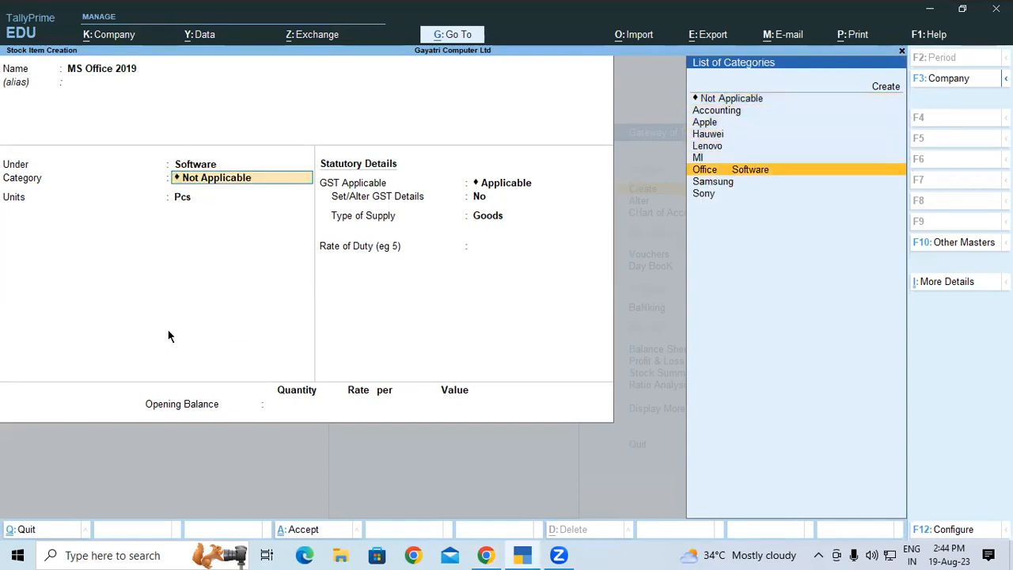
pyautogui.press('Return')
# Keep unit Pcs for MS Office 2019 and accept its default GST and duty details.
pyautogui.press('Return')
pyautogui.press('Return')
pyautogui.press('Return')
pyautogui.press('Return')
pyautogui.press('Return')
# Give MS Office 2019 an opening quantity of 4 Pcs from the PDF table and allocate it to the Shop godown.
pyautogui.hotkey('alt', 'Tab')
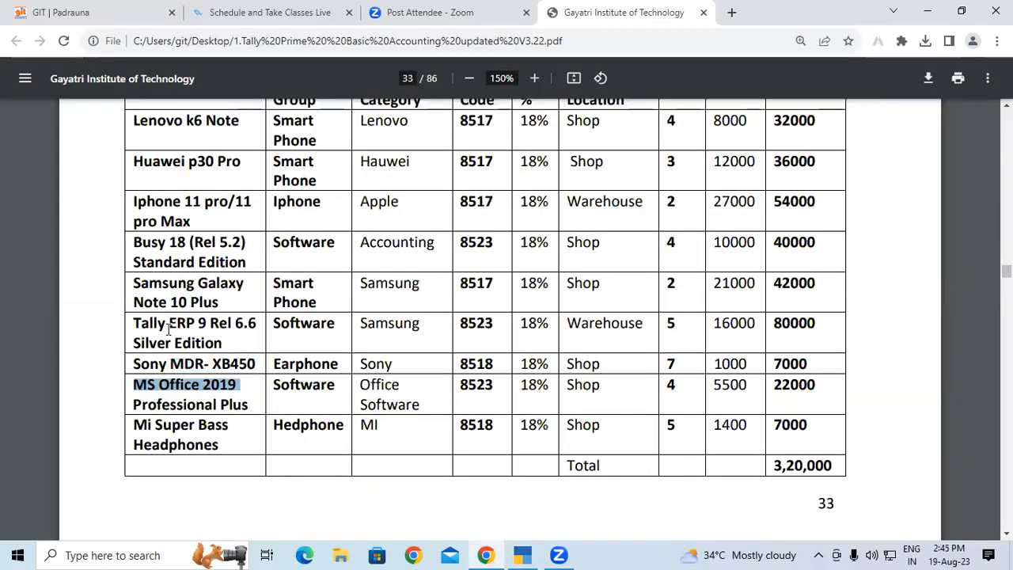
pyautogui.hotkey('alt', 'Tab')
pyautogui.write('4')
pyautogui.press('Return')
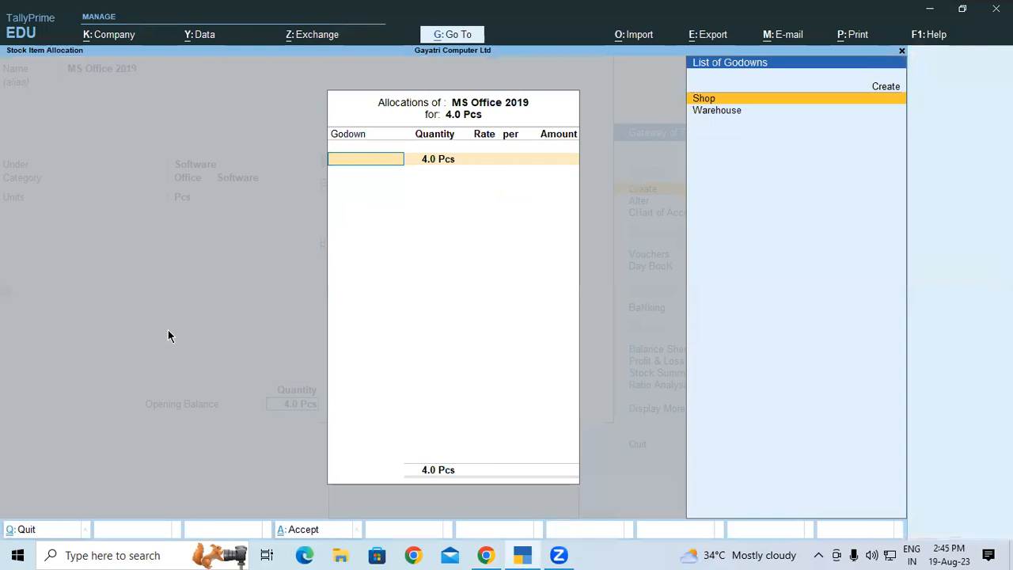
pyautogui.hotkey('alt', 'Tab')
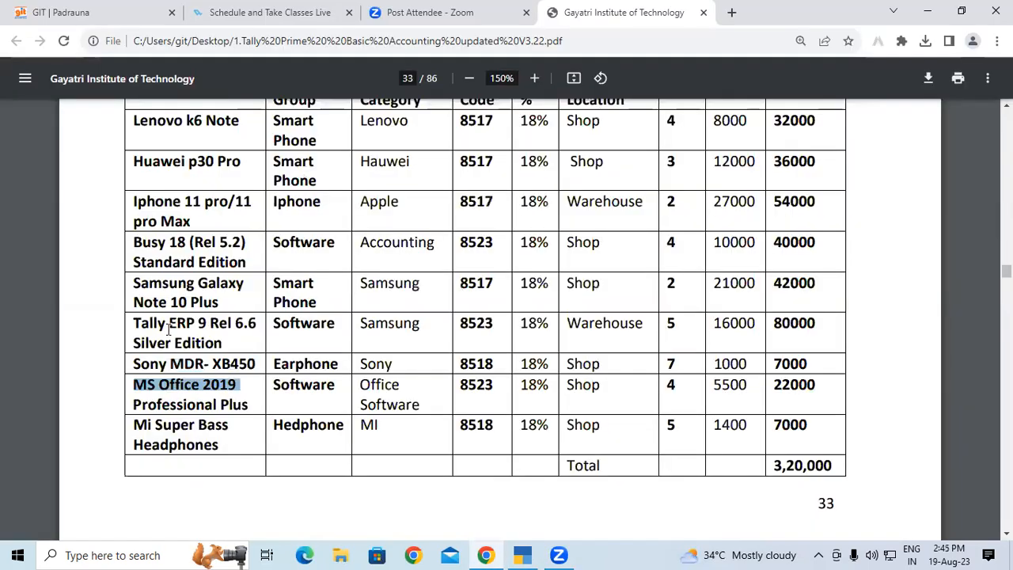
pyautogui.hotkey('alt', 'Tab')
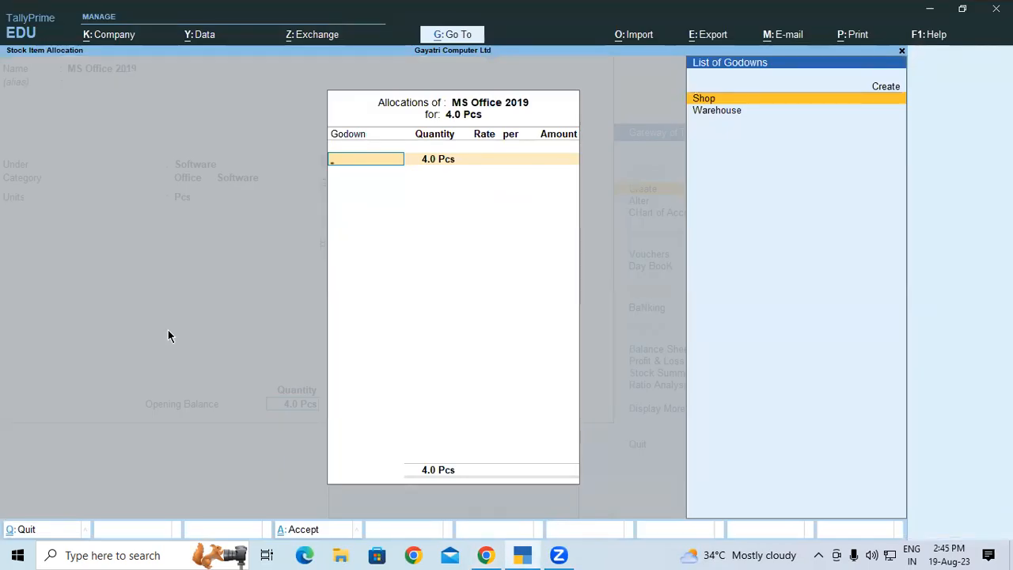
pyautogui.press('Return')
pyautogui.press('Return')
# Set the Shop allocation's rate to 5,500 per Pcs and save the MS Office 2019 stock item.
pyautogui.write('5,500')
pyautogui.press('Return')
pyautogui.press('Return')
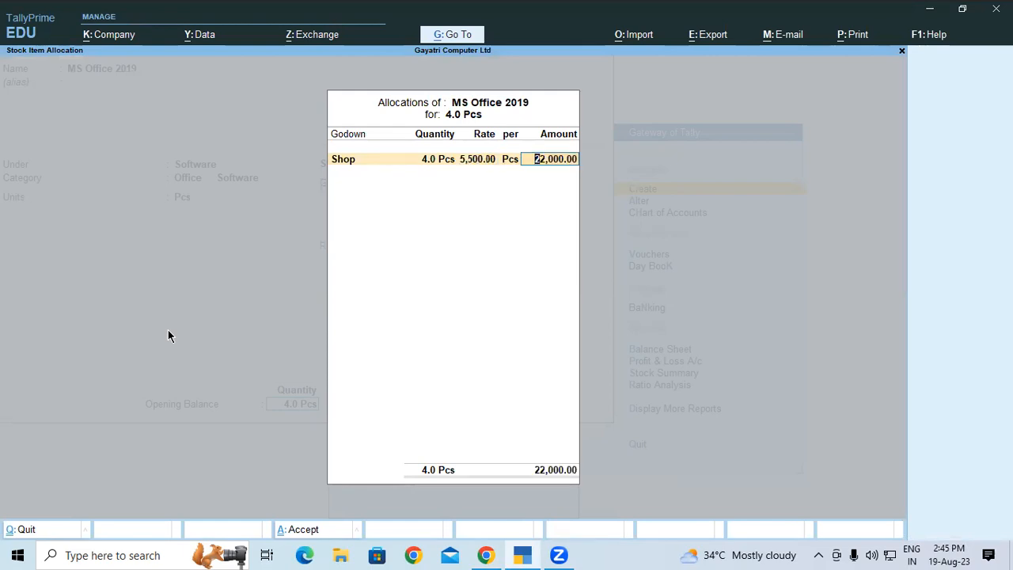
pyautogui.press('Return')
pyautogui.press('Return')
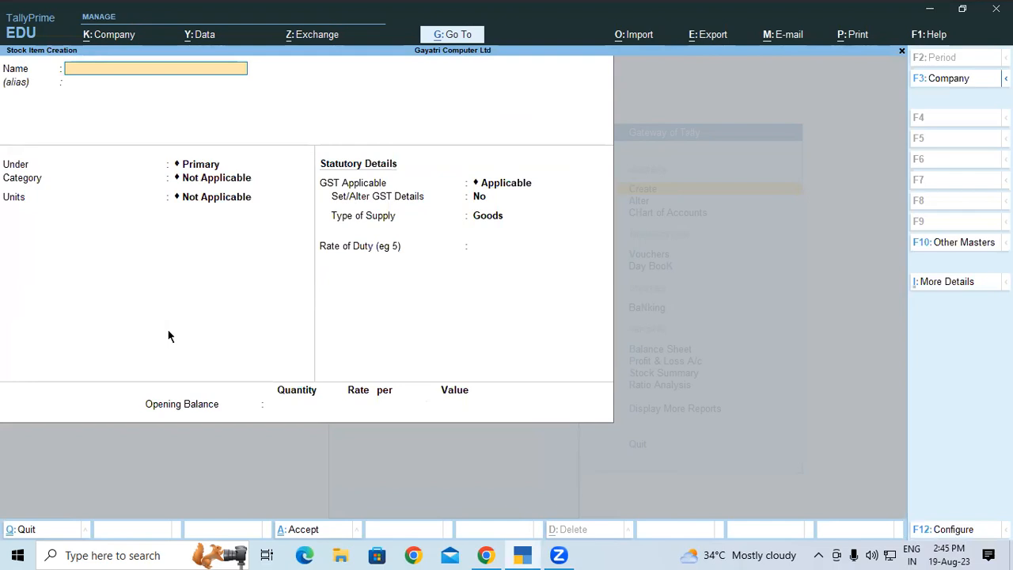
# Copy the name Mi Super Bass from the PDF table into the new stock item, leaving the alias blank.
pyautogui.hotkey('alt', 'Tab')
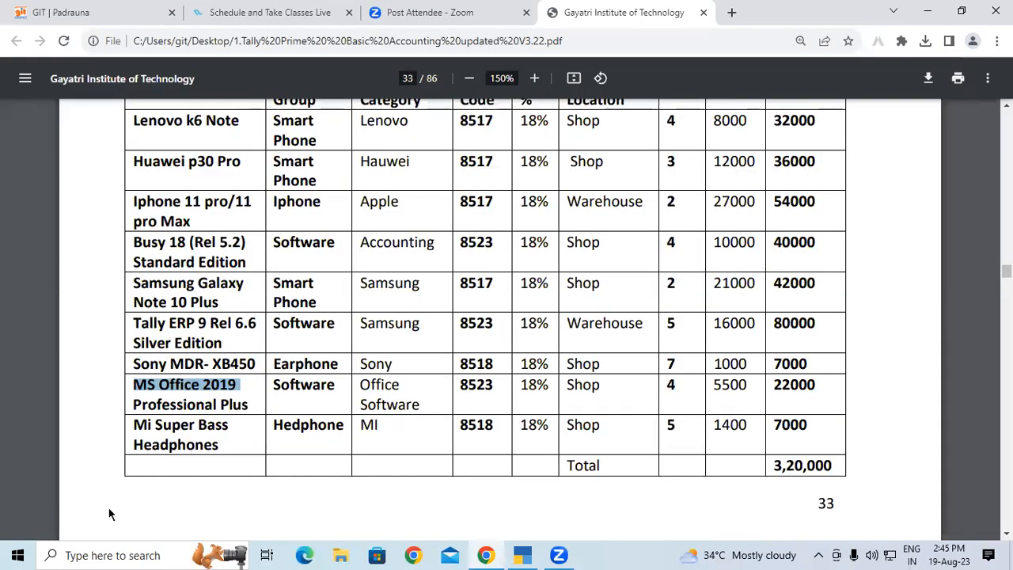
pyautogui.moveTo(133, 425); pyautogui.dragTo(230, 431)
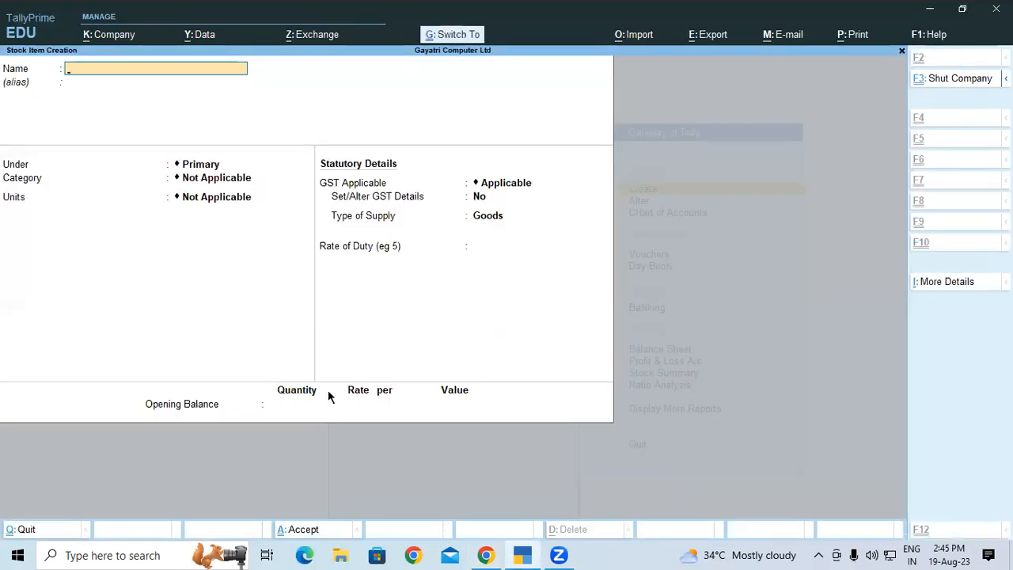
pyautogui.write('Mi Super Bass')
pyautogui.press('Return')
pyautogui.press('Return')
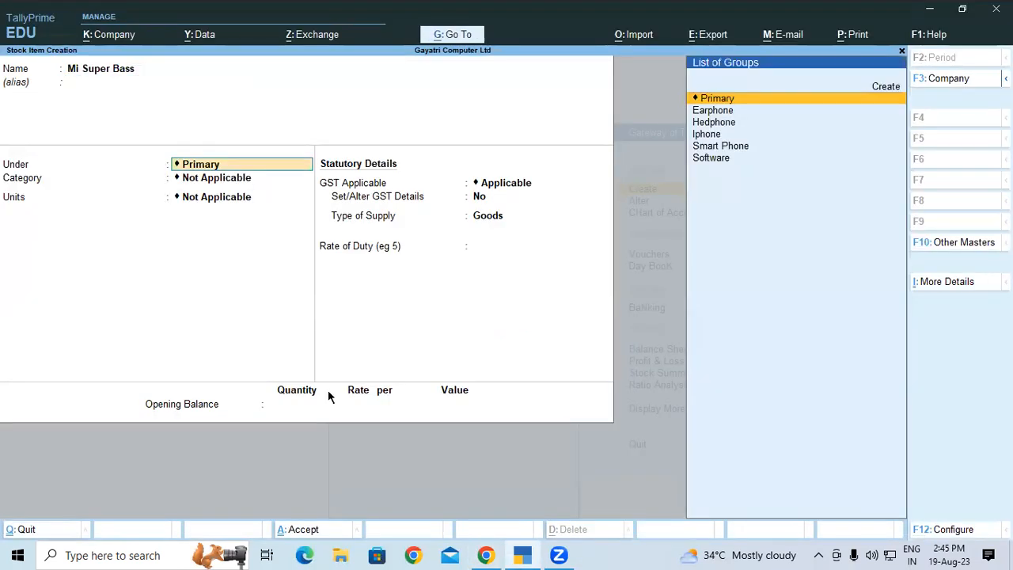
# Place Mi Super Bass under the Hedphone group and assign it the MI category.
pyautogui.press('Down')
pyautogui.press('Down')
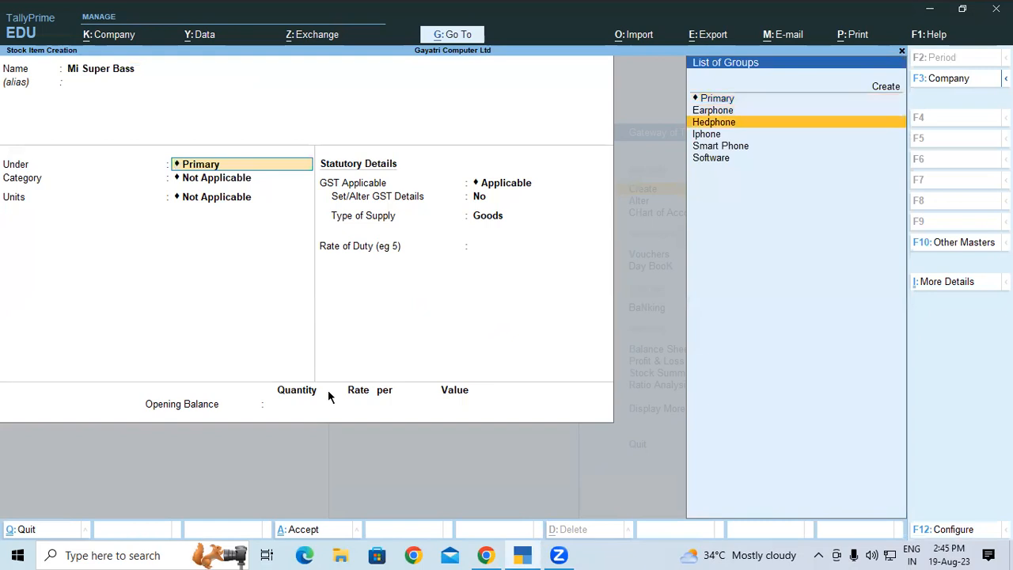
pyautogui.press('Return')
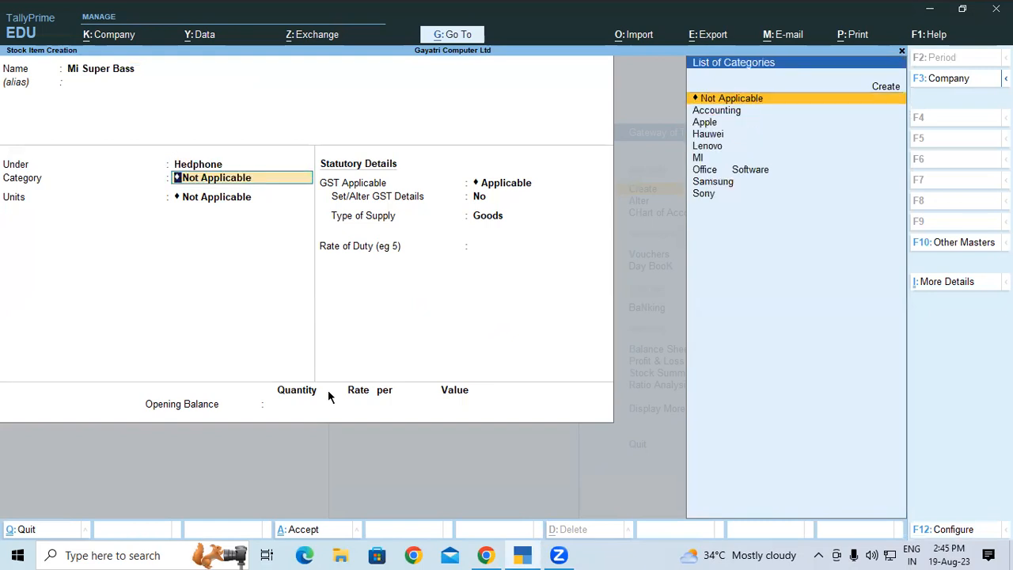
pyautogui.press('Down')
pyautogui.press('Down')
pyautogui.press('Down')
pyautogui.press('Down')
pyautogui.press('Down')
pyautogui.press('Return')
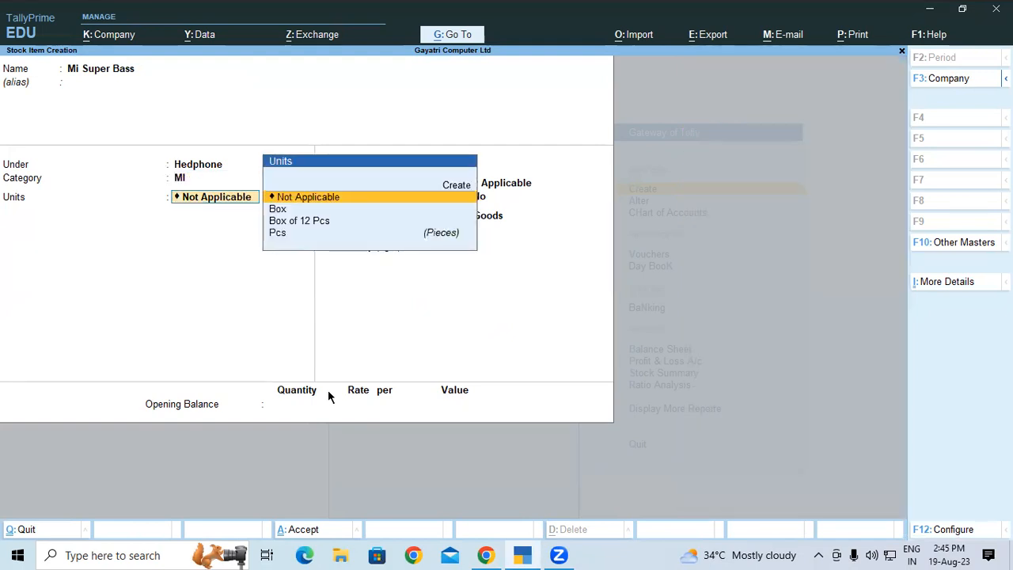
# Use unit Pcs for Mi Super Bass and keep its GST defaults with Goods as the type of supply.
pyautogui.press('Down')
pyautogui.press('Down')
pyautogui.press('Down')
pyautogui.press('Return')
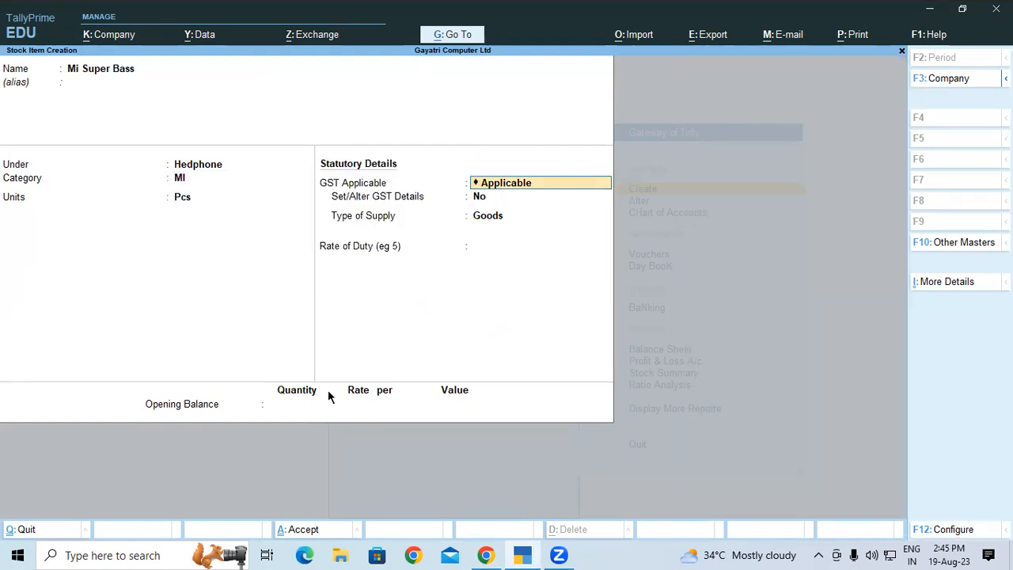
pyautogui.press('Return')
pyautogui.press('Return')
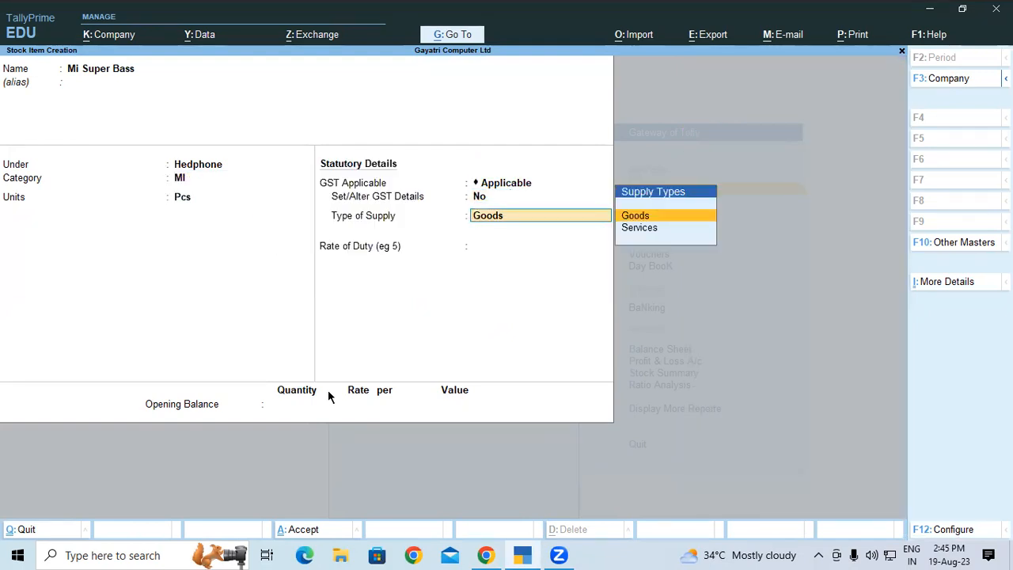
pyautogui.press('Return')
pyautogui.press('Return')
# Give Mi Super Bass an opening quantity of 5 Pcs from the PDF table.
pyautogui.hotkey('alt', 'Tab')
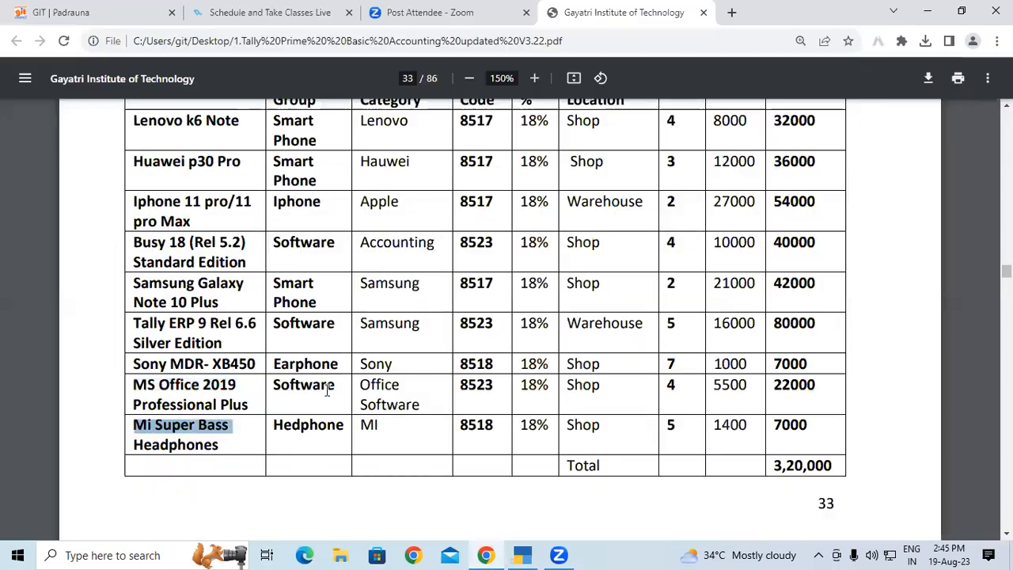
pyautogui.hotkey('alt', 'Tab')
pyautogui.write('5')
pyautogui.press('Return')
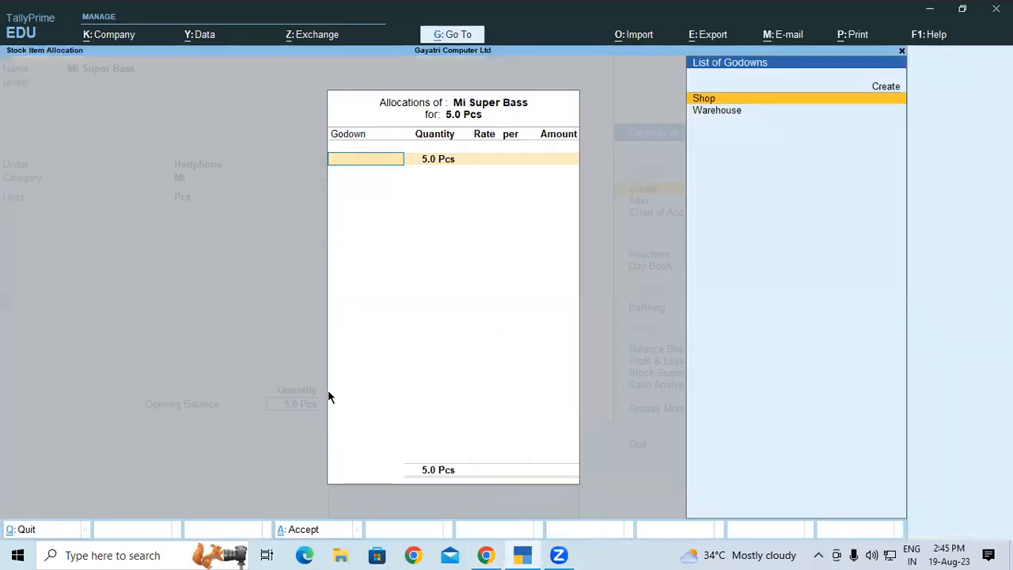
# Allocate the 5 Pcs of Mi Super Bass to the Shop godown at a rate of 1,400 per Pcs and save the stock item.
pyautogui.press('Return')
pyautogui.press('Return')
pyautogui.write('1,400')
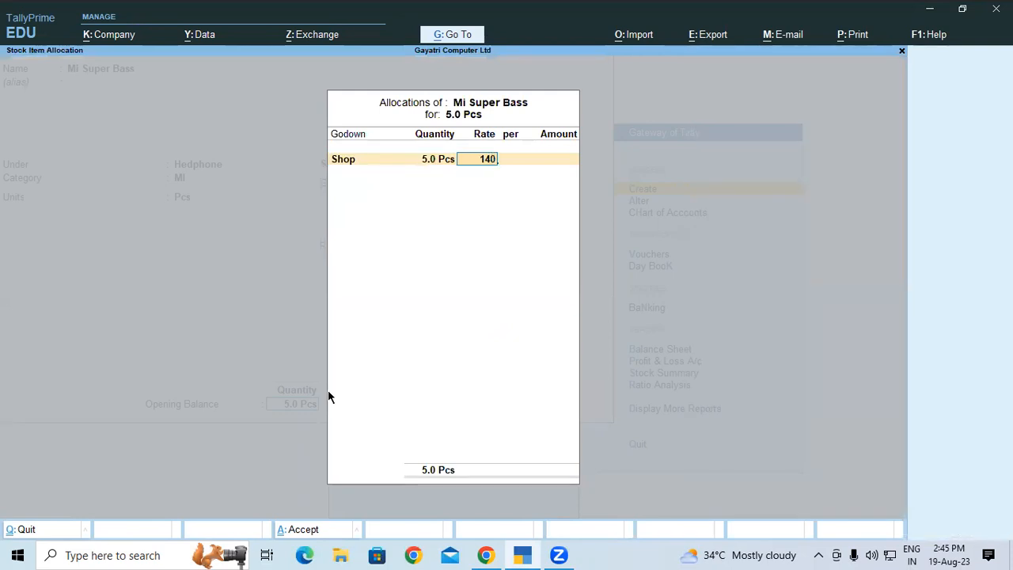
pyautogui.press('Return')
pyautogui.press('Return')
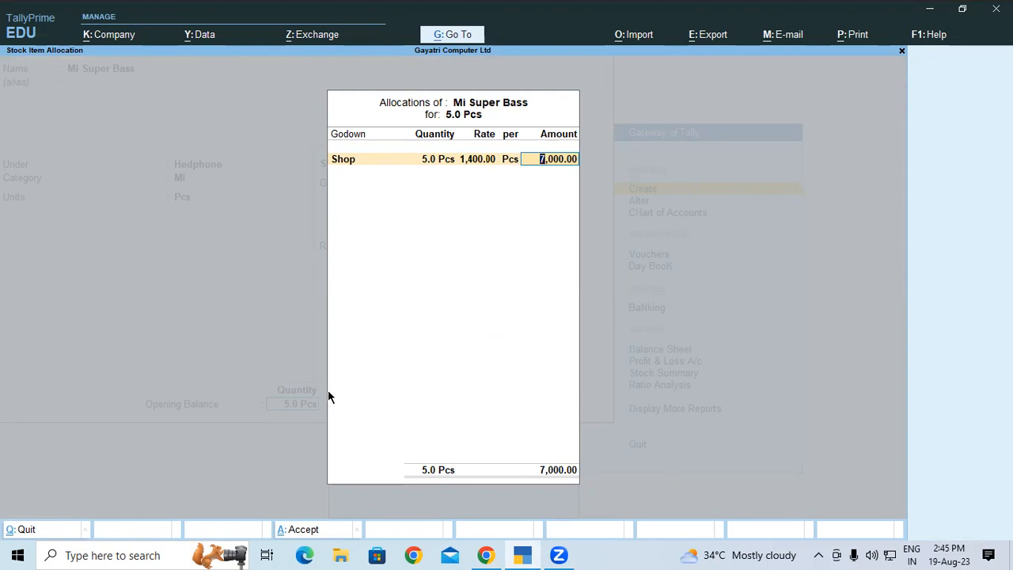
pyautogui.press('Return')
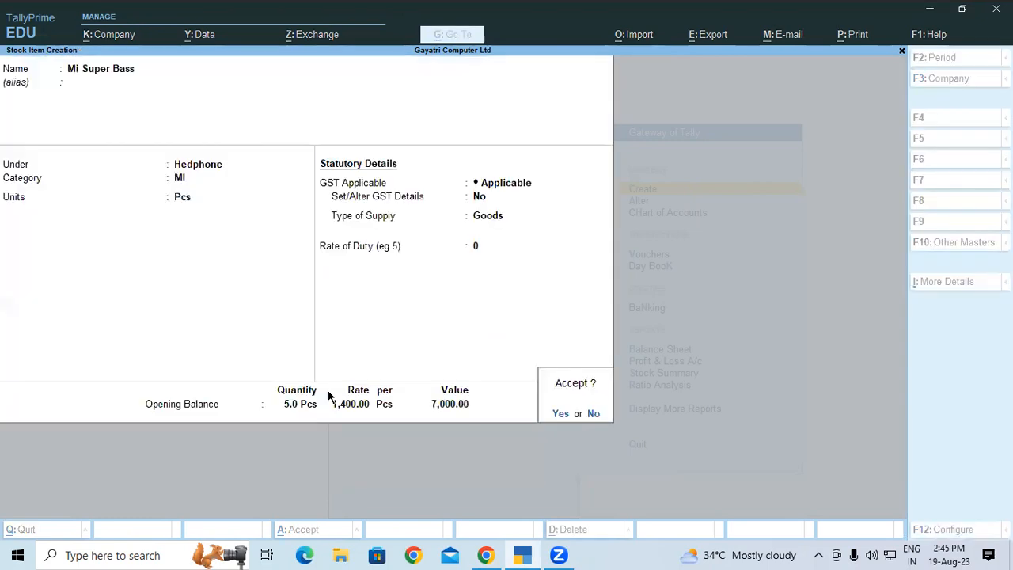
pyautogui.press('Return')
pyautogui.press('Escape')
pyautogui.press('Return')
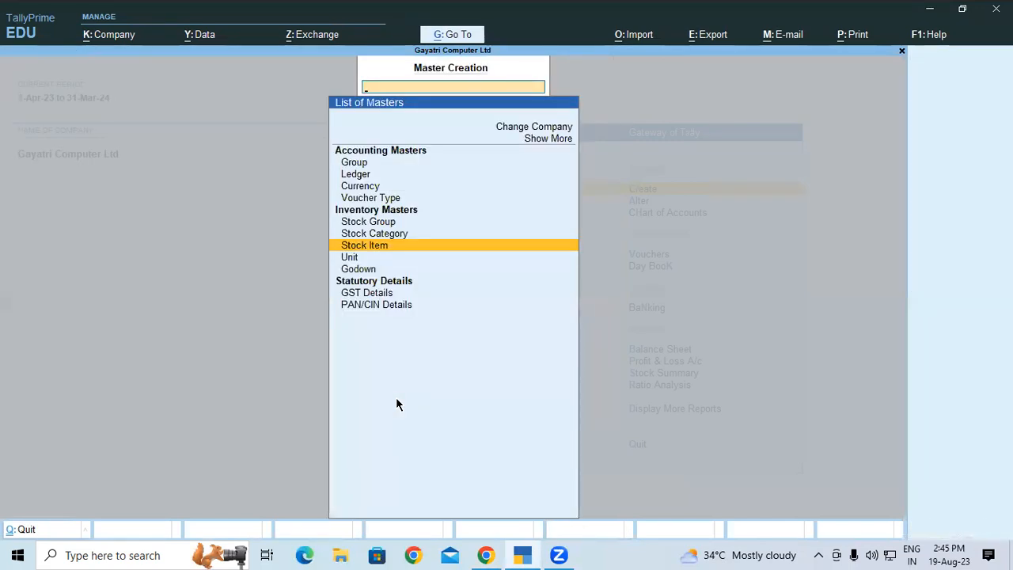
pyautogui.press('Escape')
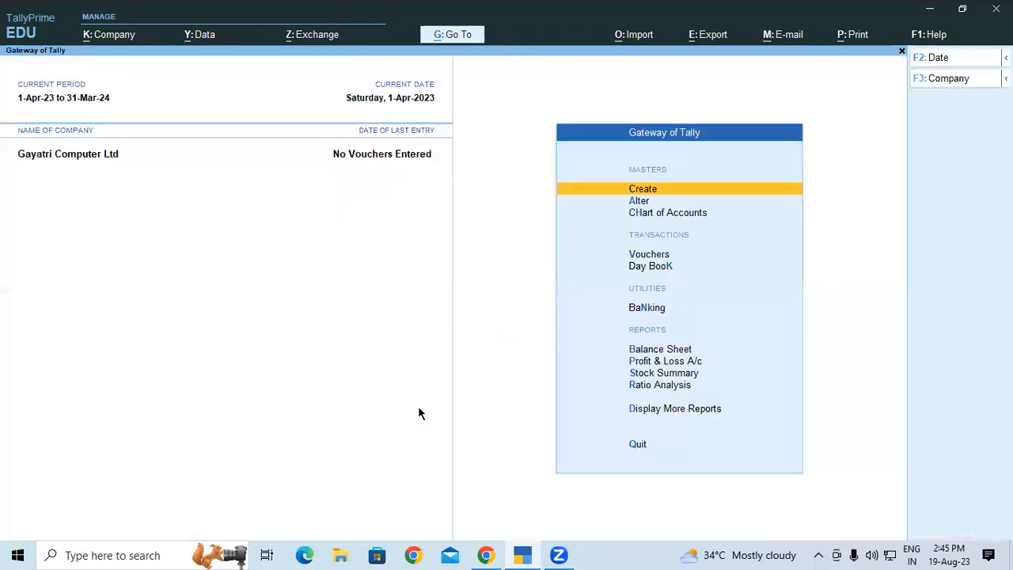
# Open the Balance Sheet in detailed view and drill down into Closing Stock under Current Assets.
pyautogui.click(663, 351)
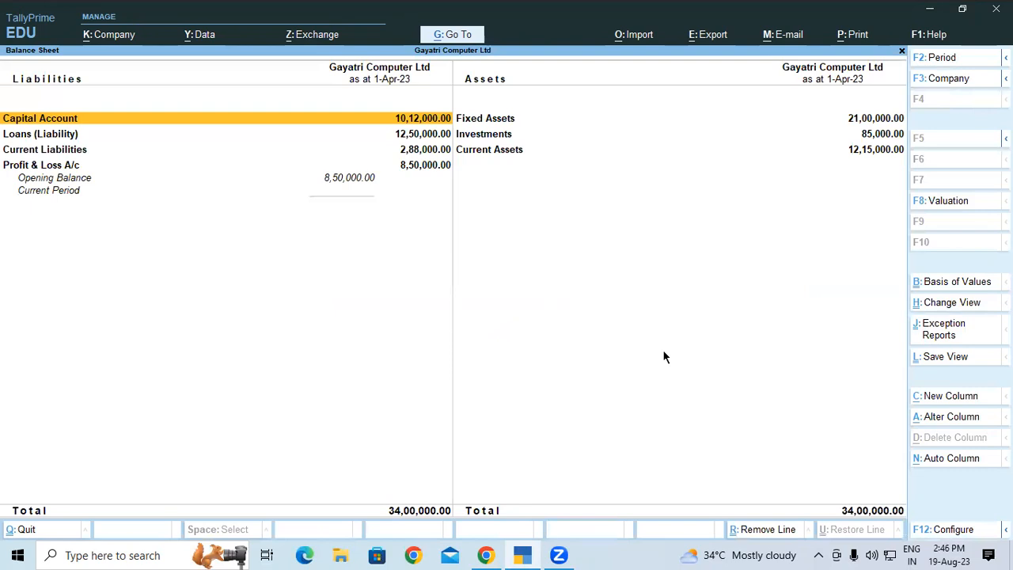
pyautogui.hotkey('alt', 'F5')
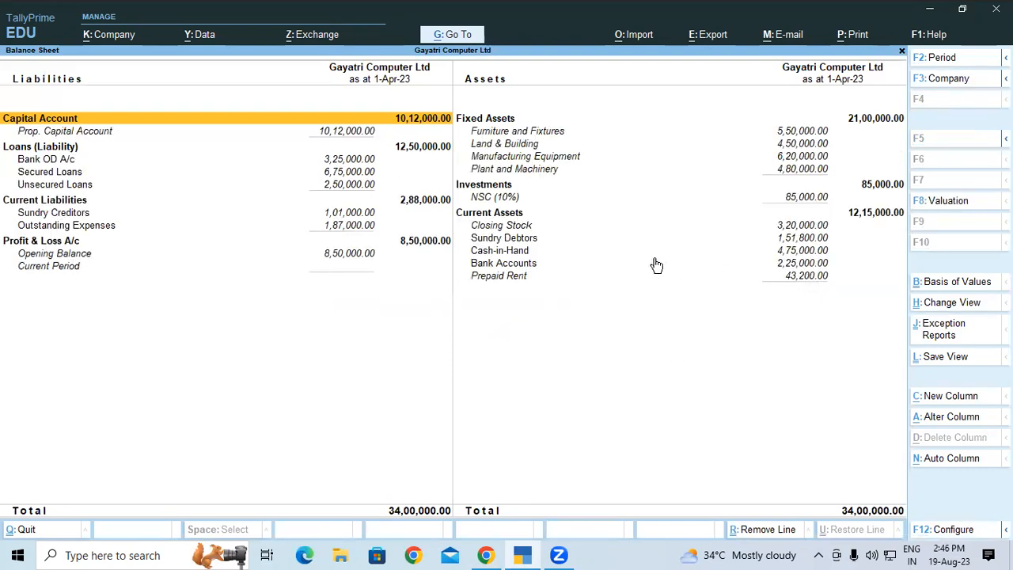
pyautogui.click(531, 228)
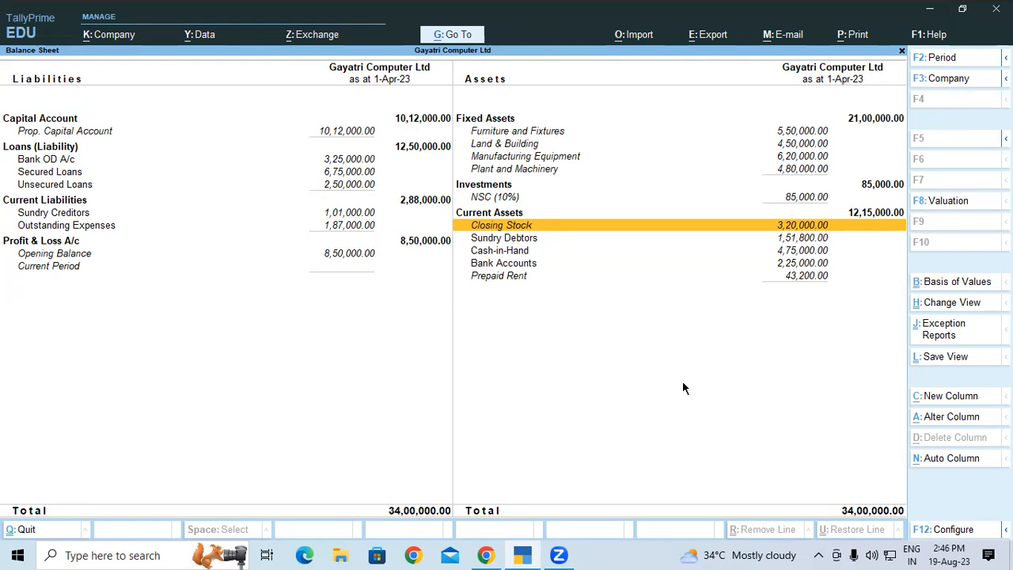
pyautogui.click(493, 227)
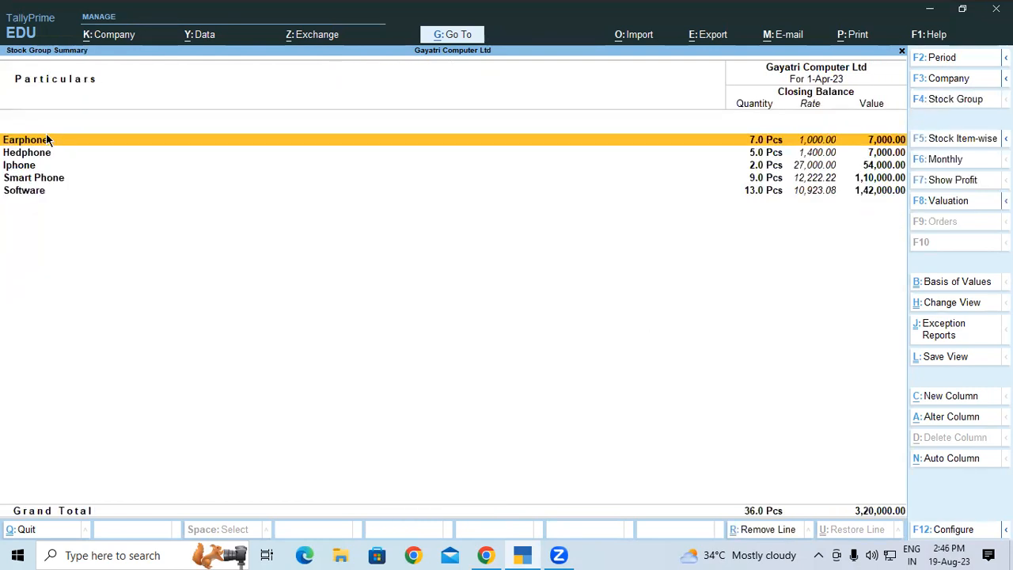
# Examine the closing quantity, rate and value of each stock group from Earphone to Software, and return to the Gateway of Tally.
pyautogui.press('Down')
pyautogui.press('Down')
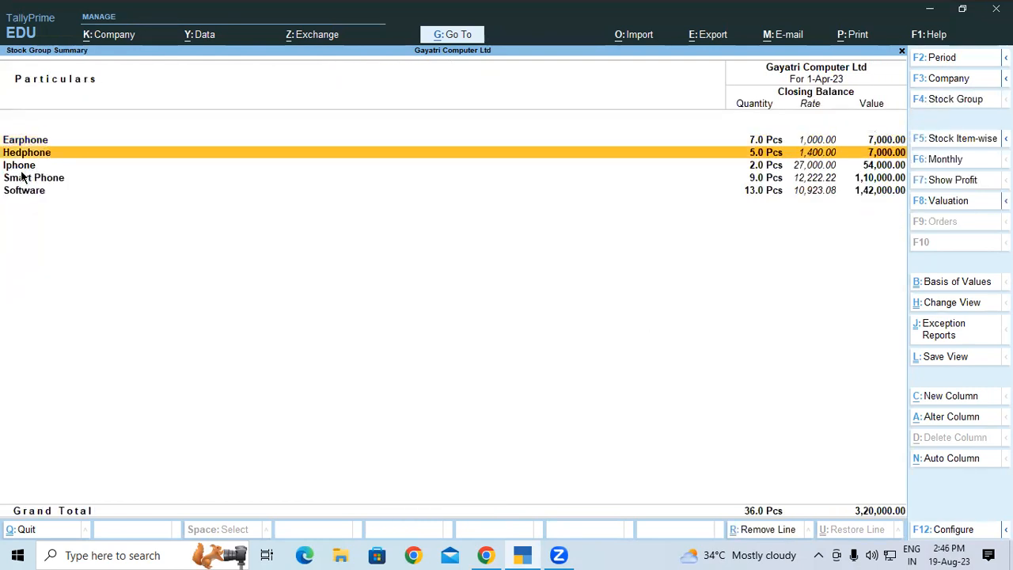
pyautogui.press('Down')
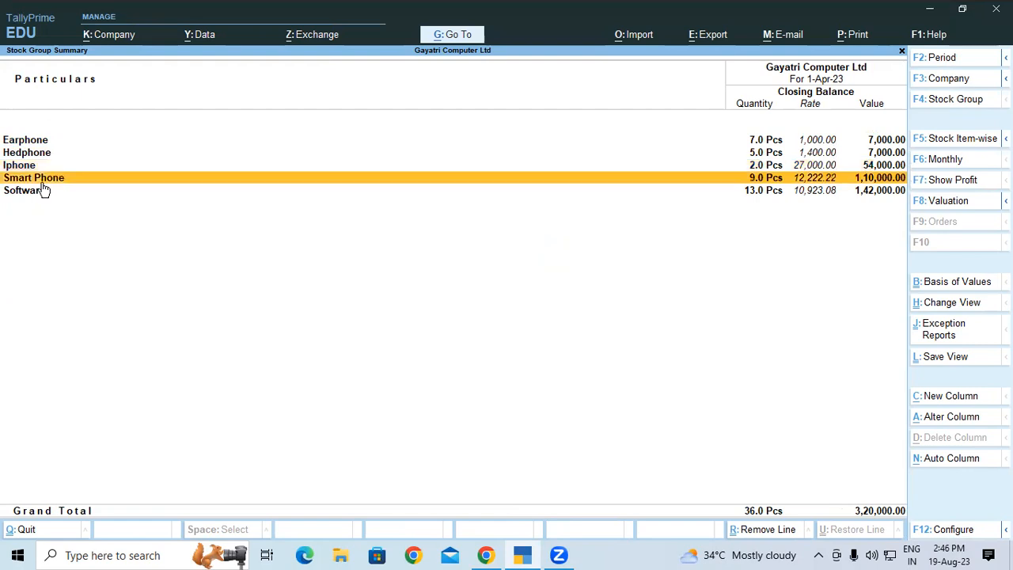
pyautogui.click(7, 192)
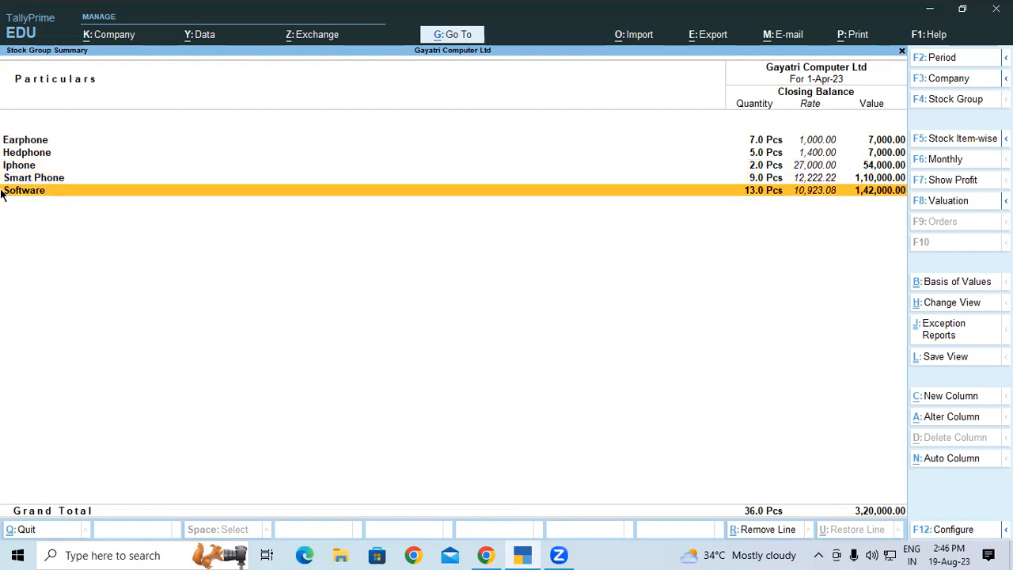
pyautogui.click(7, 179)
pyautogui.press('Up')
pyautogui.press('Up')
pyautogui.press('Up')
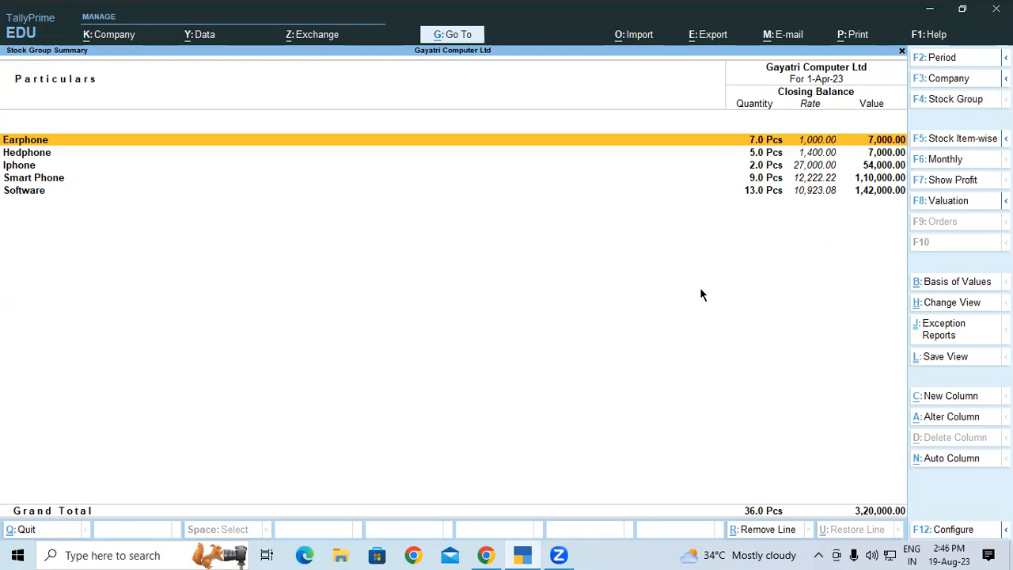
pyautogui.press('Escape')
pyautogui.press('Escape')
pyautogui.press('Escape')
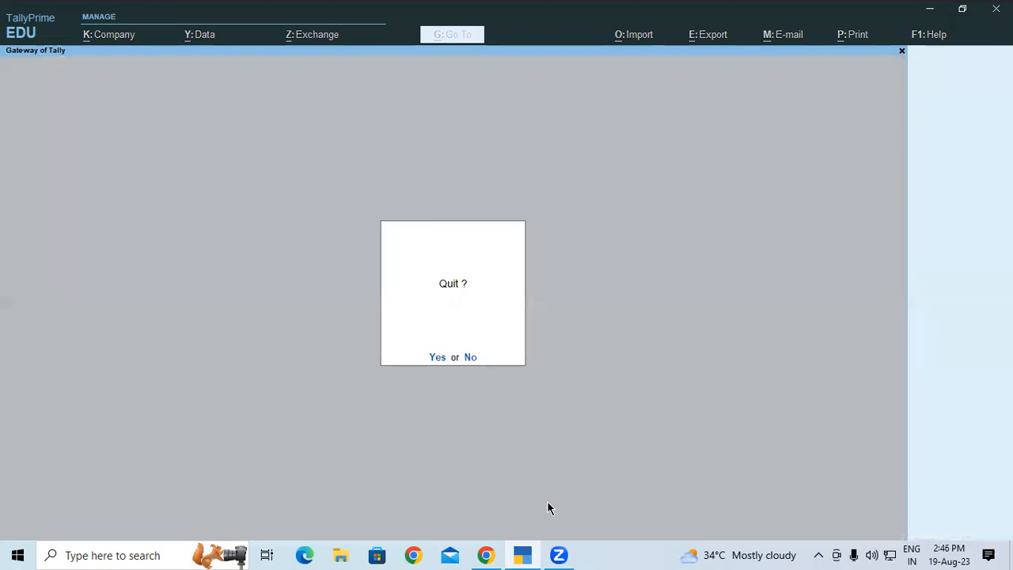
pyautogui.press('Escape')
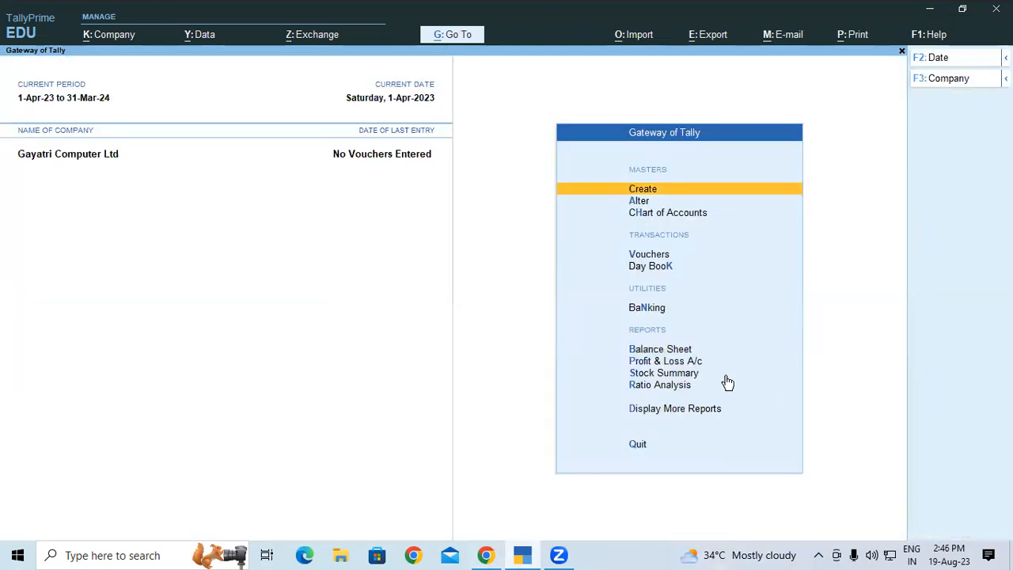
# Open the Stock Summary report and look up the Report Checking summary instructions on page 35 of the PDF.
pyautogui.click(651, 374)
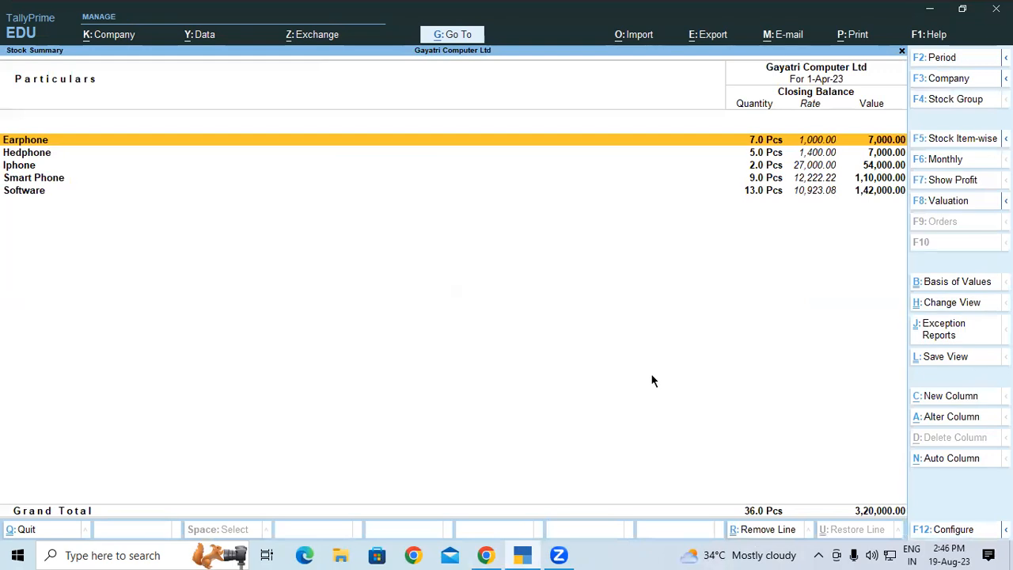
pyautogui.press('alt')
pyautogui.hotkey('alt', 'Tab')
pyautogui.scroll(-15, 649, 376)
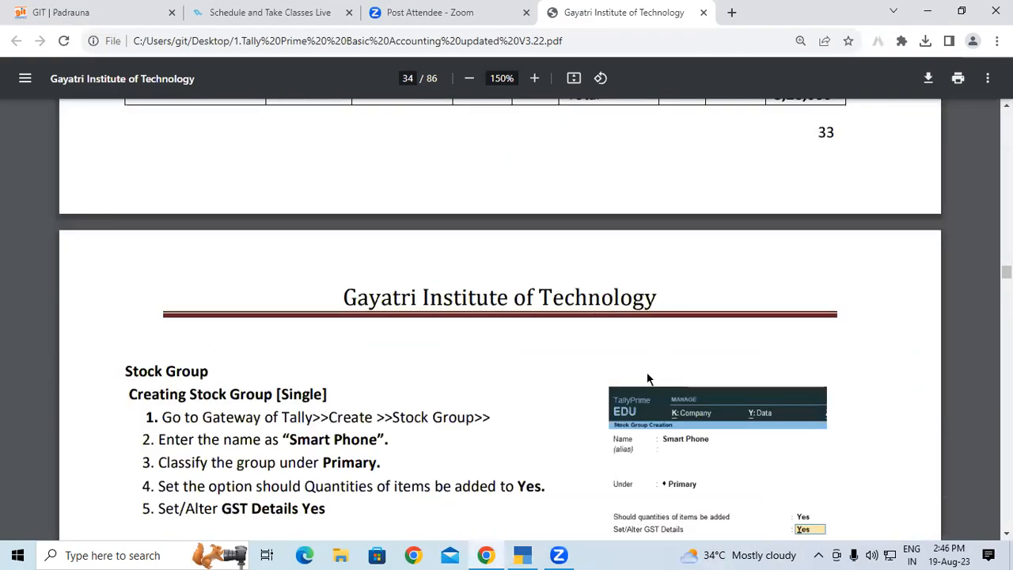
pyautogui.scroll(-6, 647, 376)
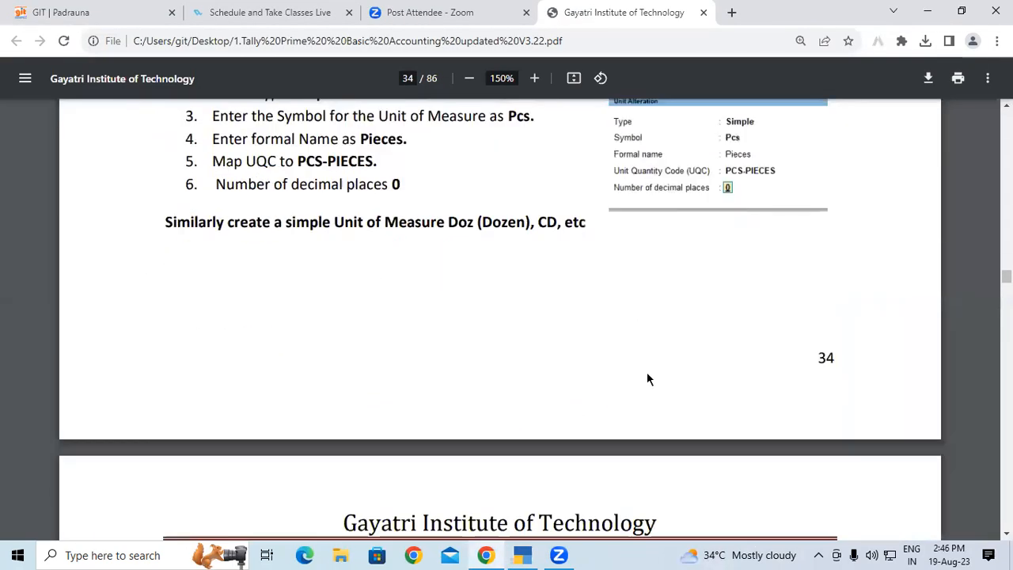
pyautogui.moveTo(215, 182); pyautogui.dragTo(604, 262)
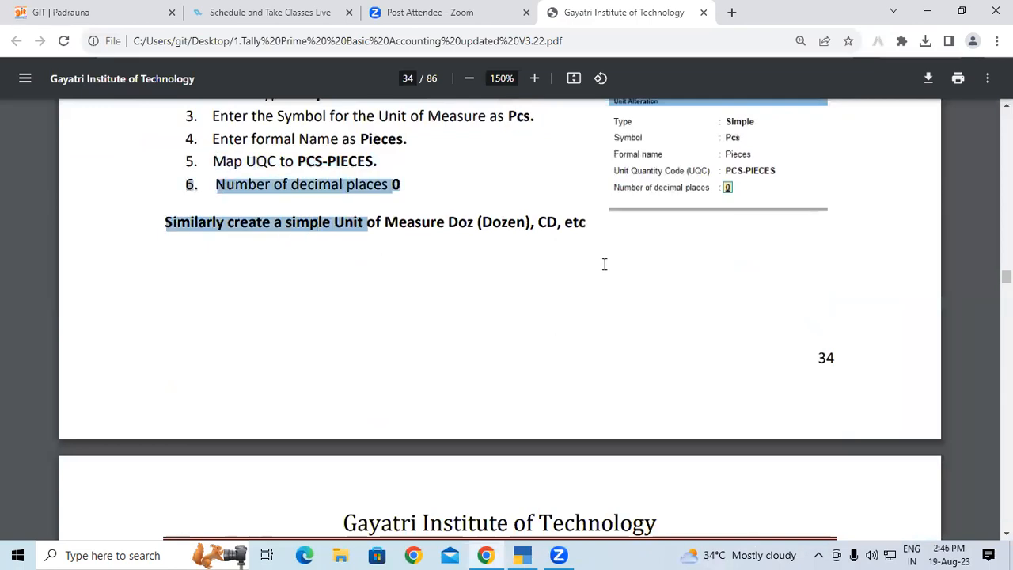
pyautogui.scroll(-4, 606, 269)
pyautogui.scroll(-10, 606, 269)
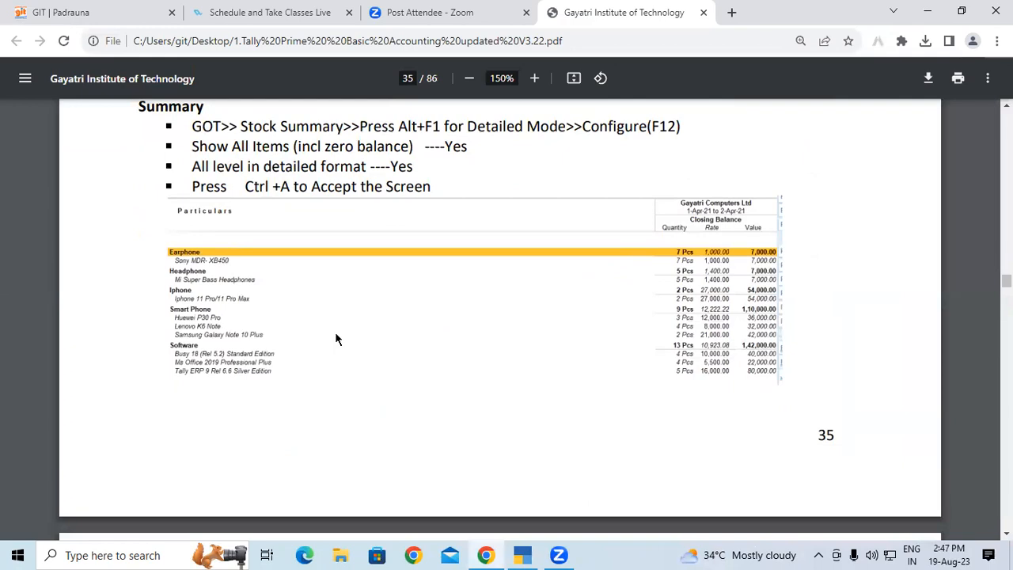
# Show the Stock Summary in detailed mode and compare its items with the sample summary in the PDF.
pyautogui.hotkey('alt', 'Tab')
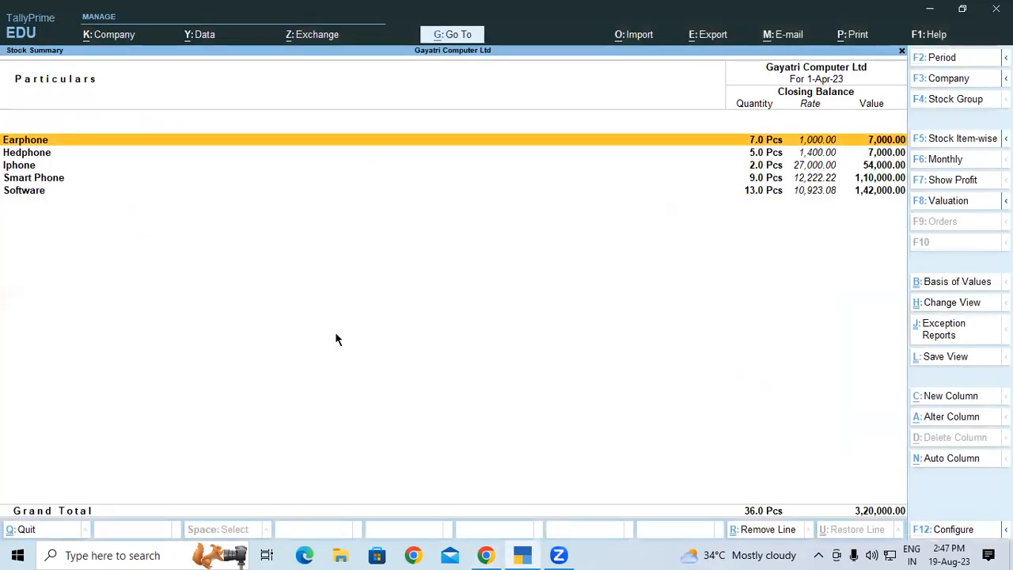
pyautogui.press('alt')
pyautogui.hotkey('alt', 'F5')
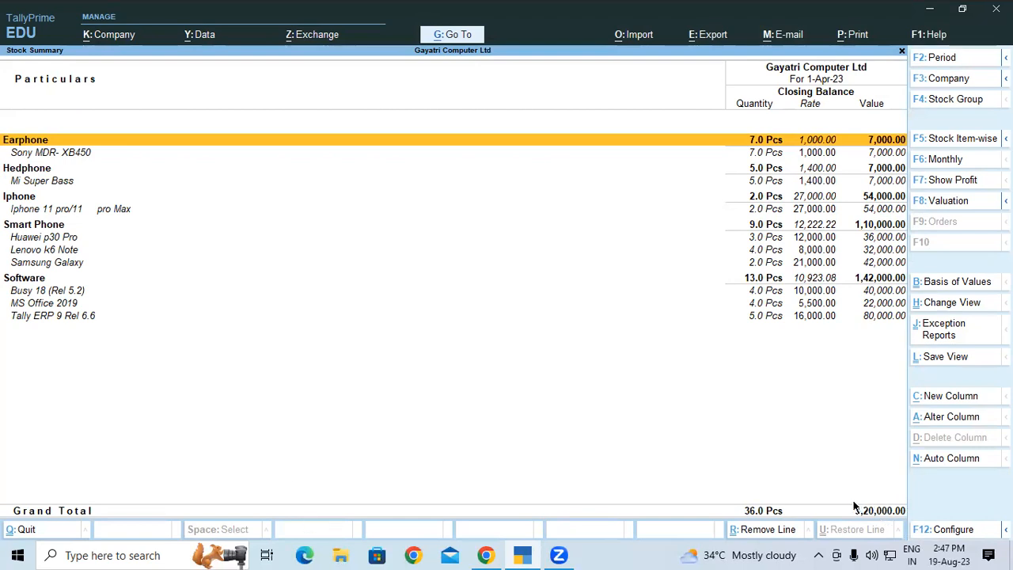
pyautogui.click(500, 552)
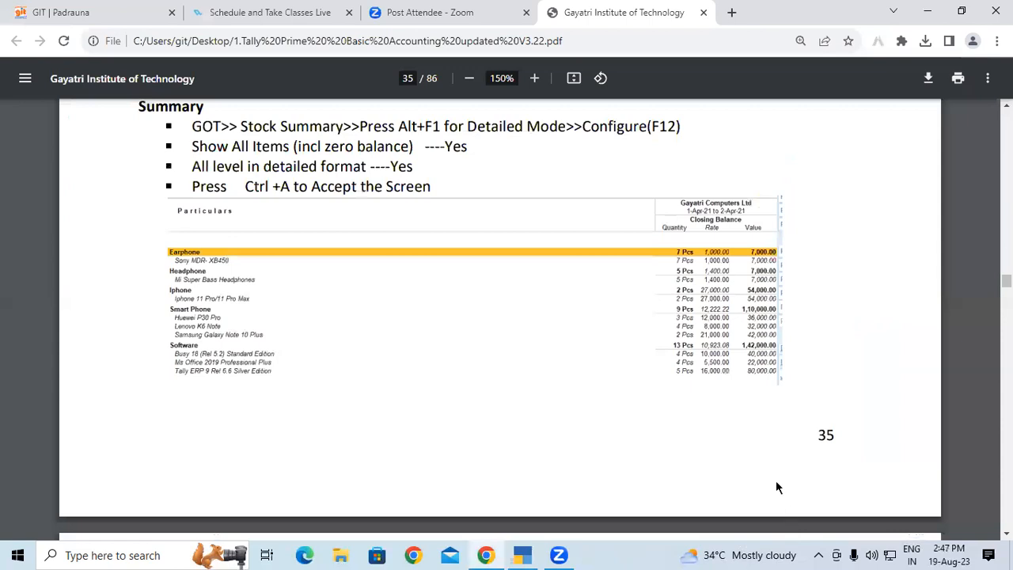
pyautogui.scroll(-4, 733, 417)
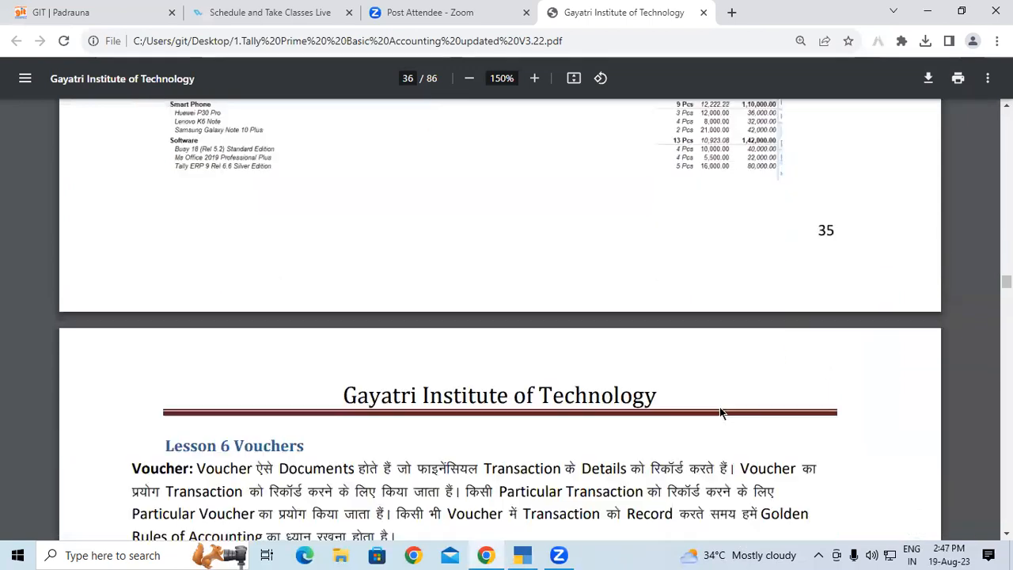
pyautogui.scroll(3, 681, 404)
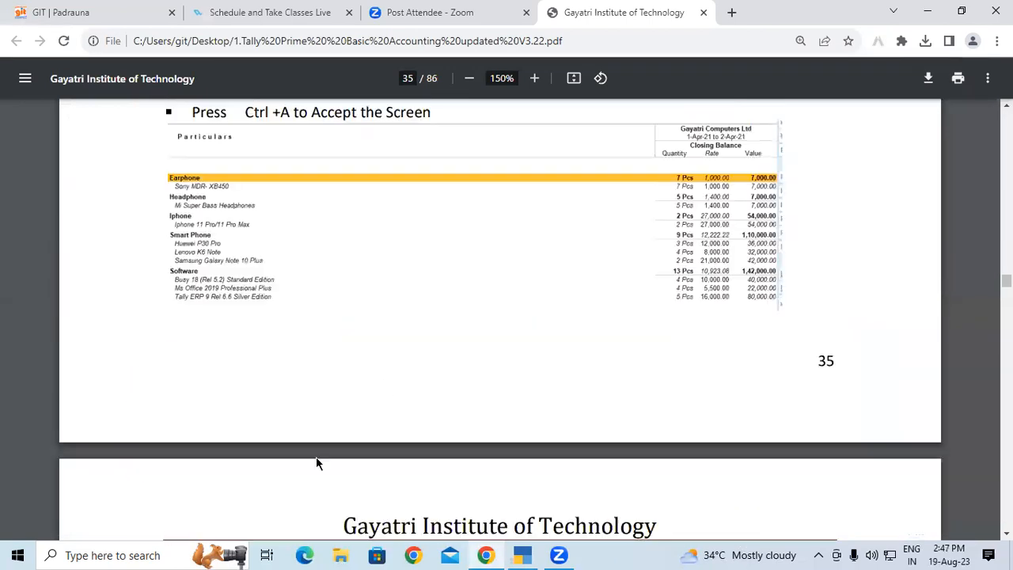
pyautogui.click(522, 554)
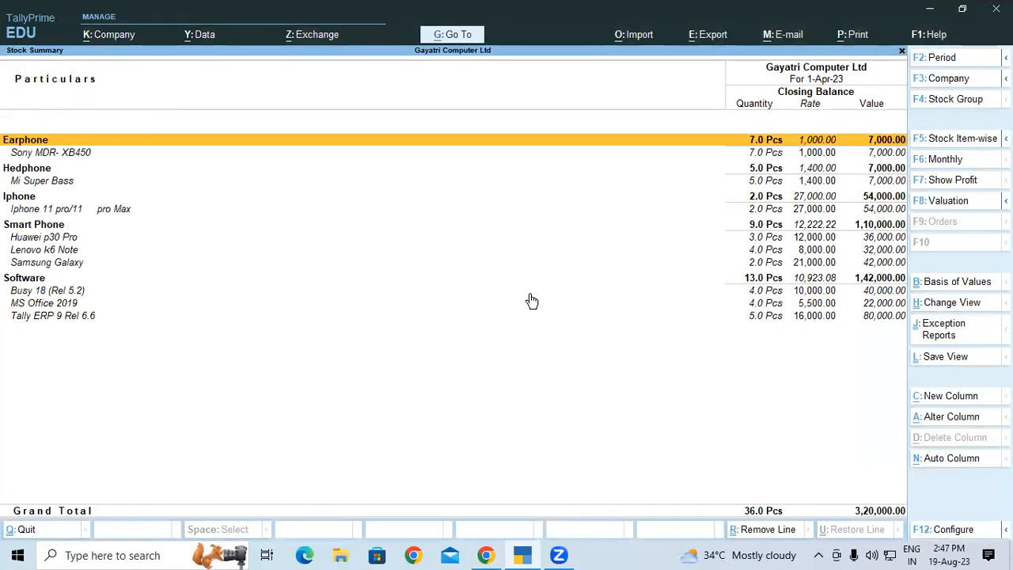
# Leave the Stock Summary and check the Closing Stock line in the detailed Balance Sheet.
pyautogui.press('Escape')
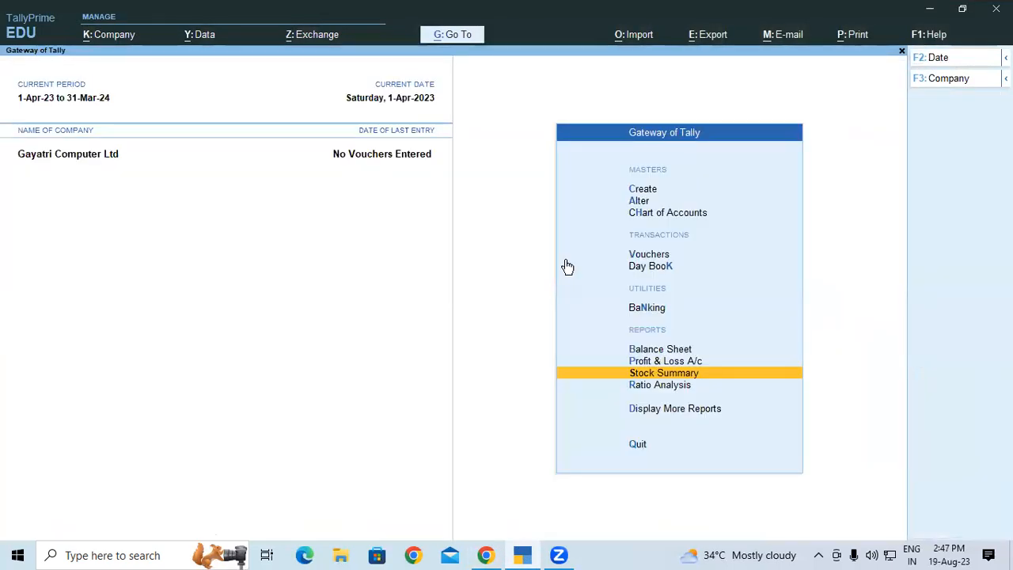
pyautogui.click(663, 349)
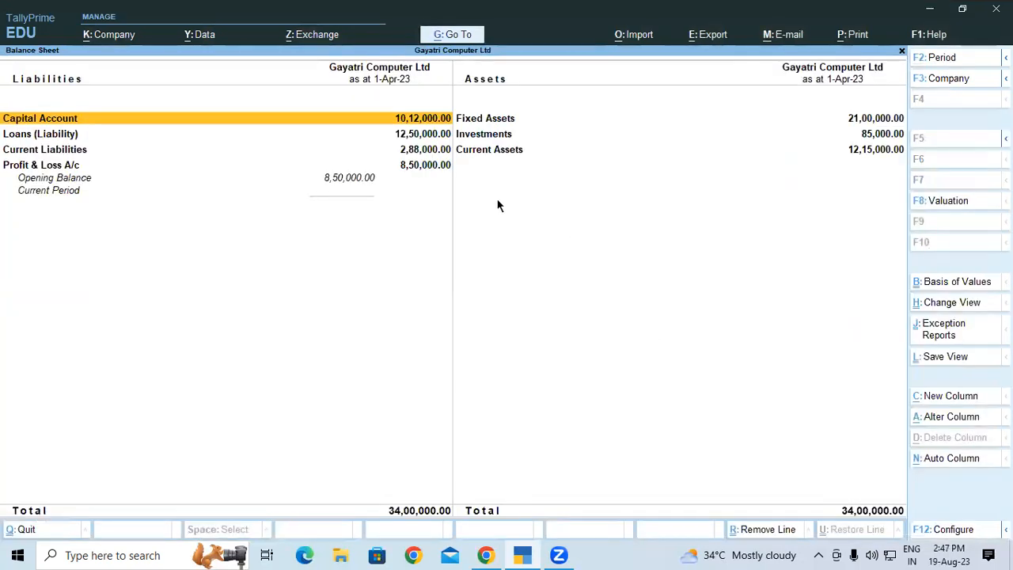
pyautogui.hotkey('alt', 'F5')
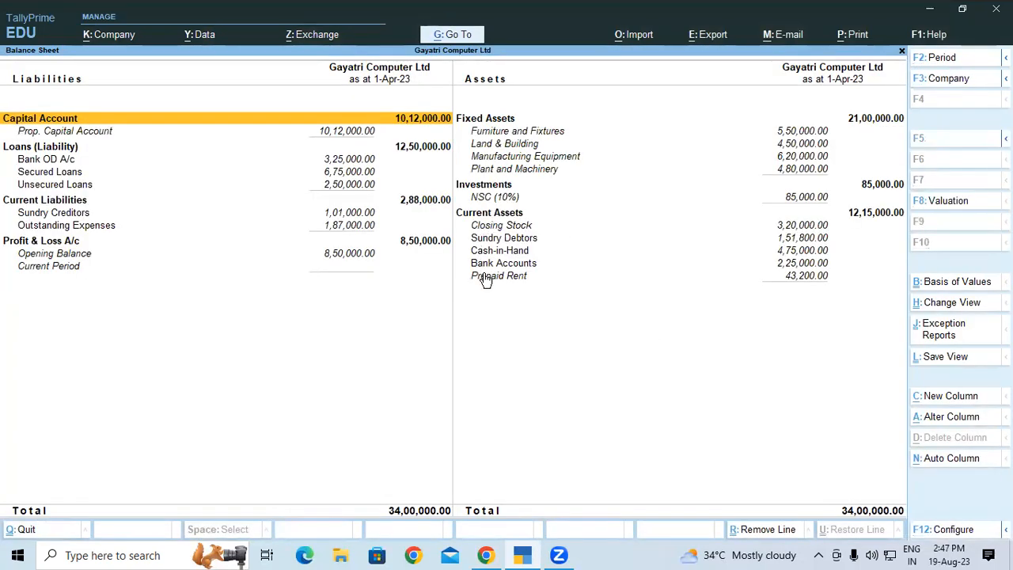
pyautogui.click(482, 239)
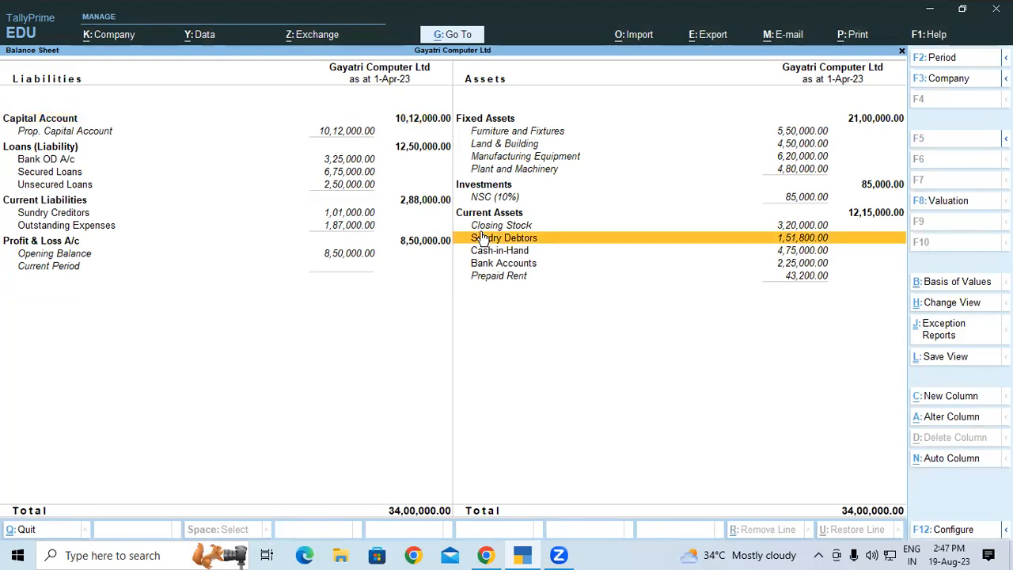
pyautogui.click(480, 227)
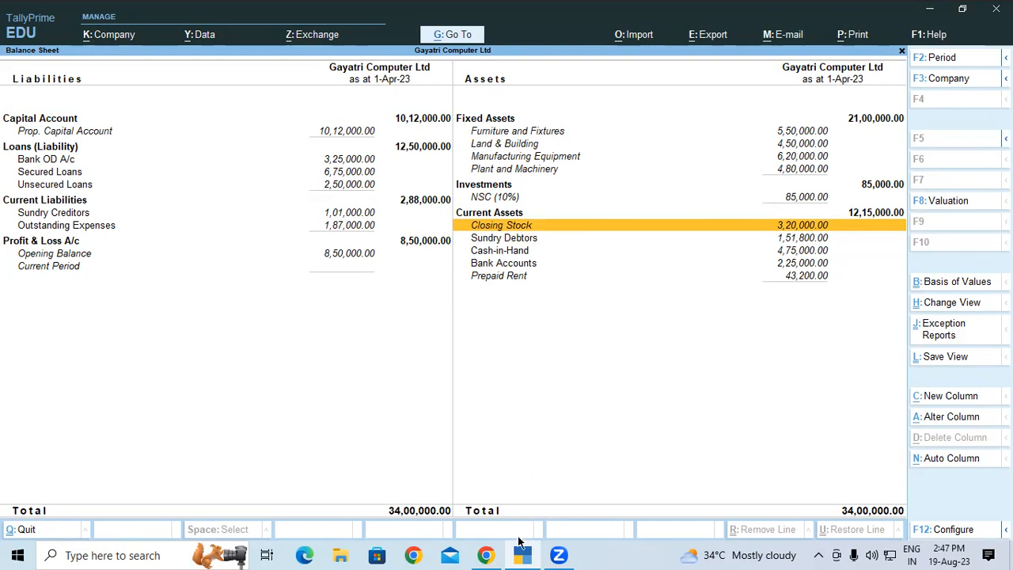
# Return to the closing stock table on page 33 of the PDF and highlight its rows down to the total.
pyautogui.click(488, 554)
pyautogui.scroll(8, 447, 428)
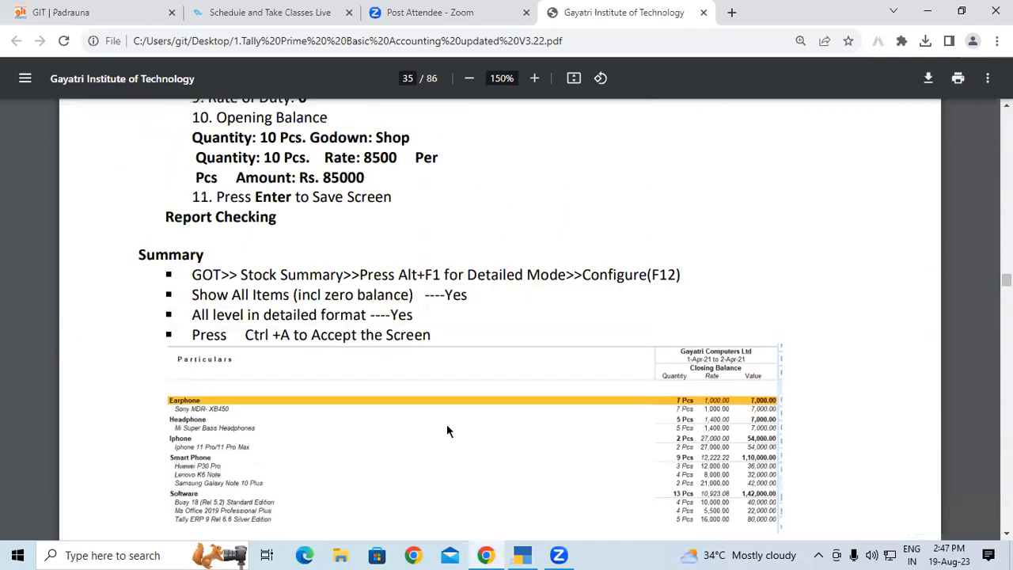
pyautogui.scroll(15, 447, 429)
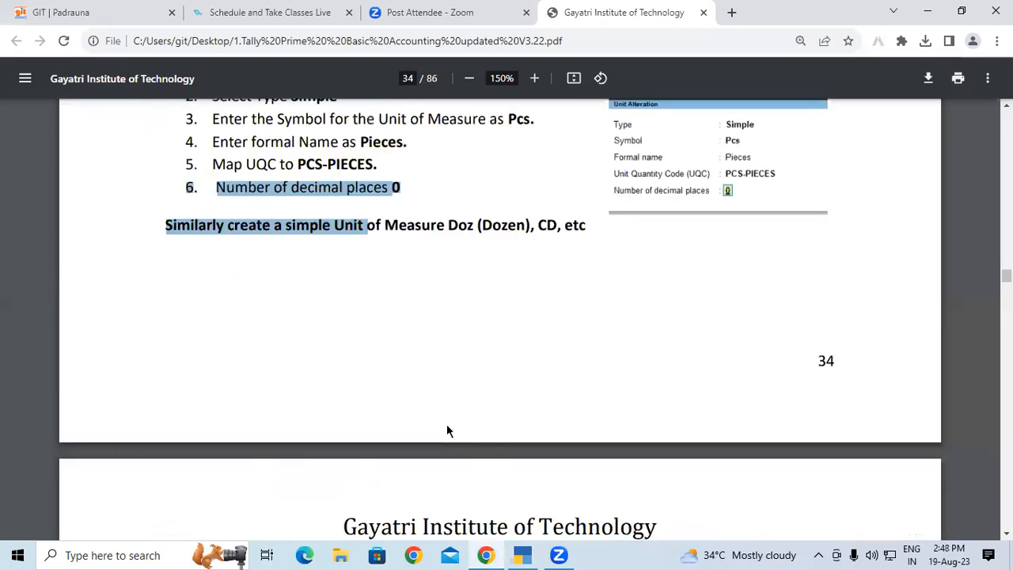
pyautogui.scroll(10, 446, 430)
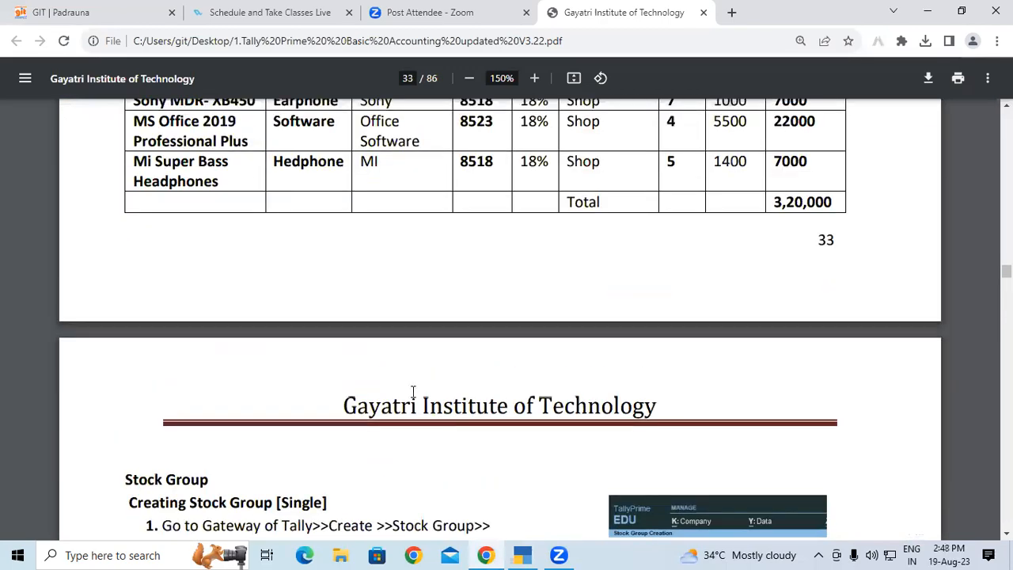
pyautogui.moveTo(423, 331); pyautogui.dragTo(844, 451)
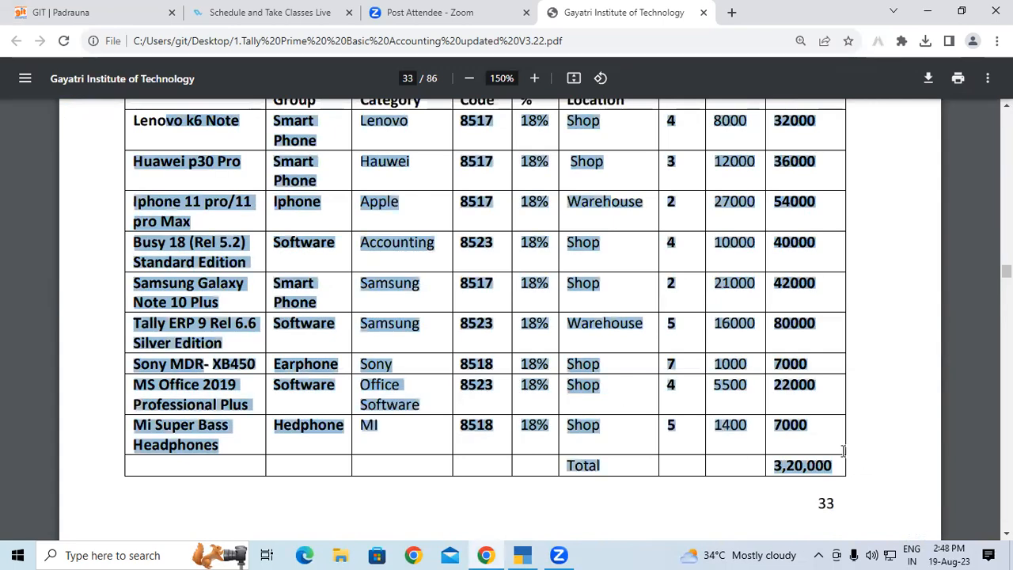
# Look up the simple Unit of Measure instructions on page 34 of the PDF and return to the Gateway of Tally in TallyPrime.
pyautogui.scroll(-10, 844, 451)
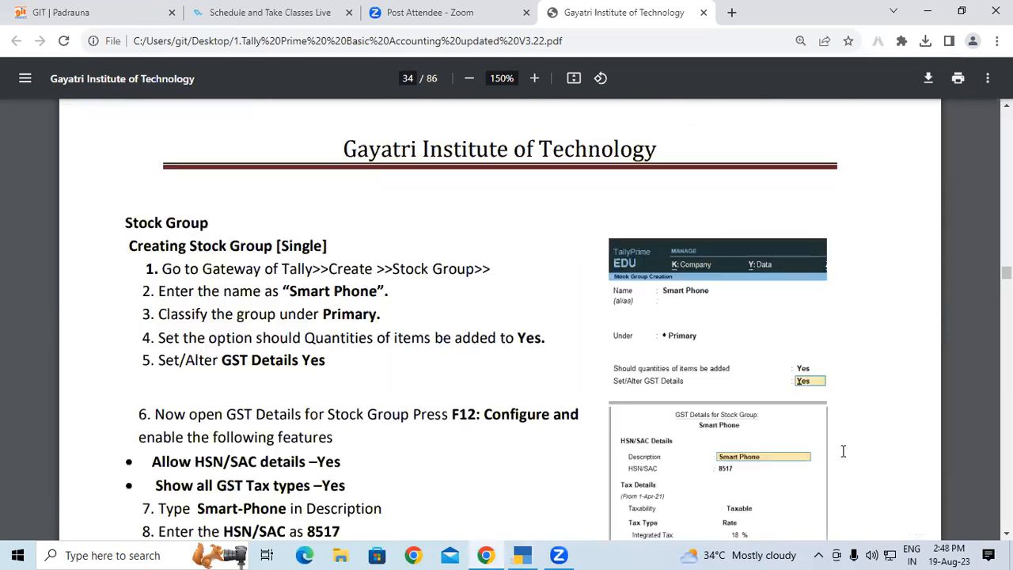
pyautogui.scroll(-4, 843, 451)
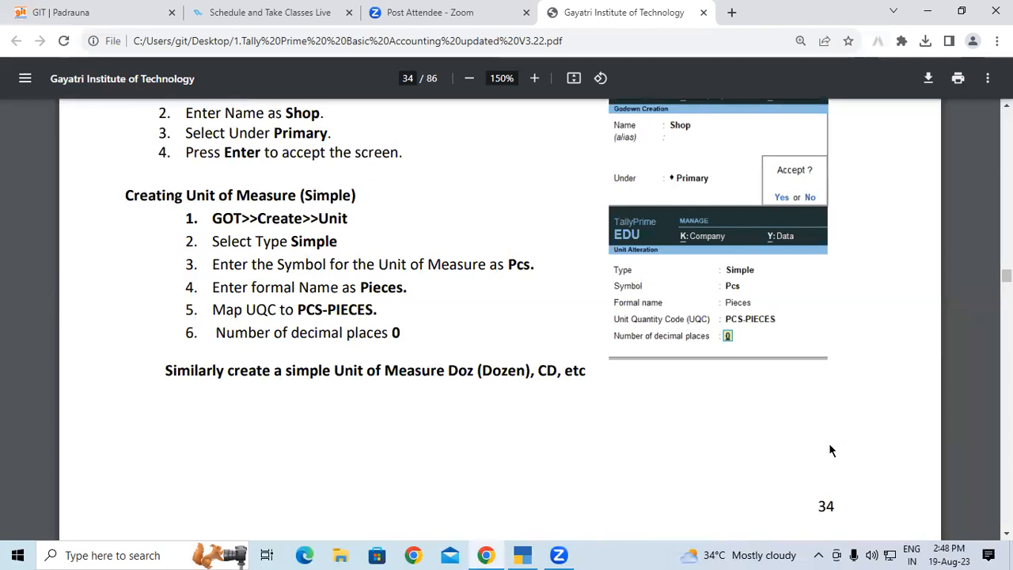
pyautogui.click(523, 554)
pyautogui.press('Escape')
pyautogui.press('Escape')
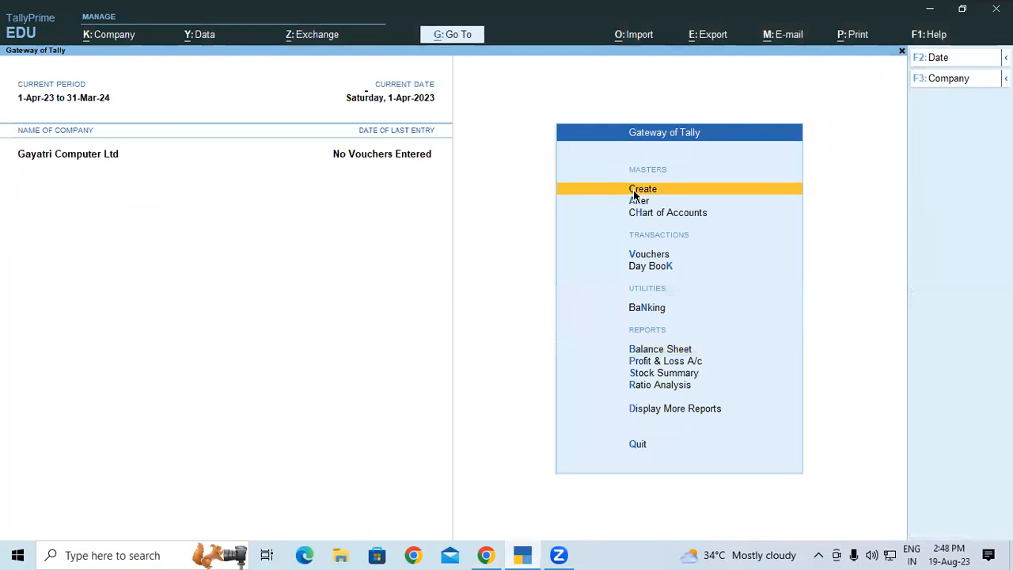
# Start creating a new inventory unit master and set its type to Simple.
pyautogui.click(636, 193)
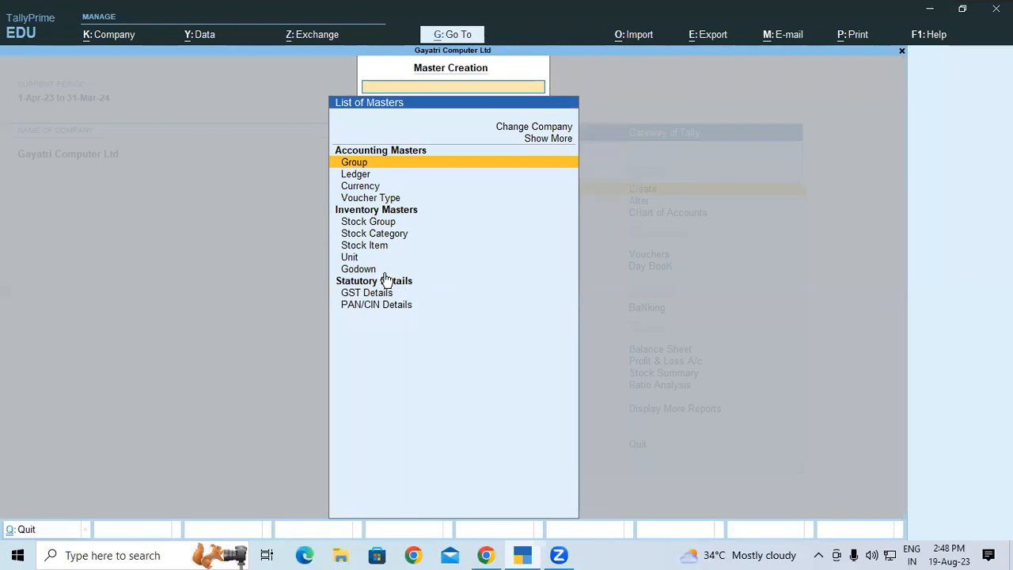
pyautogui.click(357, 259)
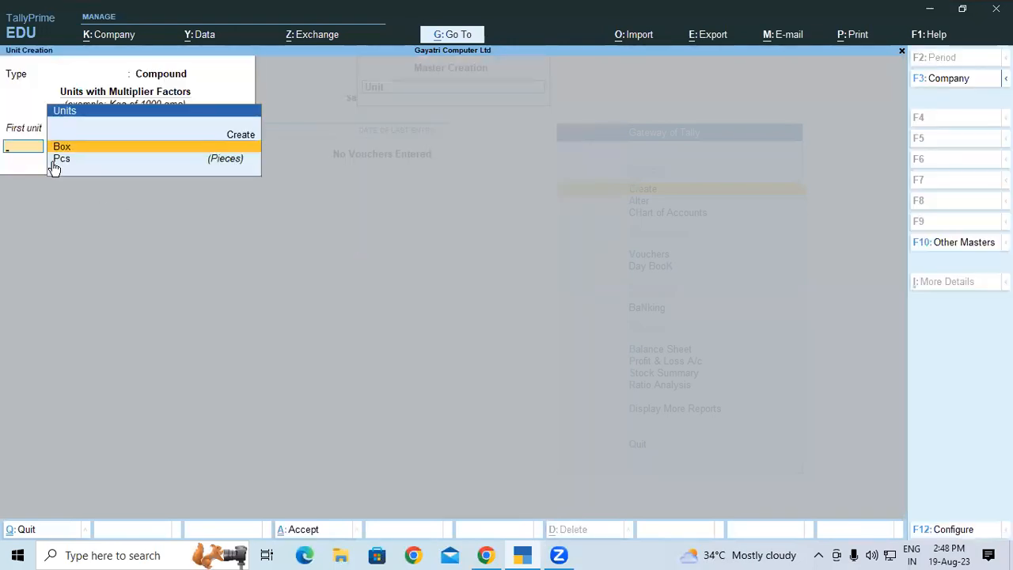
pyautogui.press('BackSpace')
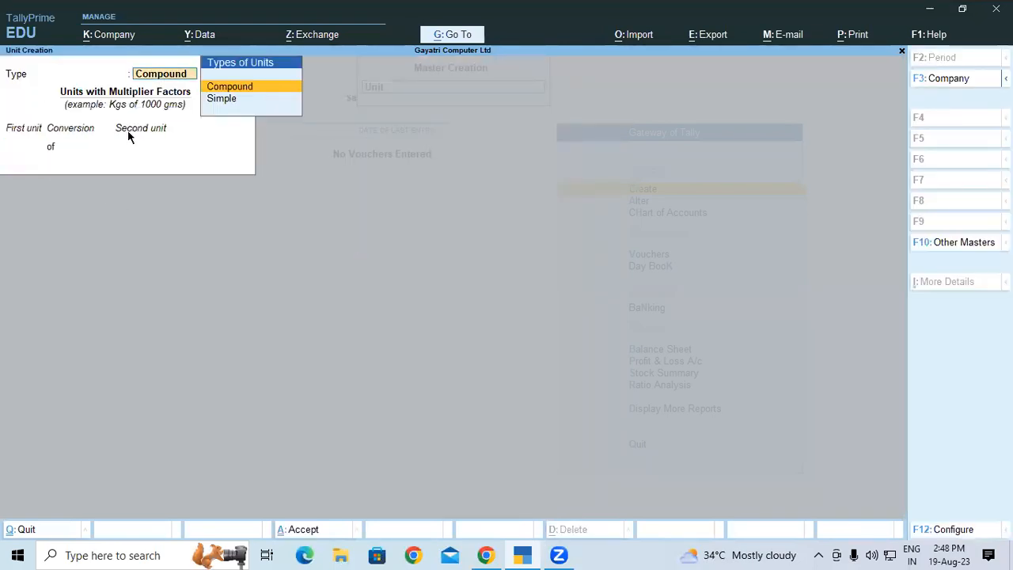
pyautogui.click(211, 99)
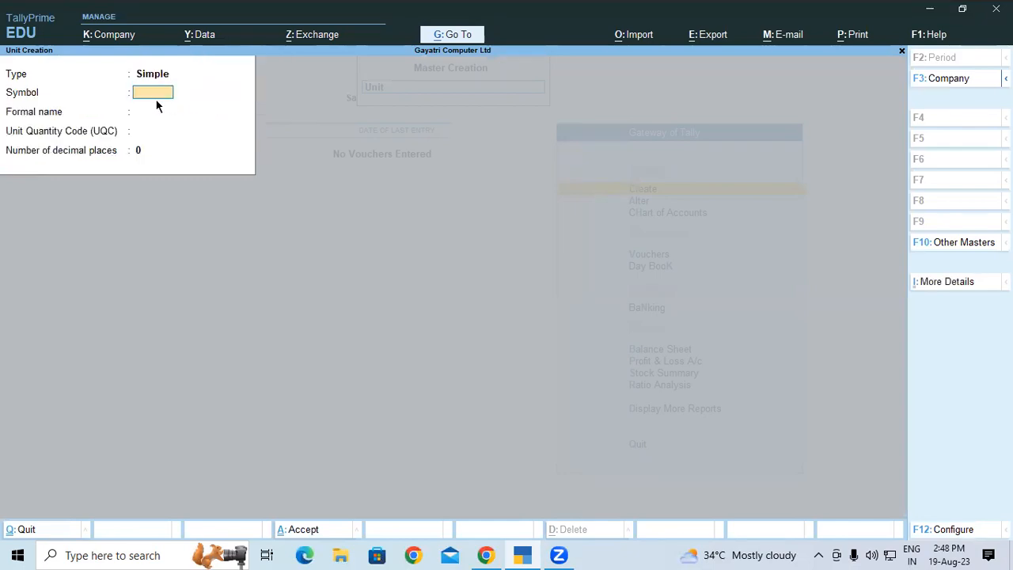